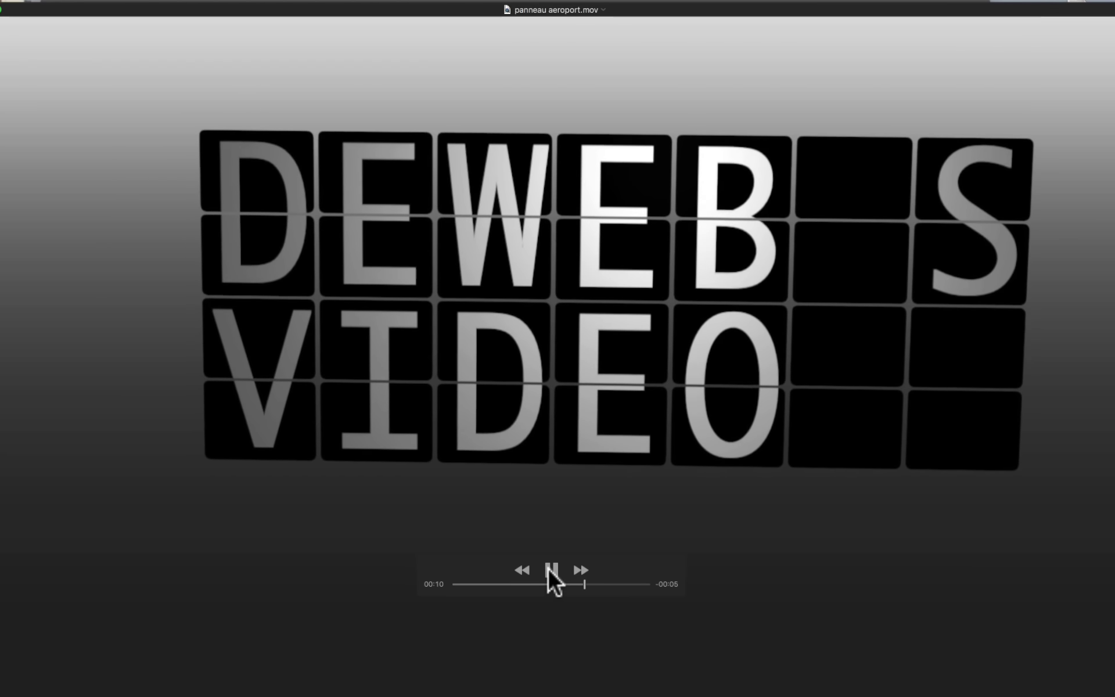
- Pause the reference video of the airport board animation
left_click(551, 571)
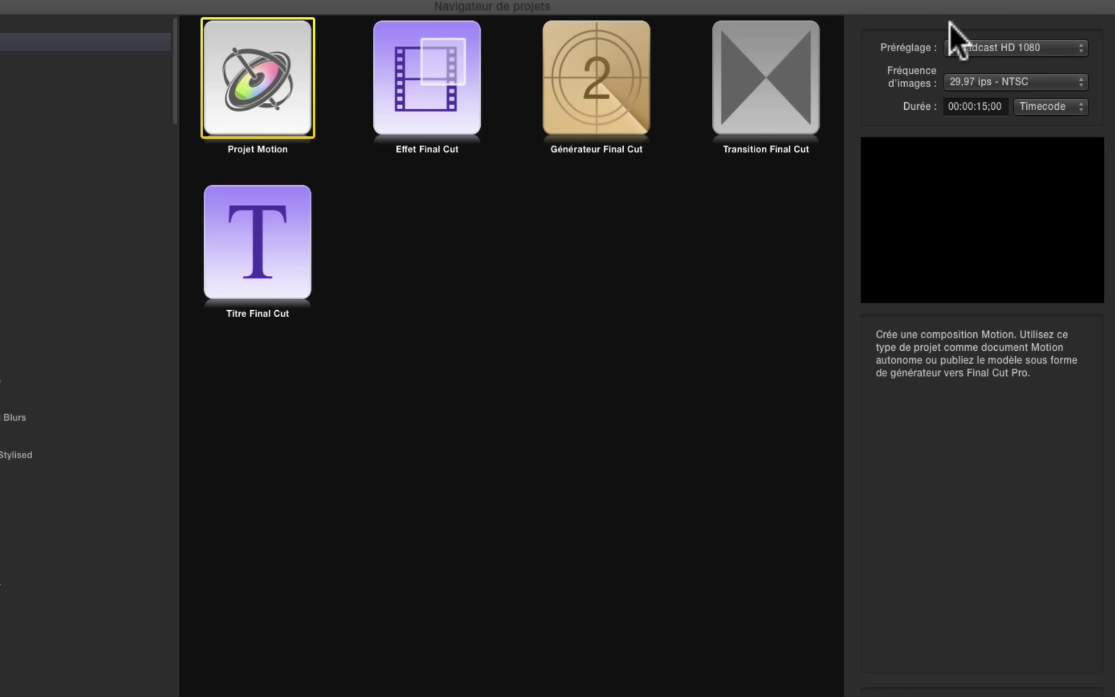
- Choose the Personnaliser preset for a new Motion project and set its resolution to 150 x 200
left_click(980, 48)
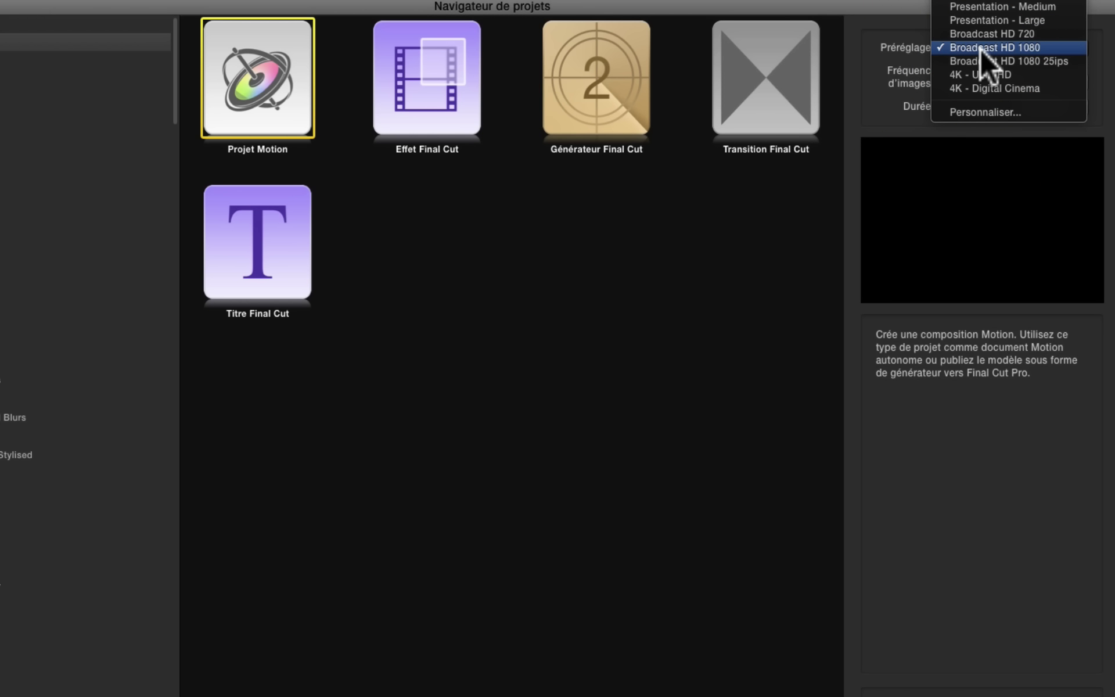
left_click(979, 113)
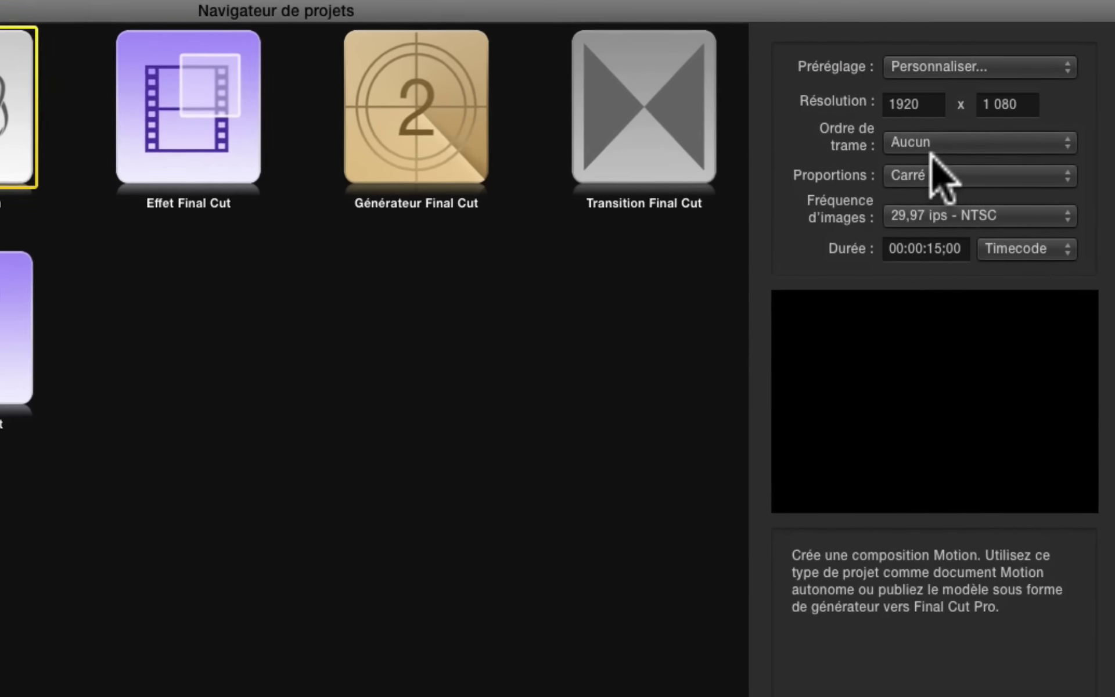
left_click(980, 77)
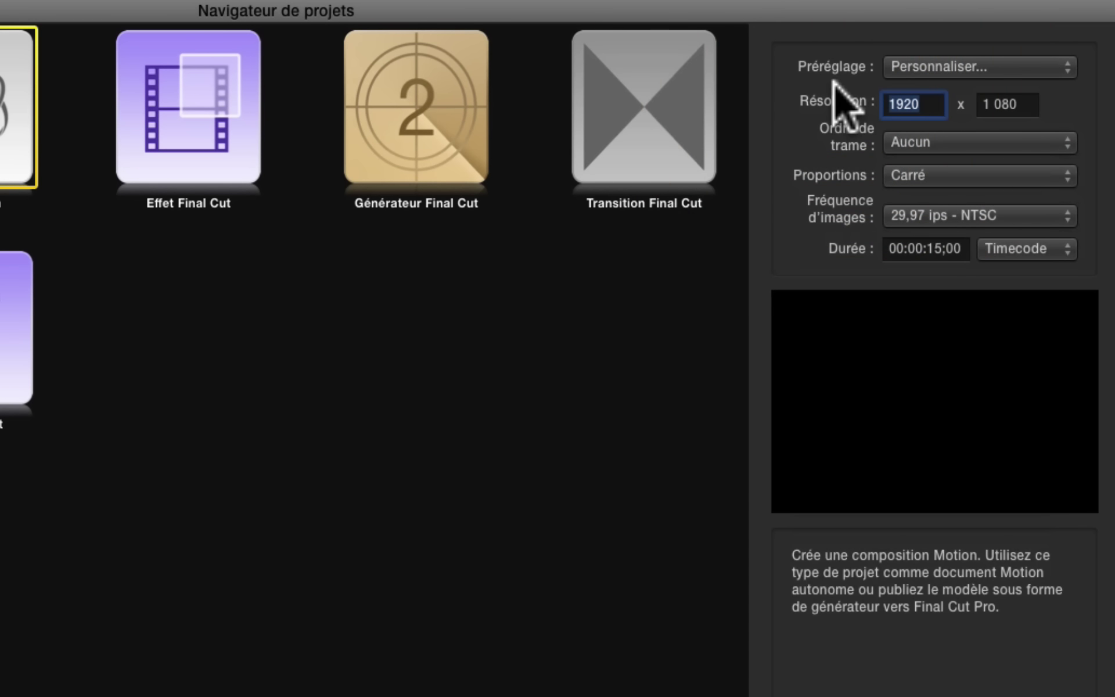
type("150")
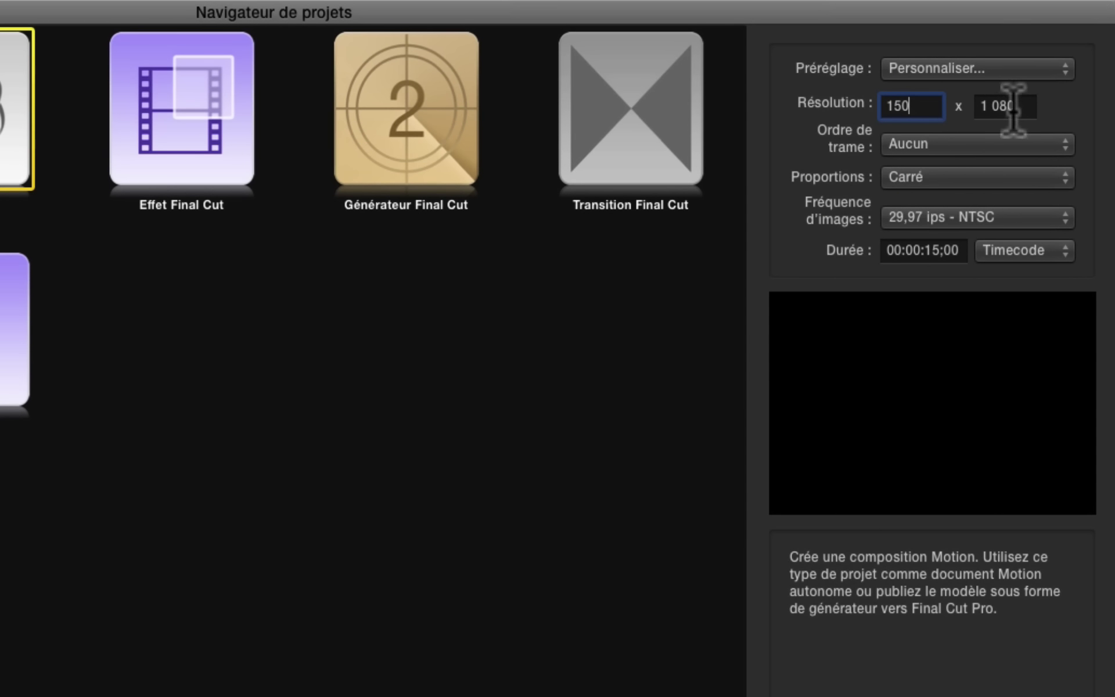
left_click(979, 98)
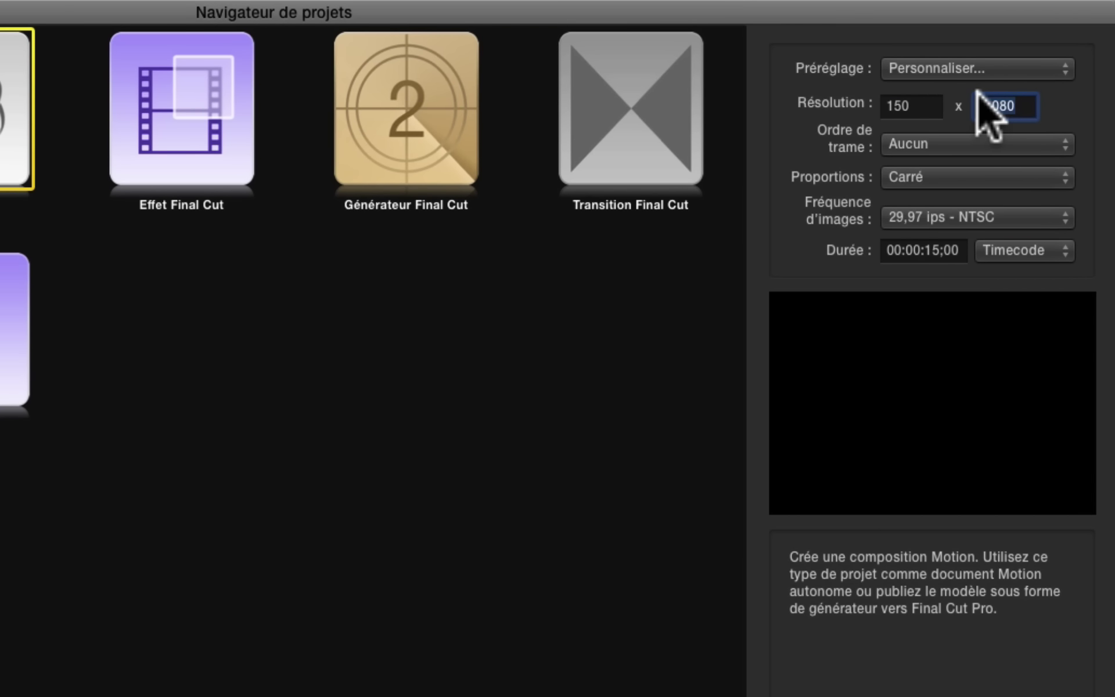
type("2")
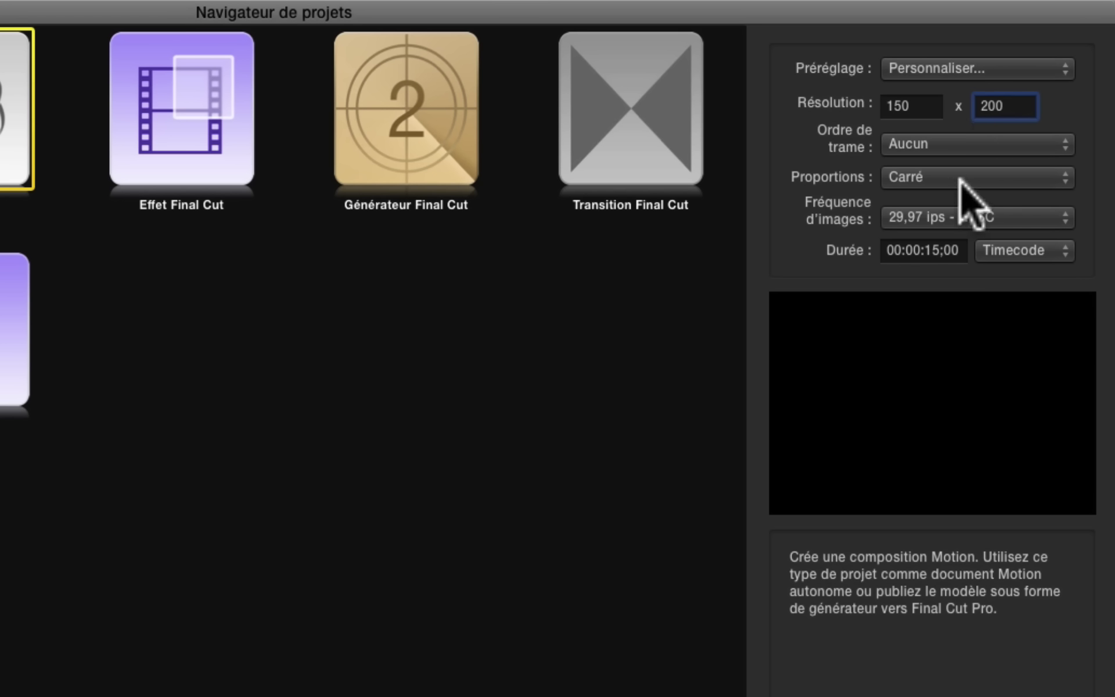
- Set the frame rate to 24 ips and the duration to 9 seconds 12 frames, and create the project
left_click(961, 219)
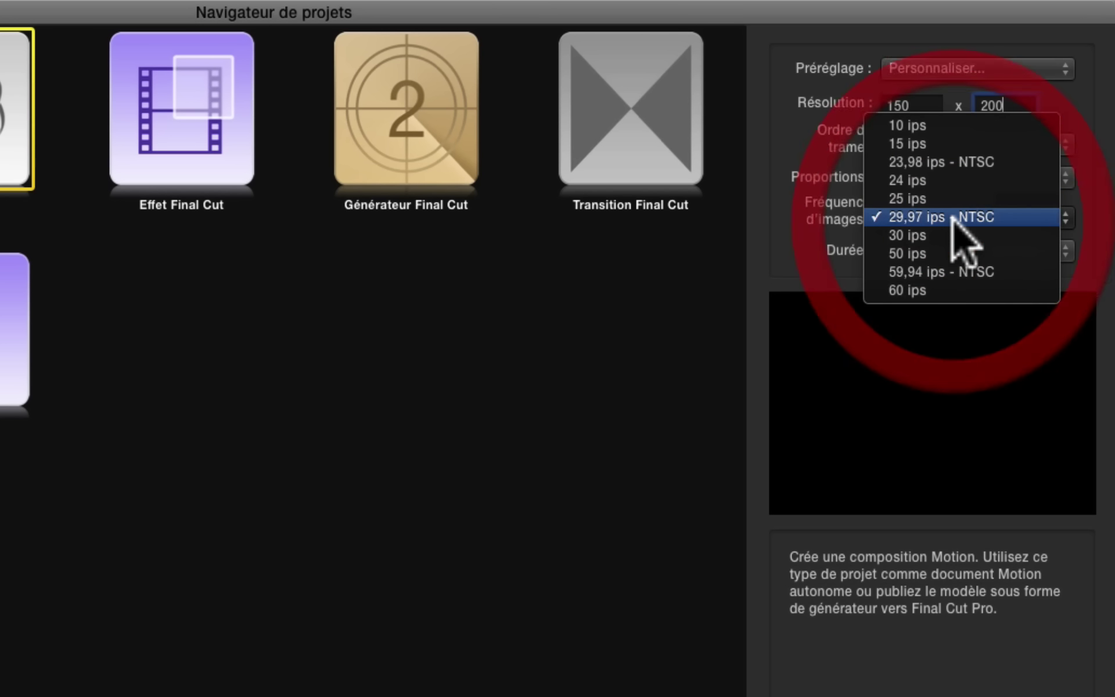
left_click(925, 180)
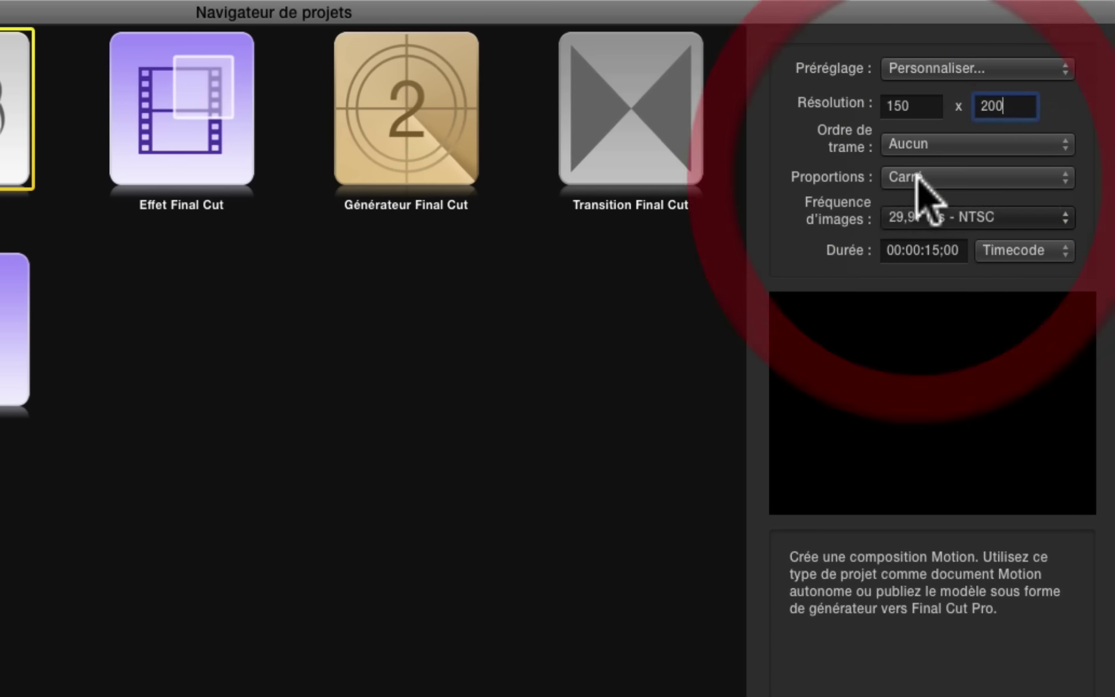
left_click(944, 256)
key("BackSpace")
key("BackSpace")
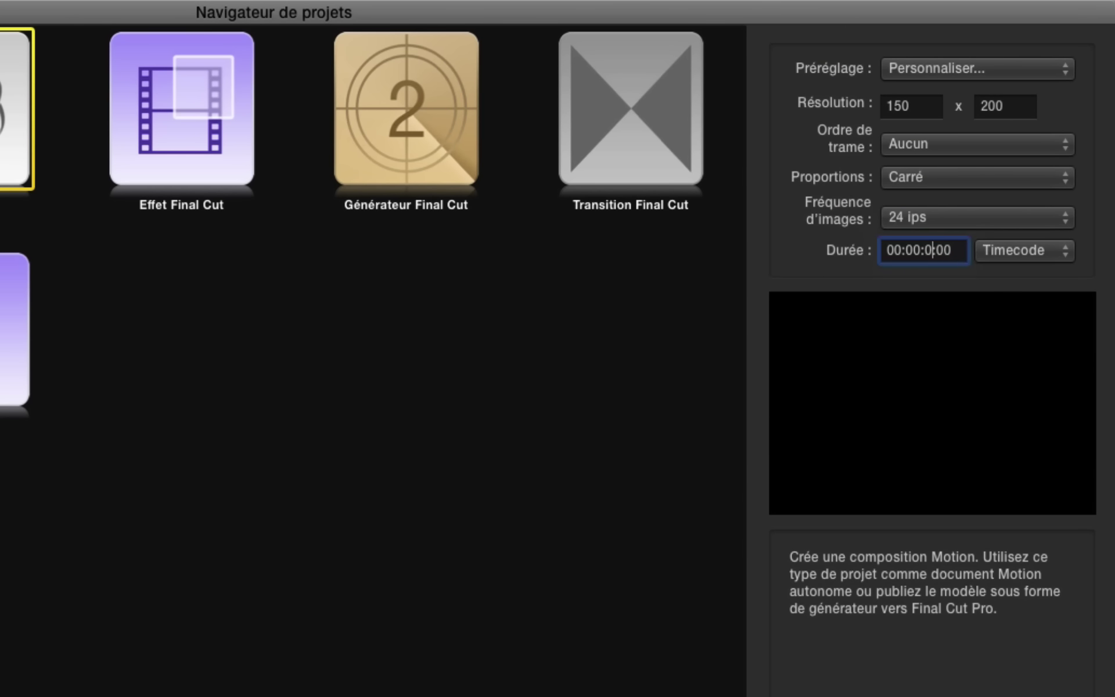
type("09:")
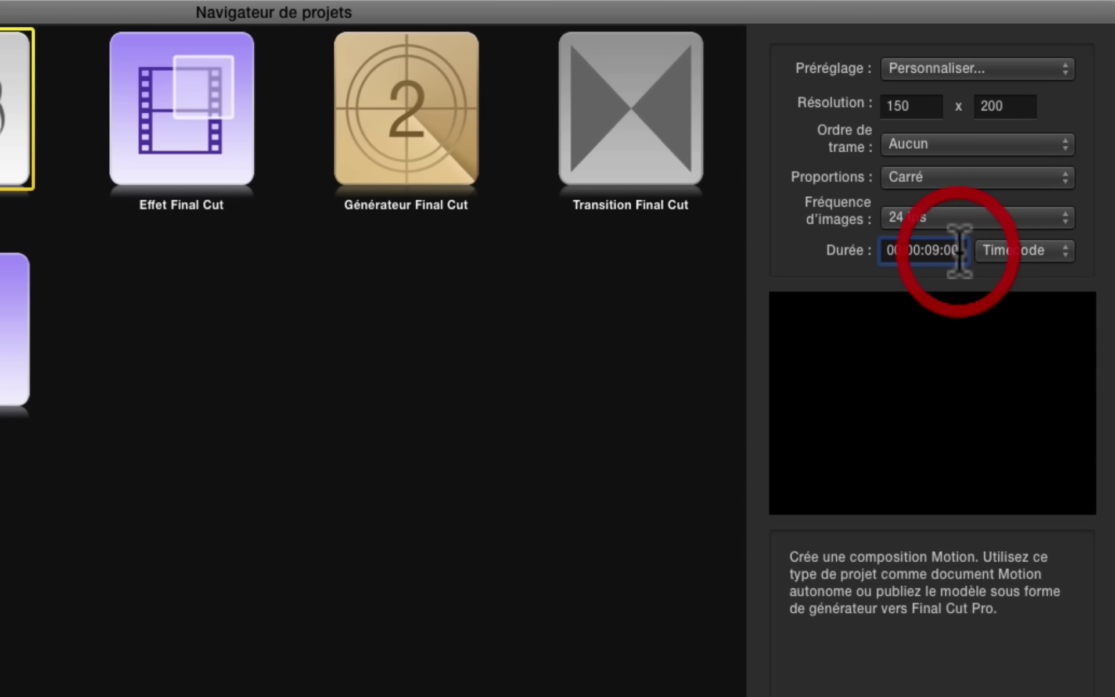
key("Delete")
key("Delete")
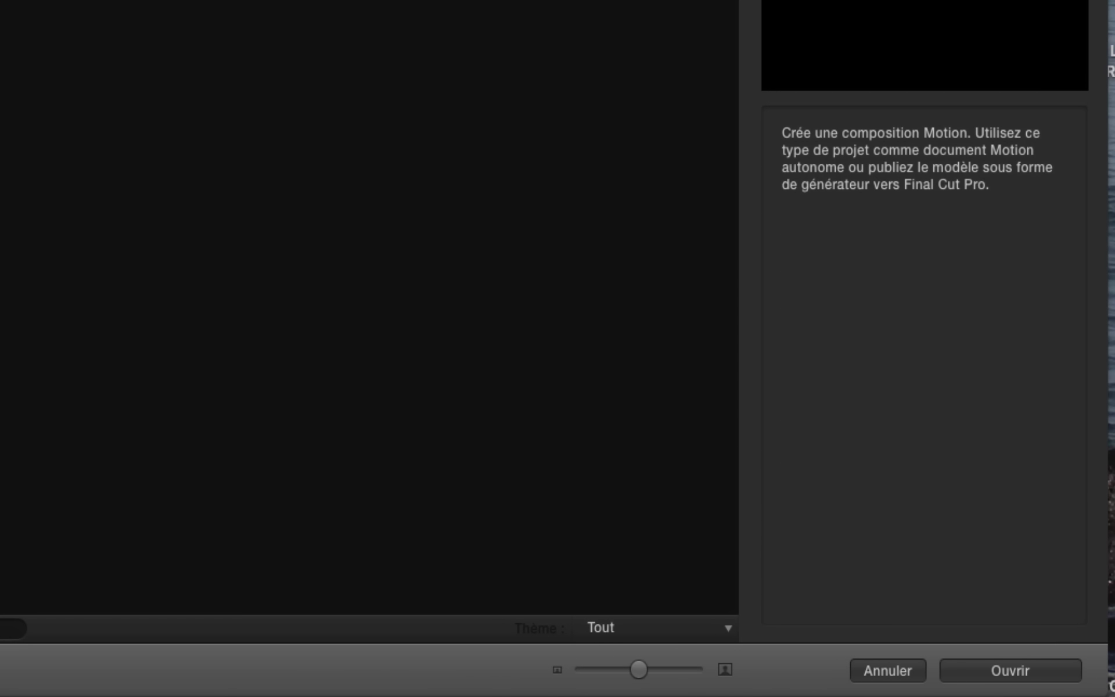
left_click(1020, 674)
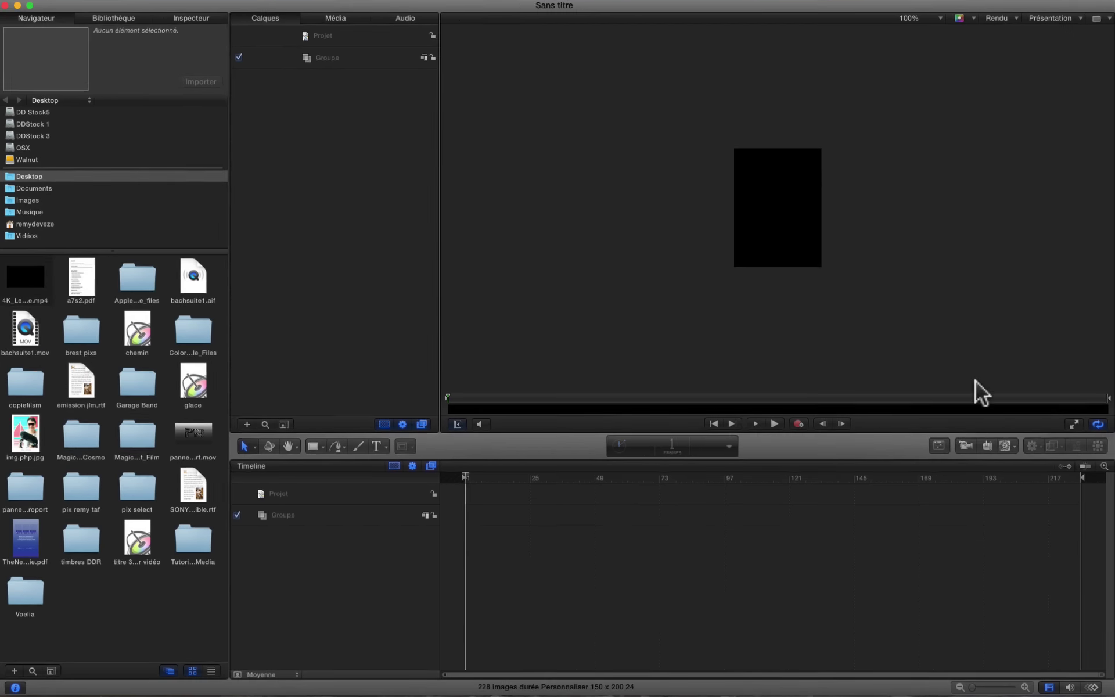
- Set the canvas zoom to Adapter and hide the timeline to enlarge the working view
left_click(956, 123)
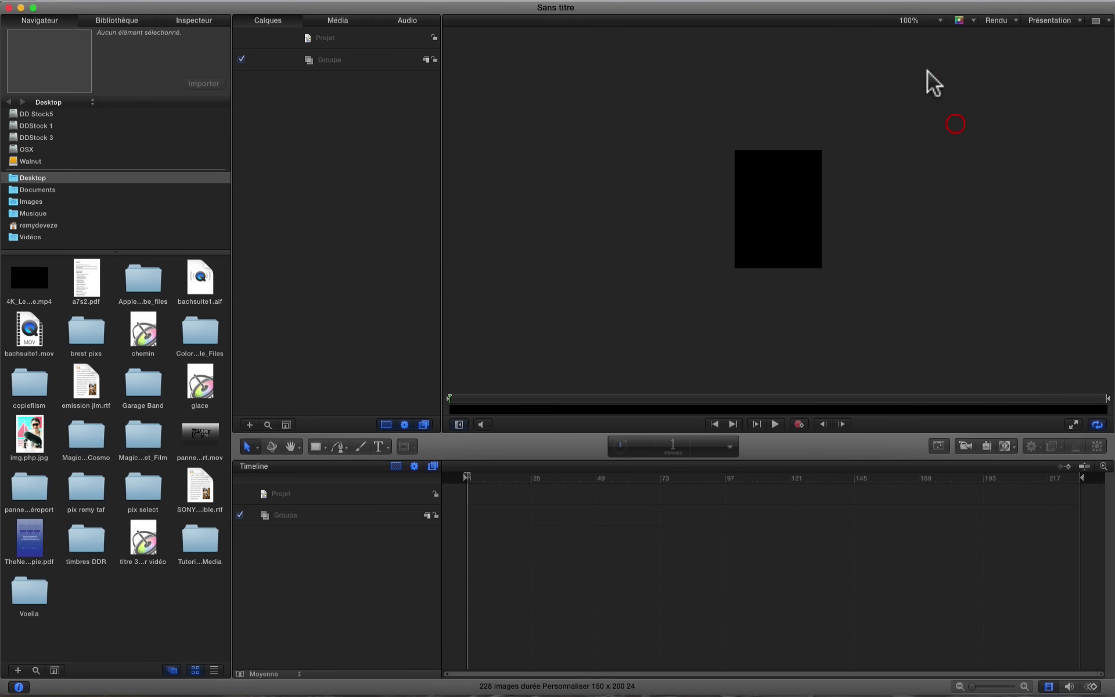
left_click(922, 23)
left_click(920, 30)
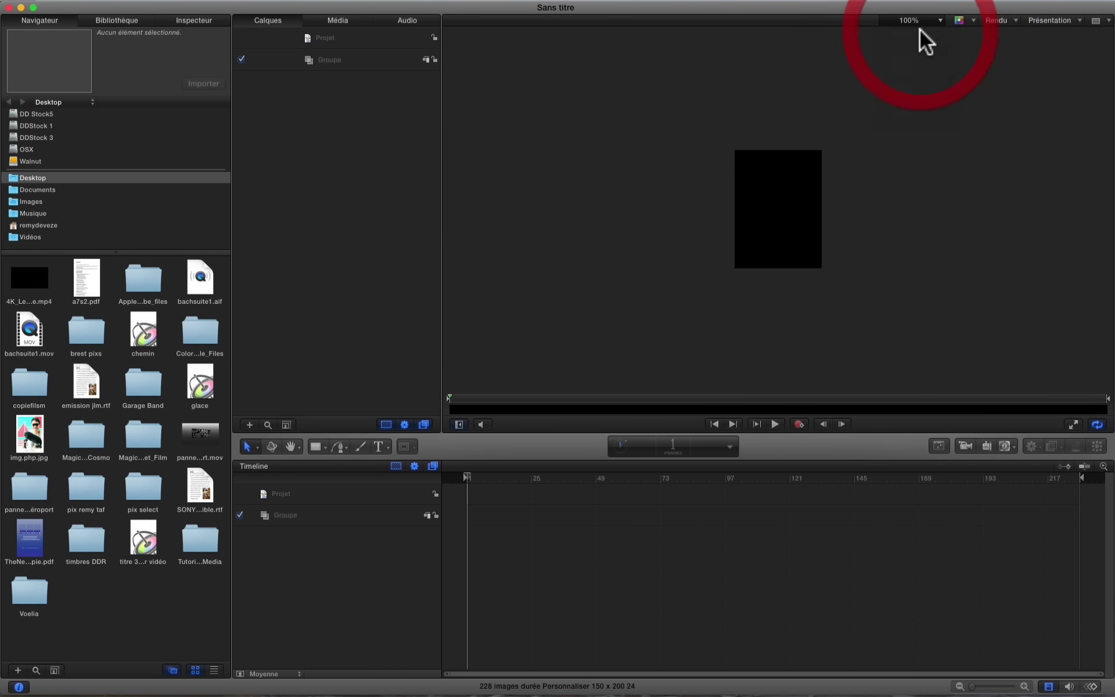
left_click(317, 1)
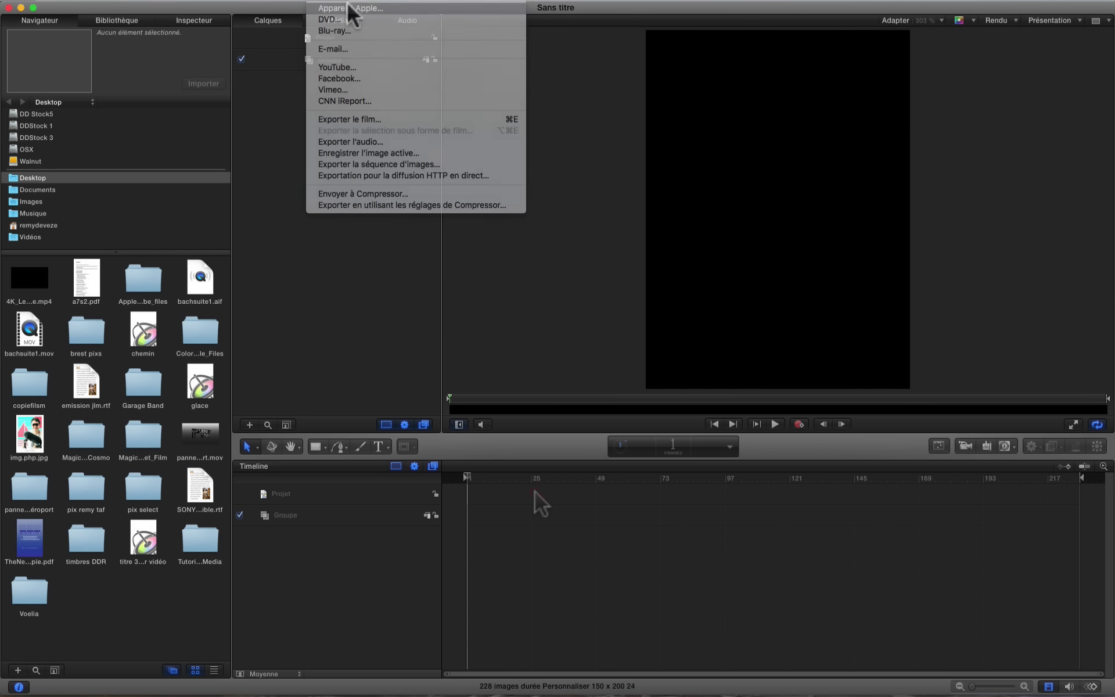
mouse_move(366, 1)
left_click(373, 237)
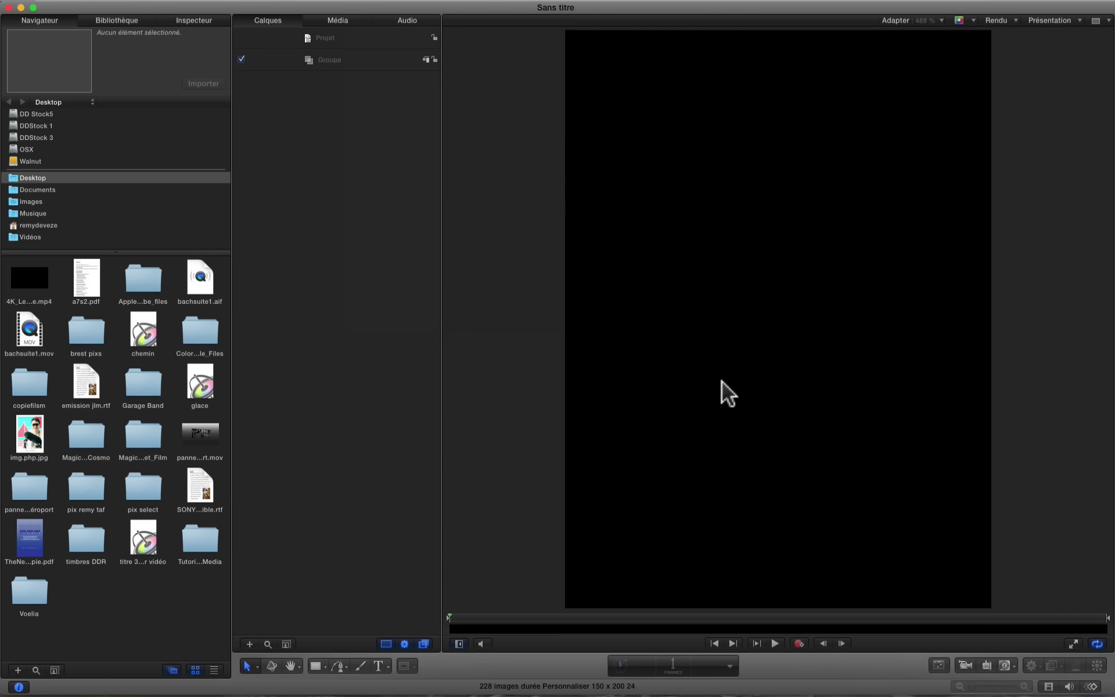
- Add the text "A" to the canvas and enlarge it to a size of about 198
left_click(378, 665)
left_click(814, 242)
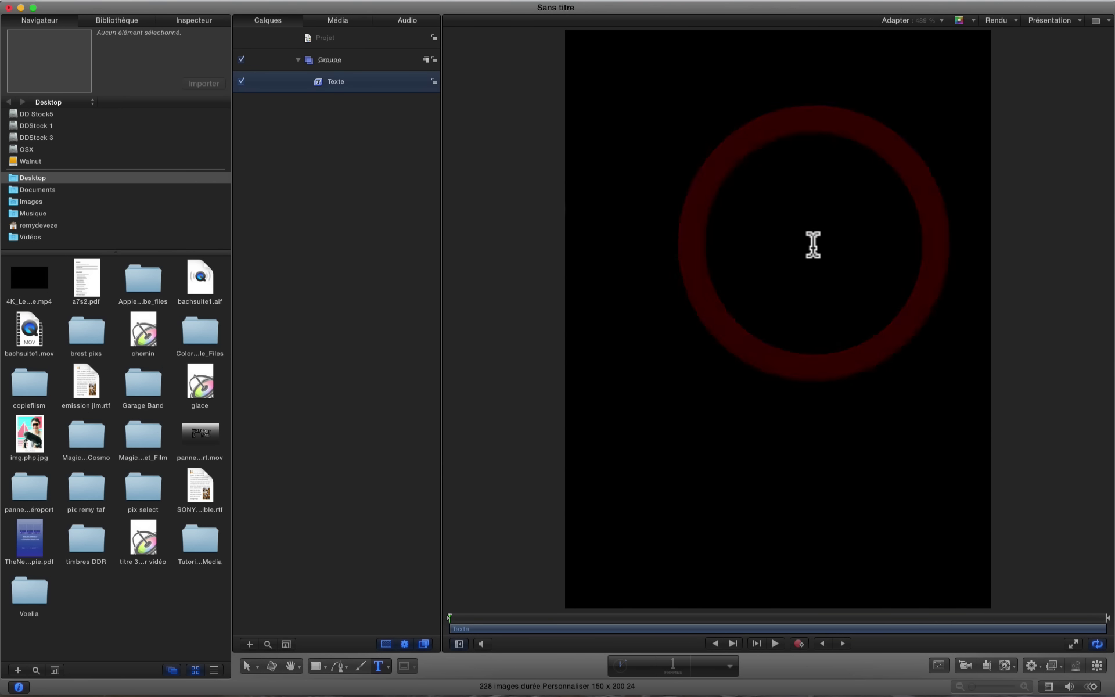
type("A")
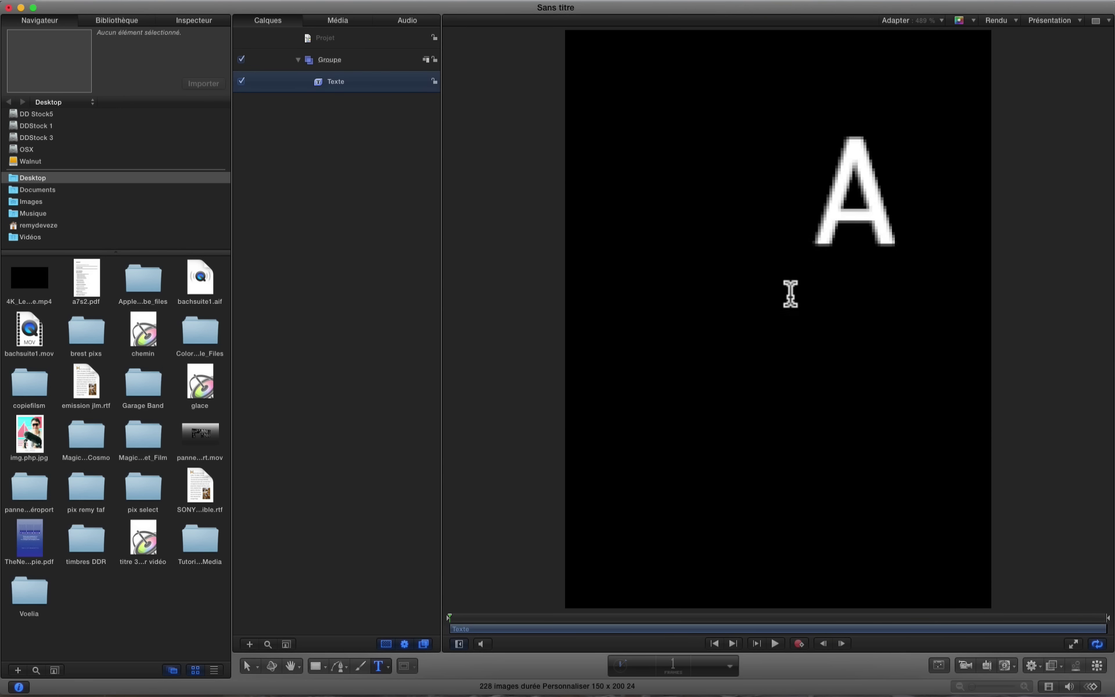
left_click(200, 21)
left_click_drag(99, 208, 131, 210)
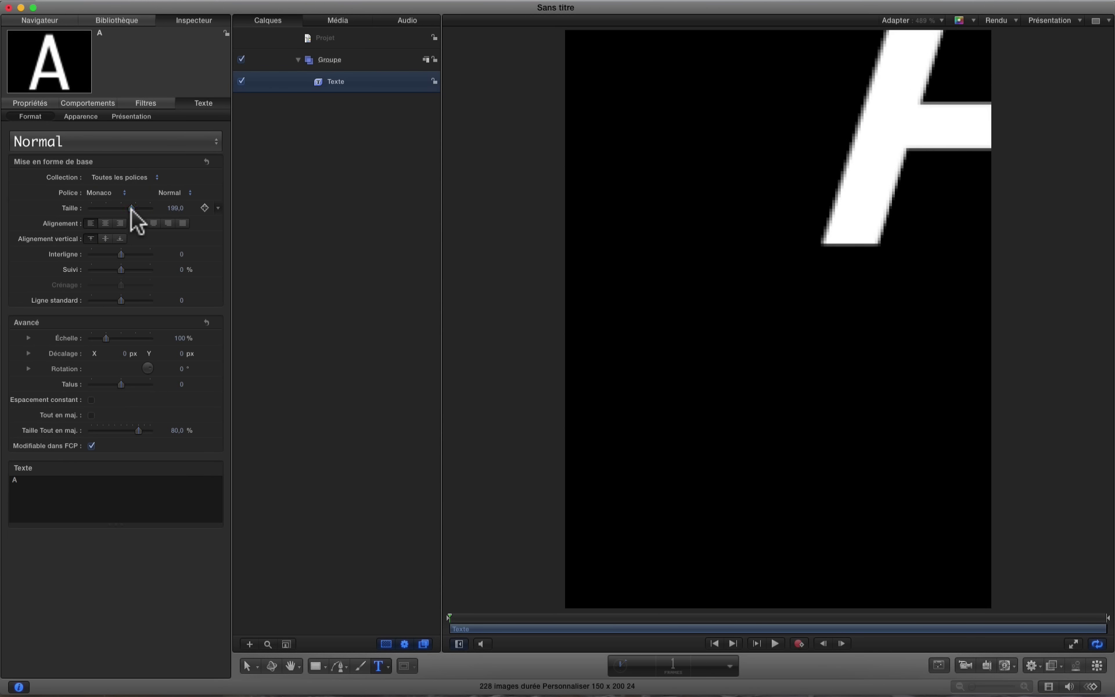
- Move the letter A to the middle of the canvas, increase its size to 218 and recentre it
left_click(248, 666)
left_click(851, 234)
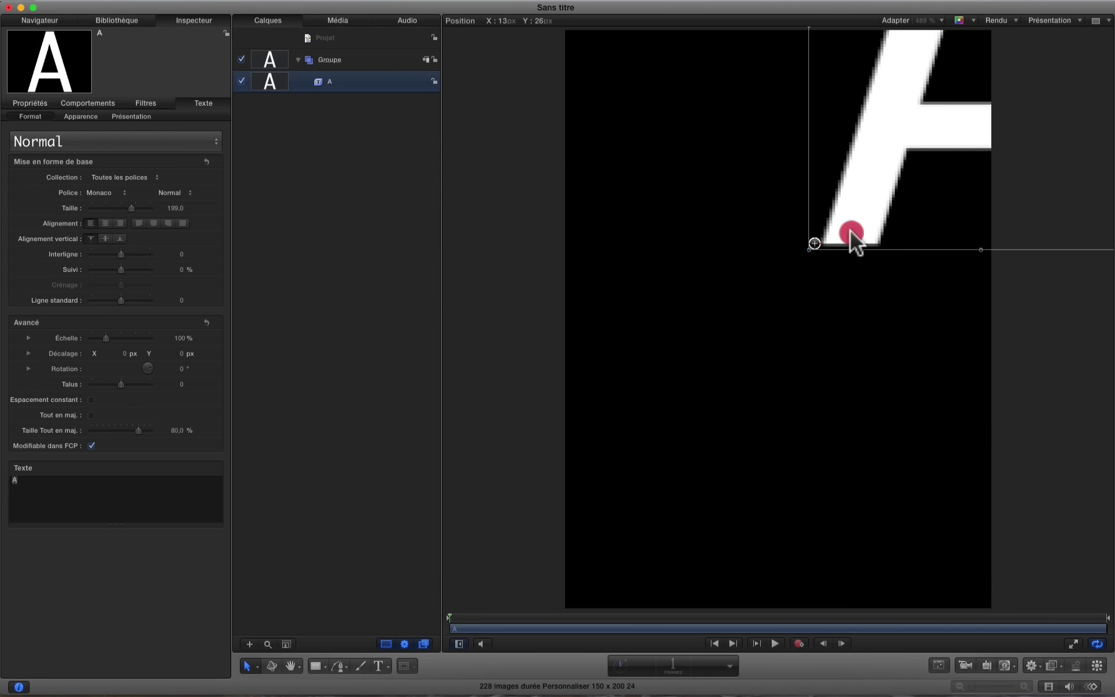
left_click_drag(850, 234, 665, 497)
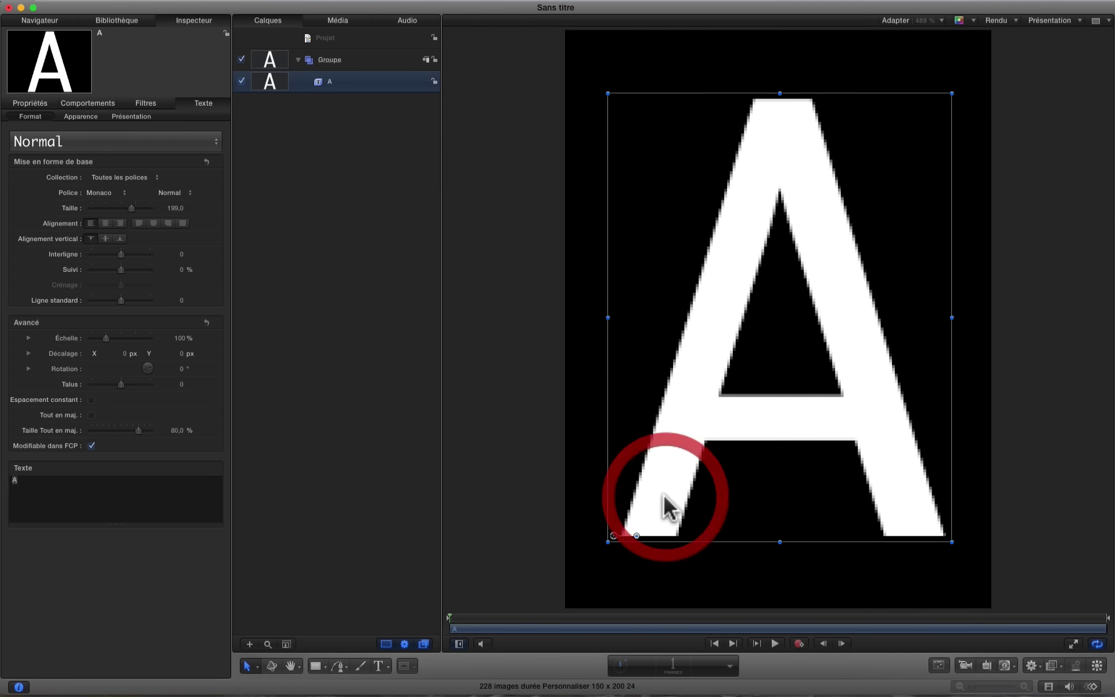
left_click_drag(133, 207, 137, 208)
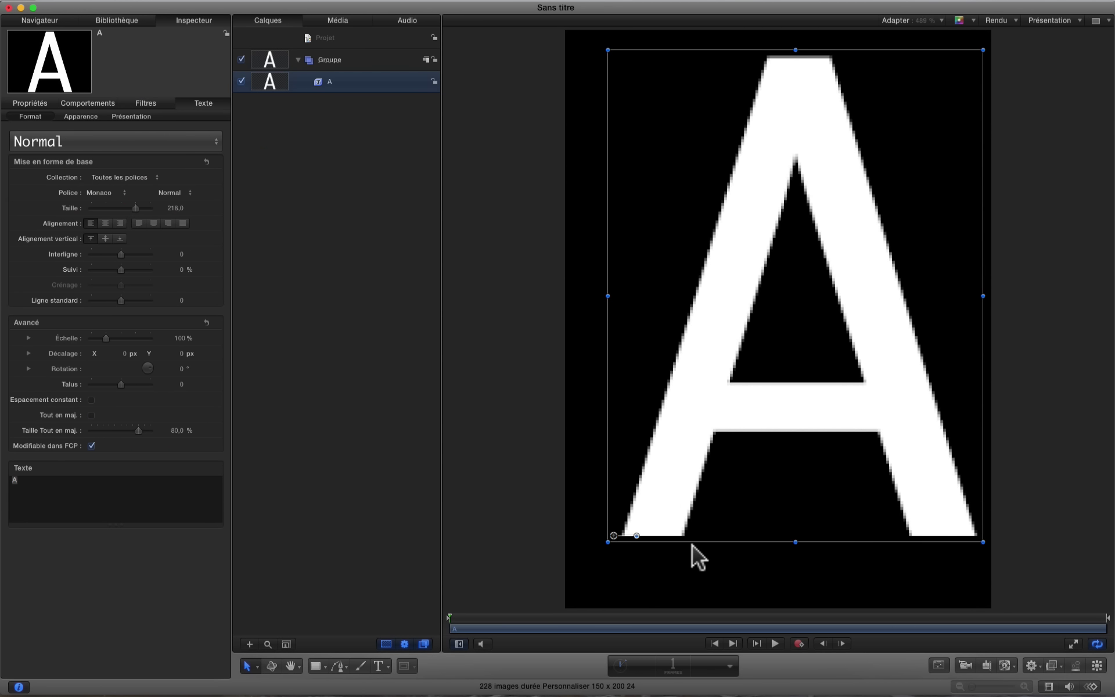
mouse_move(694, 491)
left_mouse_down()
mouse_move(652, 523)
mouse_move(678, 503)
left_mouse_up()
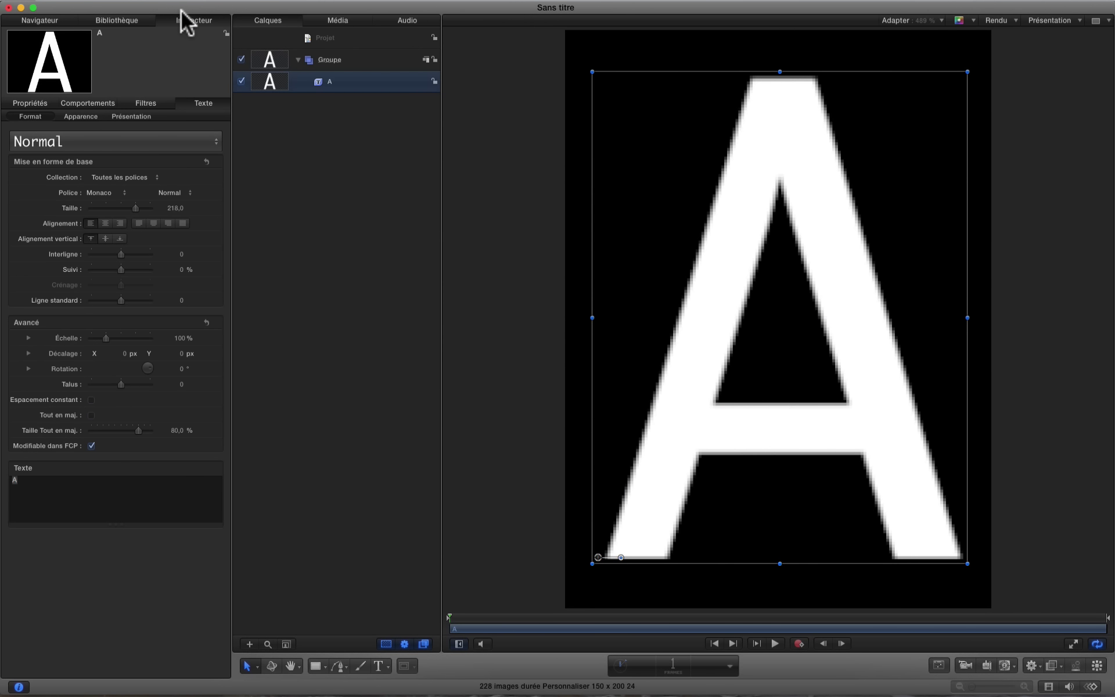
- Enable the outline (Contour) on the letter A and set the outline's colour to white
left_click(82, 117)
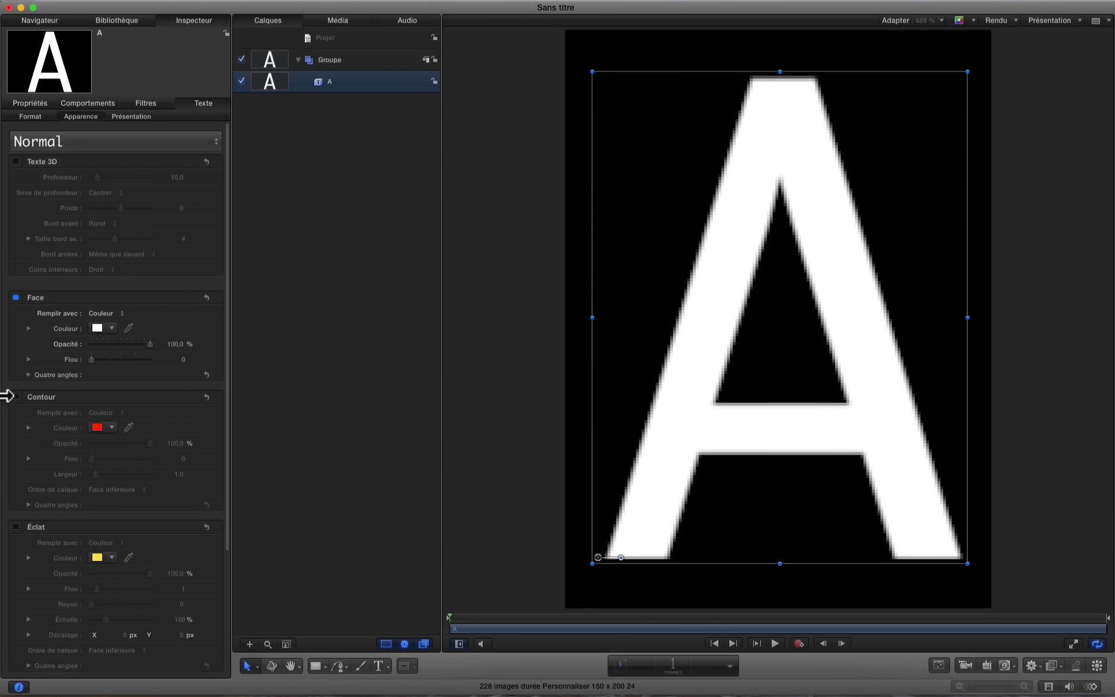
left_click(15, 397)
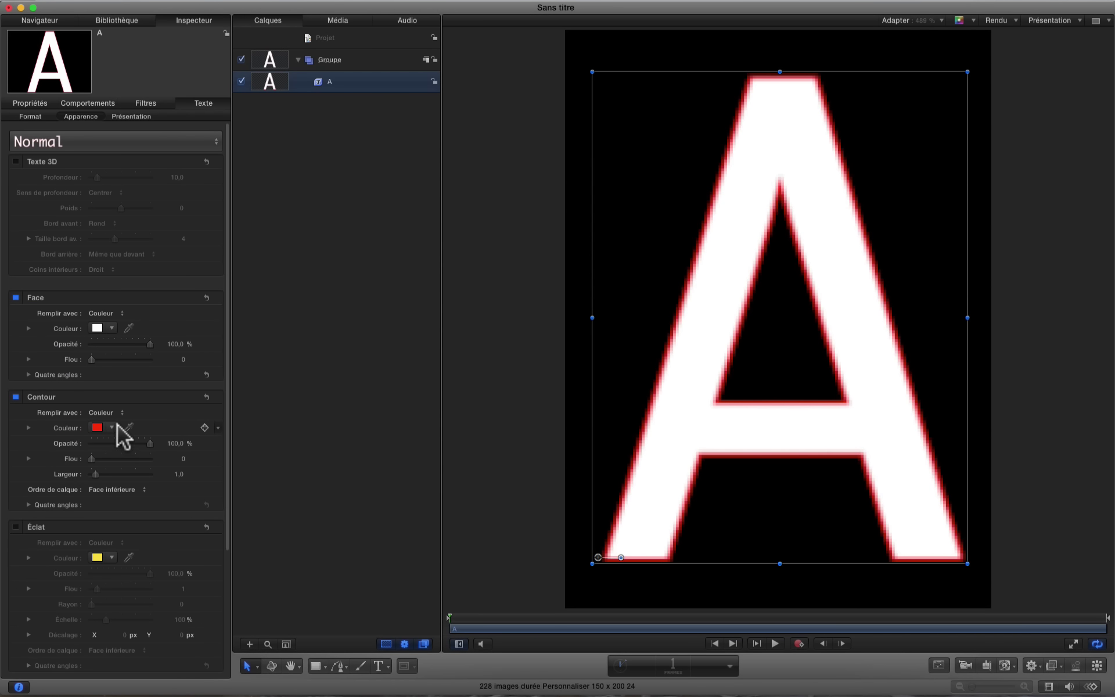
left_click(111, 427)
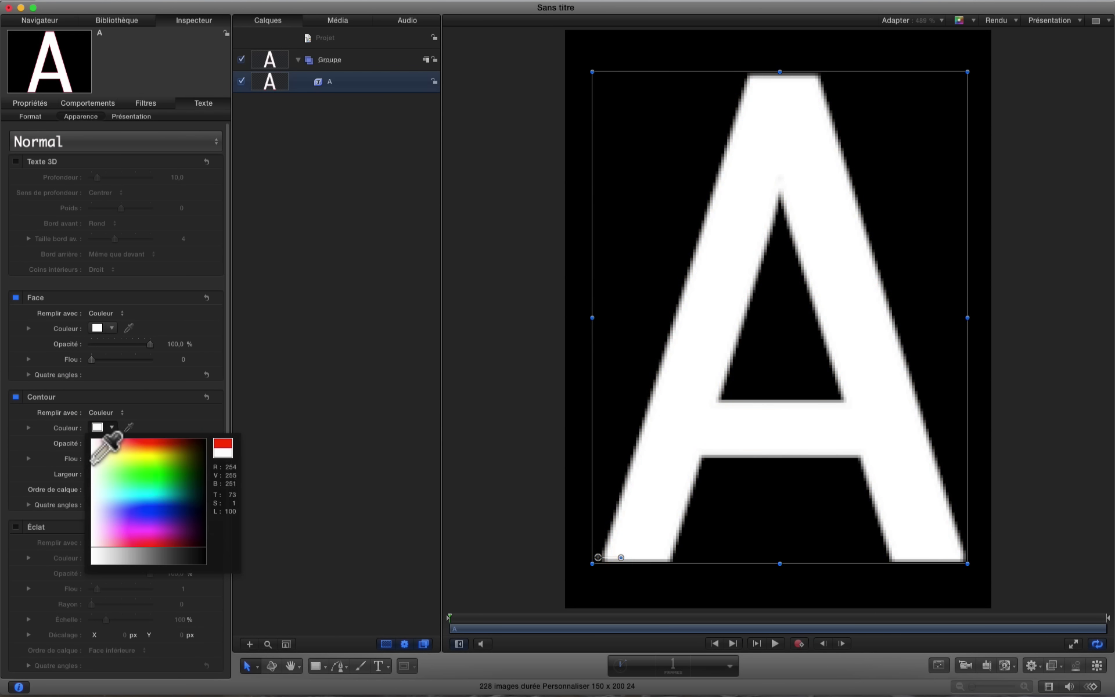
left_click(94, 460)
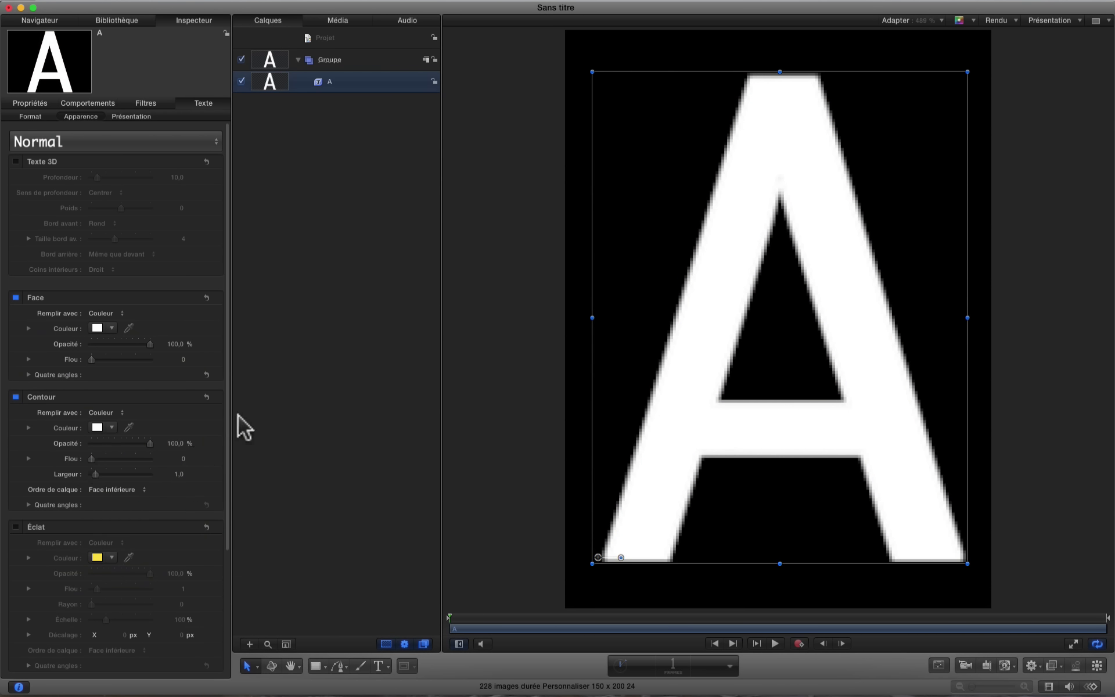
- Choose the Espacement constant font collection for the letter and use the Monaco font
left_click(29, 102)
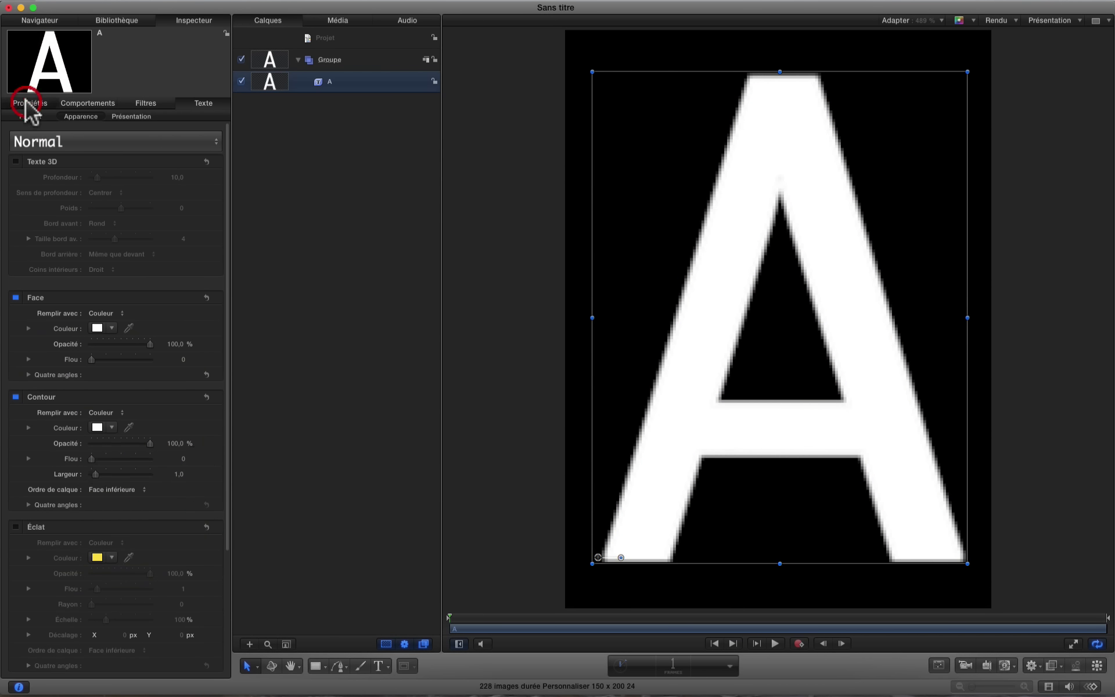
left_click(206, 102)
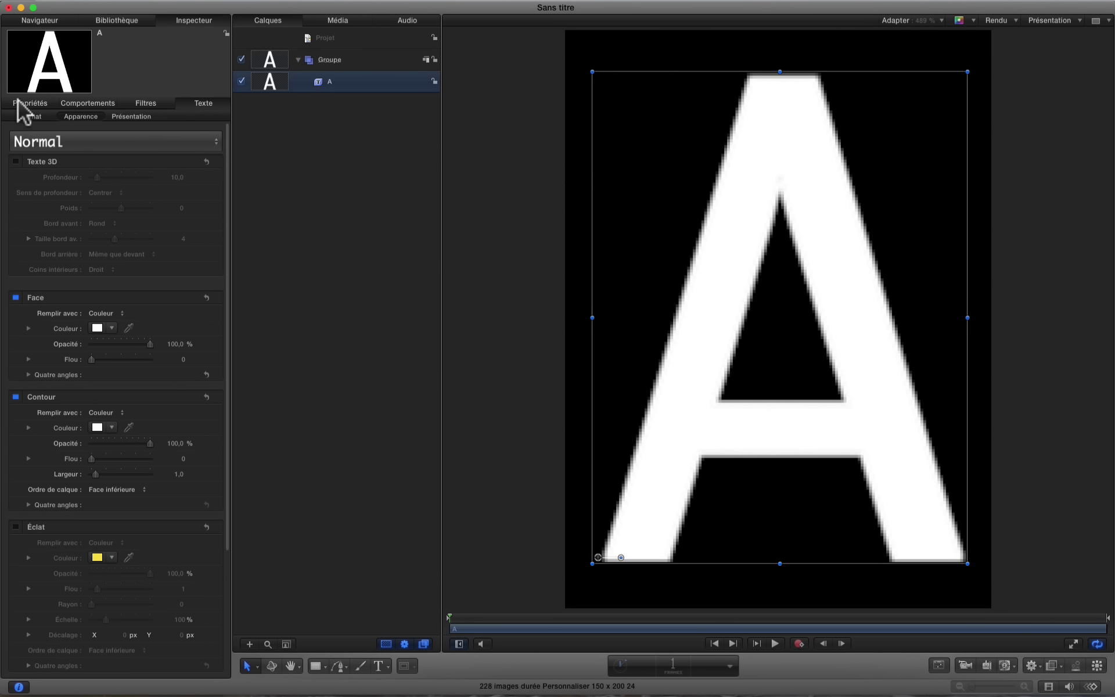
left_click(27, 115)
left_click(134, 177)
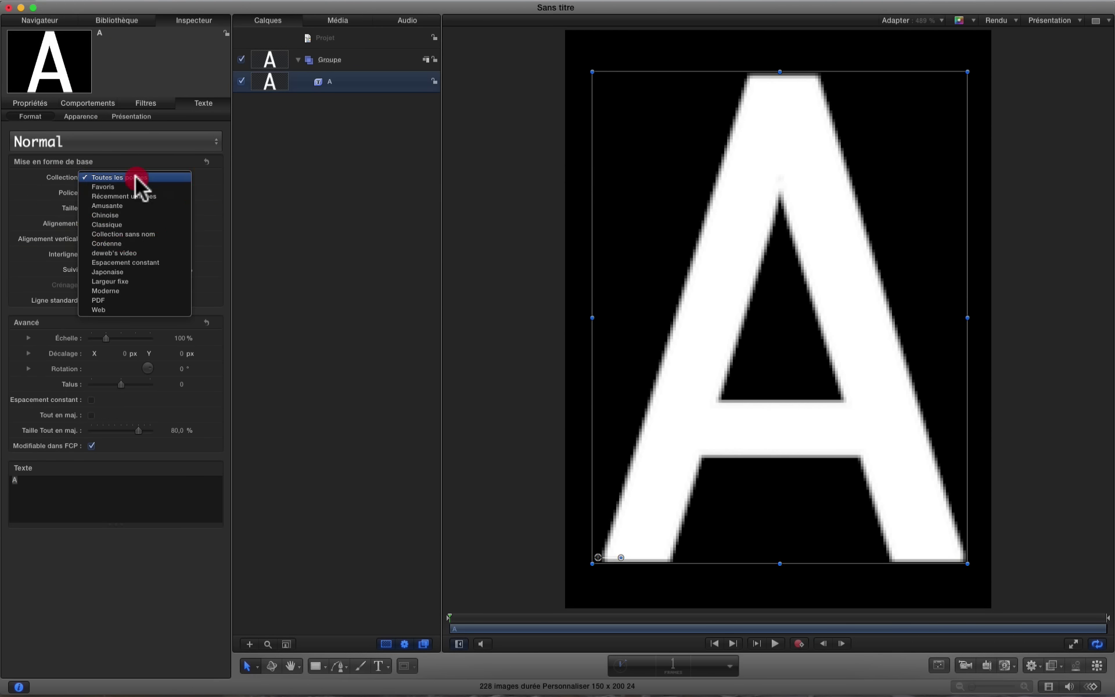
left_click(27, 182)
left_click_drag(132, 172, 128, 260)
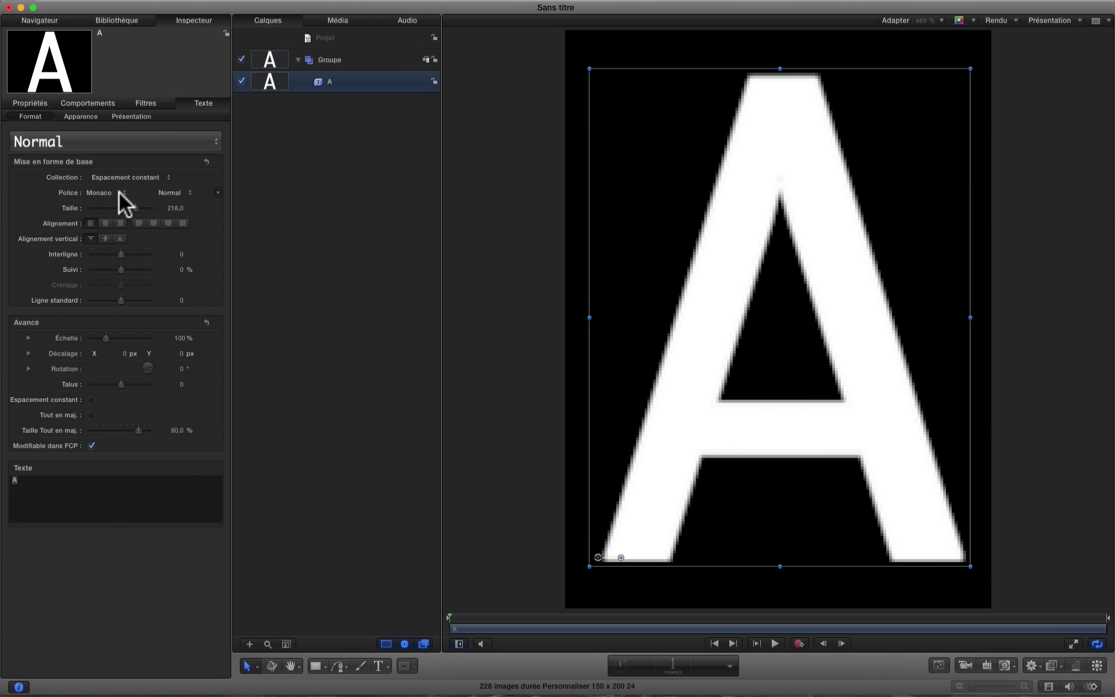
left_click(120, 192)
left_click(116, 198)
- Set the letter's paragraph alignment to centred and check its placement on the canvas
left_click(105, 223)
left_click_drag(929, 295, 927, 295)
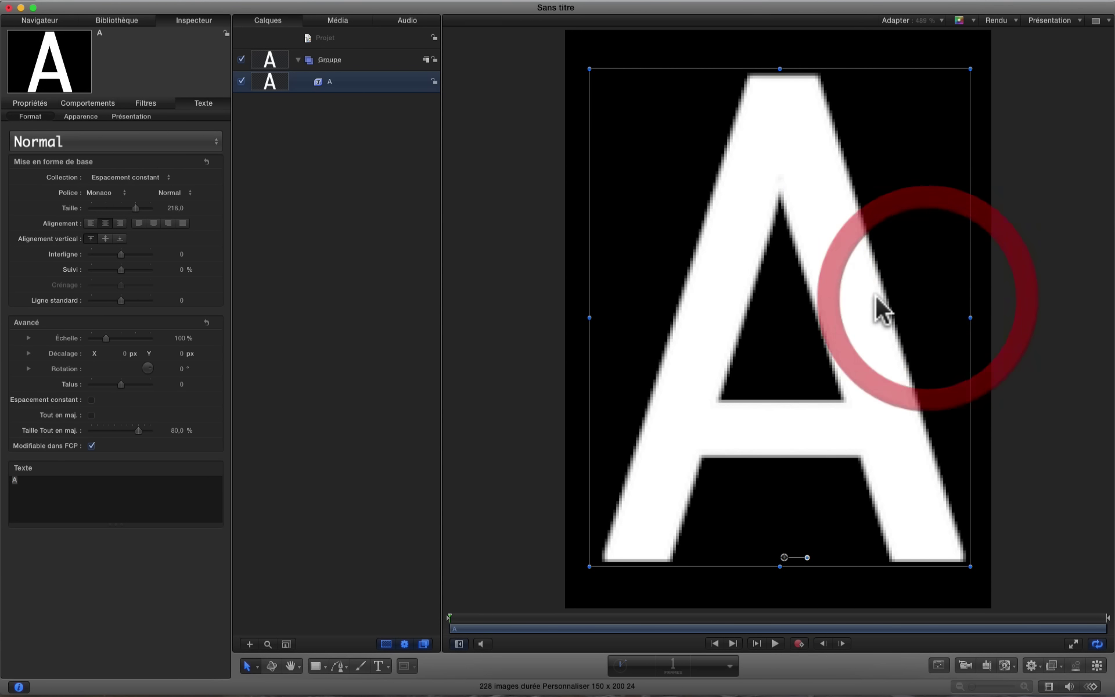
left_click(876, 303)
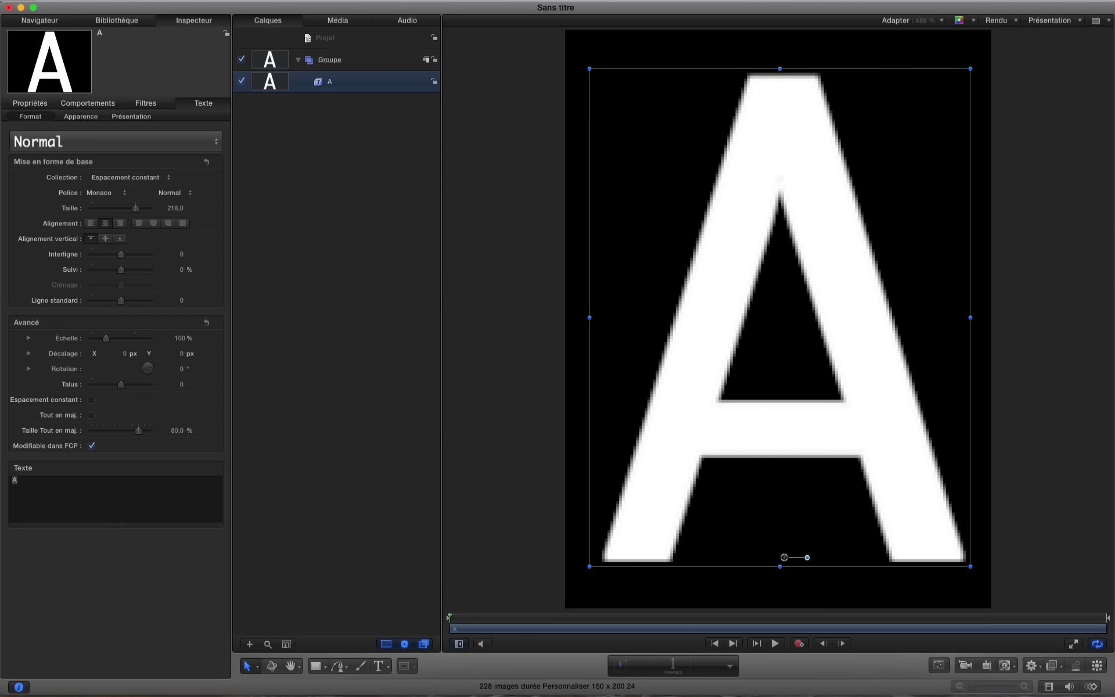
- Draw a rectangular mask about 147 x 109 on the group, covering the upper half of the letter A
left_click(388, 54)
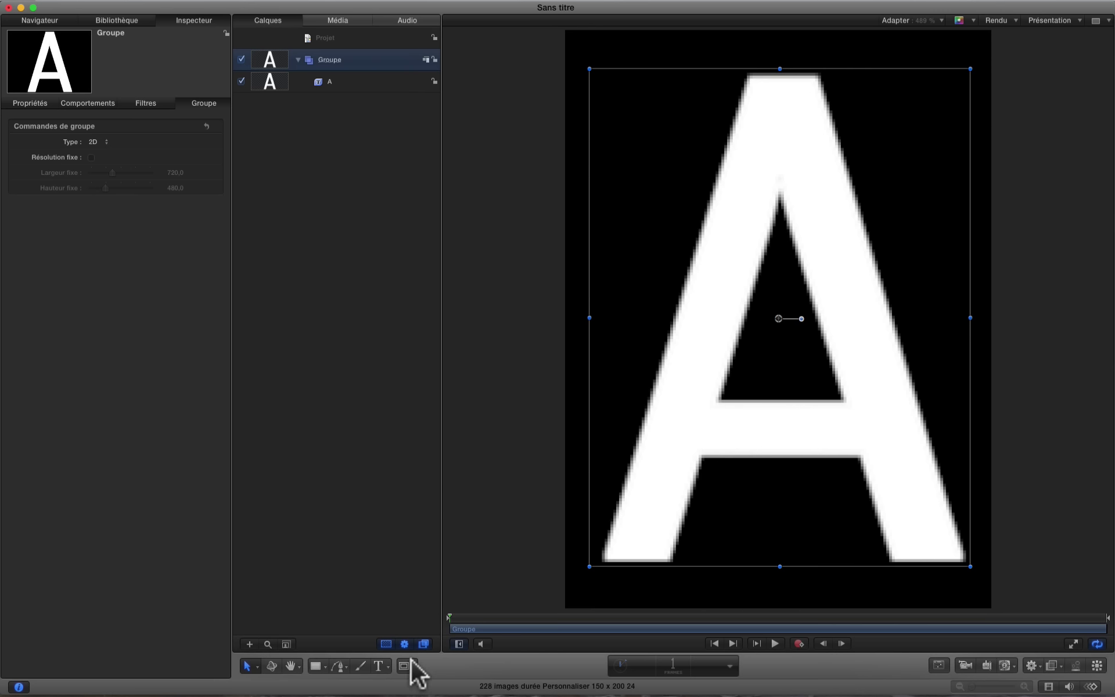
left_click_drag(404, 667, 463, 566)
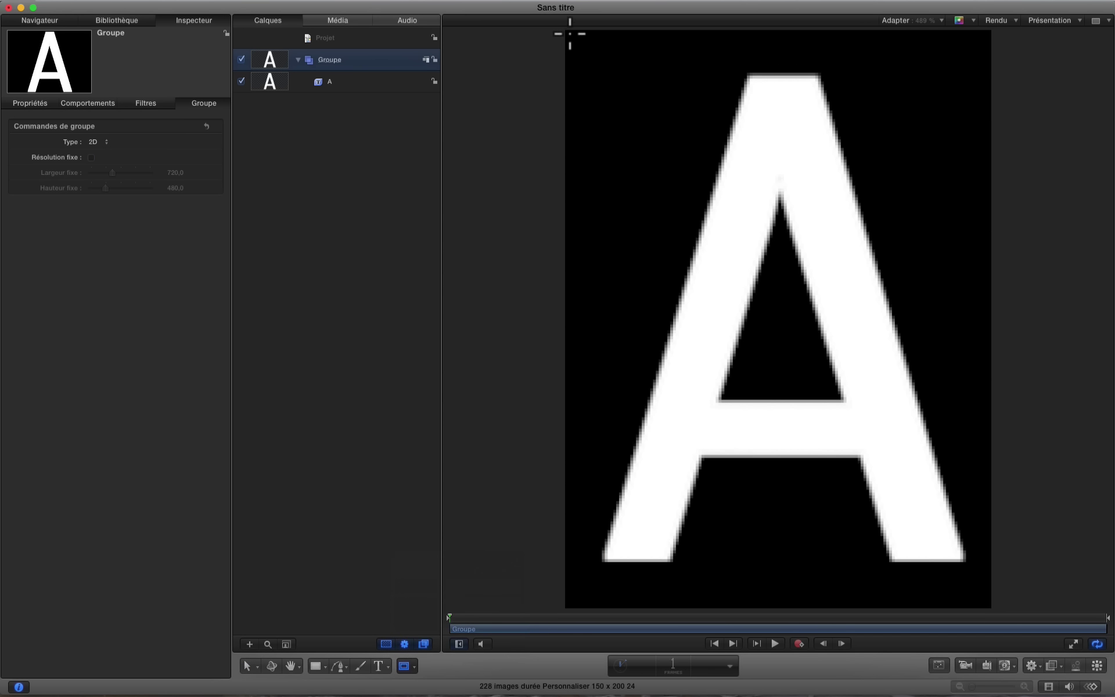
left_click_drag(568, 34, 988, 351)
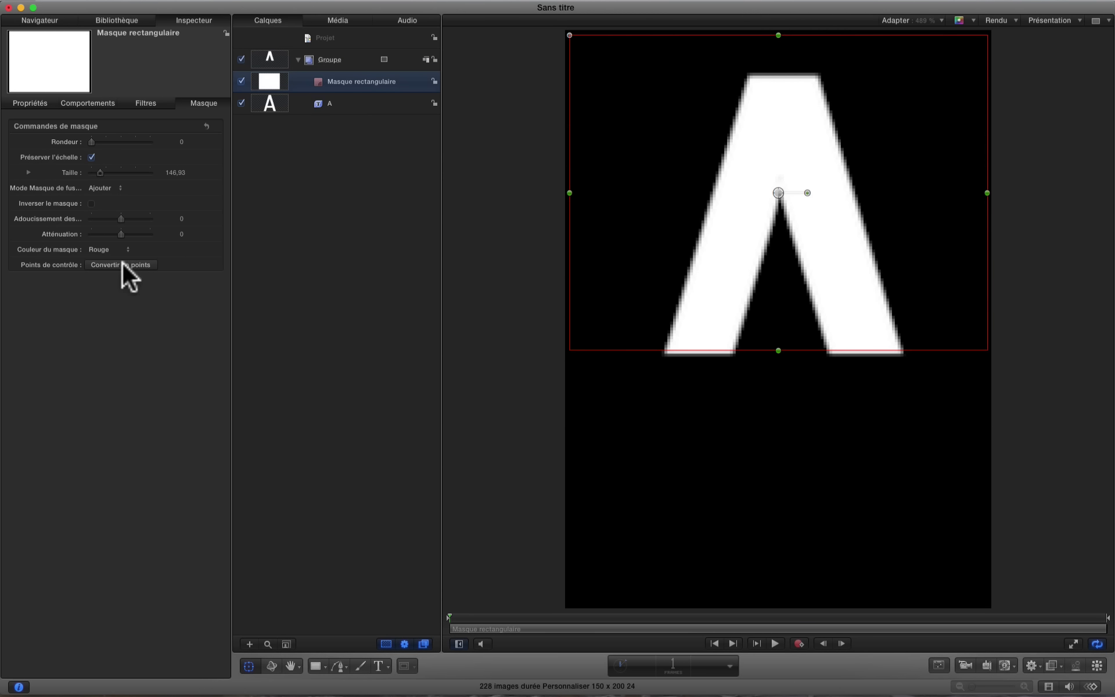
- Convert the rectangular mask to control points and set Point 1 to X -75, Y 50 and Point 2 to X 75, Y 50
left_click(60, 264)
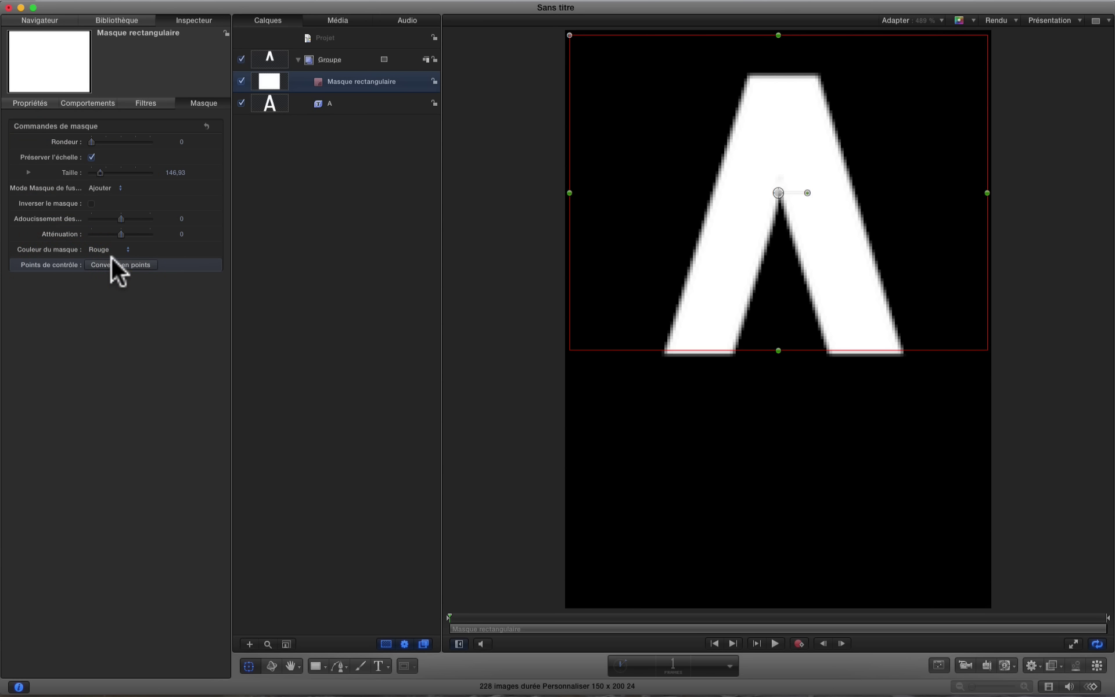
left_click(116, 286)
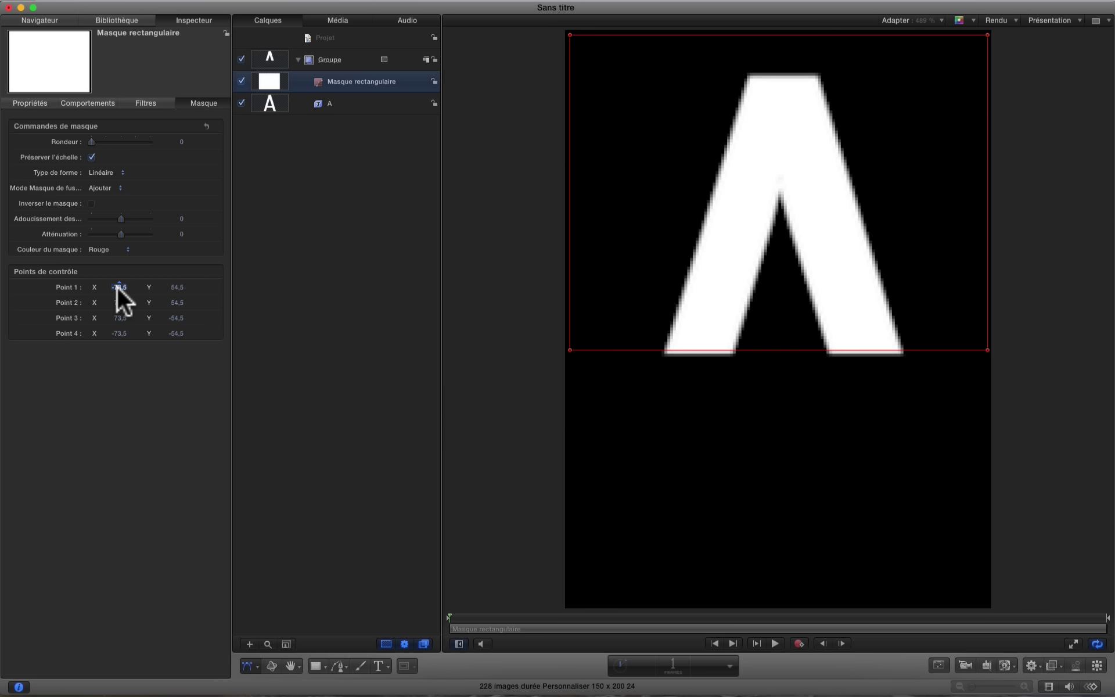
left_click(170, 286)
type("50")
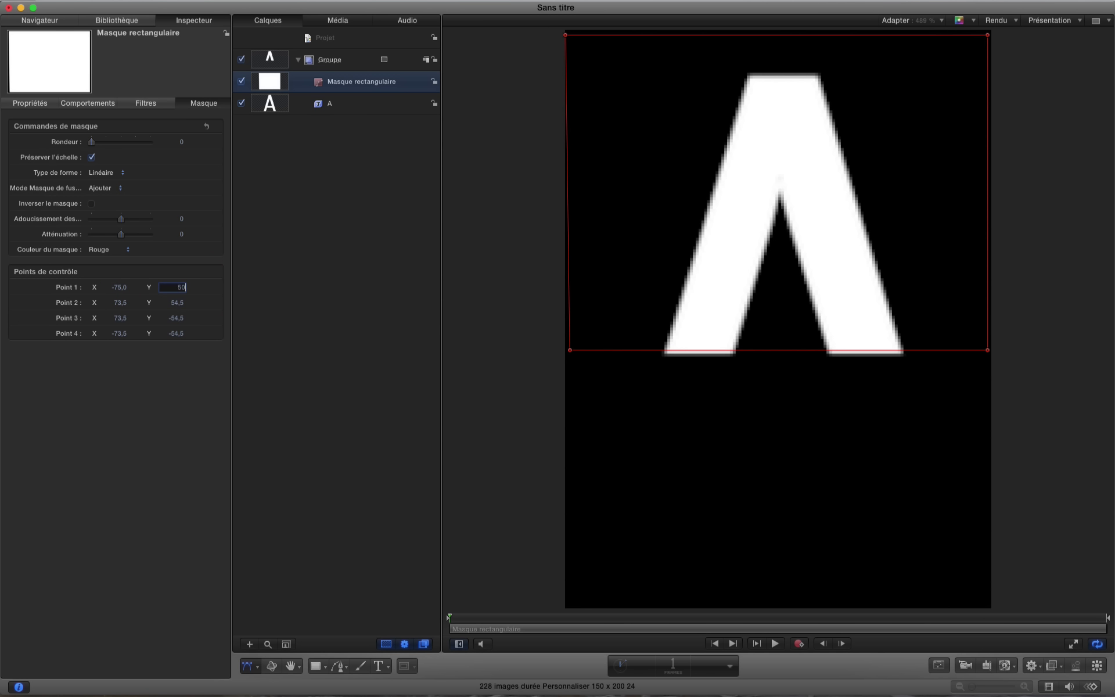
left_click(123, 300)
type("75")
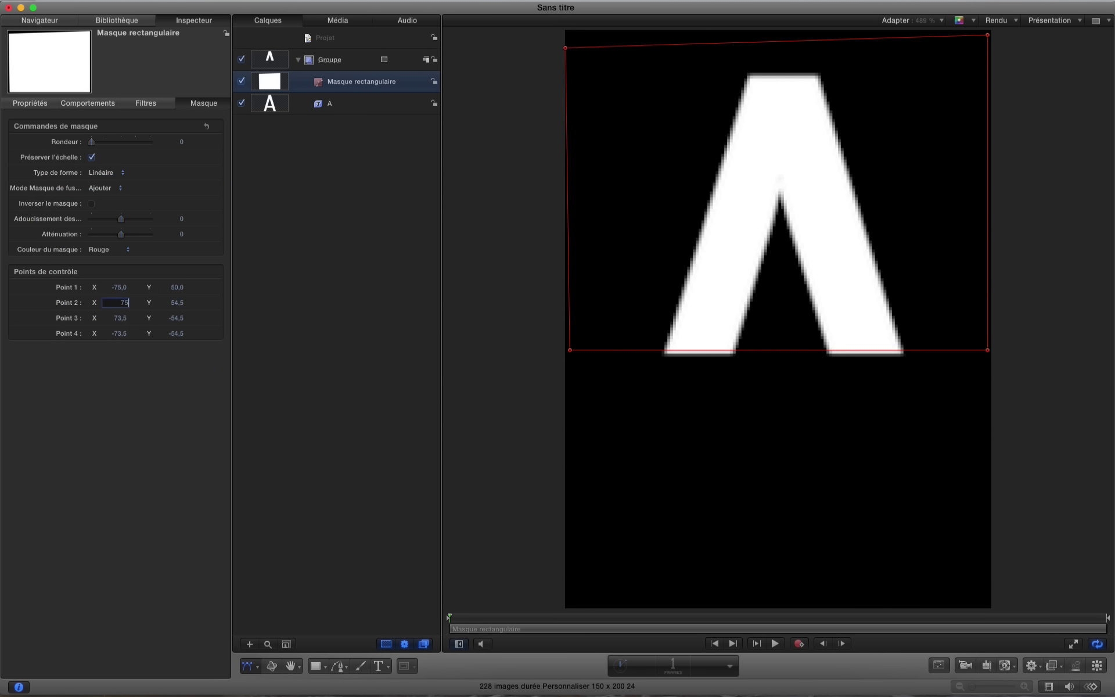
left_click(178, 301)
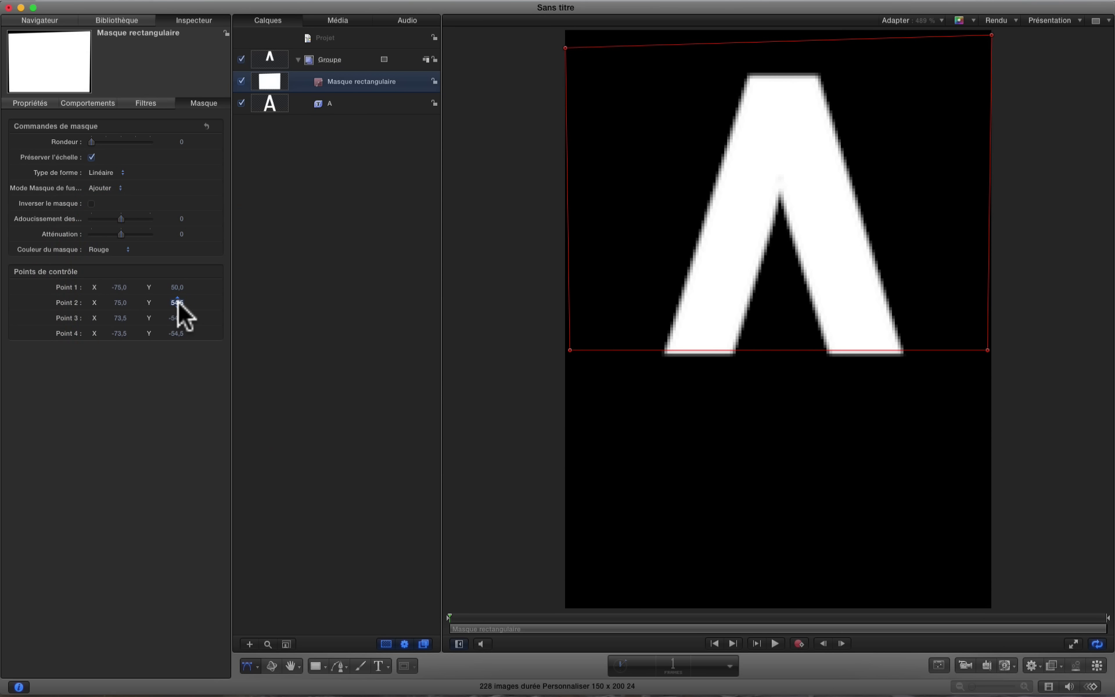
type("50")
- Set the mask's Point 3 to X 75, Y -50 and Point 4 to X -75, Y -50
left_click(123, 318)
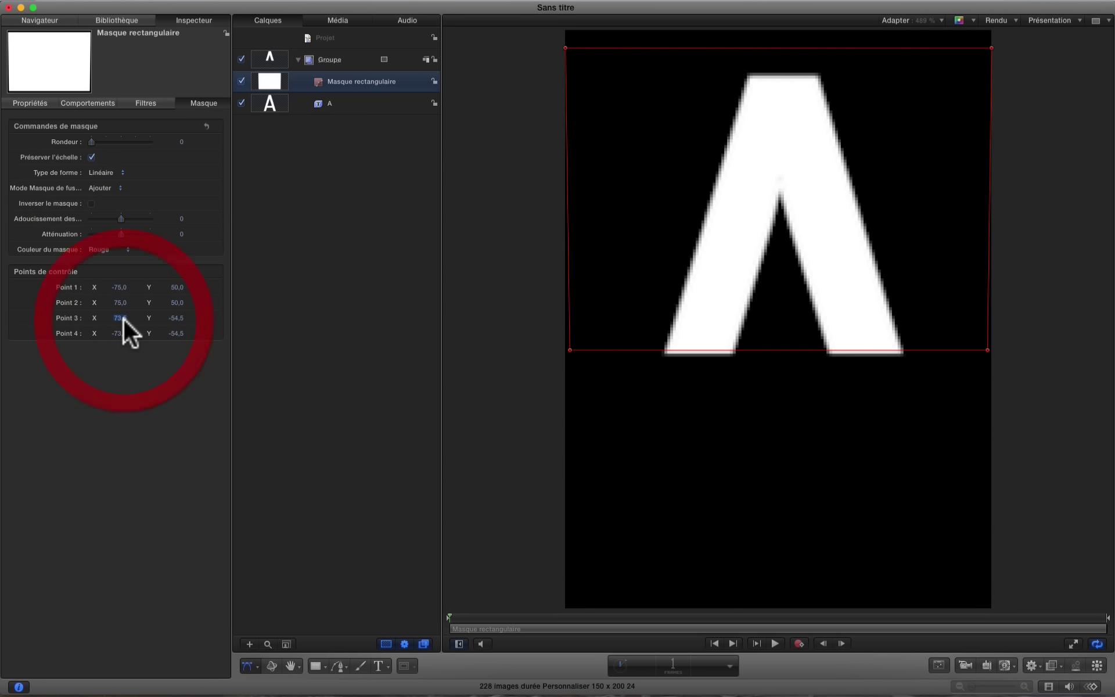
type("75")
left_click(176, 316)
type("-50")
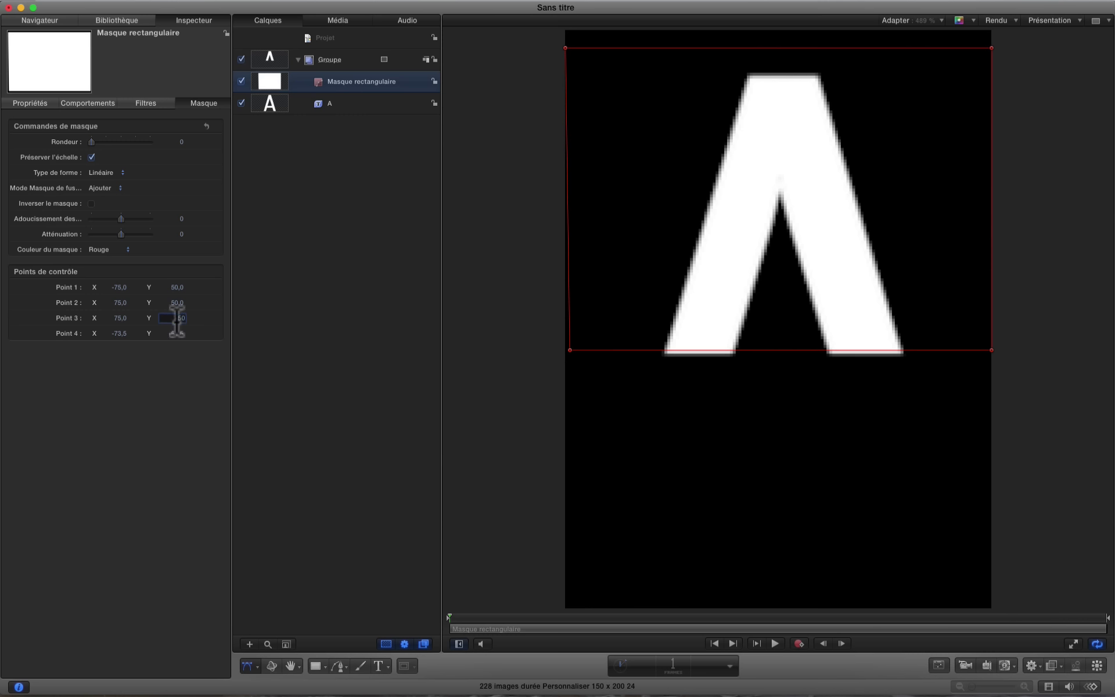
left_click(112, 333)
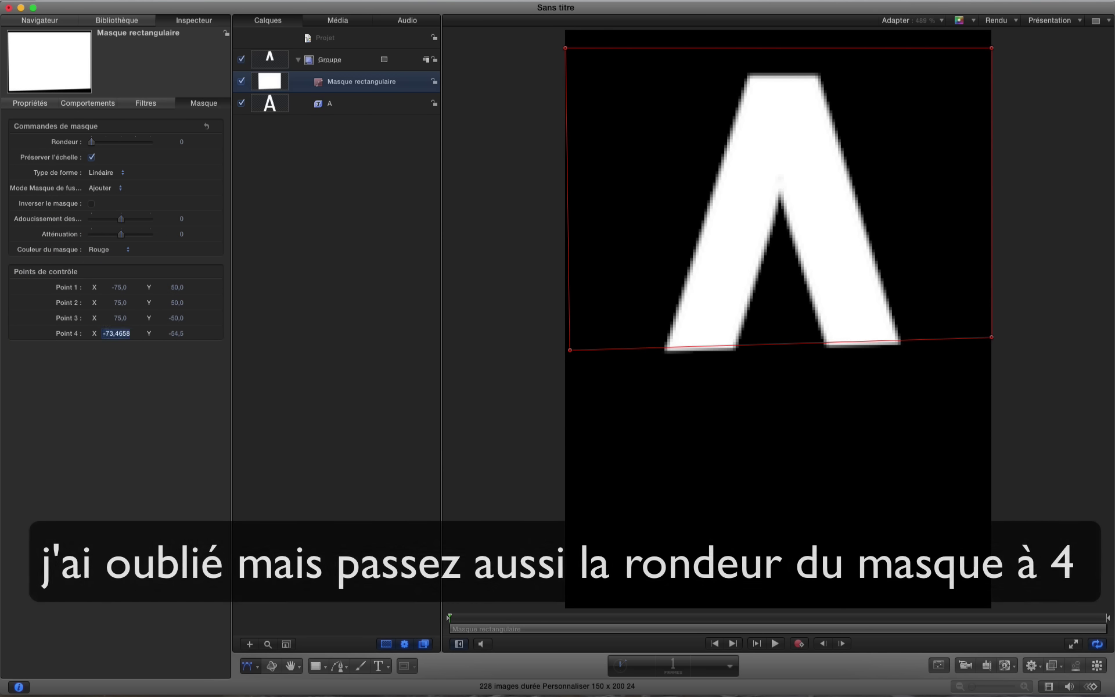
type("-75")
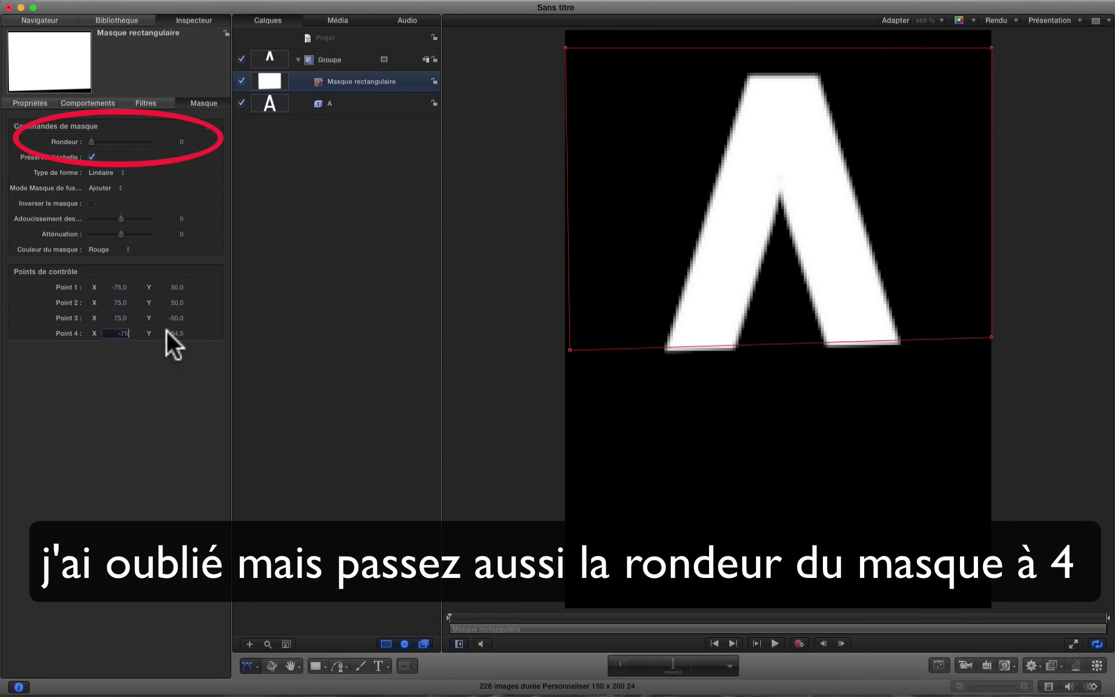
left_click(171, 329)
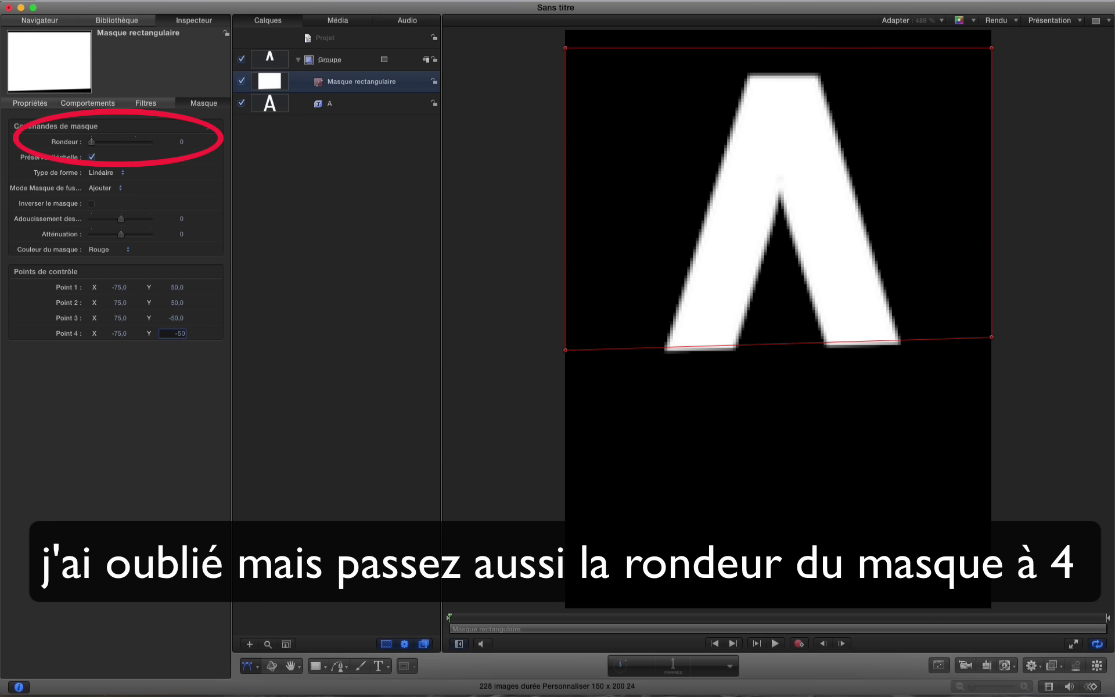
type("-50")
key("Return")
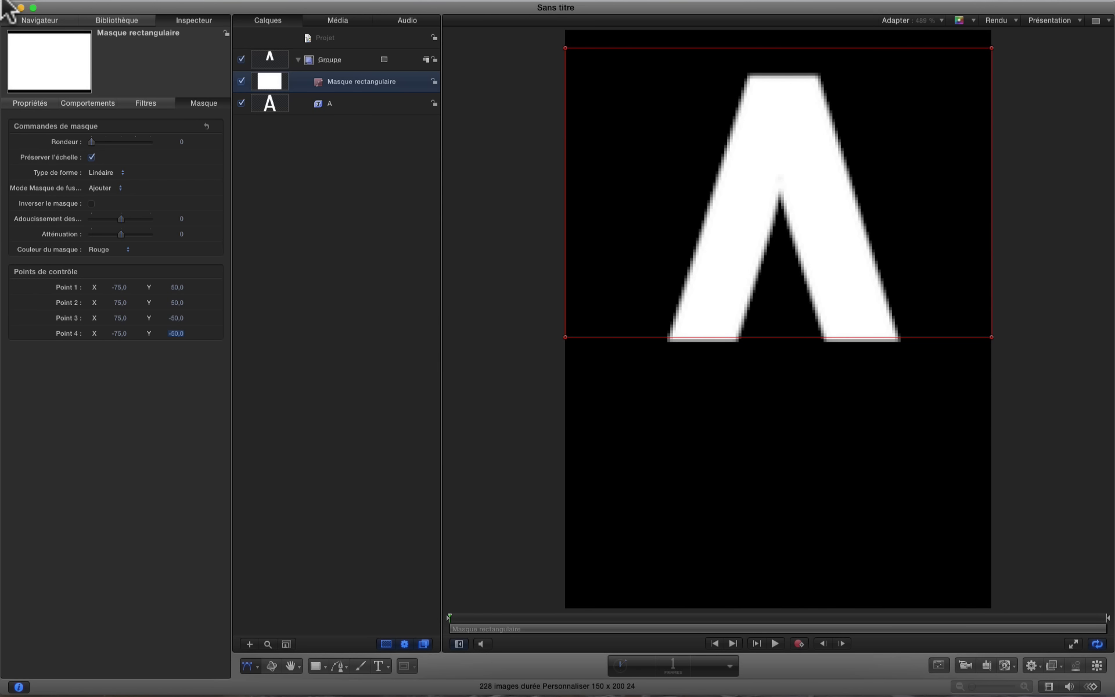
- Reset the mask's transform, scale it to 95 % and position it at X 0 px, Y 50 px
left_click(33, 100)
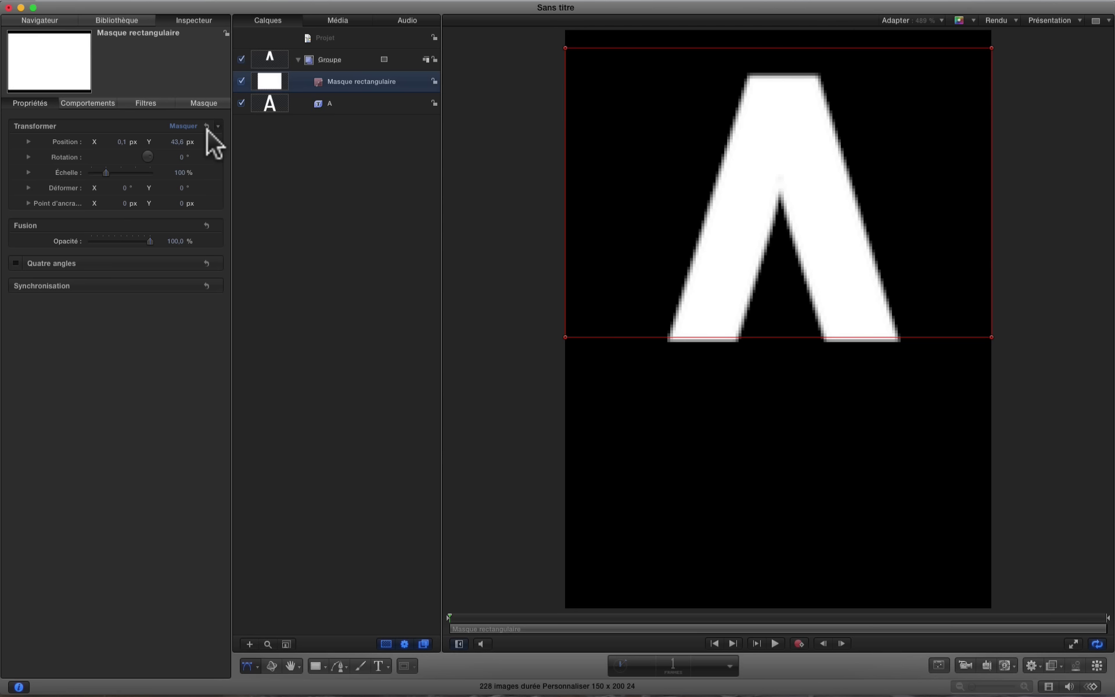
left_click(206, 127)
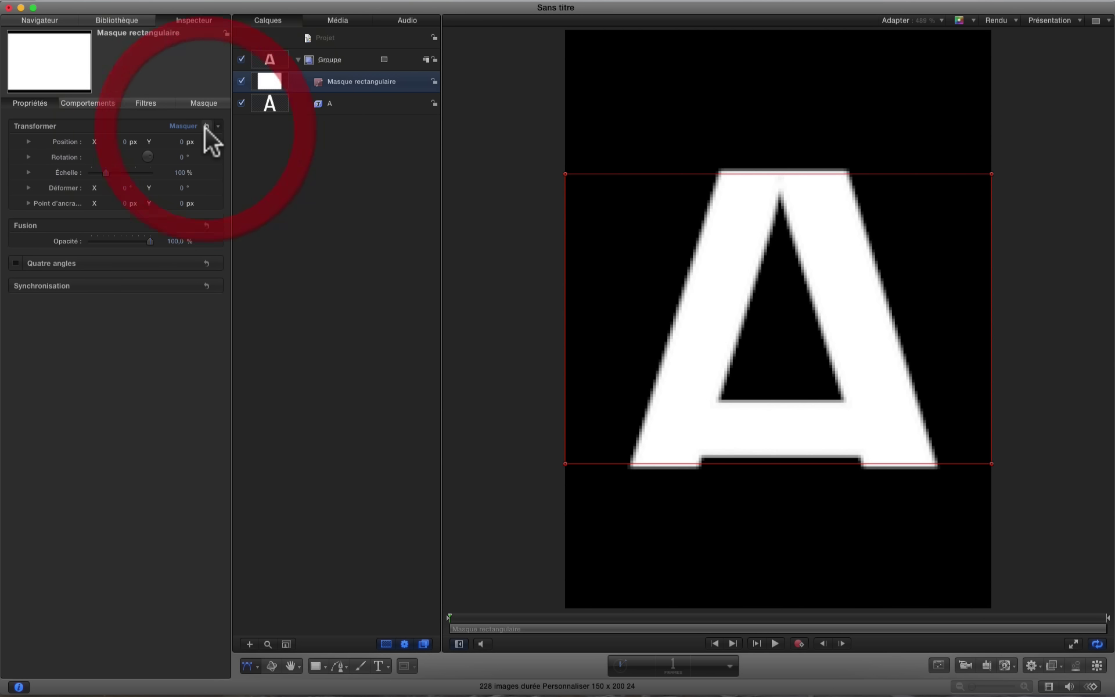
left_click(183, 172)
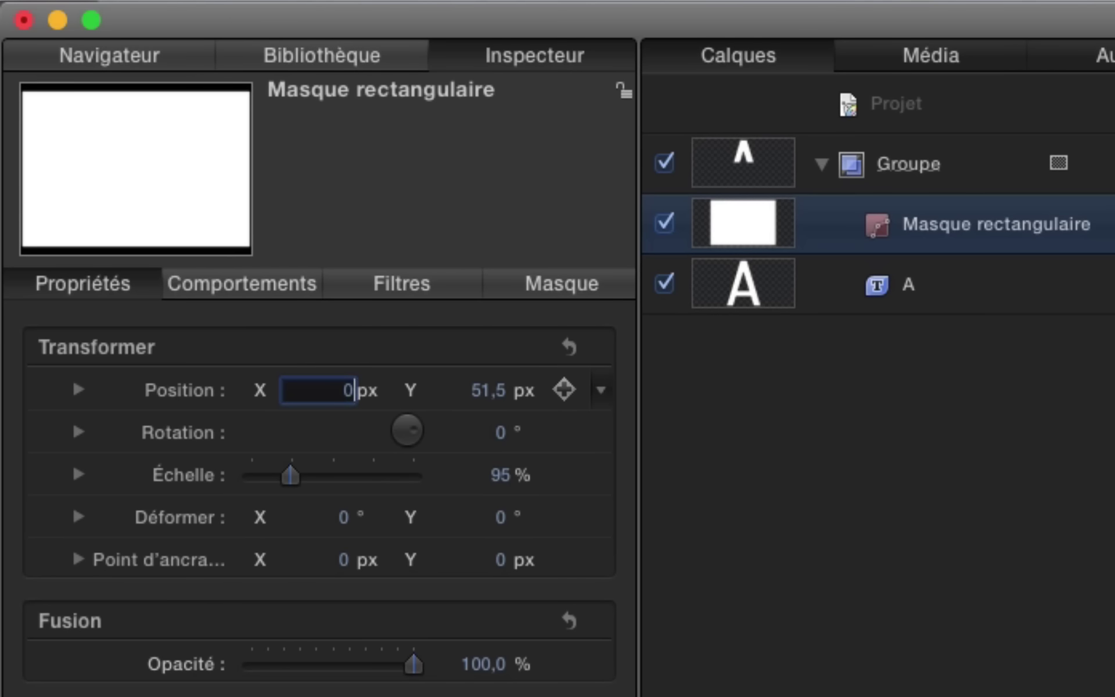
left_click(482, 389)
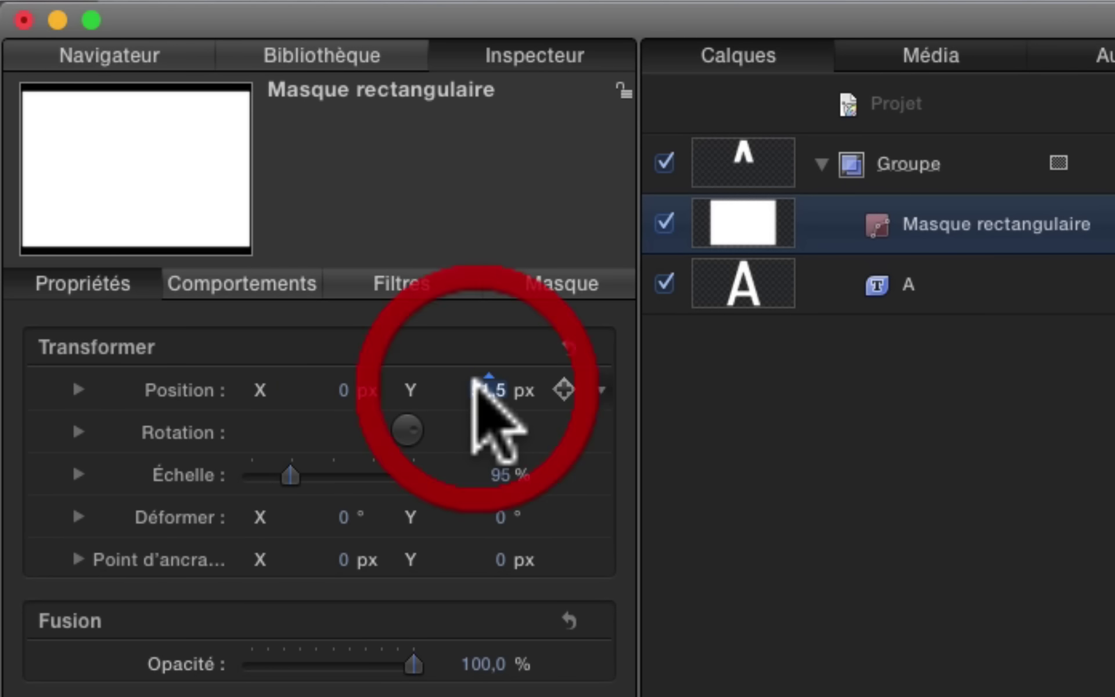
type("50")
key("Return")
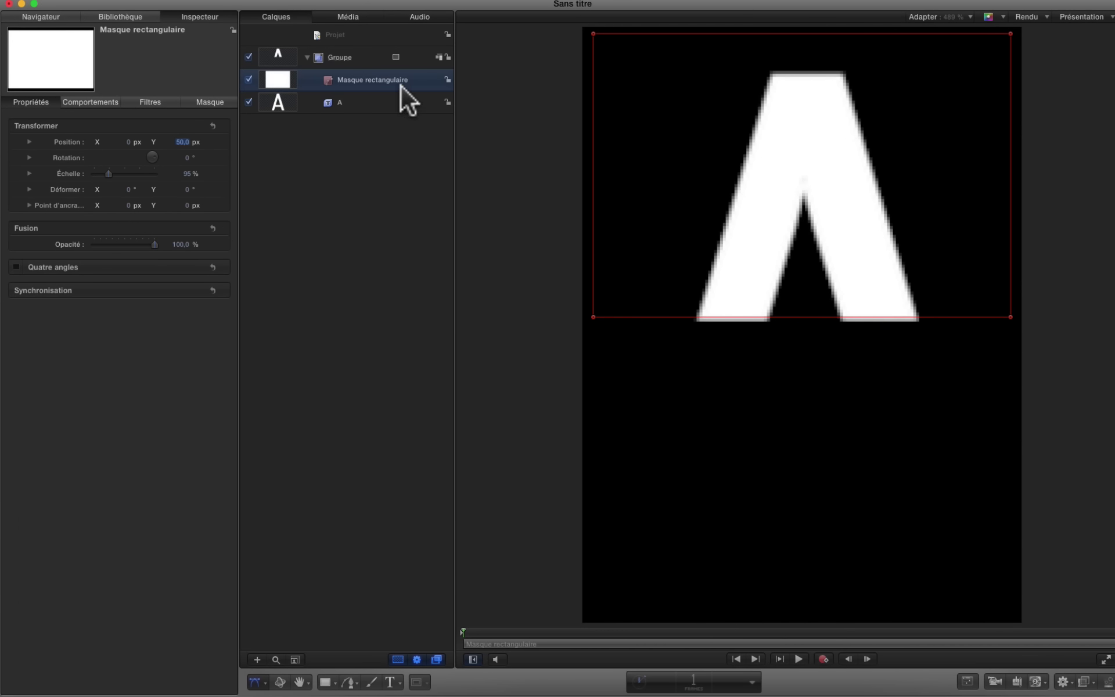
- Duplicate the rectangular mask and set the copy's Y position to -50 px to cover the letter's lower half
right_click(401, 85)
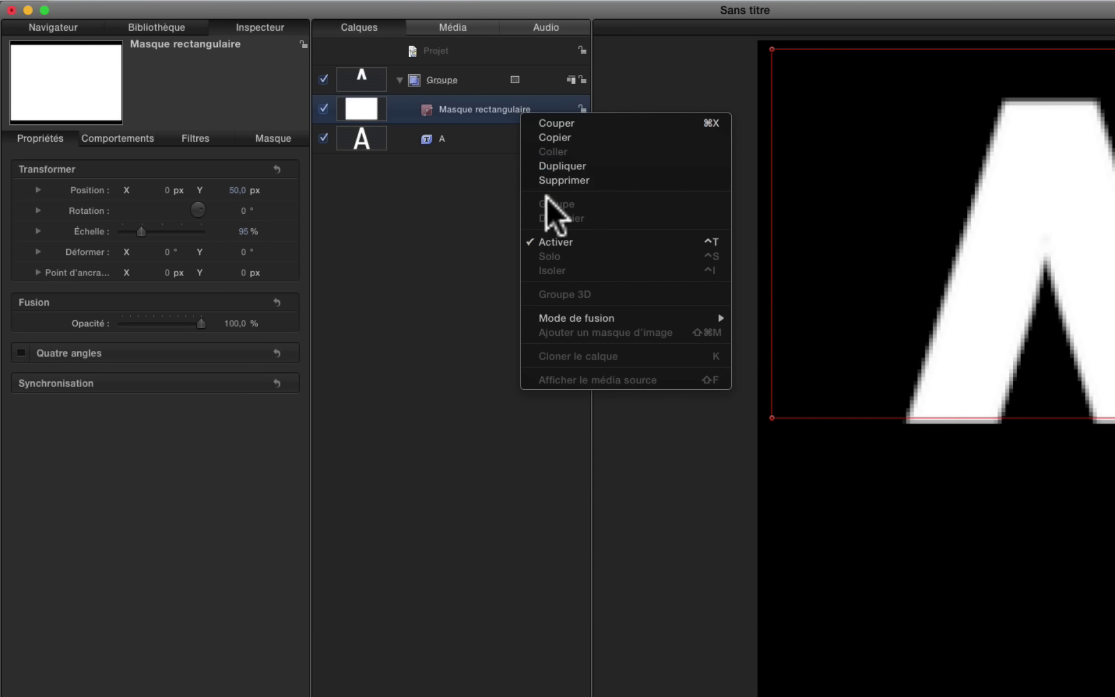
left_click(555, 166)
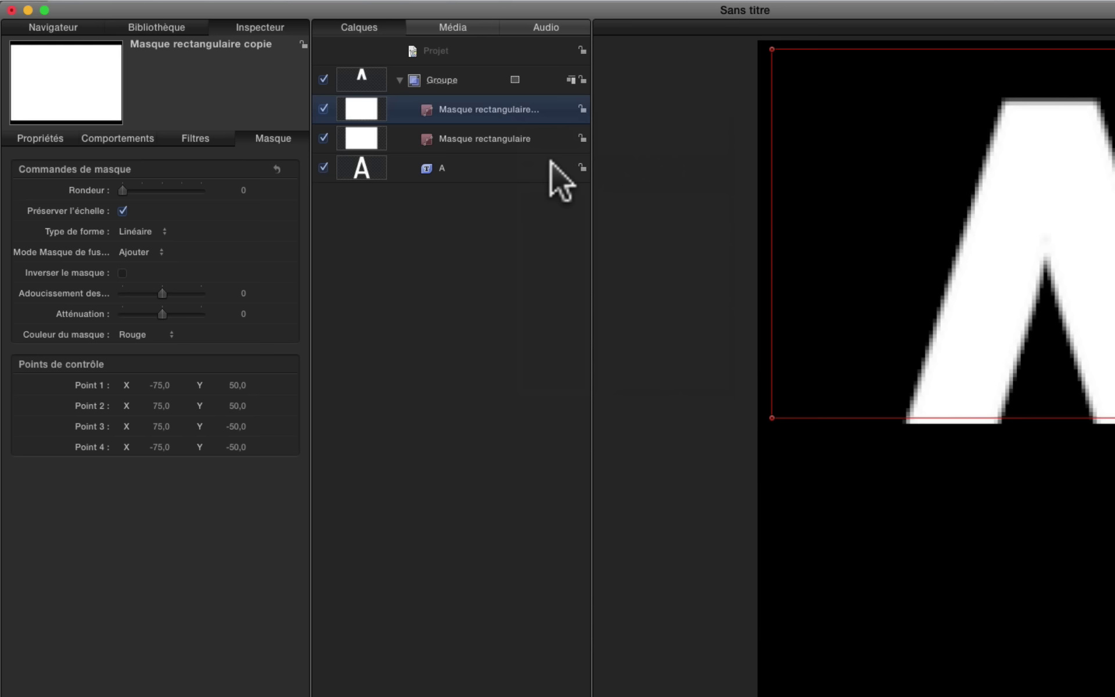
left_click(36, 138)
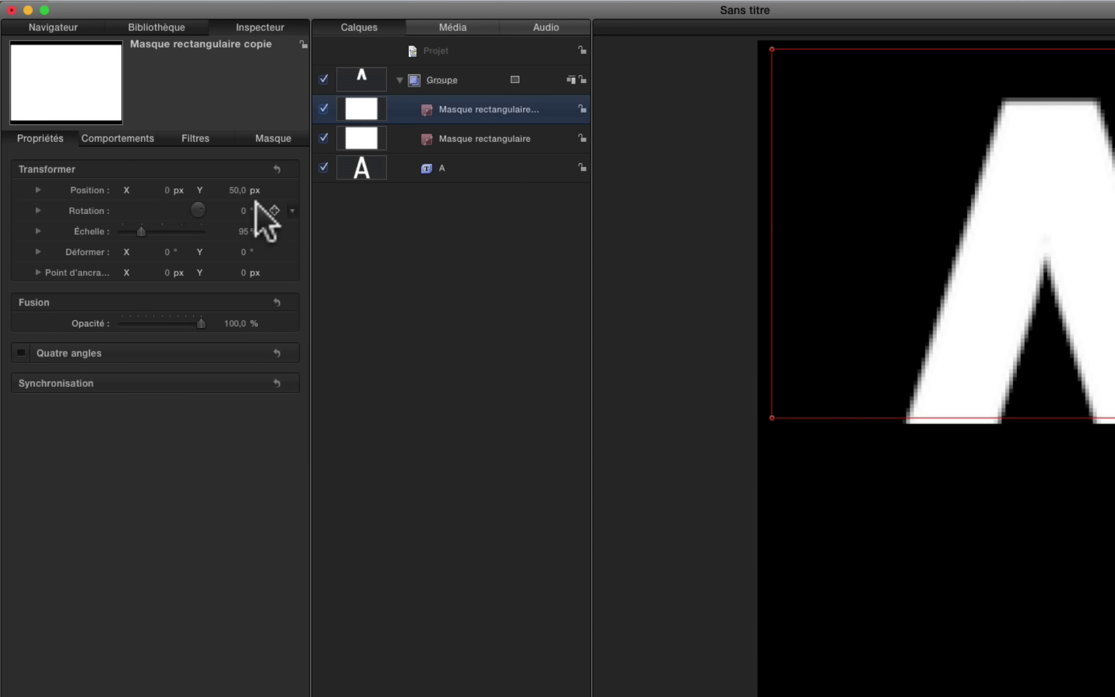
type("-50")
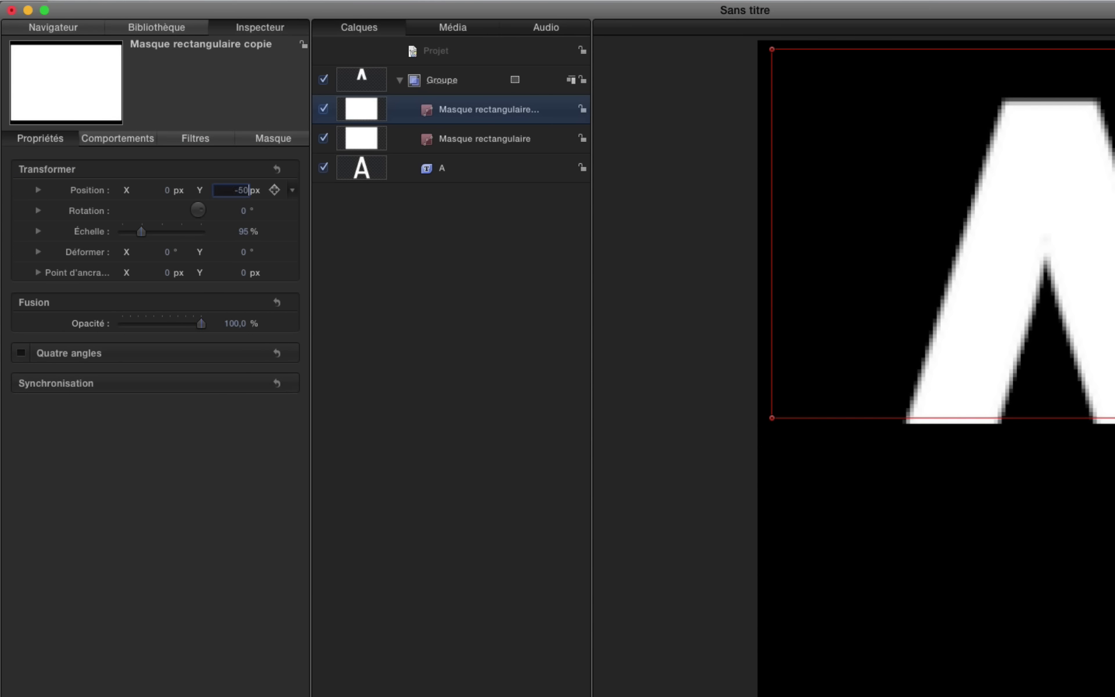
key("Return")
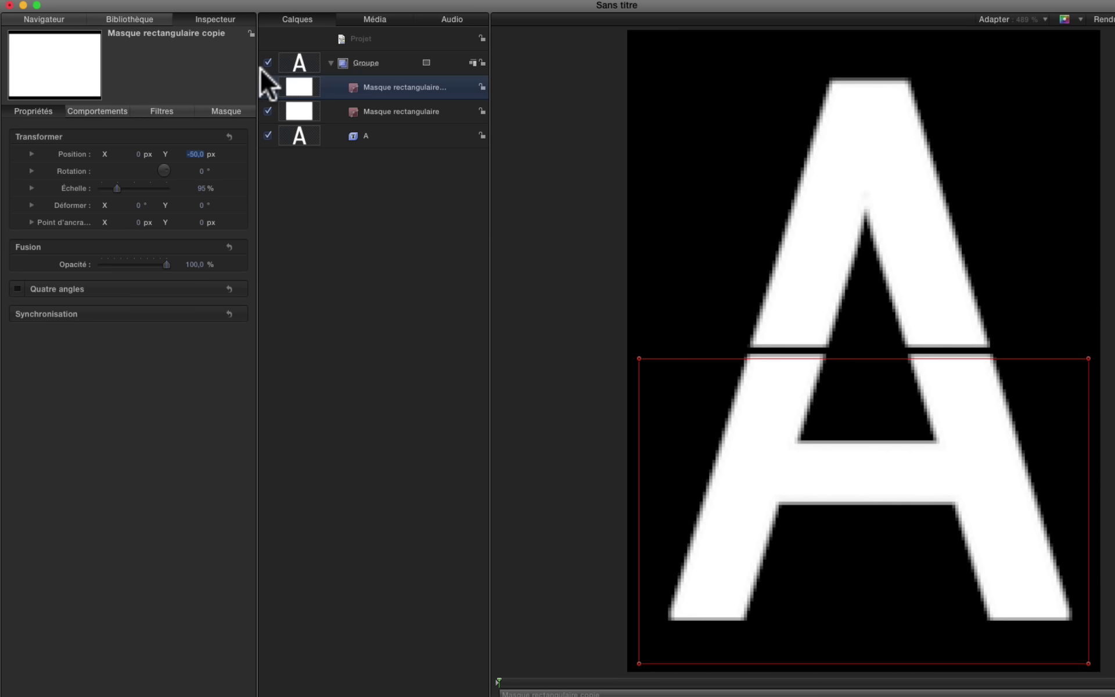
- Add a Couleur unie generator from the library's Générateurs to the project
left_click(133, 16)
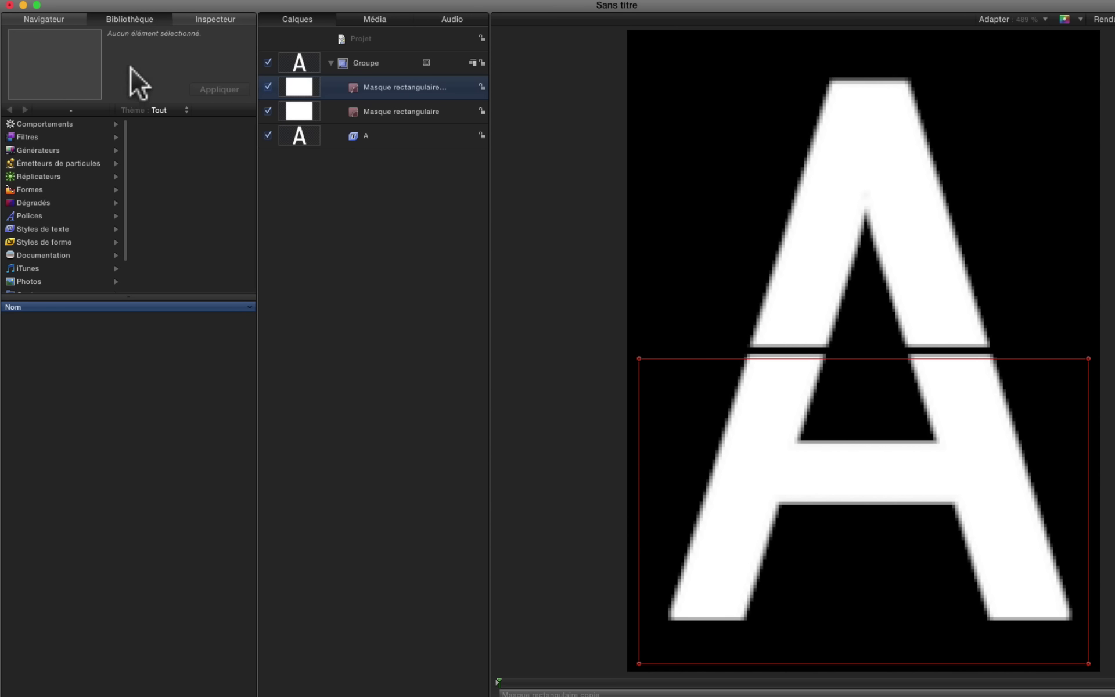
left_click(35, 151)
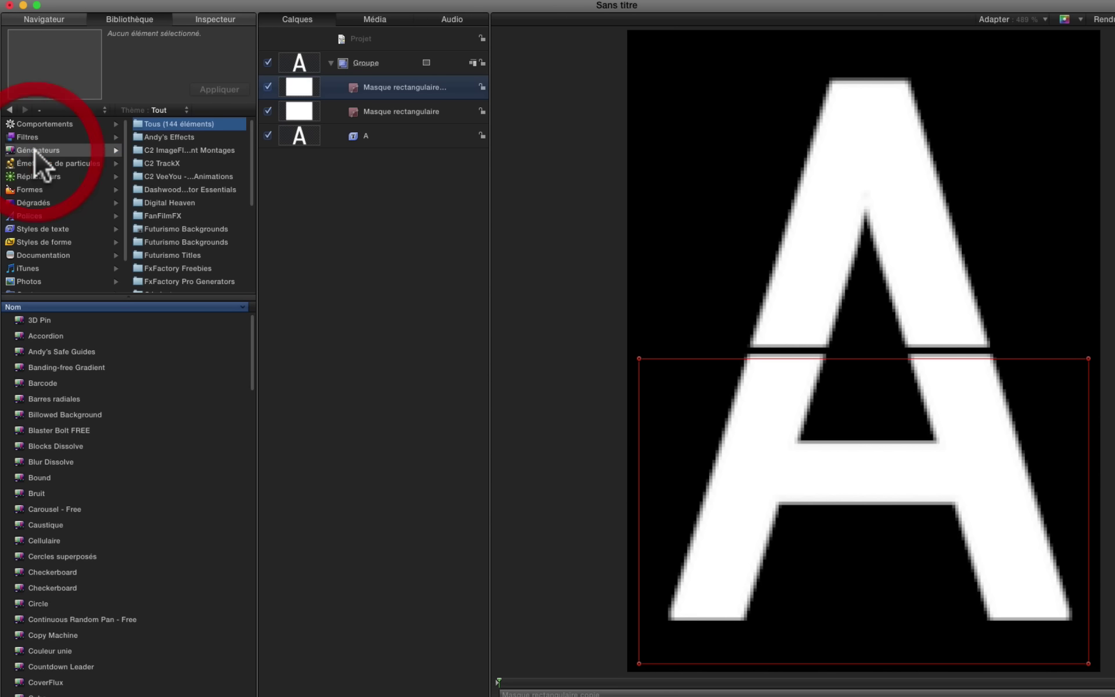
left_click(34, 650)
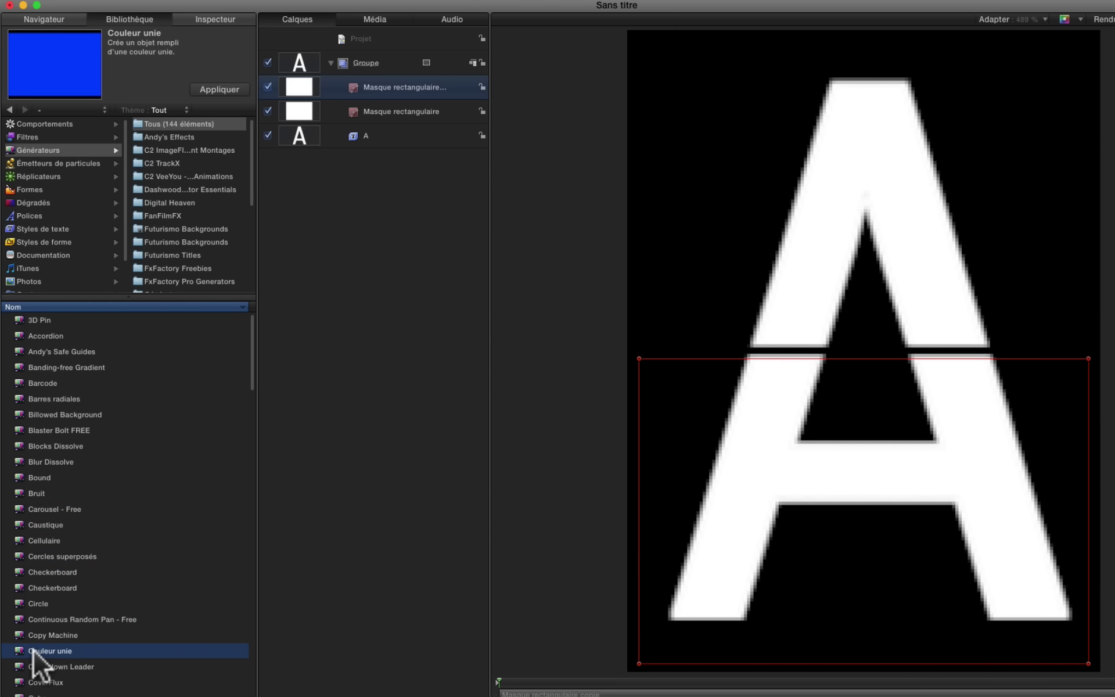
left_click_drag(34, 650, 452, 396)
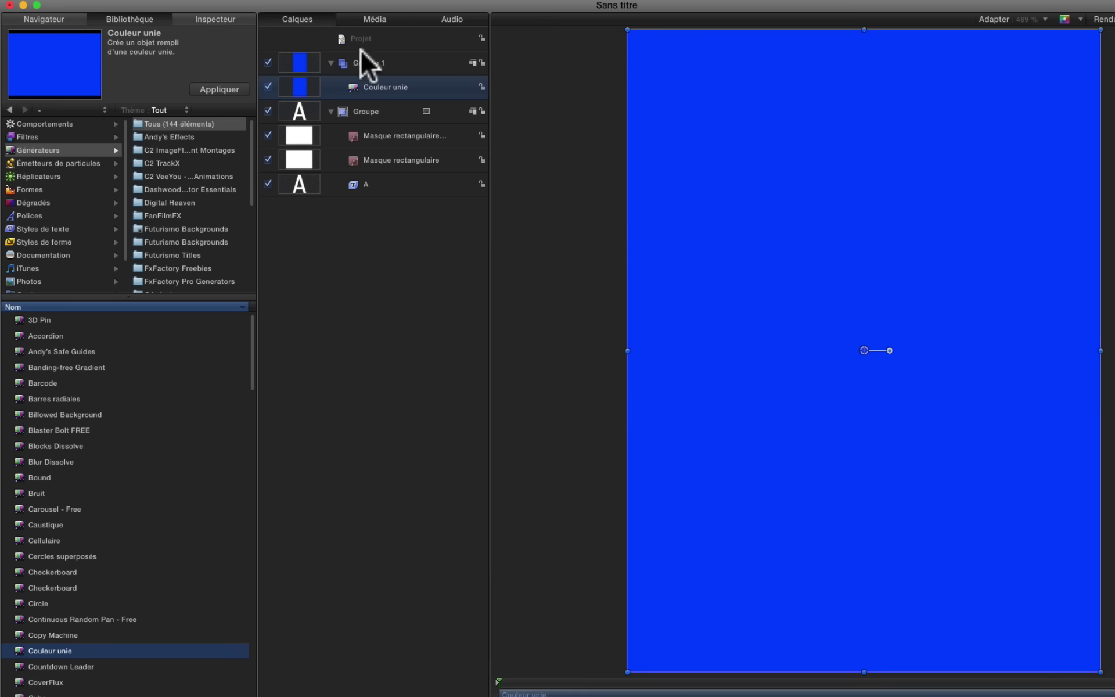
- Move the Couleur unie layer into Groupe beneath the letter A and delete the empty Groupe 1
left_click_drag(360, 55, 375, 186)
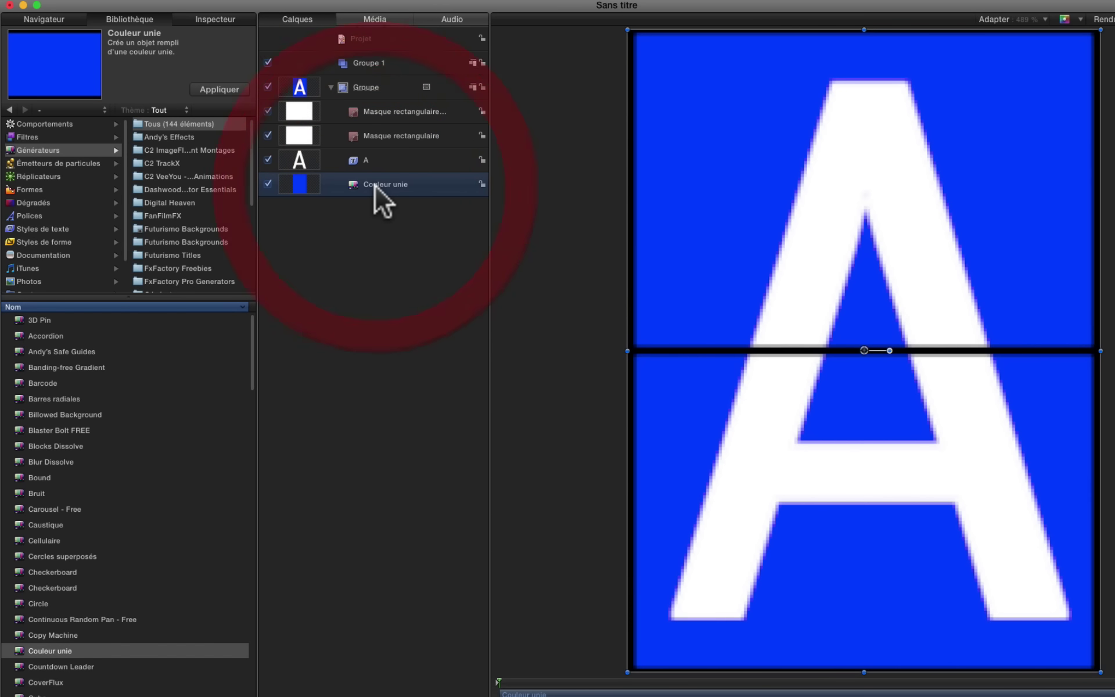
left_click(370, 61)
key("Delete")
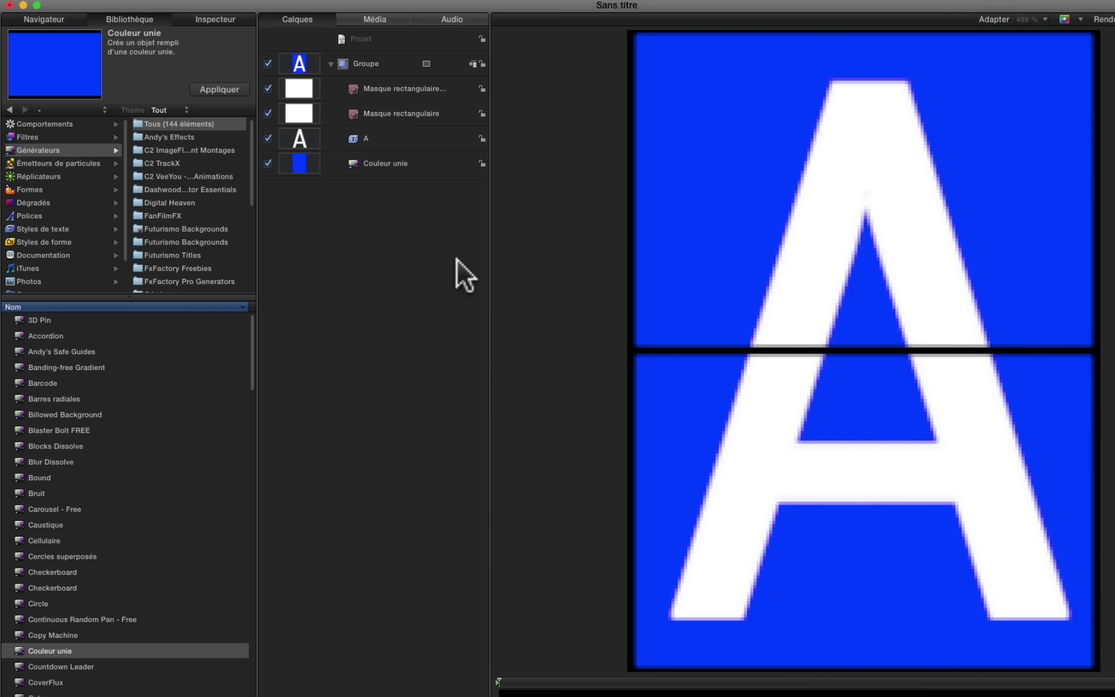
- Apply the Séquence de texte behaviour from Animation de texte to the letter A
left_click(399, 139)
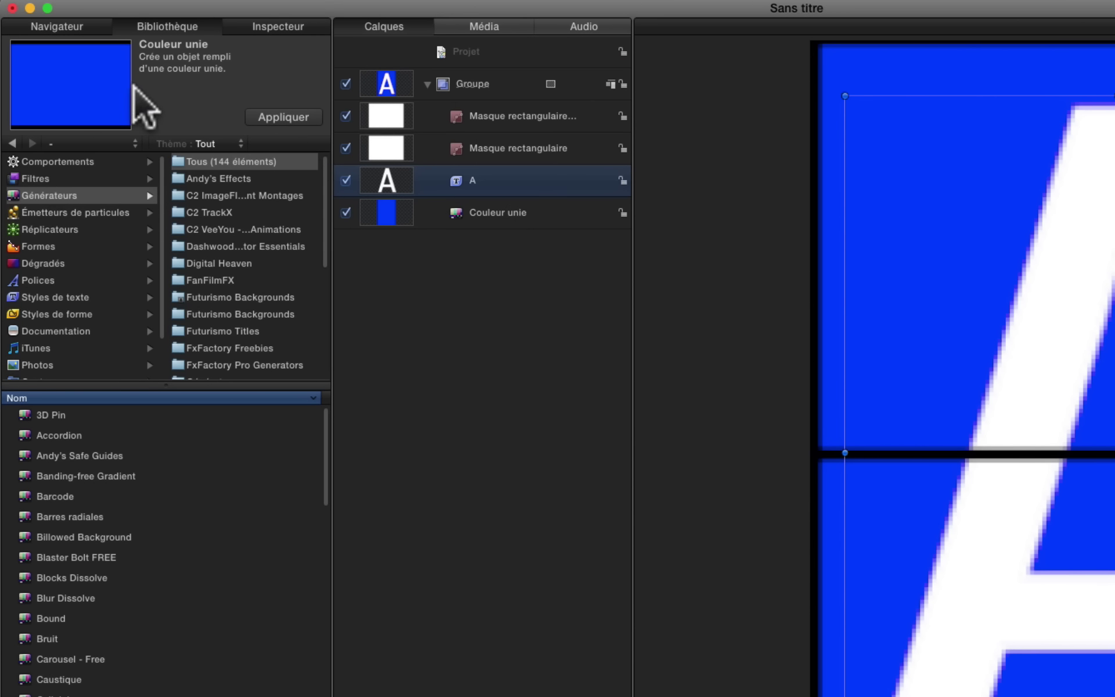
left_click(75, 162)
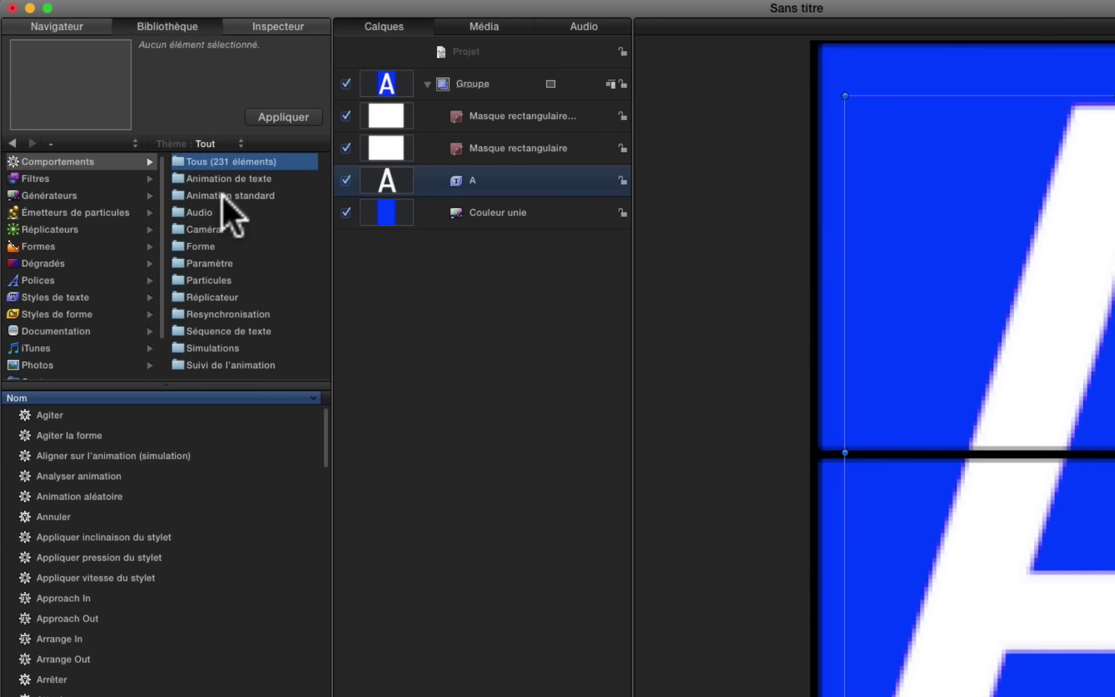
left_click(230, 180)
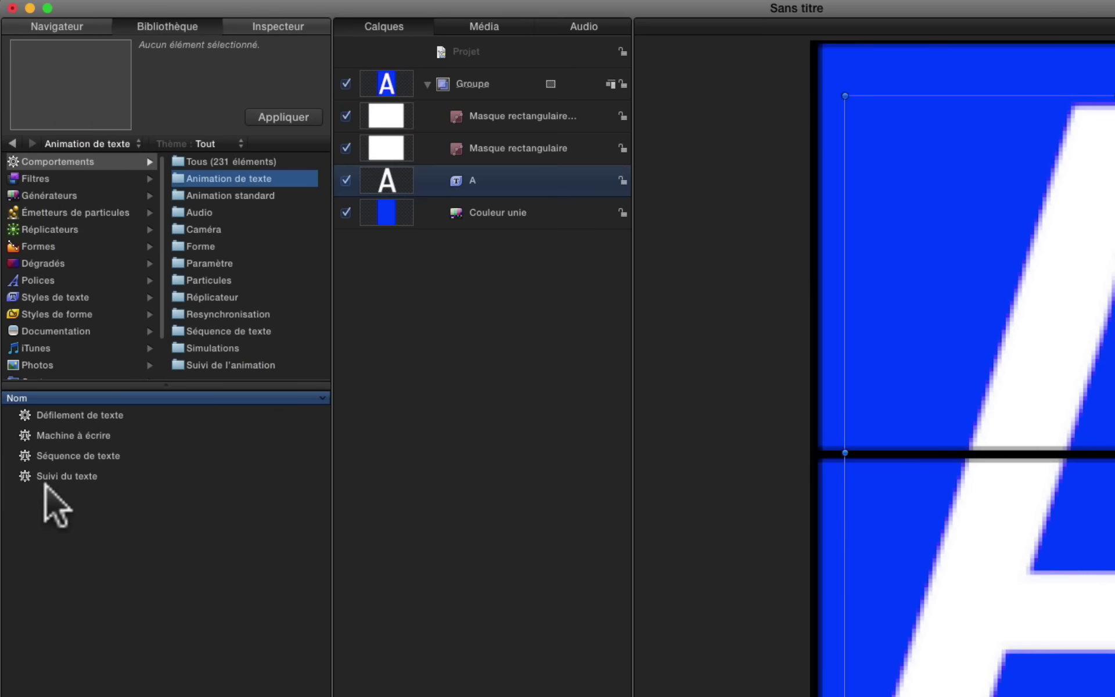
left_click(61, 455)
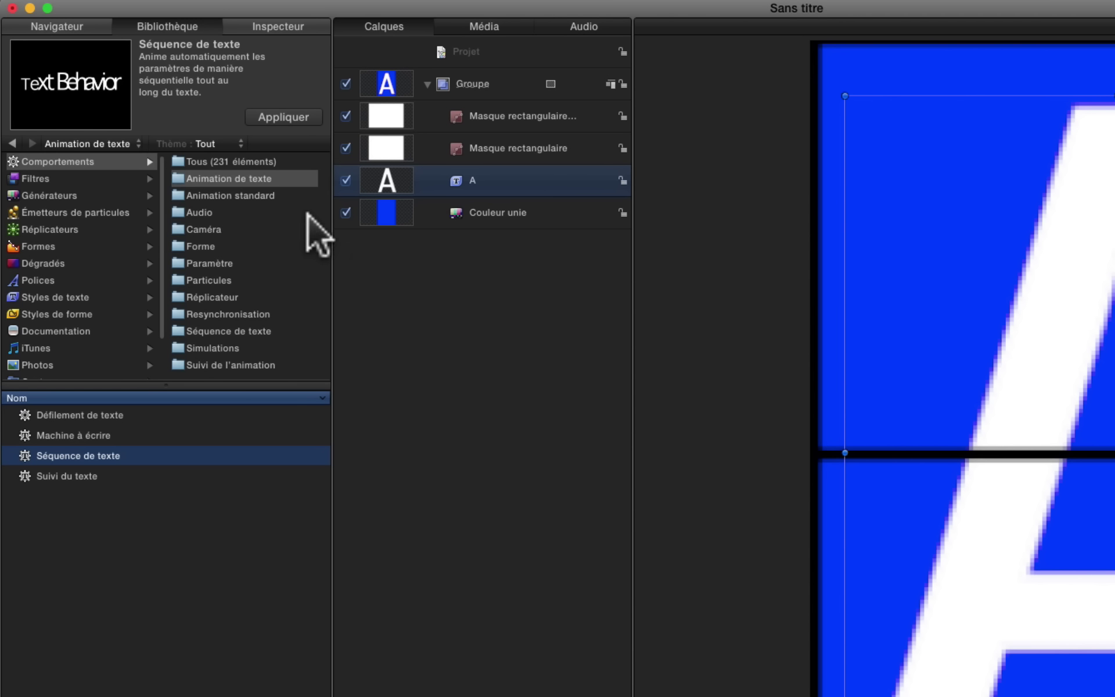
left_click(296, 115)
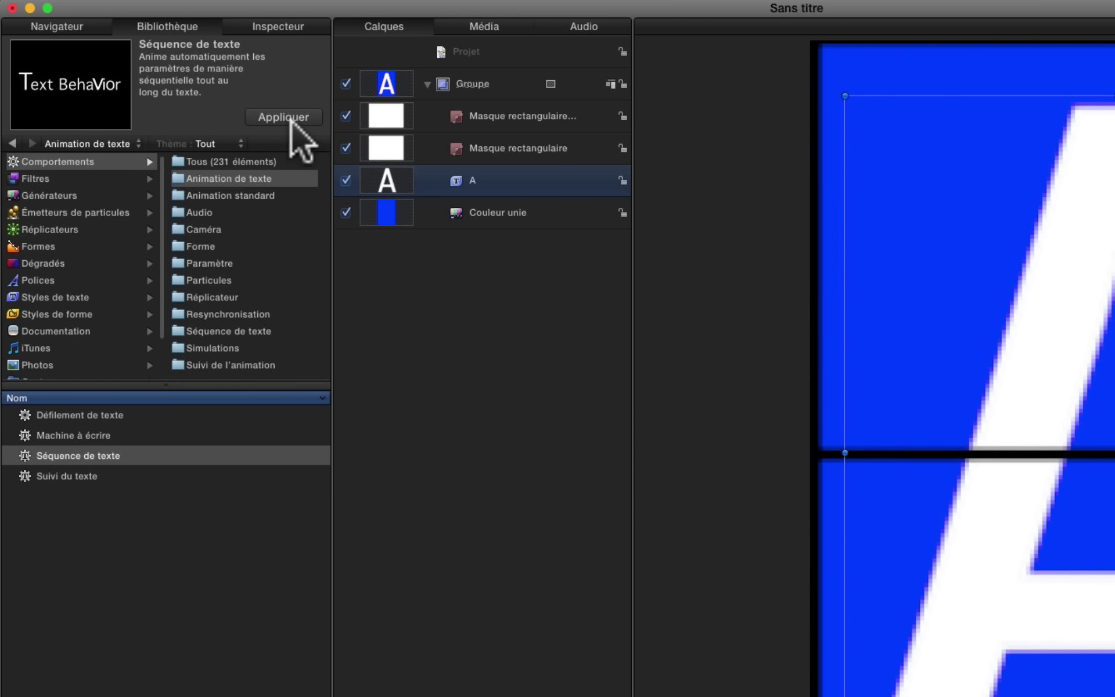
- Apply the Séquence de texte behaviour to the letter A and trim the A layer to end at frame 26
left_click(293, 119)
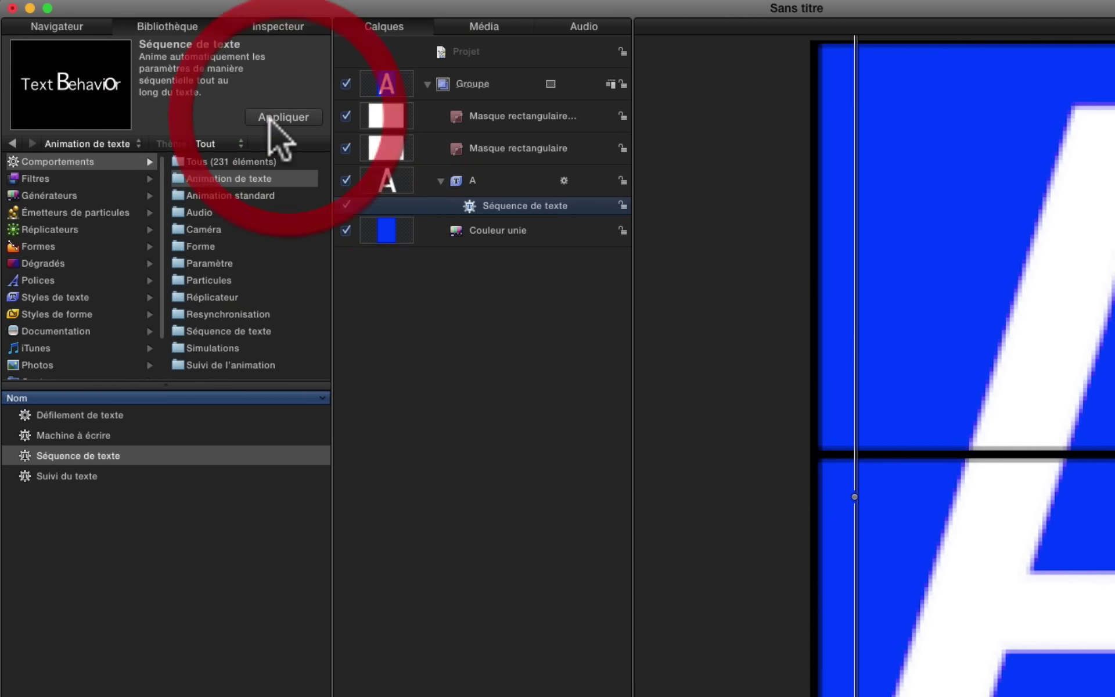
left_click(286, 29)
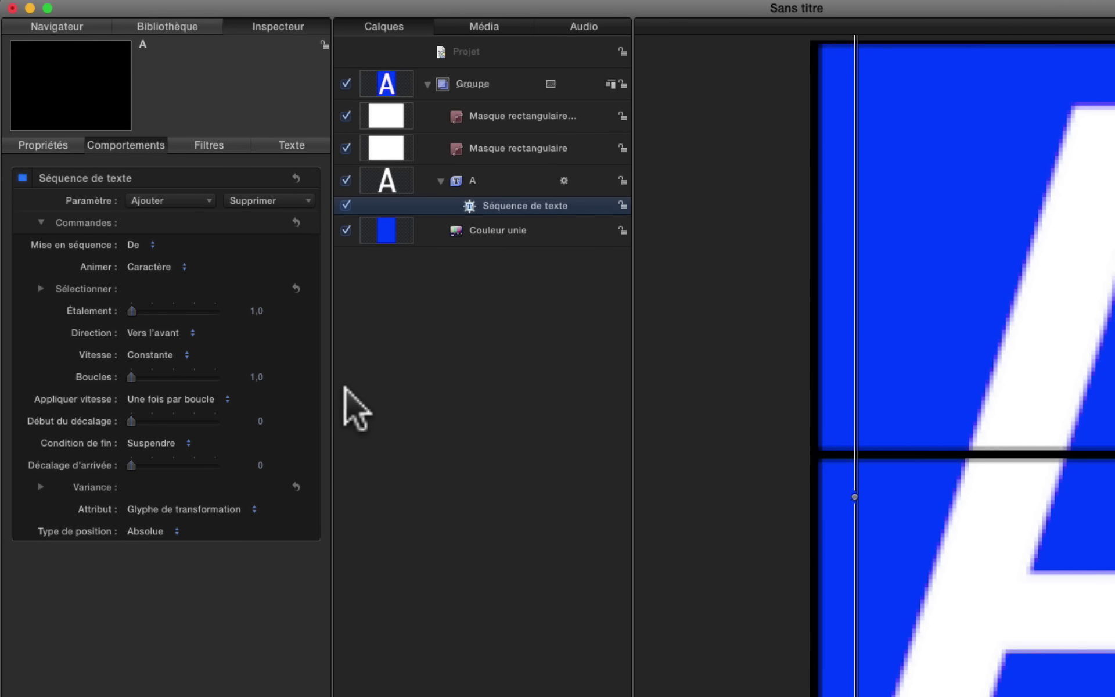
left_click(498, 180)
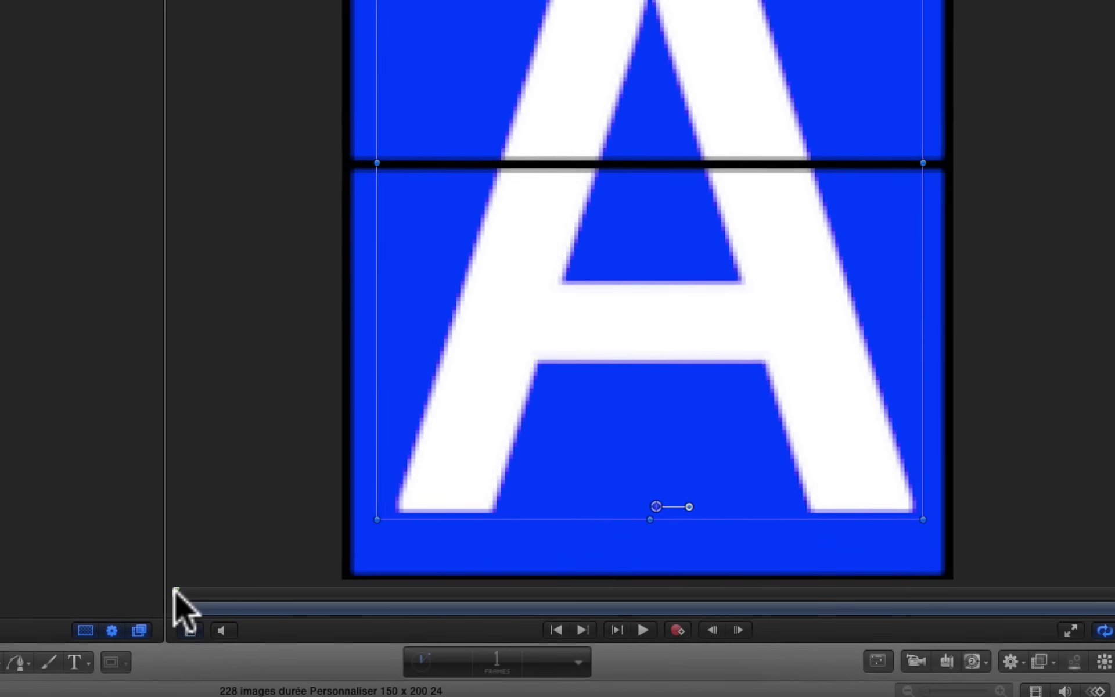
left_click_drag(174, 590, 264, 580)
left_click(265, 581)
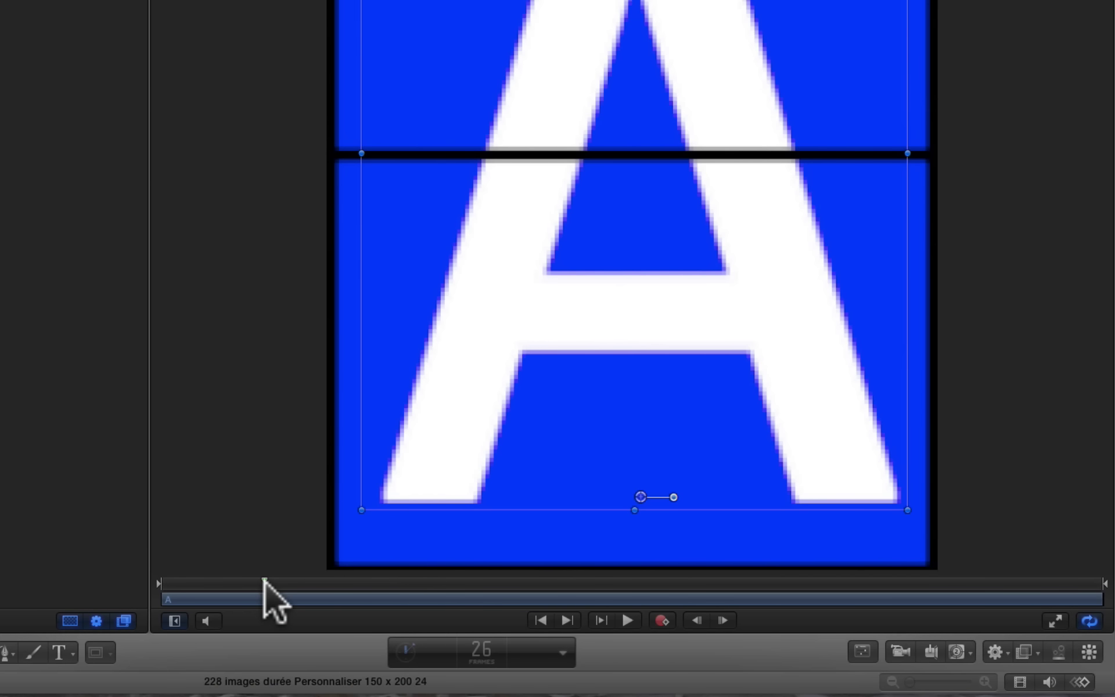
key("o")
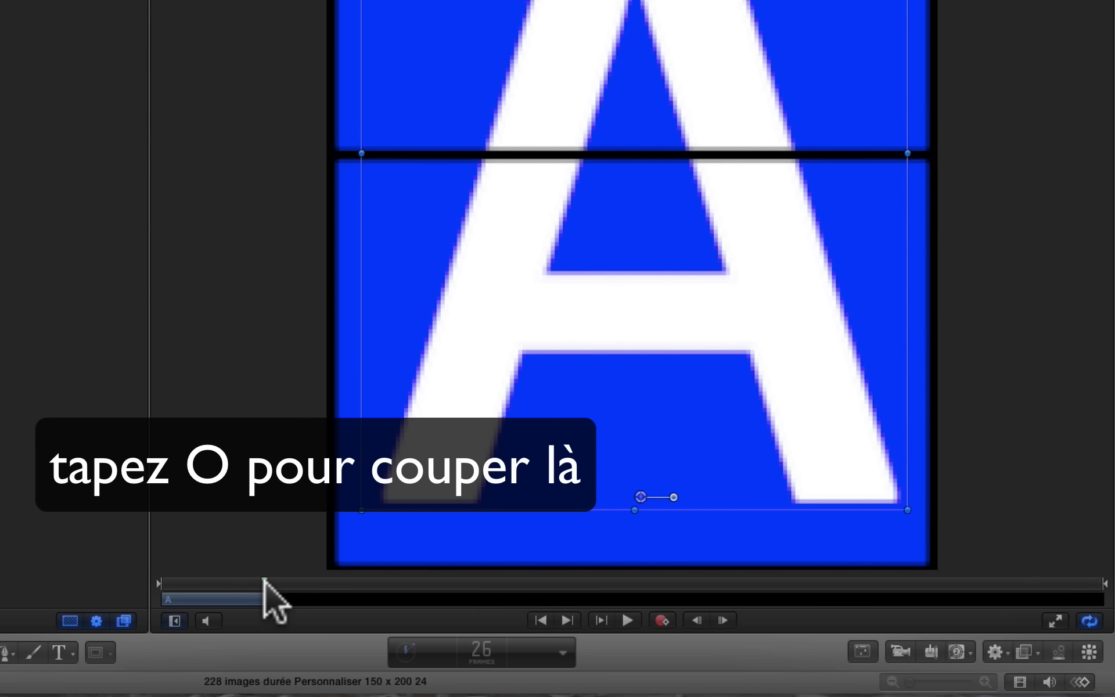
- Add the Décalage de caractères format parameter to the A's Séquence de texte behaviour and set Mise en séquence to Vers
left_click(505, 204)
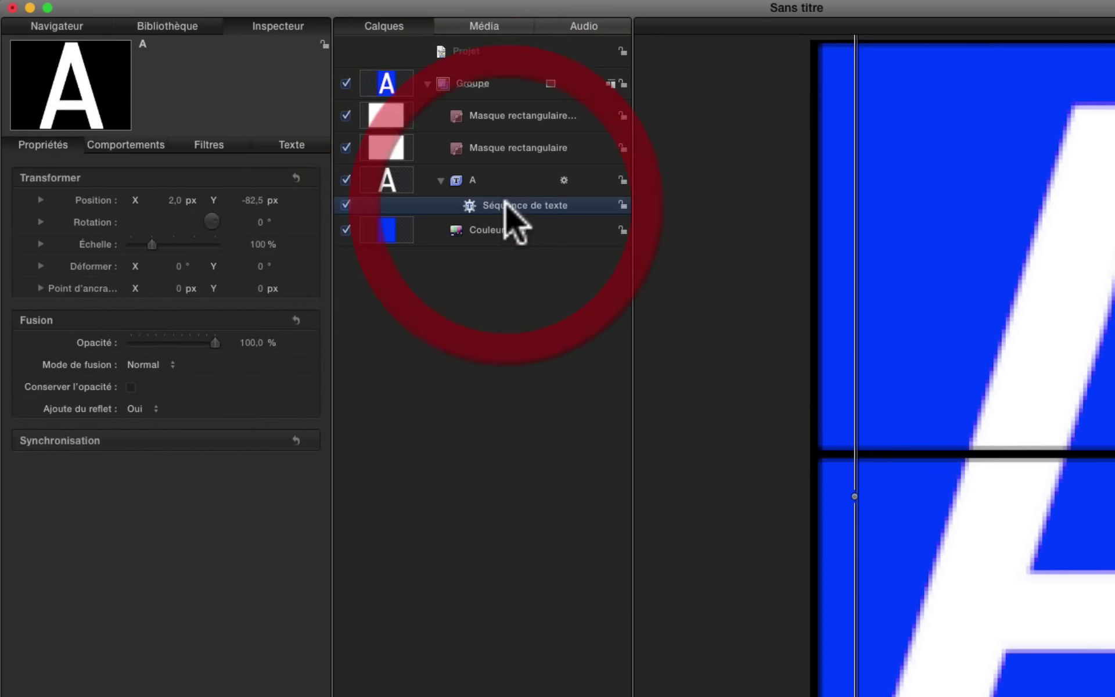
left_click(200, 200)
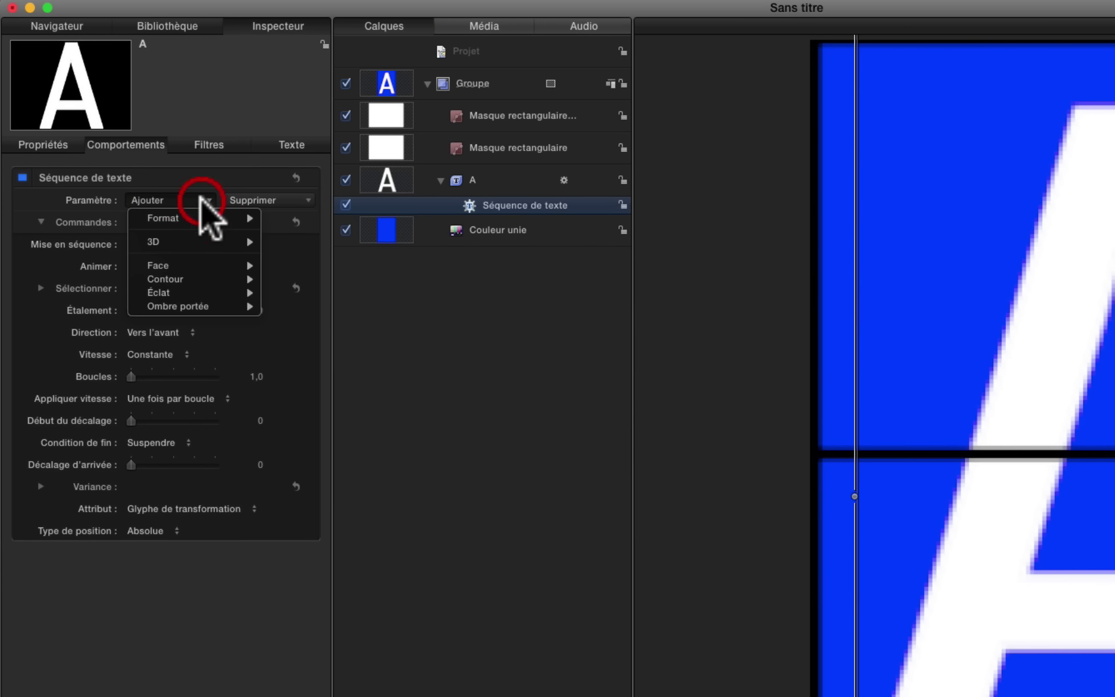
mouse_move(199, 210)
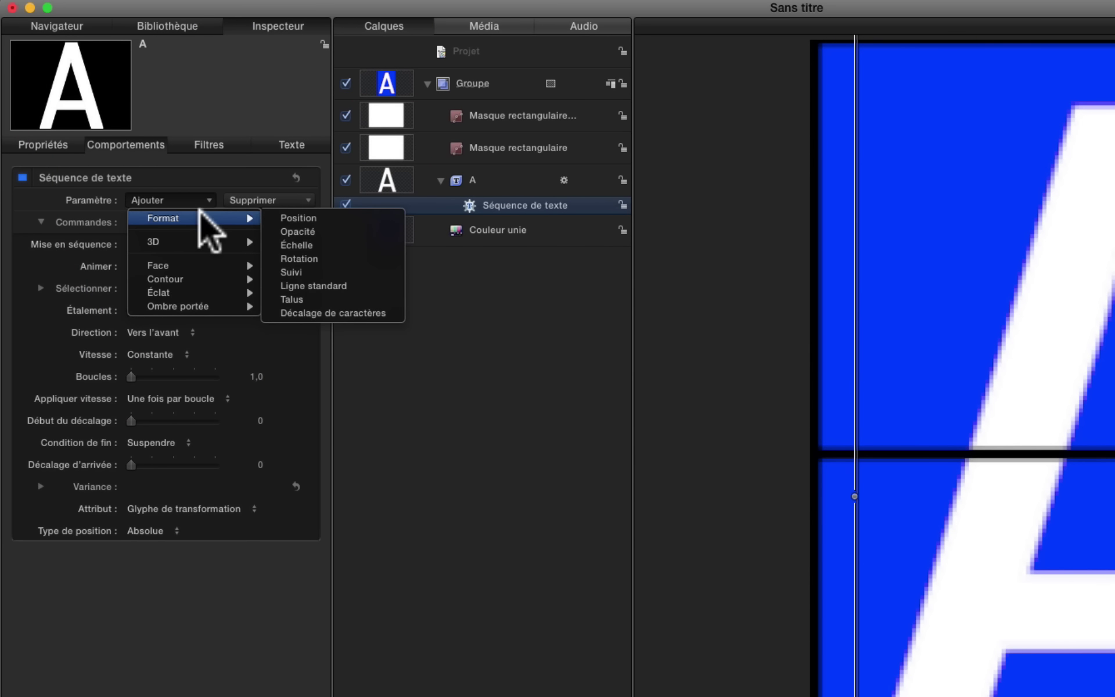
left_click(388, 311)
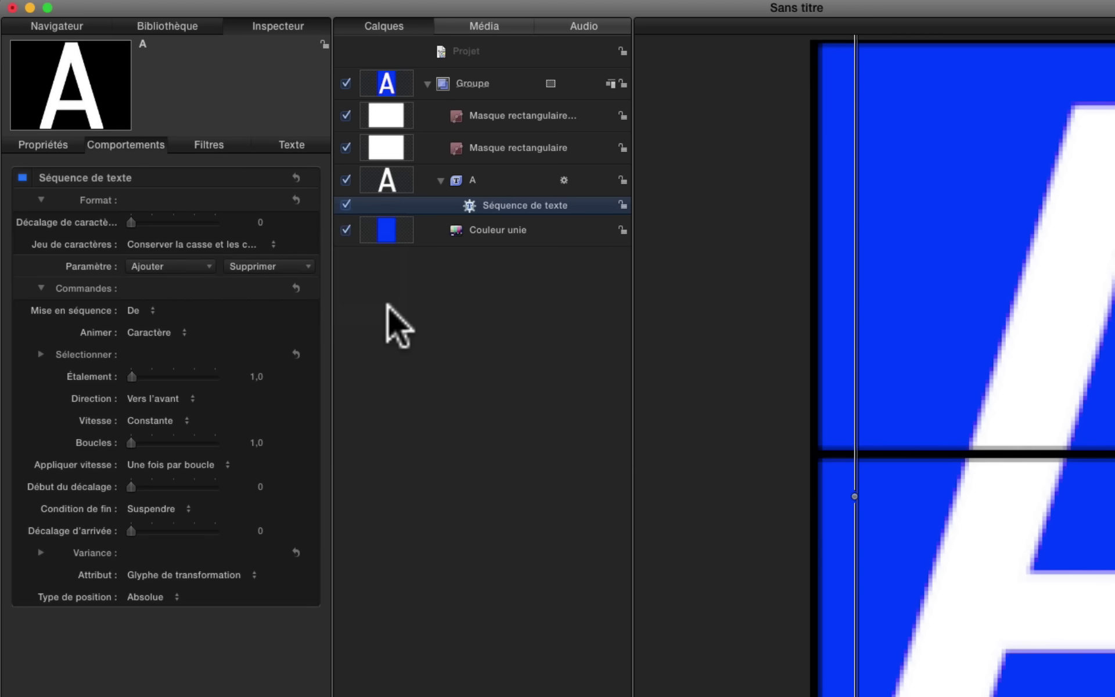
left_click(150, 307)
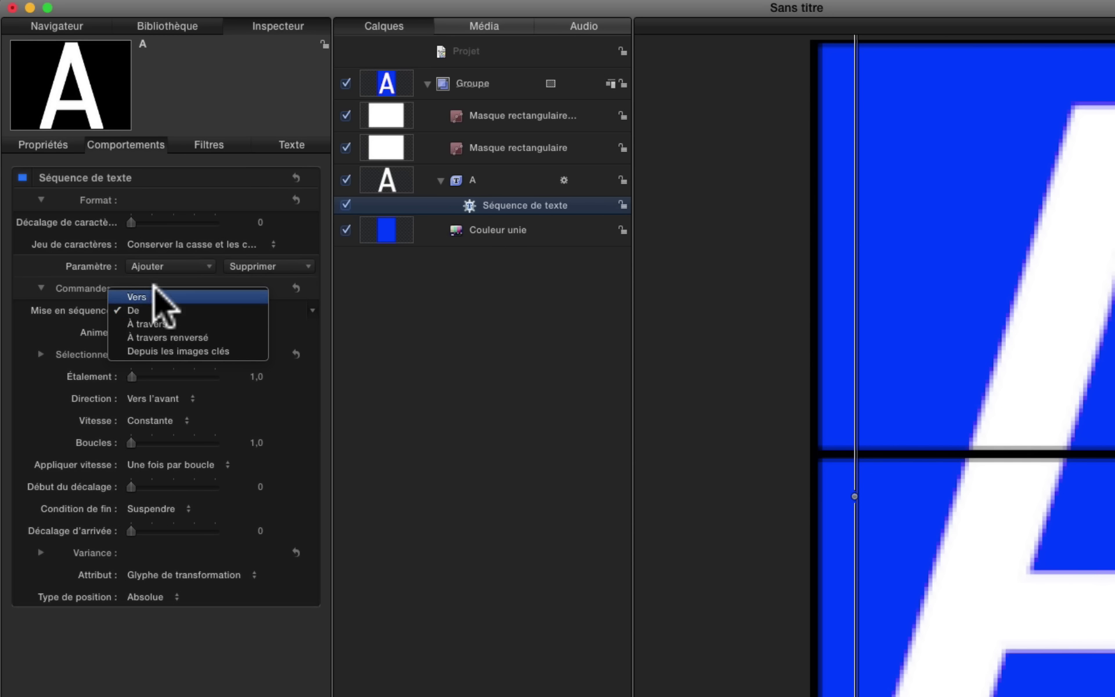
left_click(151, 295)
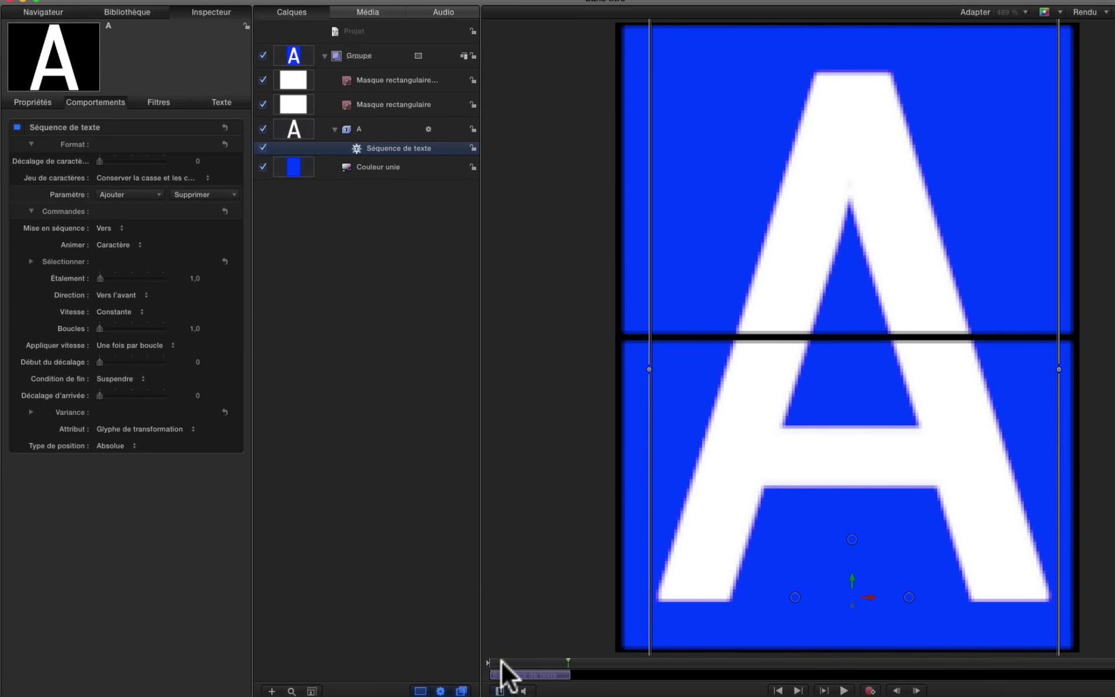
- Set the A's Décalage de caractères to 26 and scrub through the timeline to check the letter sequence
left_click(640, 696)
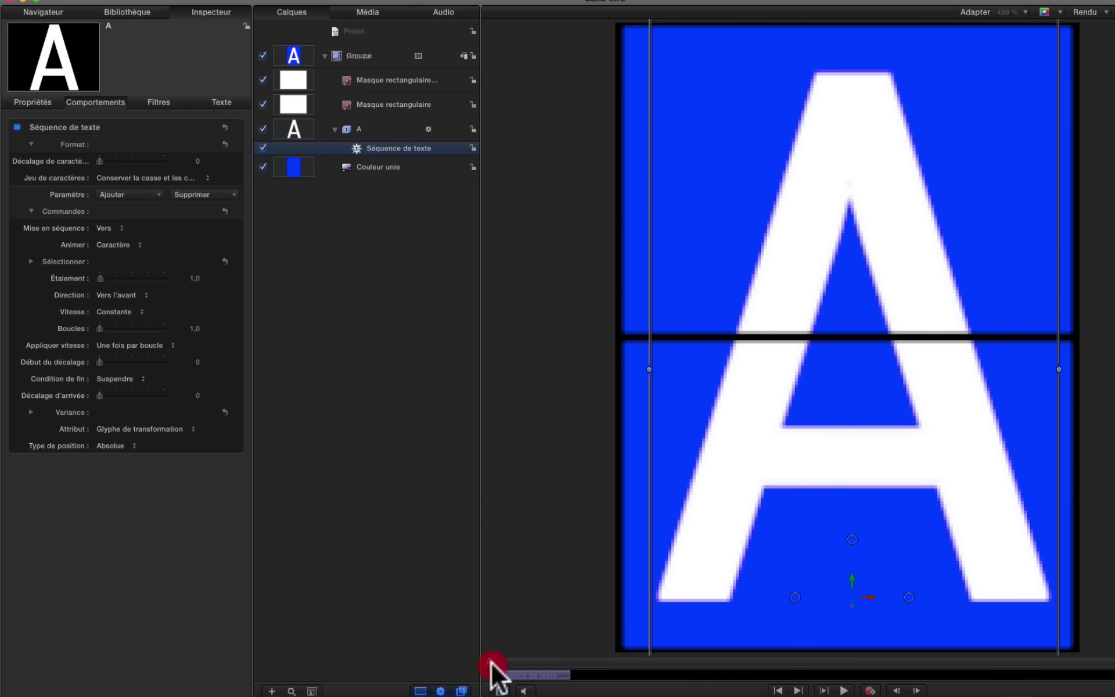
left_click_drag(491, 663, 558, 665)
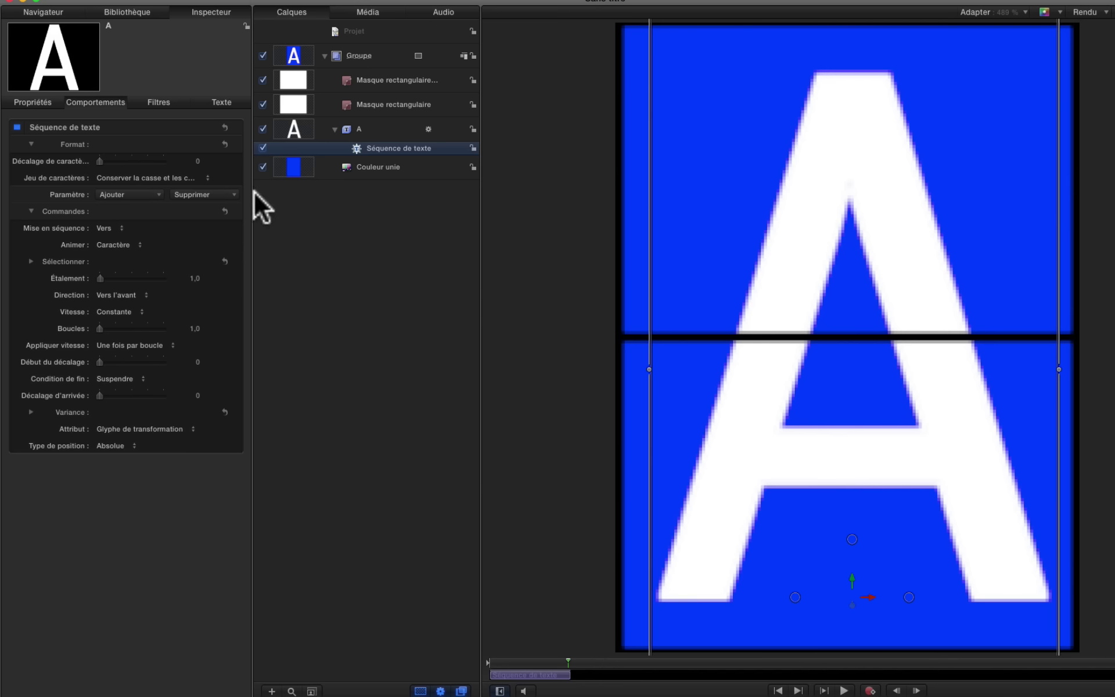
left_click_drag(100, 161, 116, 160)
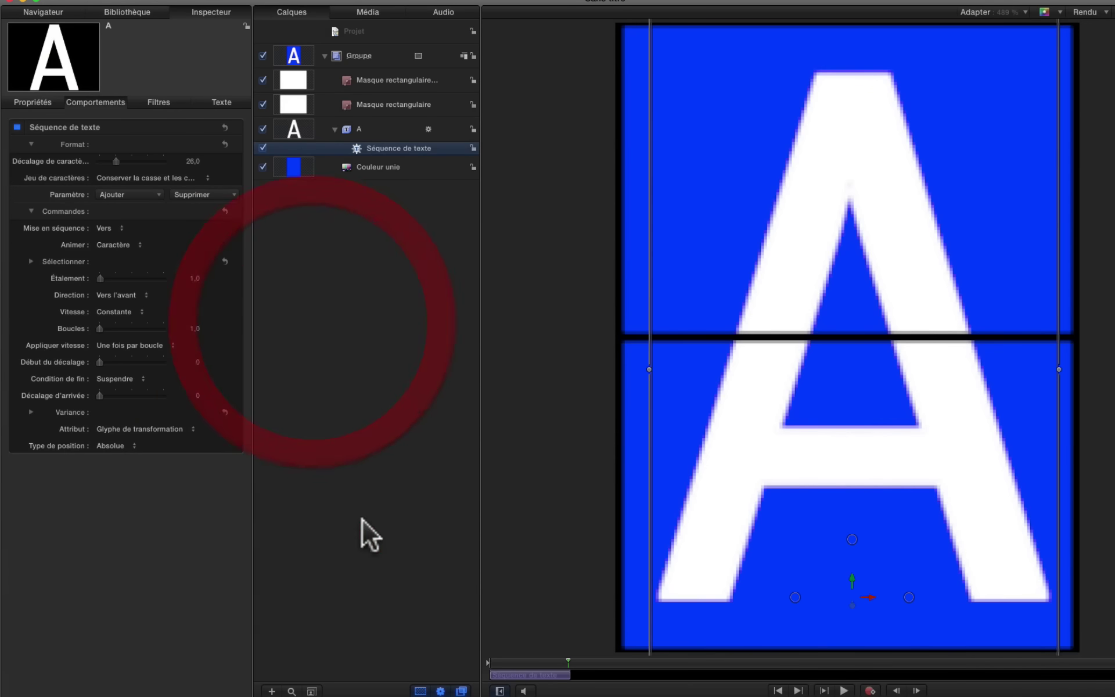
left_click_drag(520, 661, 571, 664)
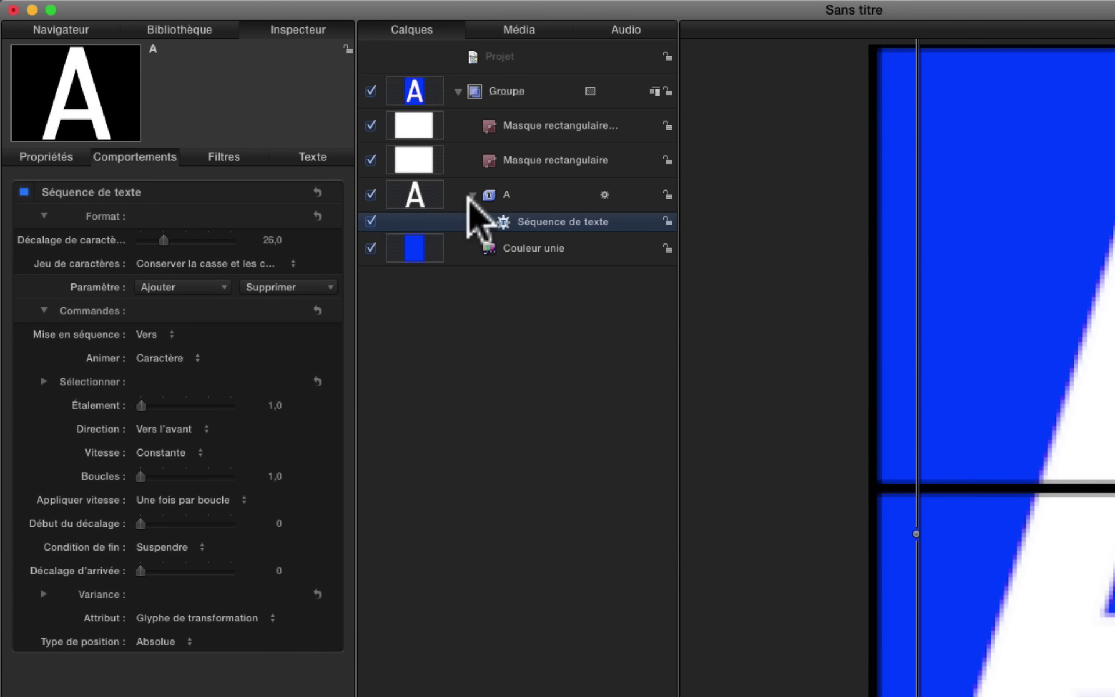
- Duplicate the letter A layer with its behaviour and rename the copy as 0
left_click(334, 130)
right_click(525, 195)
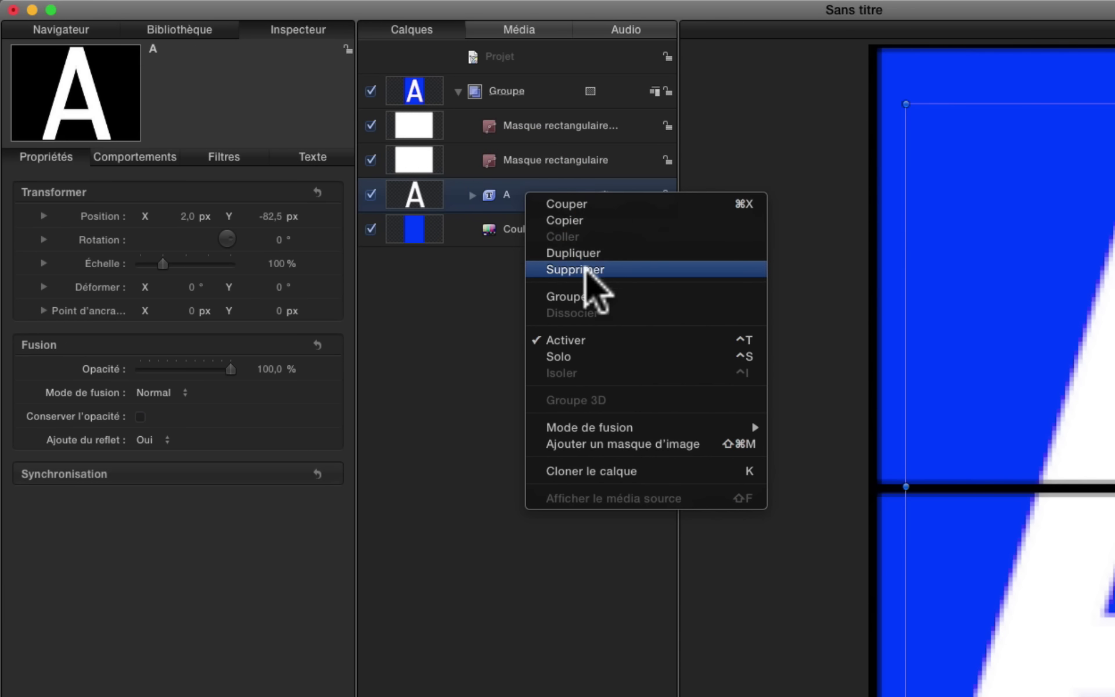
left_click(583, 253)
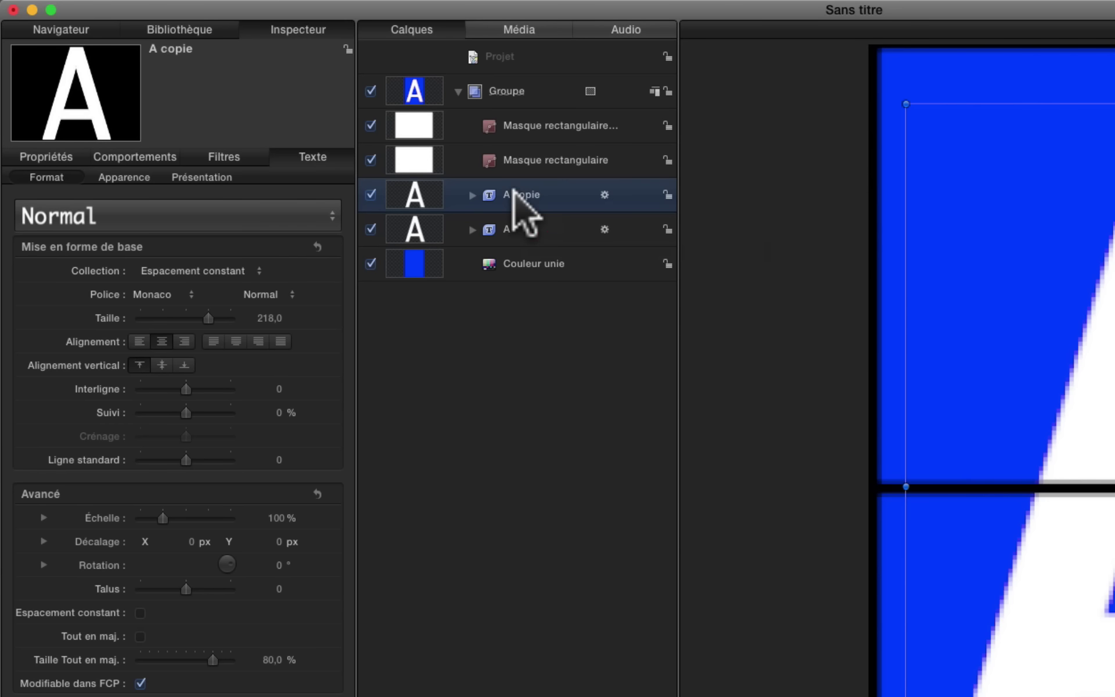
double_click(514, 194)
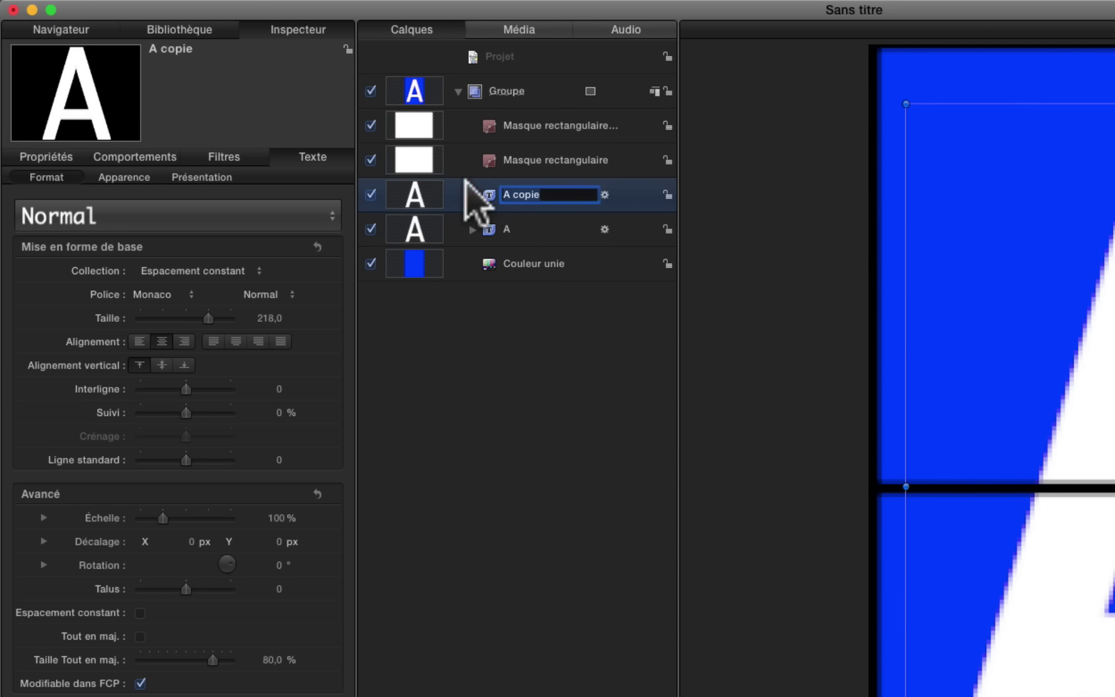
type("0")
key("Return")
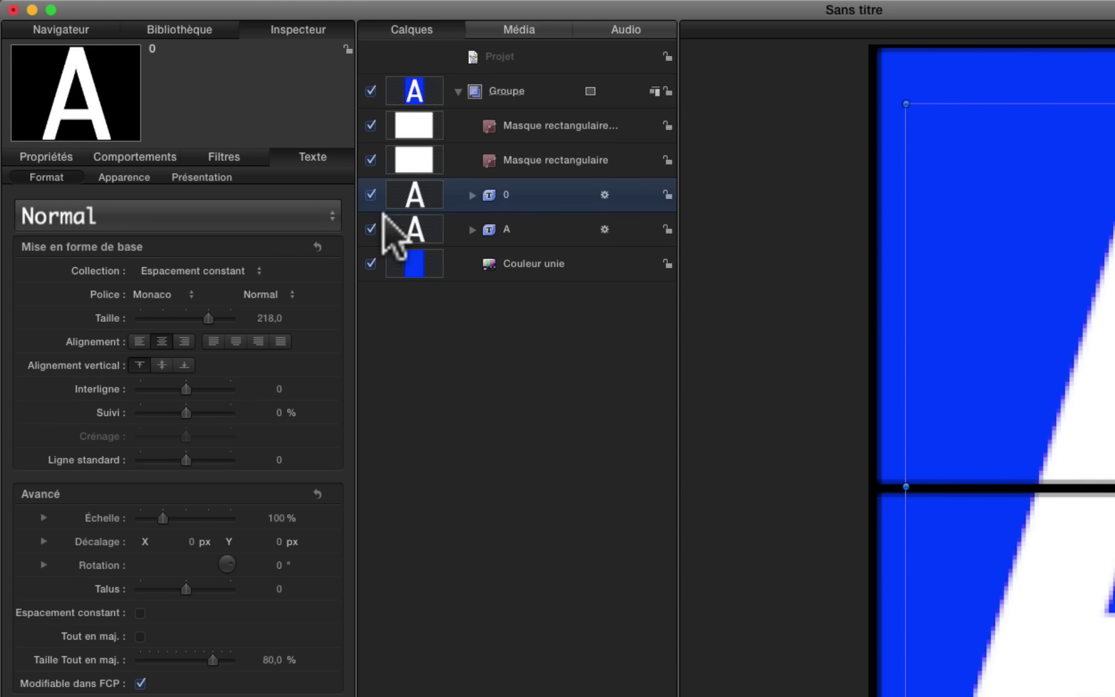
- Replace the text of the copied layer with 0 and hide the original A layer
left_click(486, 194)
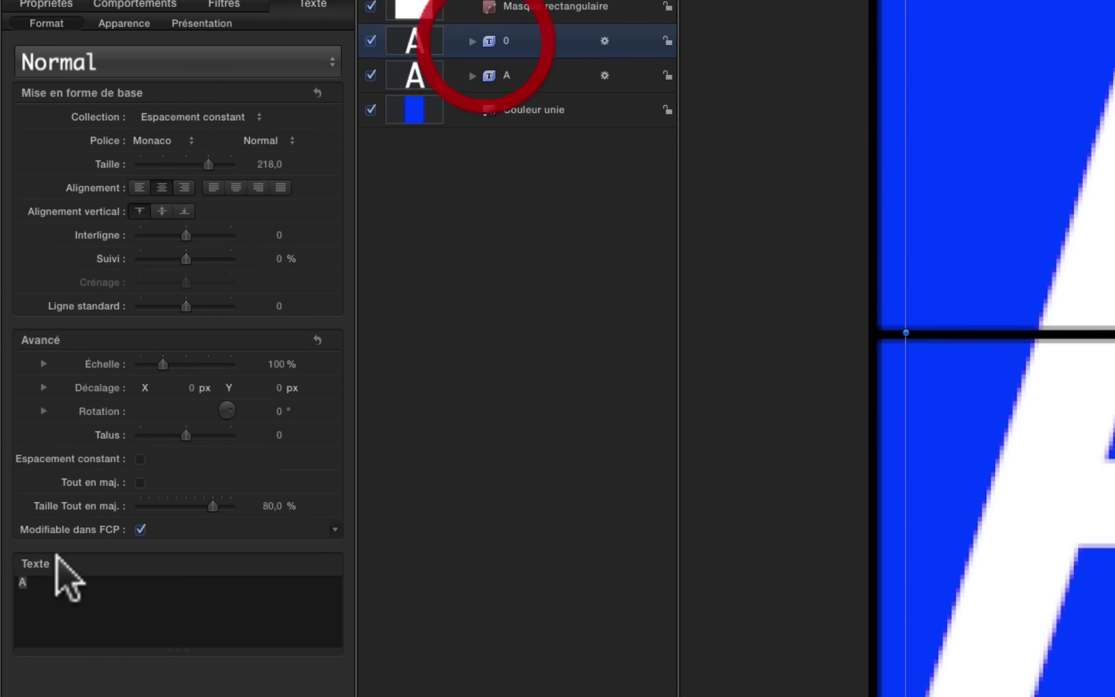
left_click(24, 586)
key("BackSpace")
type("0")
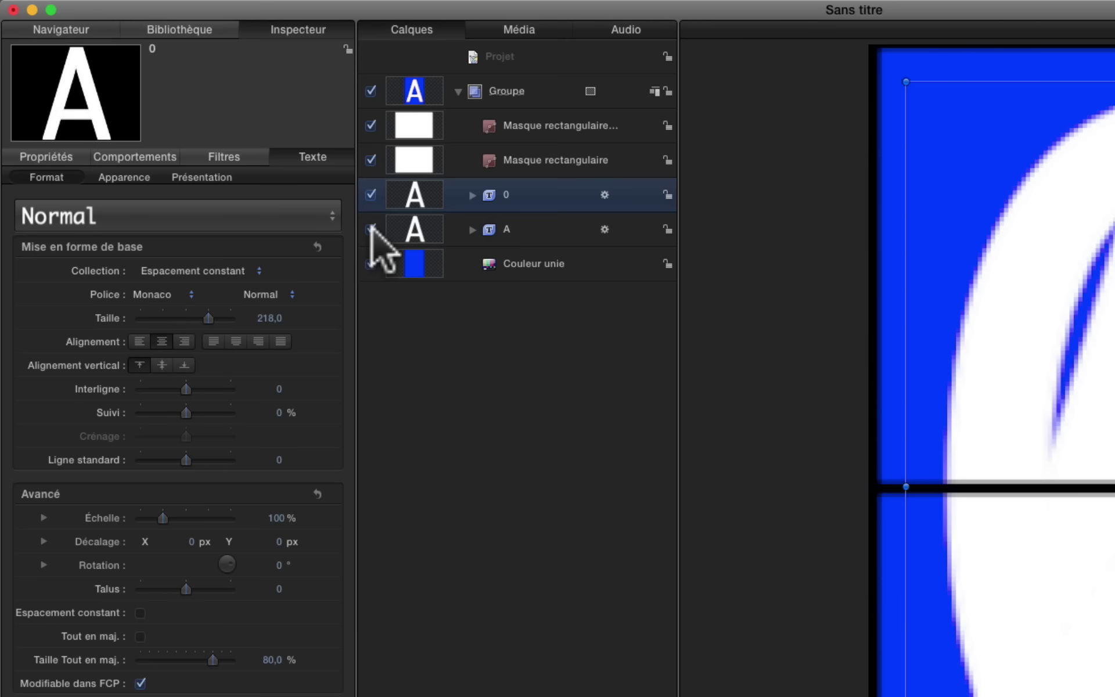
left_click(370, 229)
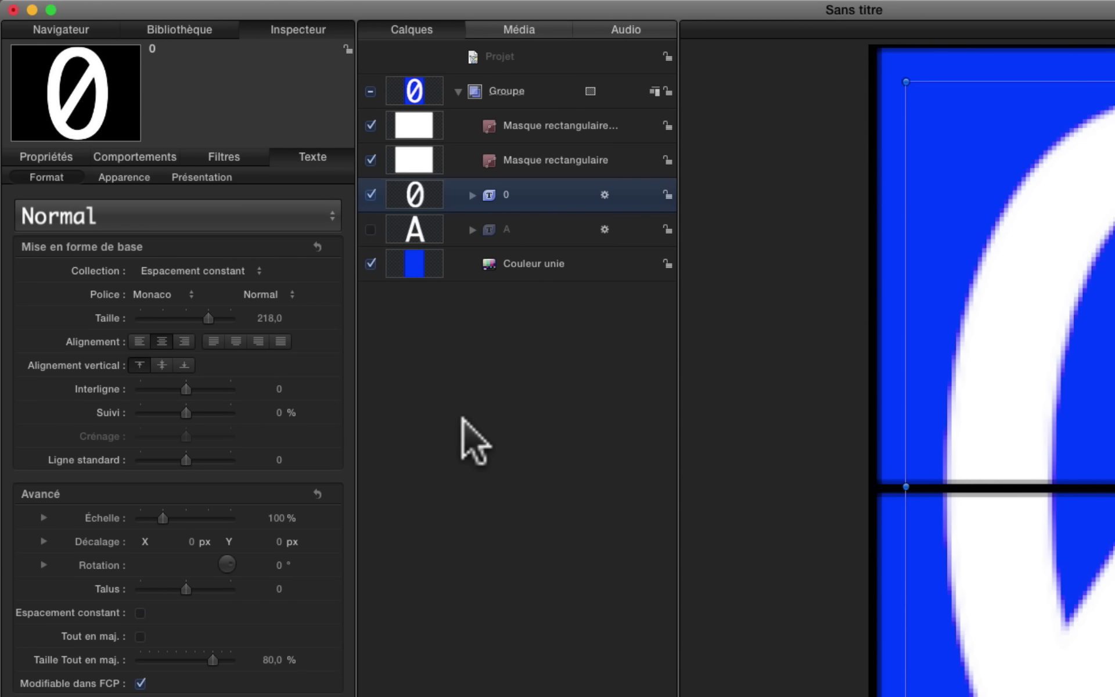
- Set Décalage de caractères to 9 in the 0 layer's Séquence de texte behaviour and trim the behaviour to end at frame 9
left_click(472, 195)
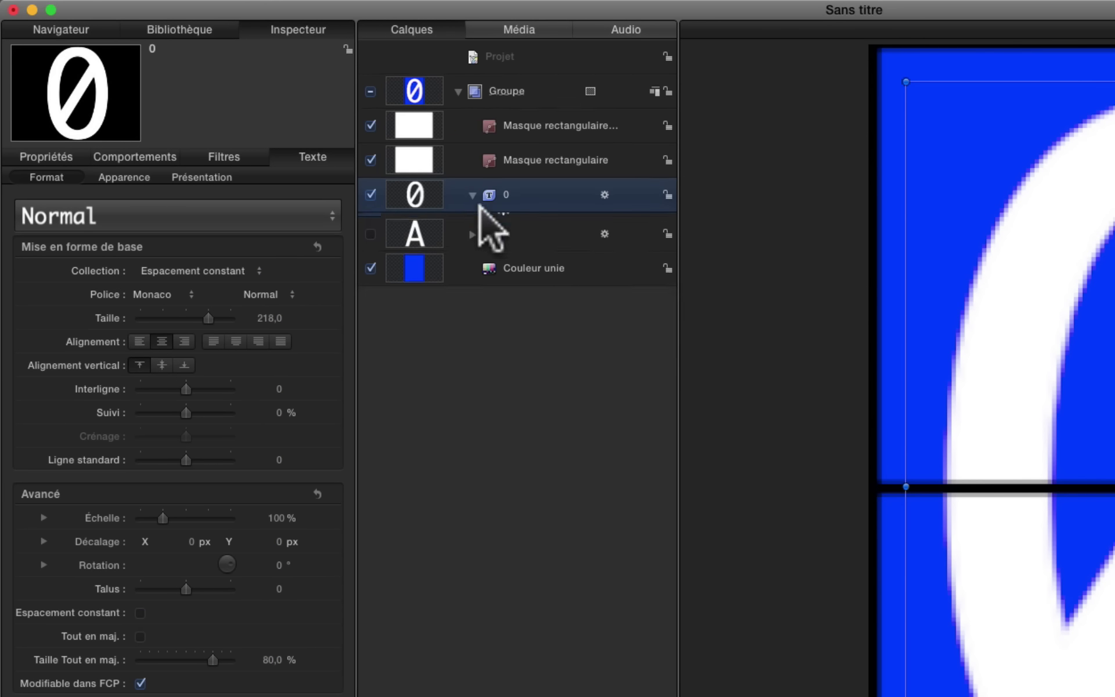
left_click(523, 221)
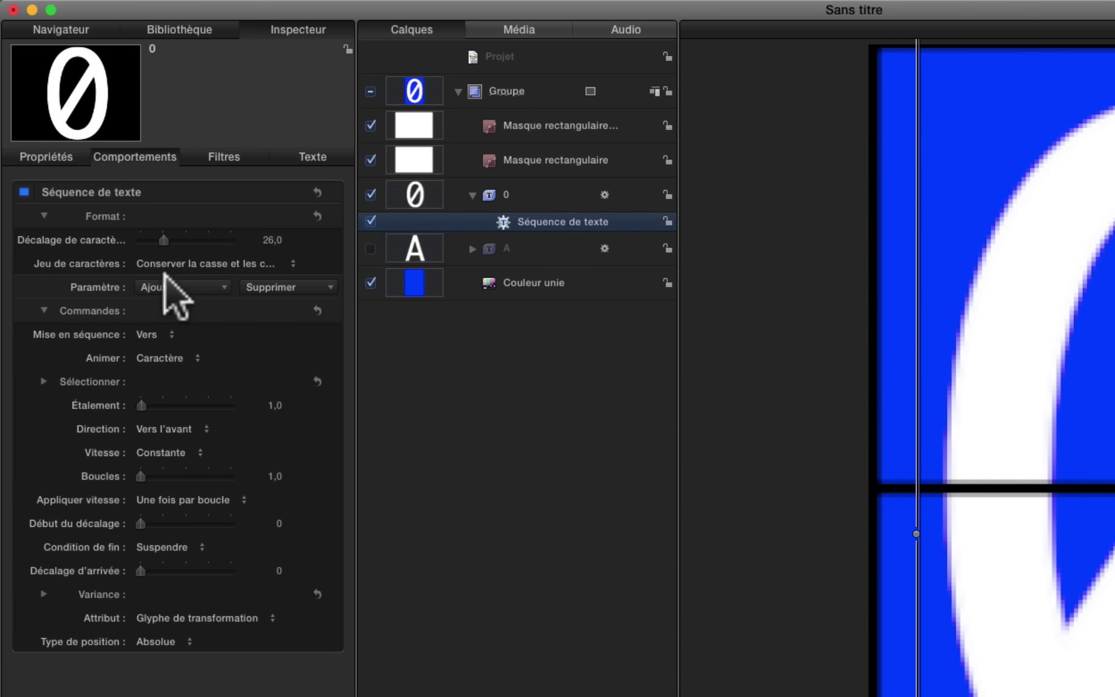
left_click(134, 239)
left_click_drag(134, 238, 140, 240)
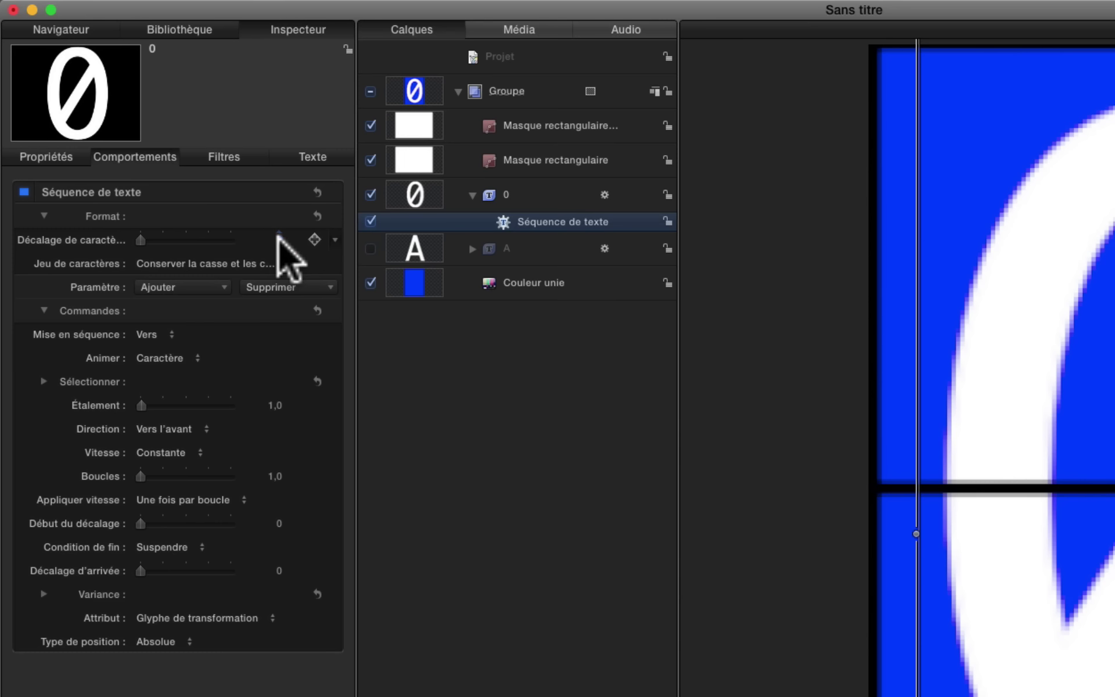
left_click_drag(279, 238, 285, 238)
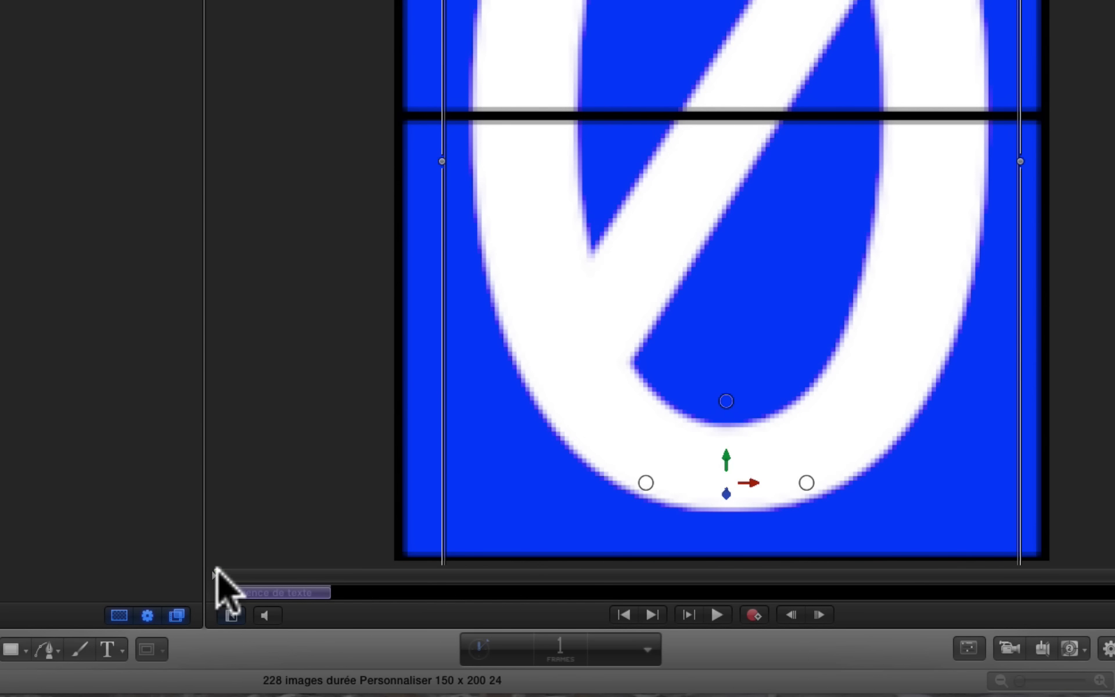
left_click_drag(216, 572, 246, 574)
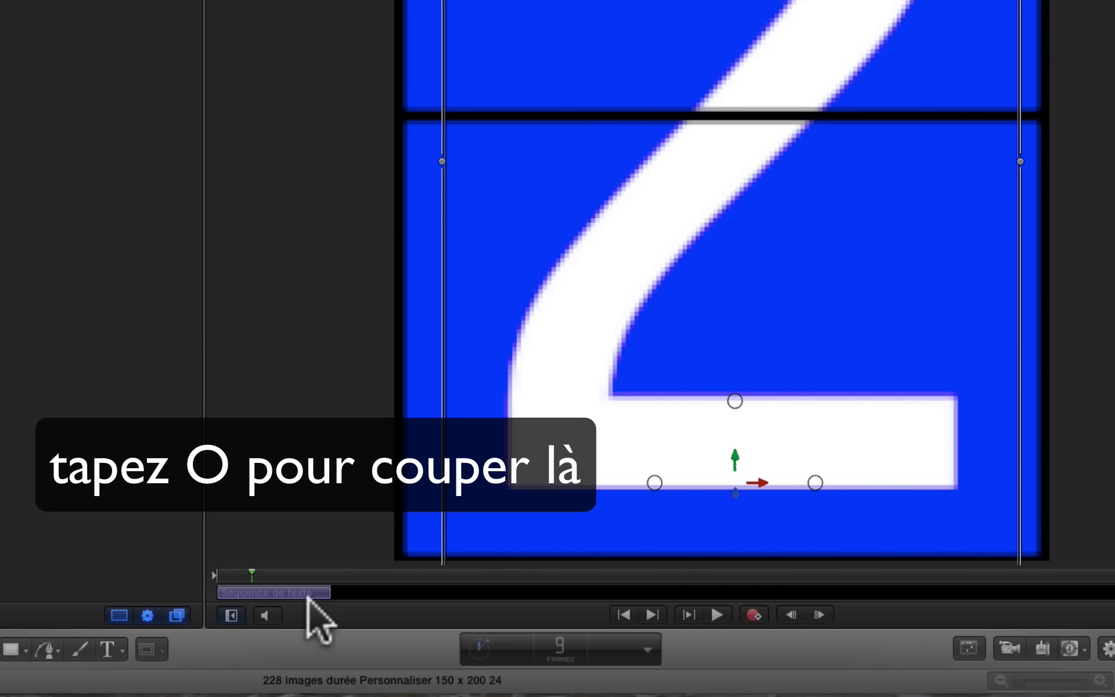
key("o")
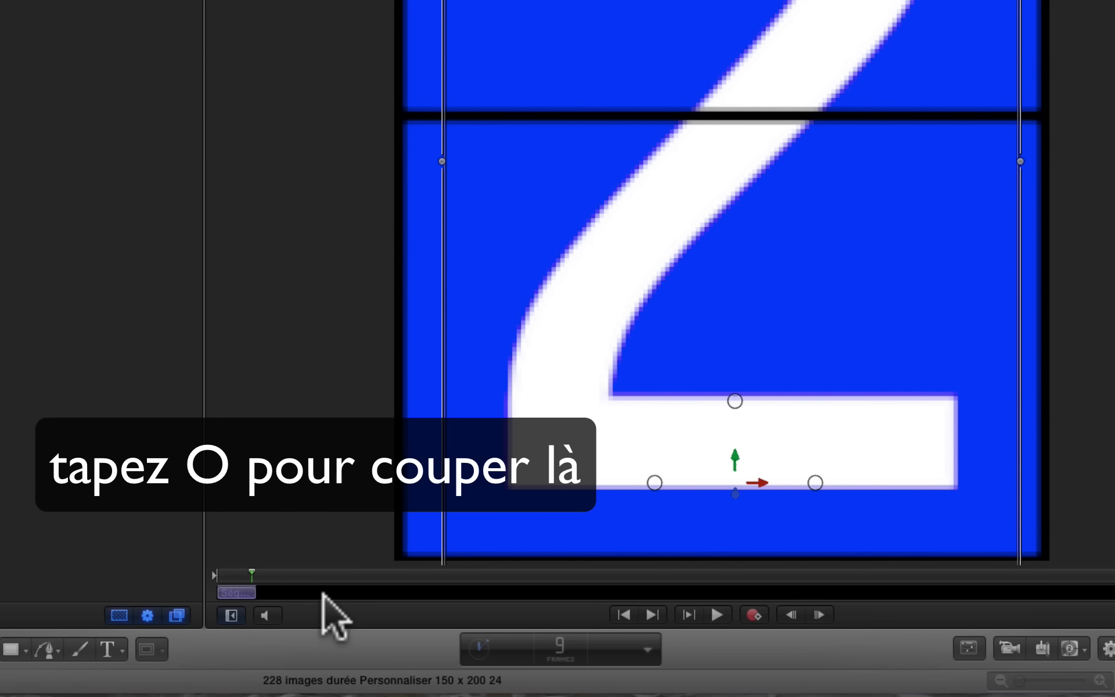
left_click_drag(251, 573, 200, 574)
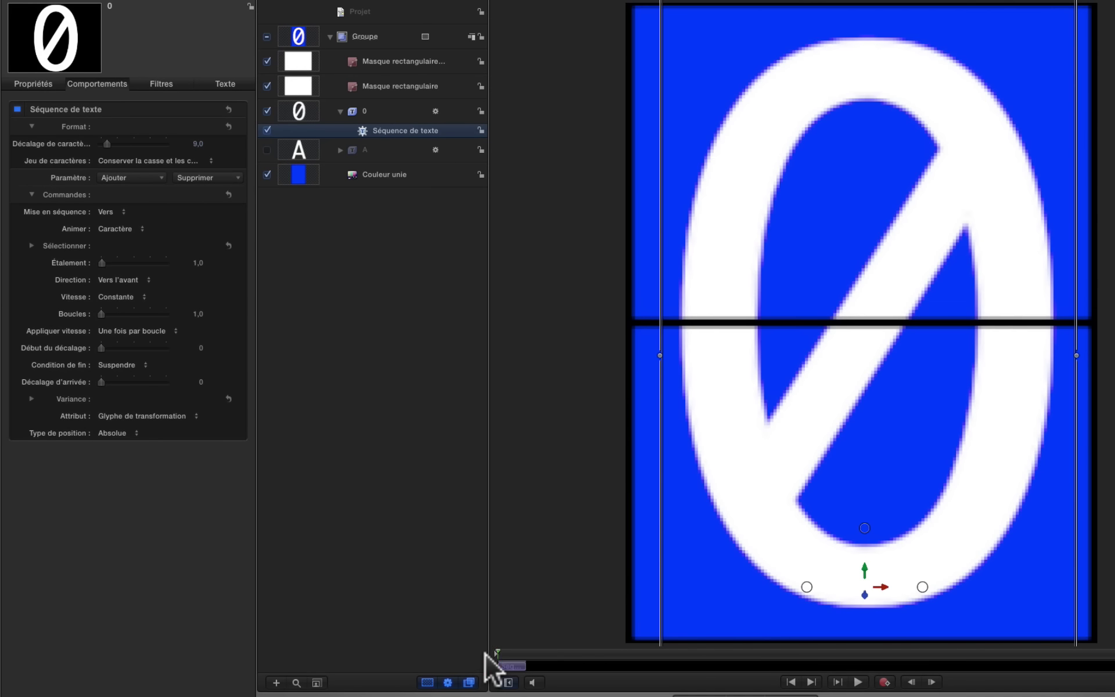
- Set the 0 layer's Décalage de caractères to 10 and play the digit sequence to check it
key("space")
left_click(197, 144)
type("10")
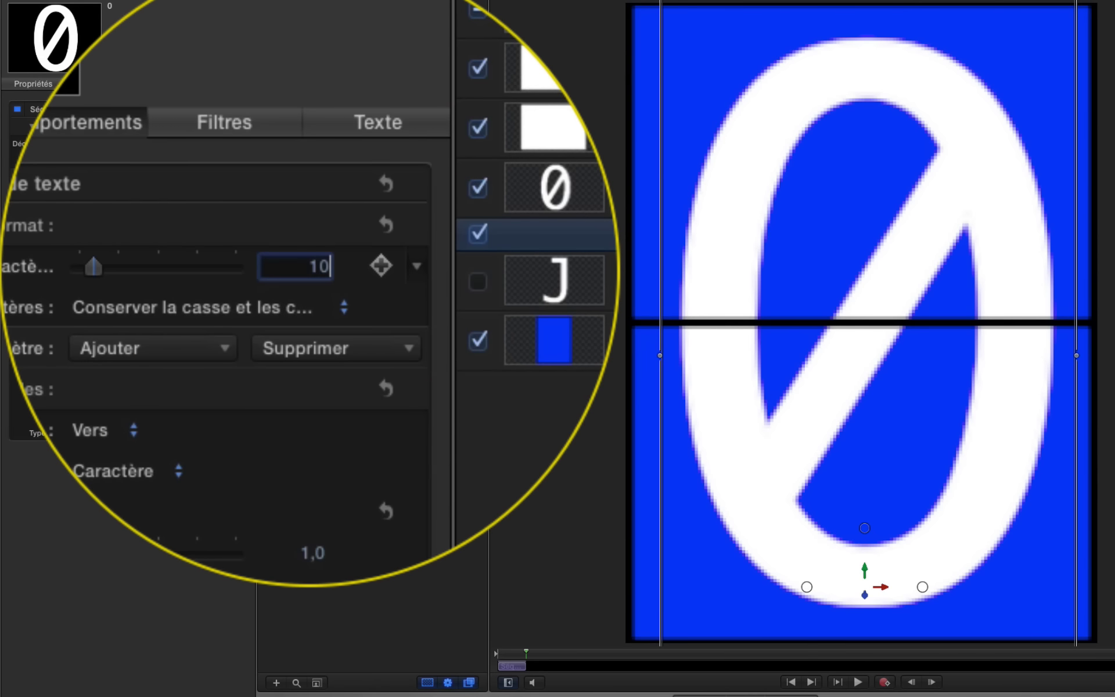
key("Return")
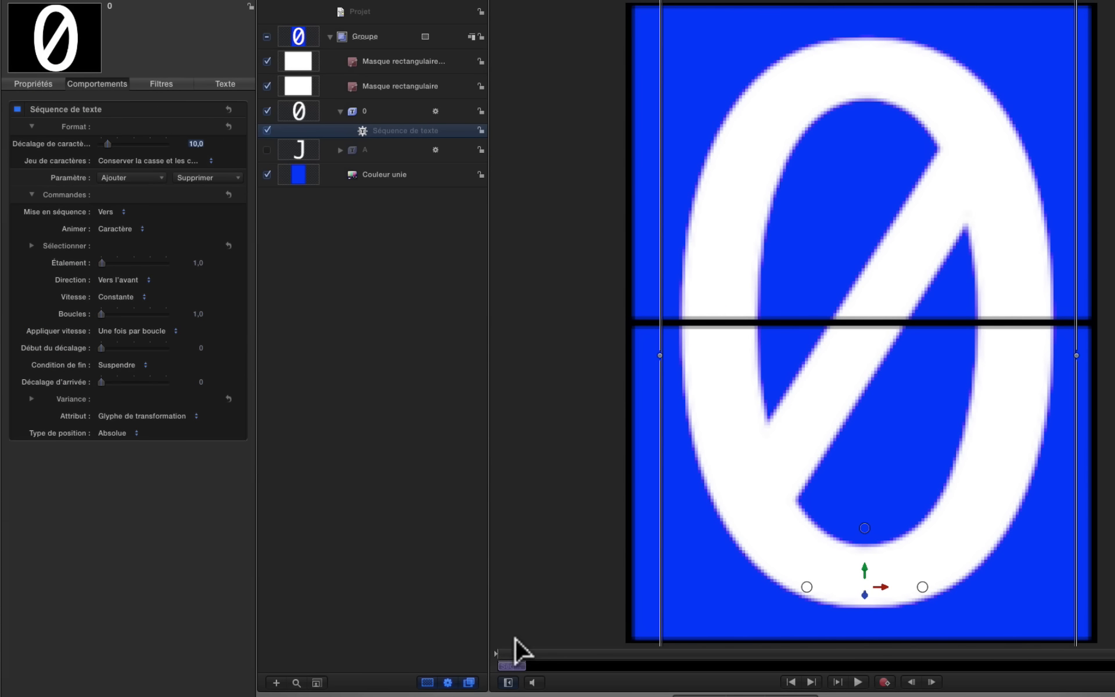
left_click(522, 653)
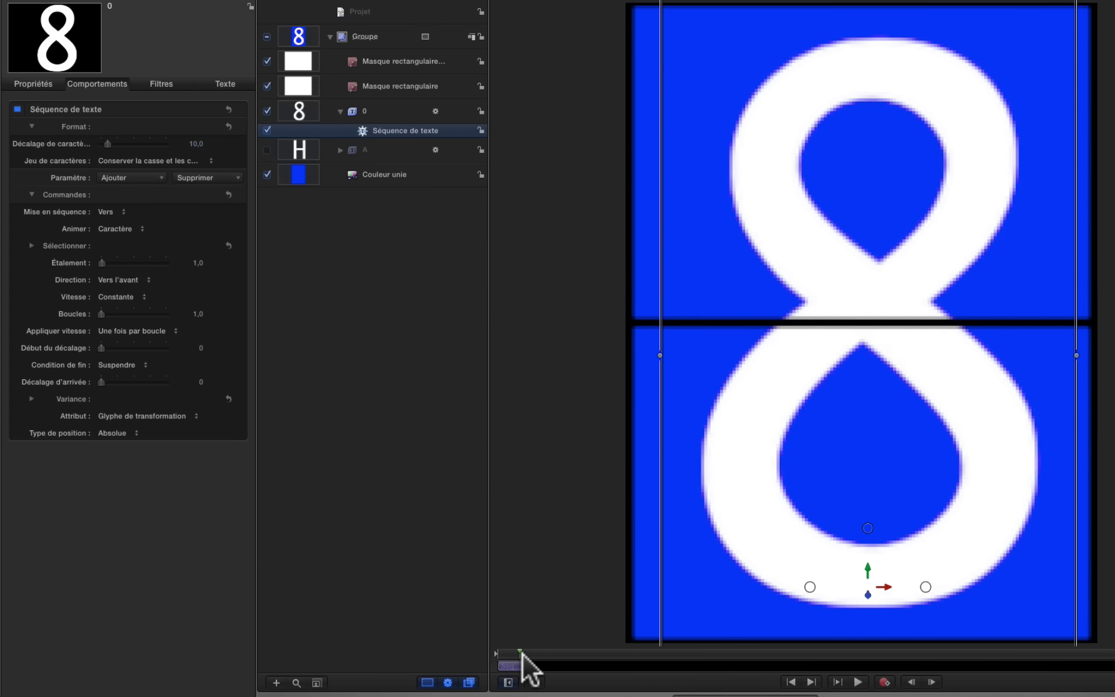
left_click(406, 112)
key("space")
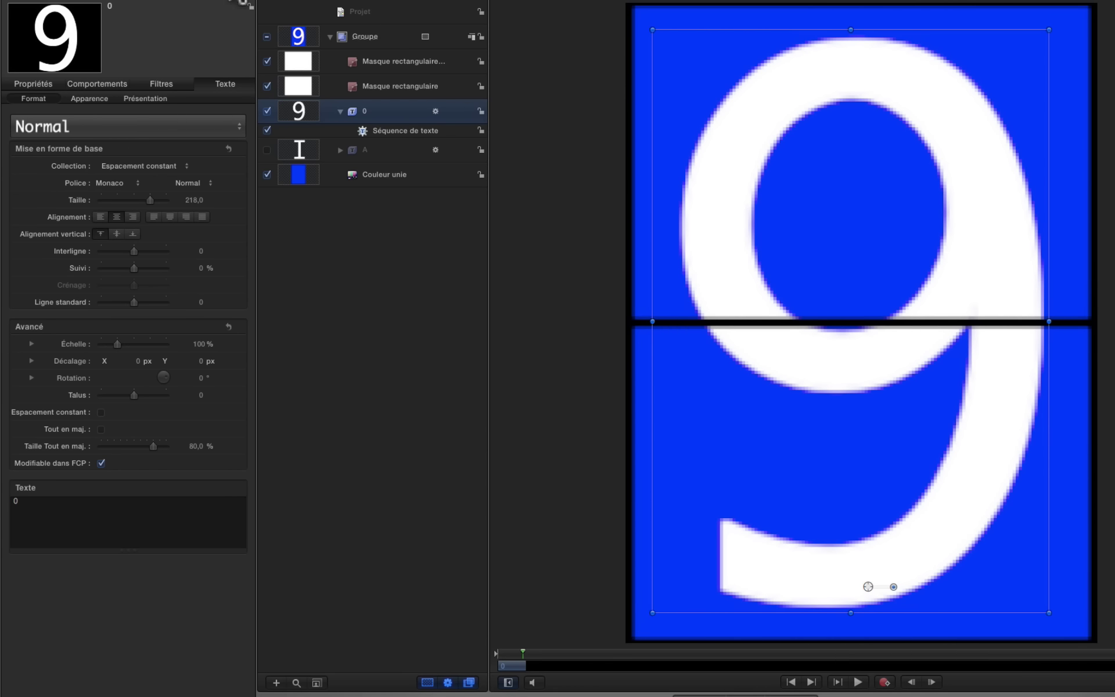
mouse_move(343, 6)
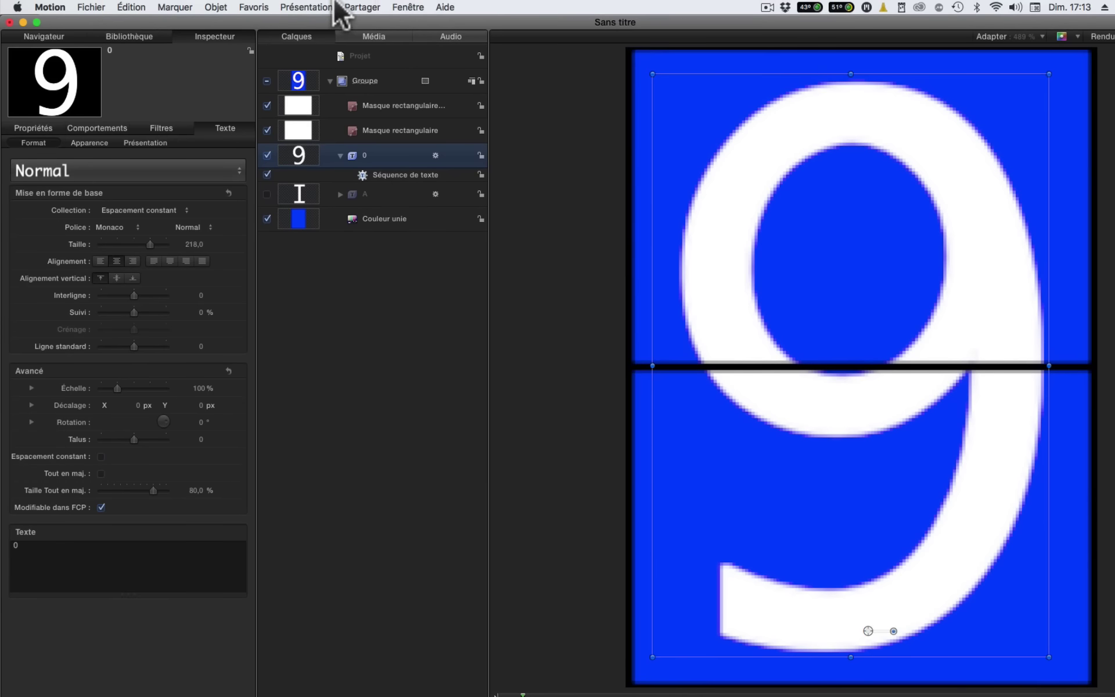
left_click(373, 6)
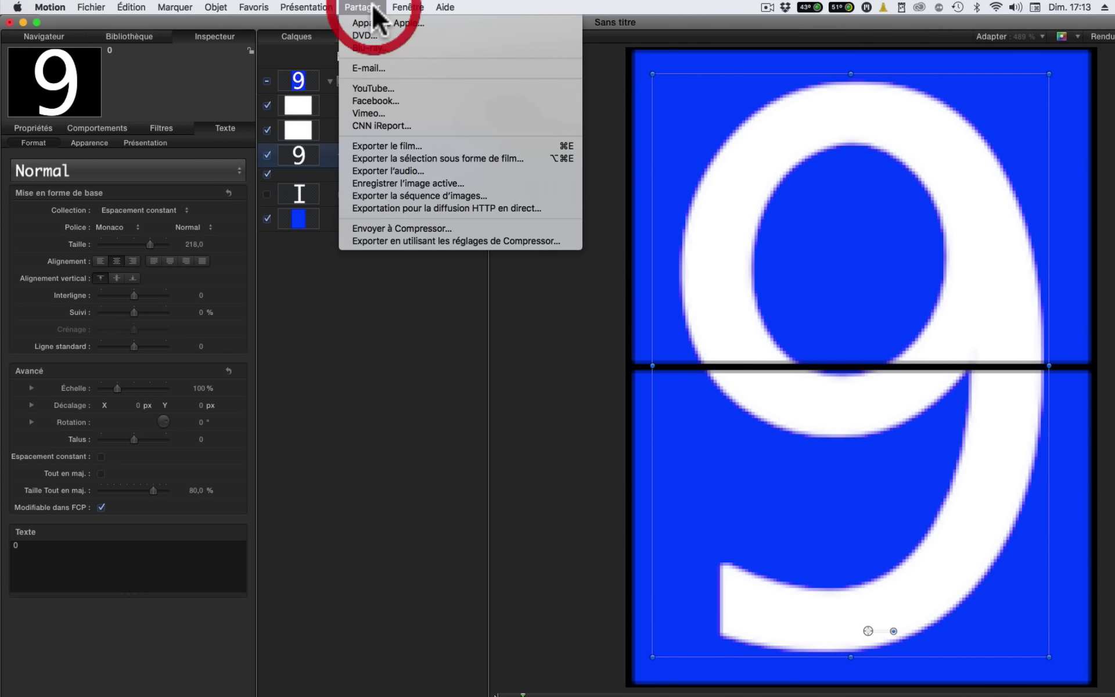
left_click(313, 378)
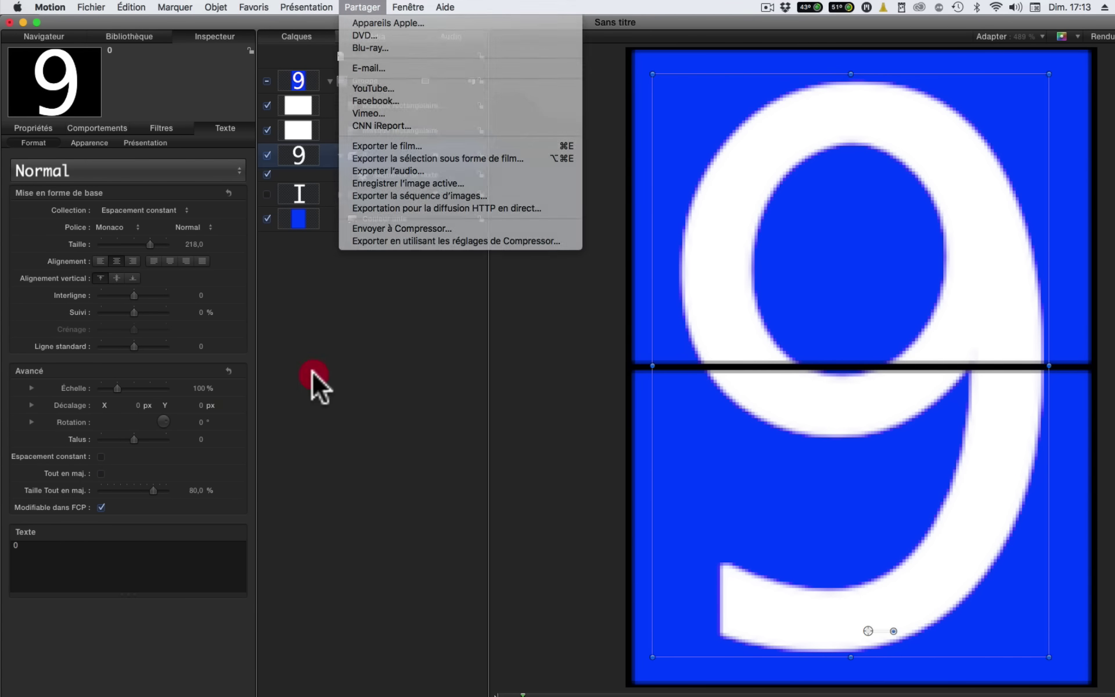
- Make the A layer visible again and move its clip in the video timeline to start at frame 10, right after the 0 clip
left_click(362, 7)
left_click(382, 4)
left_click(408, 7)
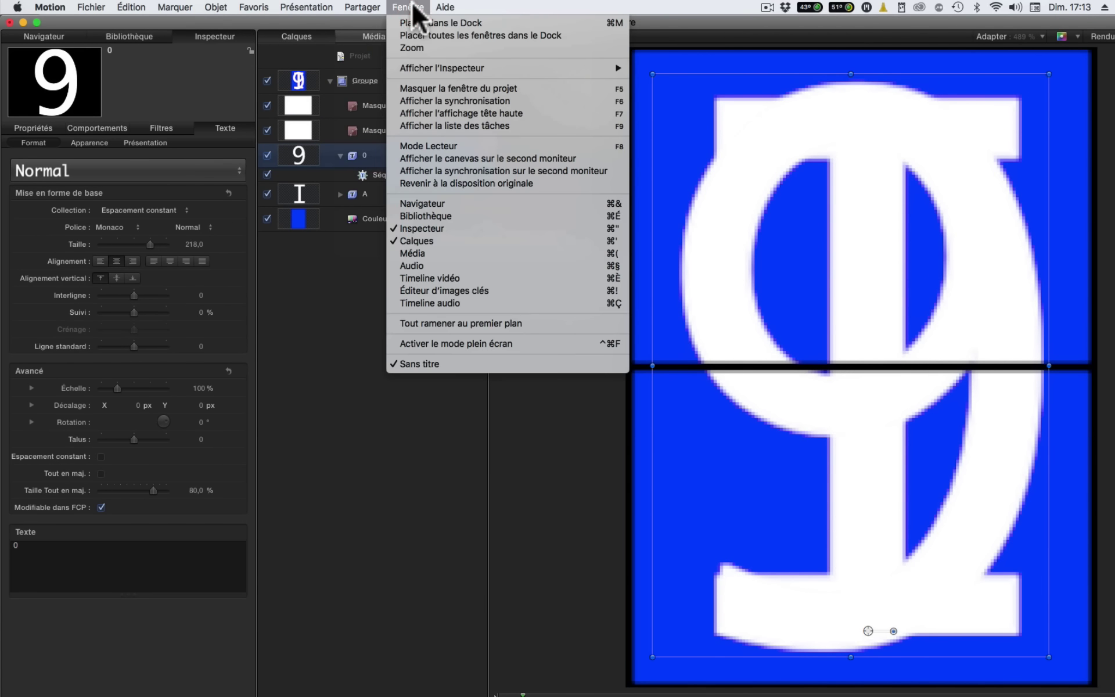
left_click(445, 280)
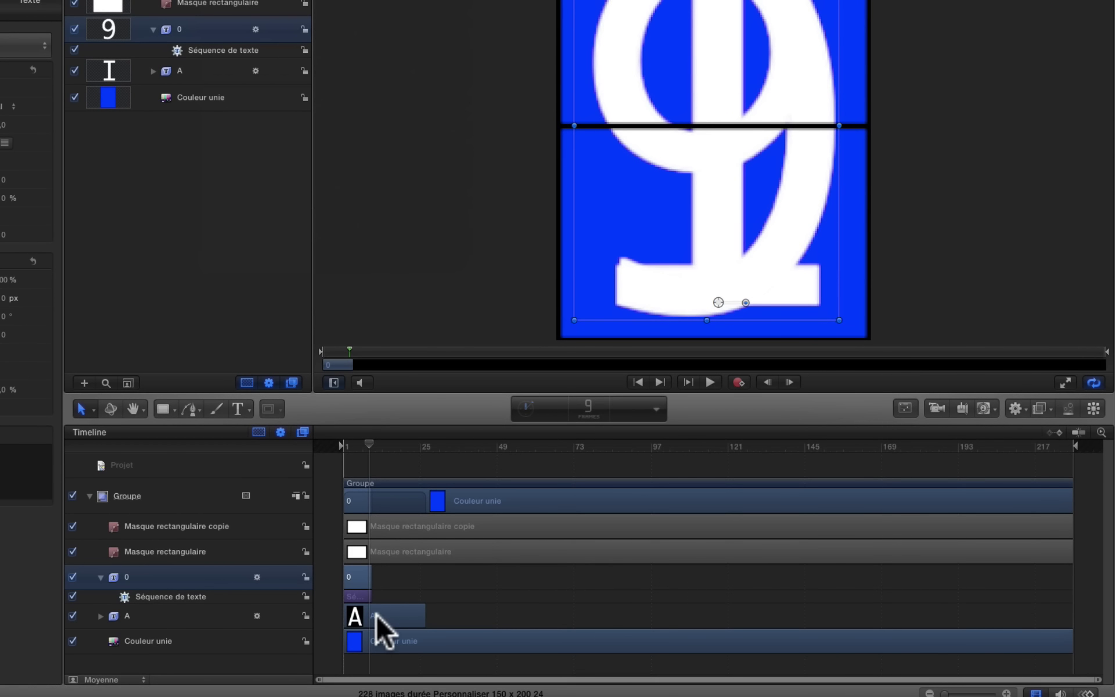
left_click_drag(391, 618, 421, 616)
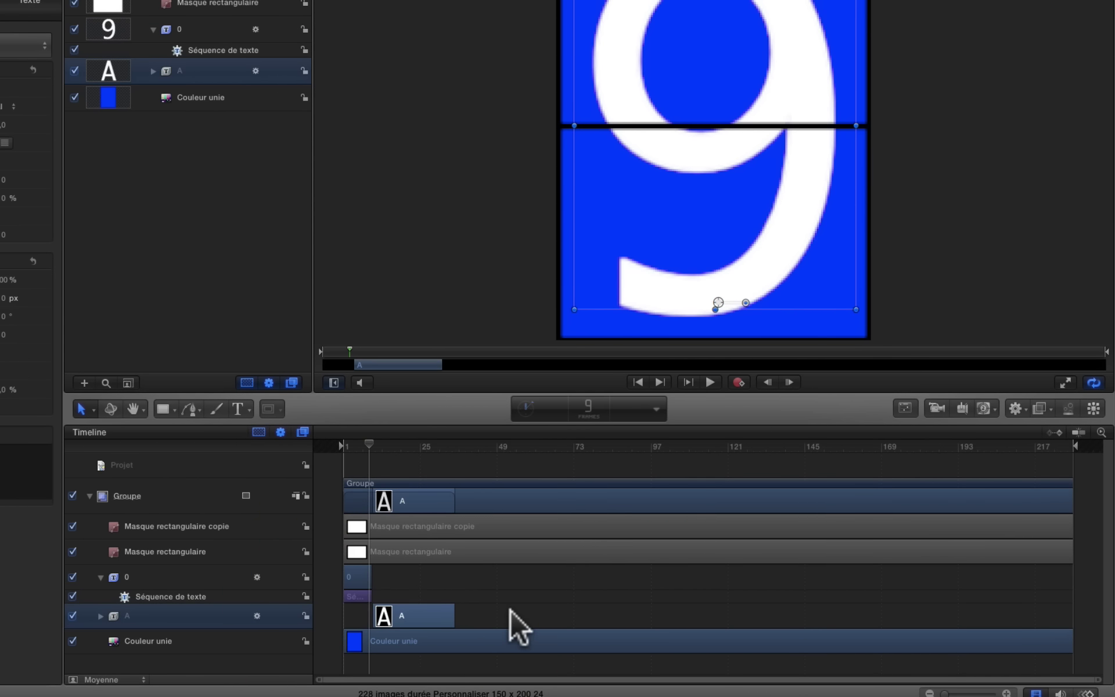
- Step frame by frame through the digit and letter clips to check the order of the characters from 0 to Z
key("Left")
key("Left")
key("Left")
key("Left")
key("Left")
key("Left")
key("Left")
key("Left")
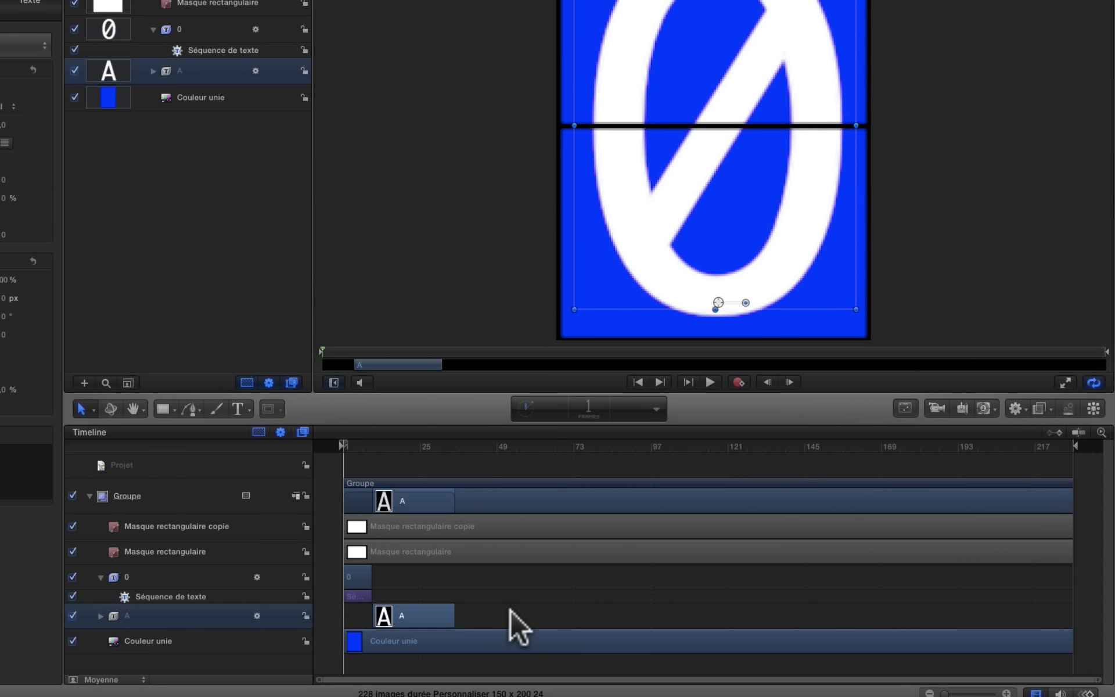
key("Right")
key("Right")
key("Right")
key("Right")
key("Right")
key("Right")
key("Right")
key("Right")
key("Right")
key("Right")
key("Right")
key("Right")
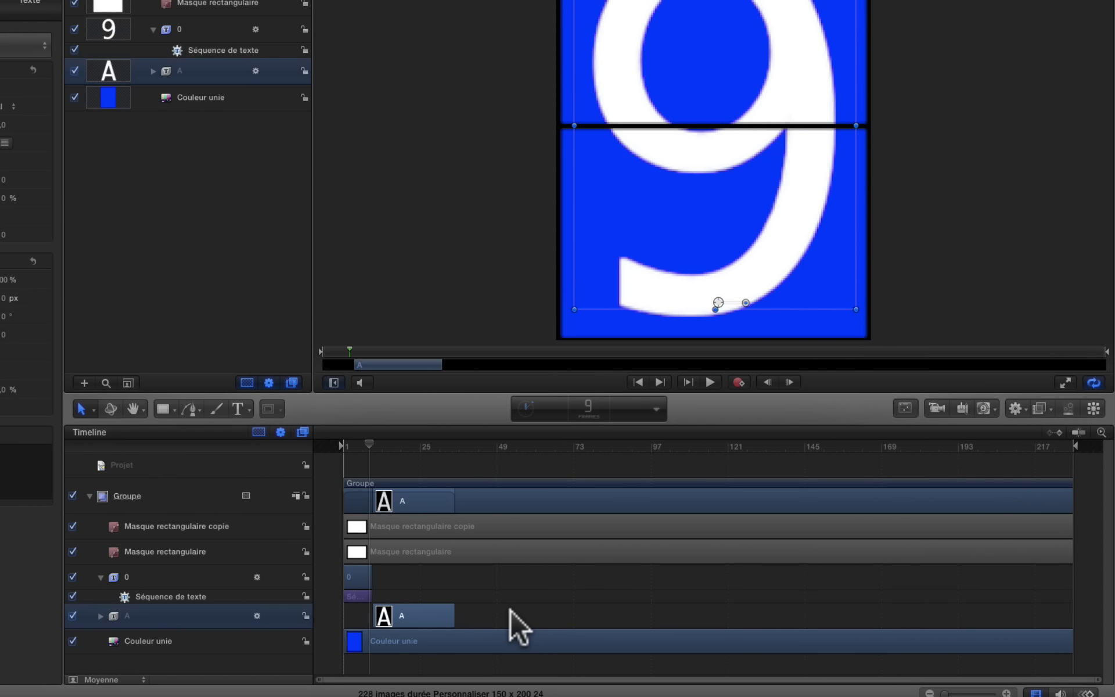
key("Right")
key("Right")
key("Right")
key("Right")
key("Right")
key("Right")
key("Right")
key("Right")
key("Right")
key("Right")
key("Right")
key("Right")
key("Right")
key("Right")
key("Right")
key("Right")
key("Right")
key("Right")
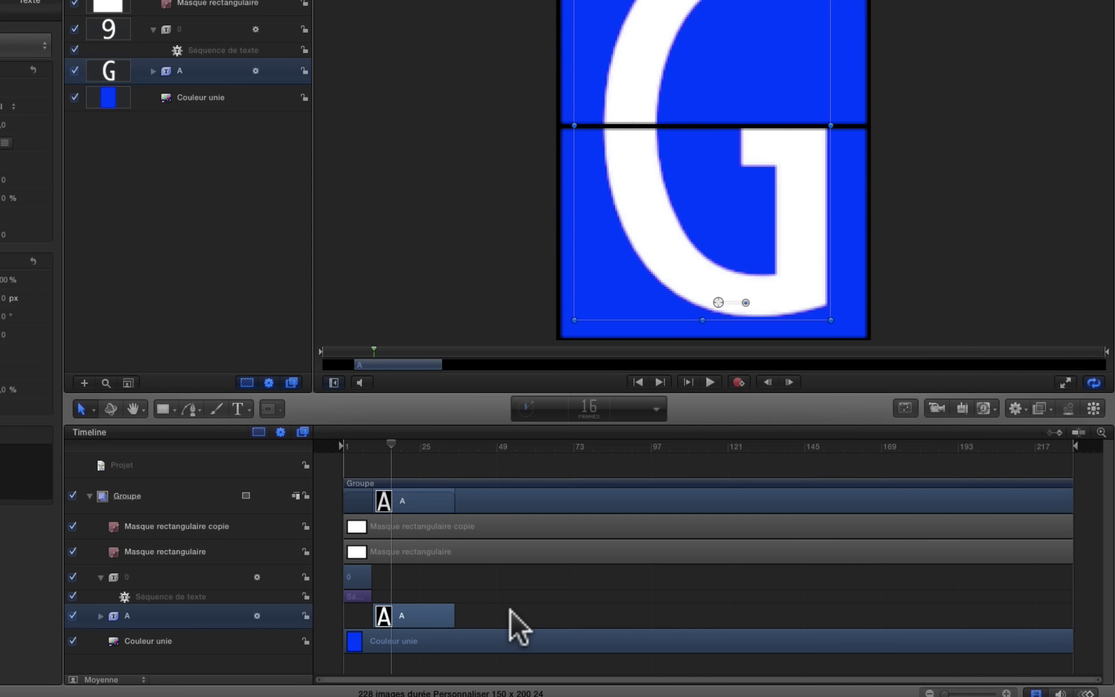
key("Right")
key("Right")
key("Right")
key("Right")
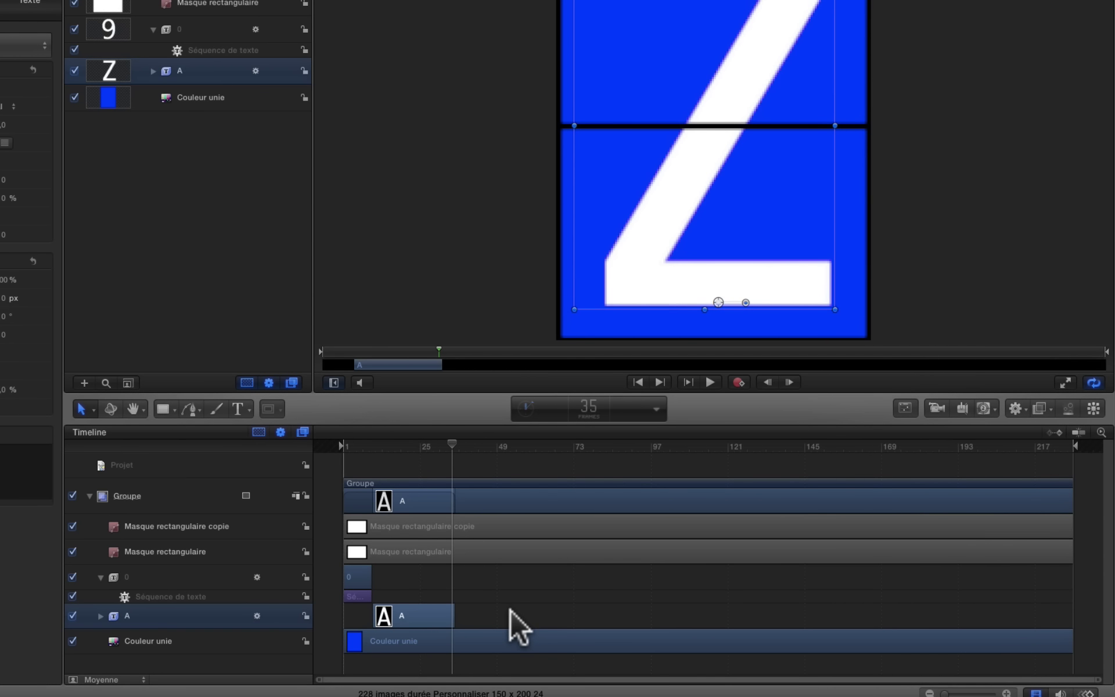
key("Right")
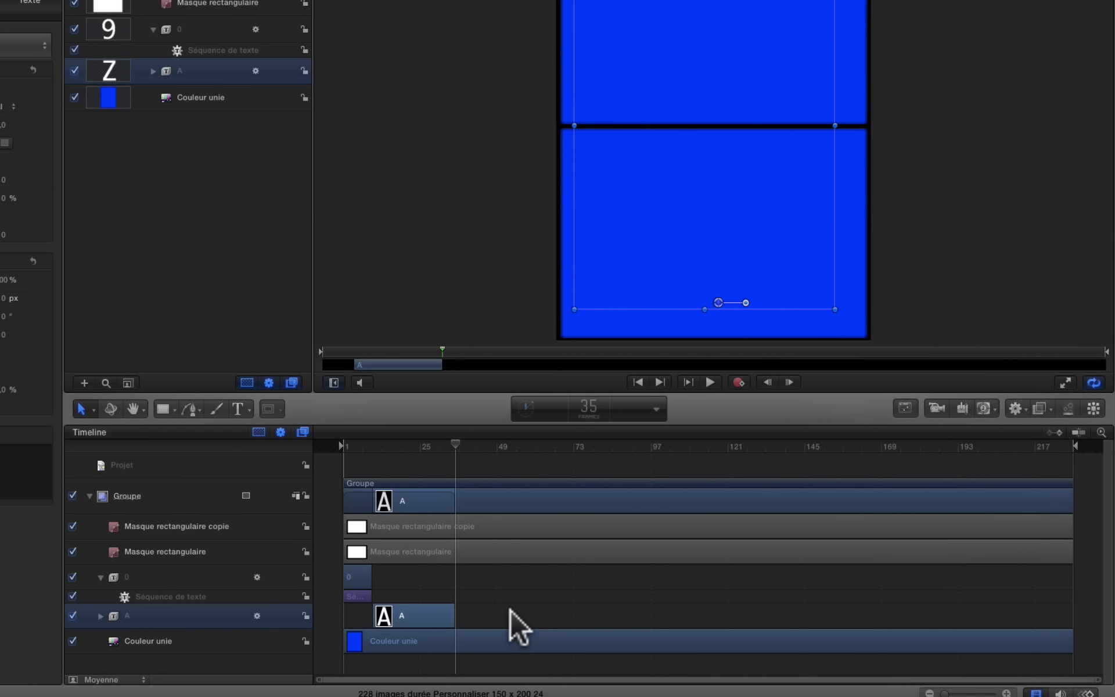
- Set the end of the play range at frame 37, including a blank frame after Z, and play the full character sequence
key("Left")
key("Right")
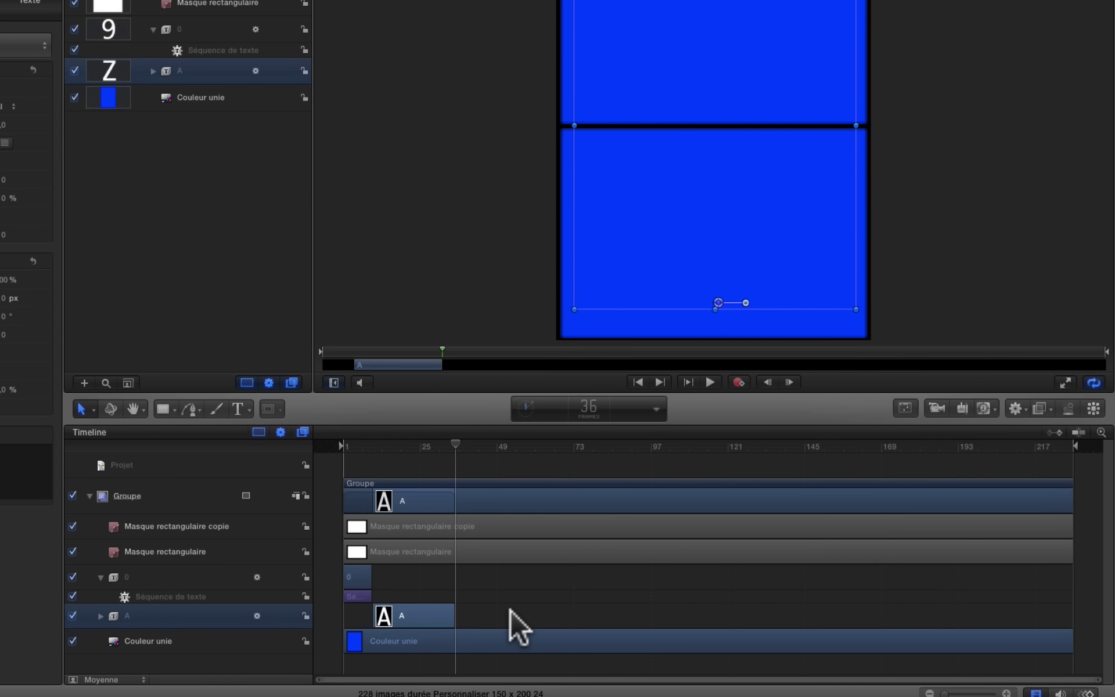
key("Right")
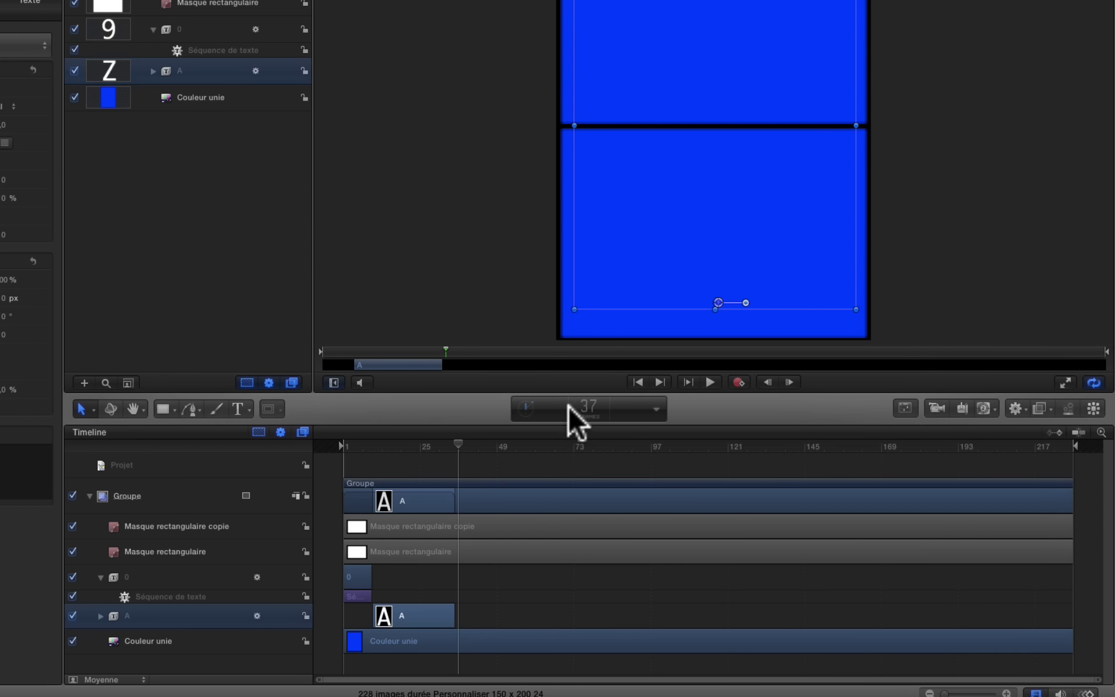
key("alt+super+o")
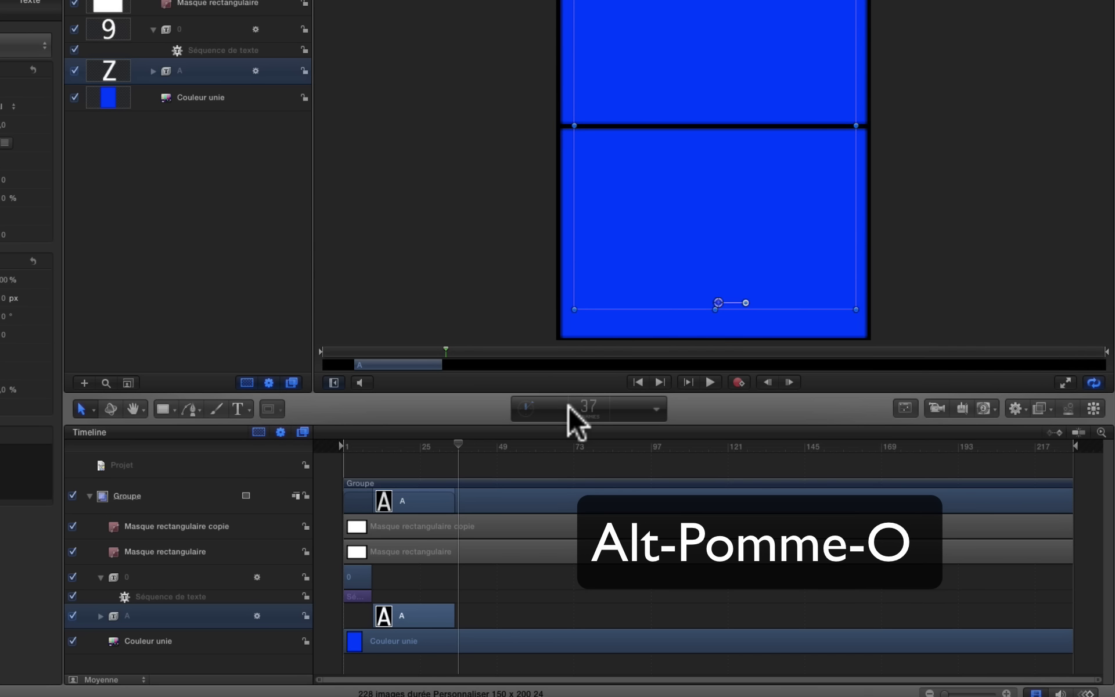
key("alt+super+o")
key("space")
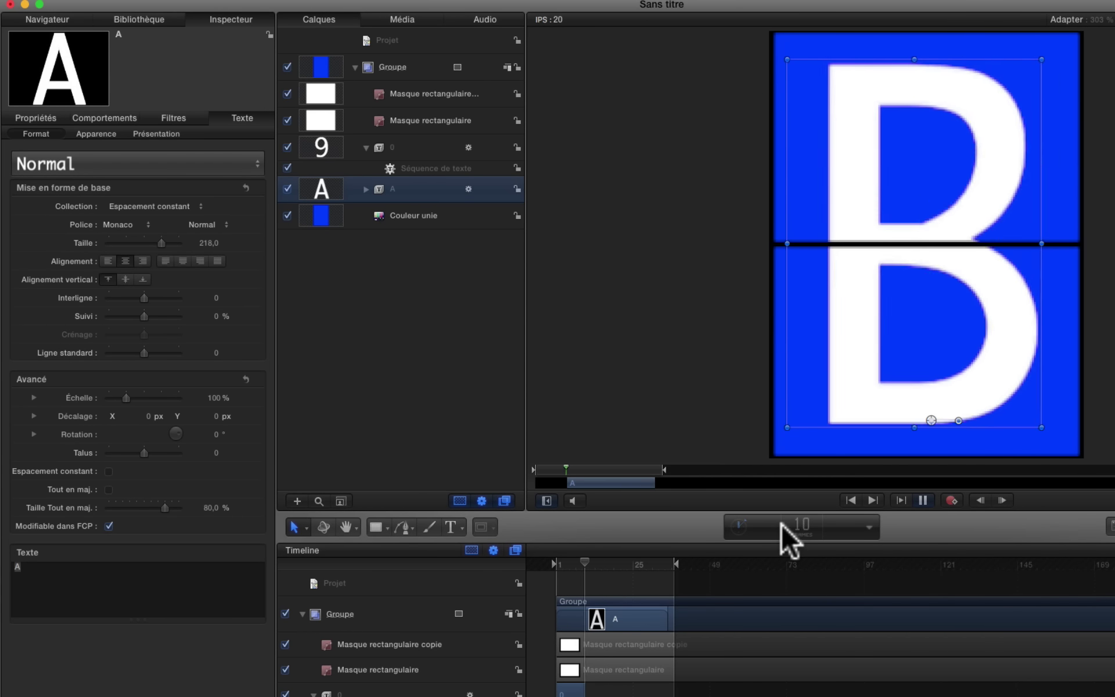
key("space")
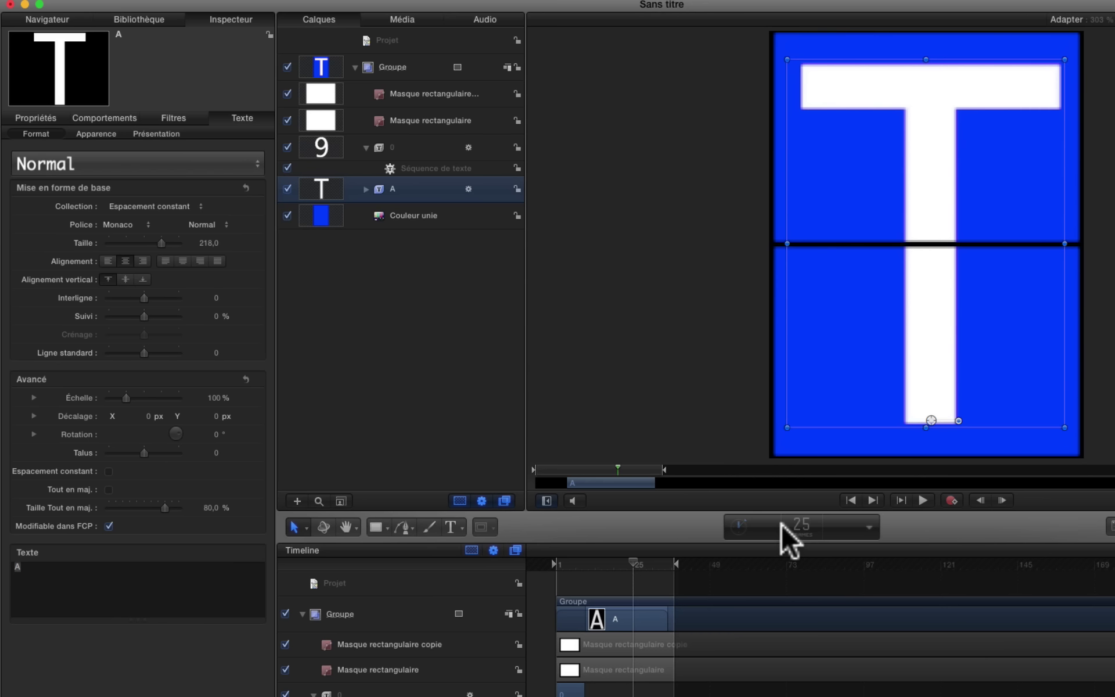
- Change the colour of the Couleur unie background generator to black and scrub back to frame 11
left_click(413, 209)
left_click(133, 217)
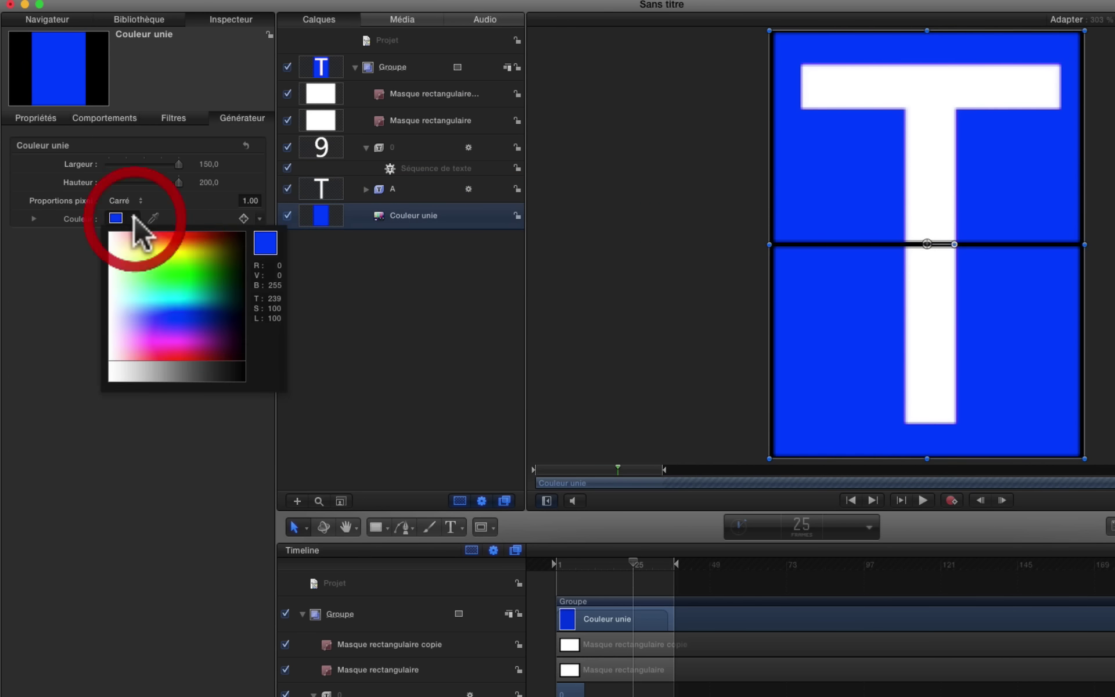
left_click(243, 298)
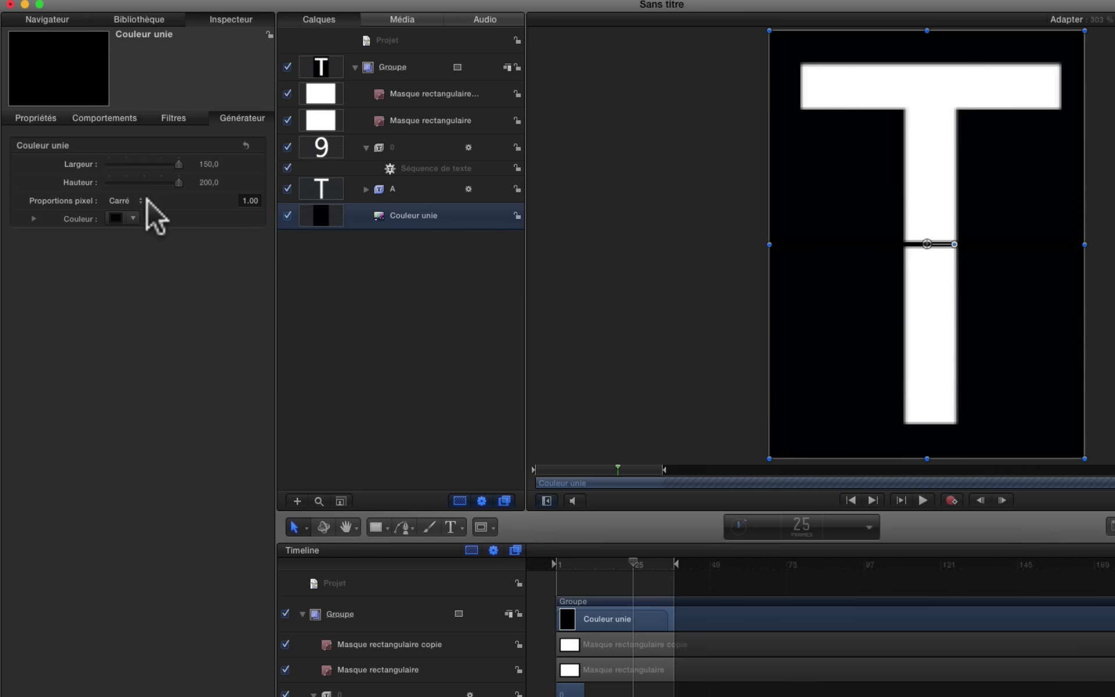
left_click(134, 217)
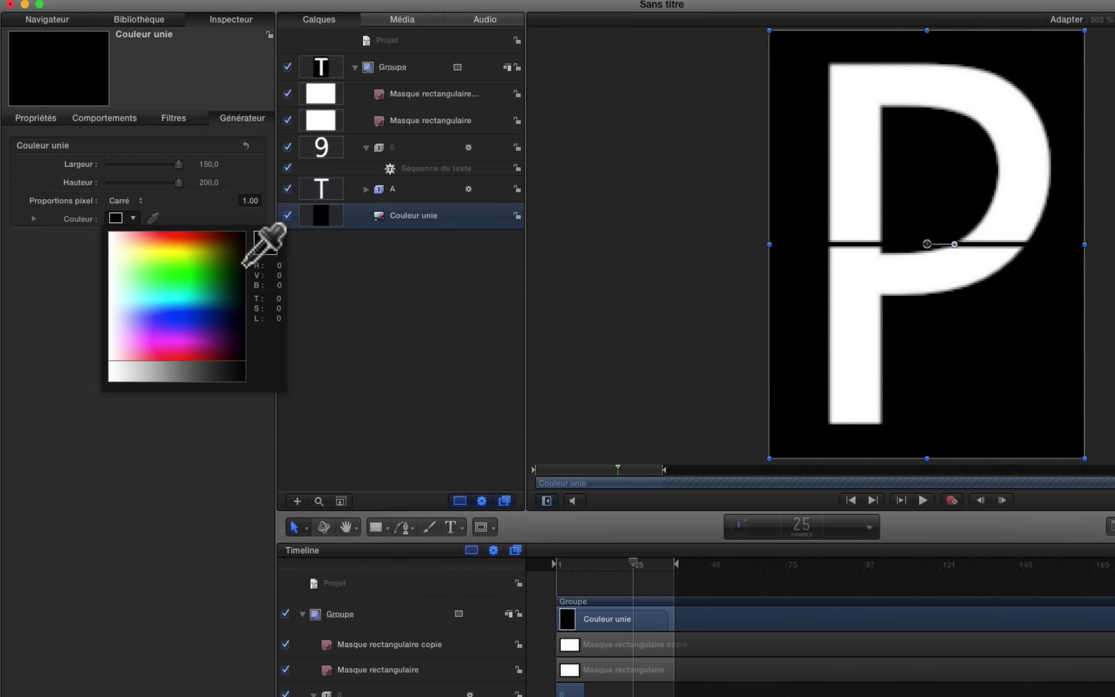
left_click(244, 259)
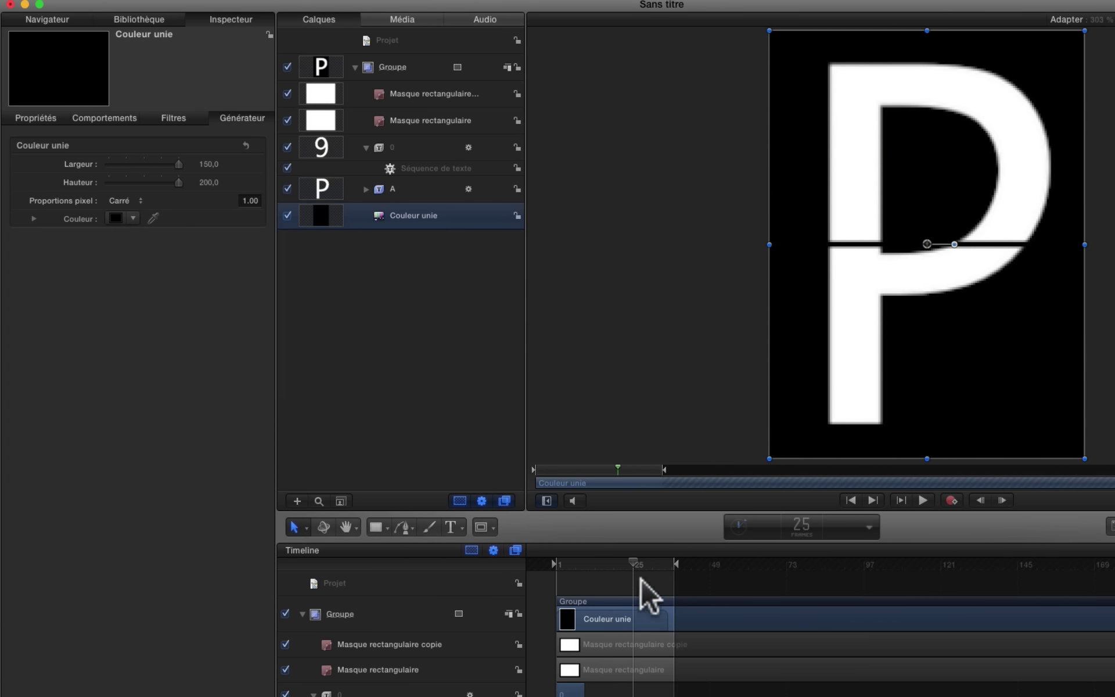
left_click_drag(634, 565, 587, 570)
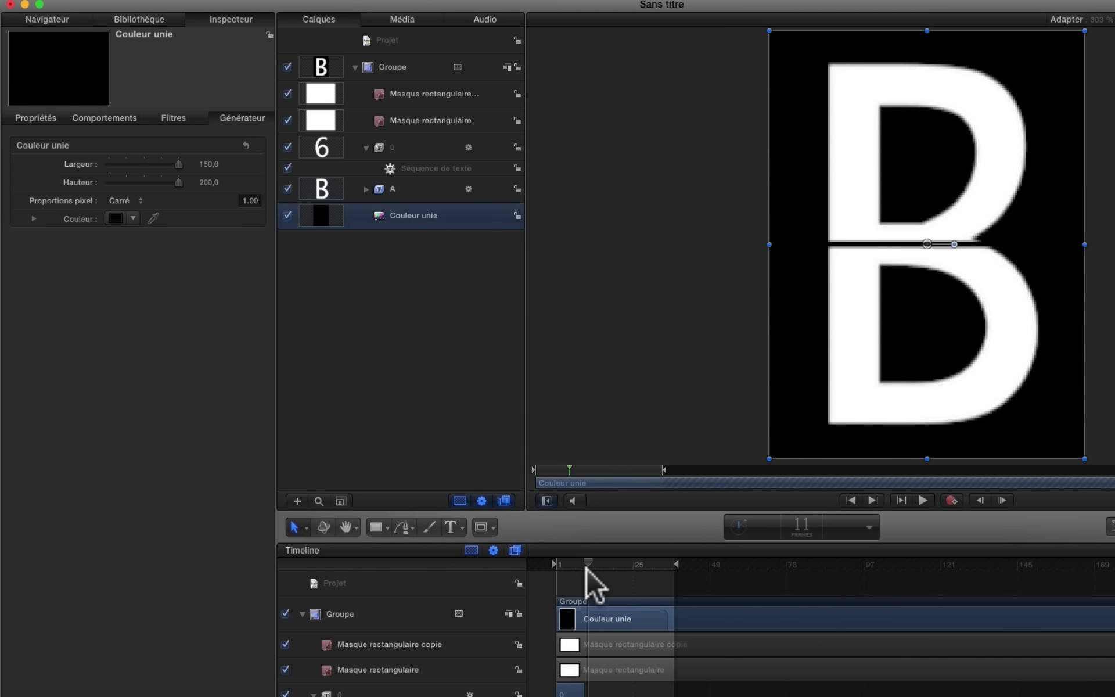
- Export the play range as an Apple ProRes 4444 QuickTime movie named Lettres on the Desktop
key("super+e")
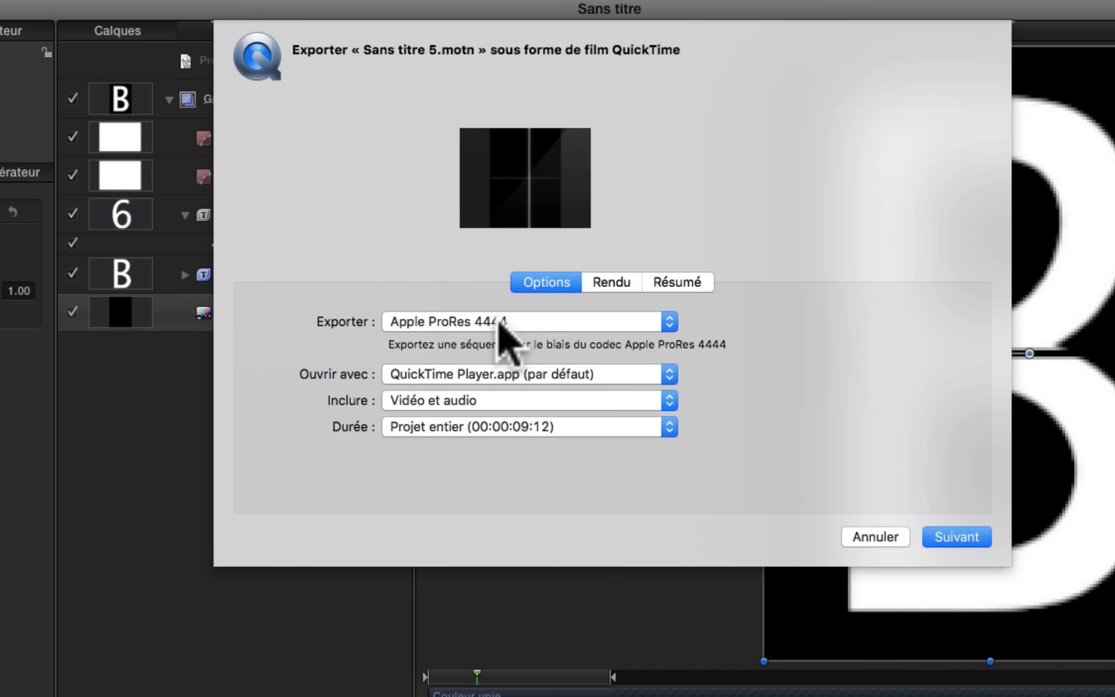
left_click(437, 429)
left_click(441, 442)
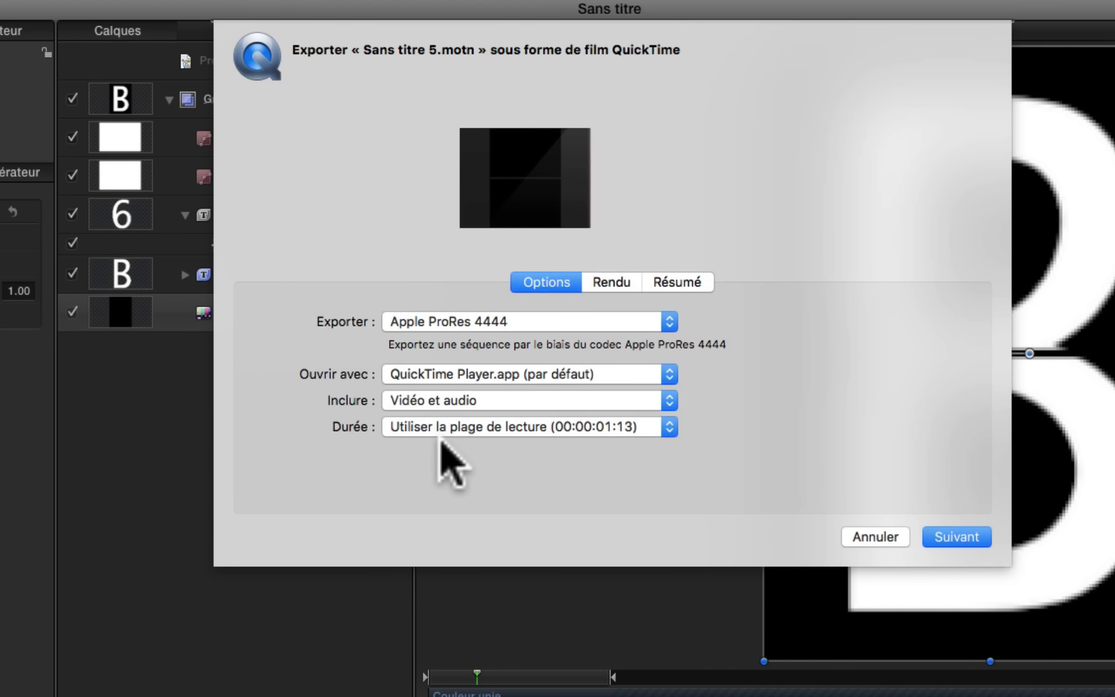
left_click(956, 535)
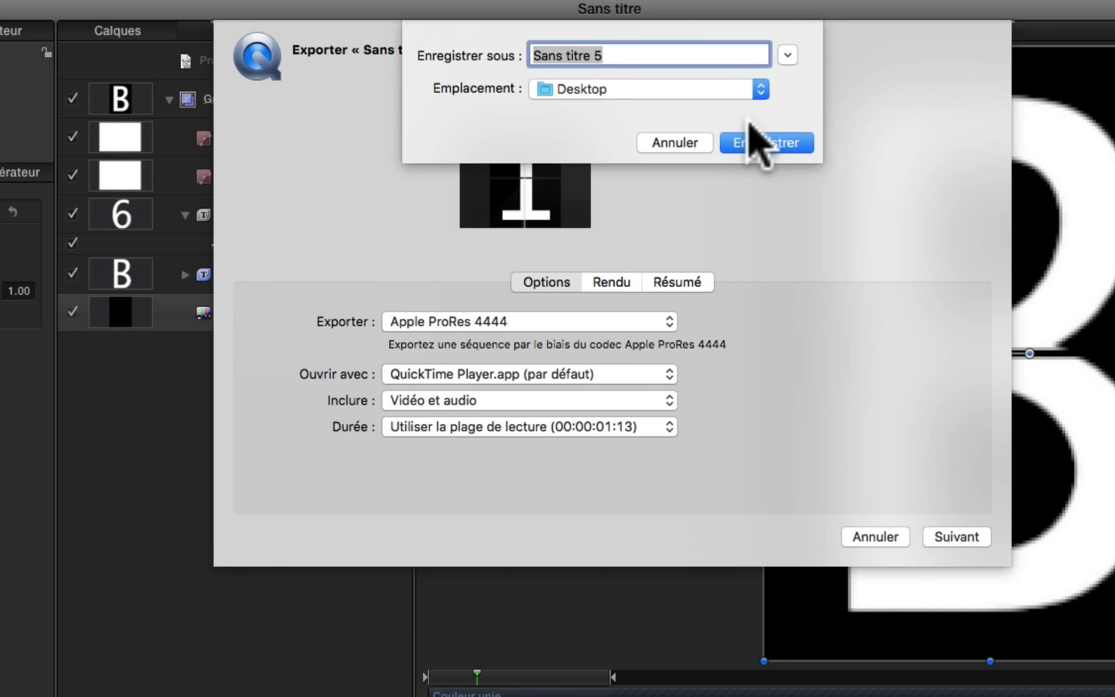
type("Lettres")
key("Return")
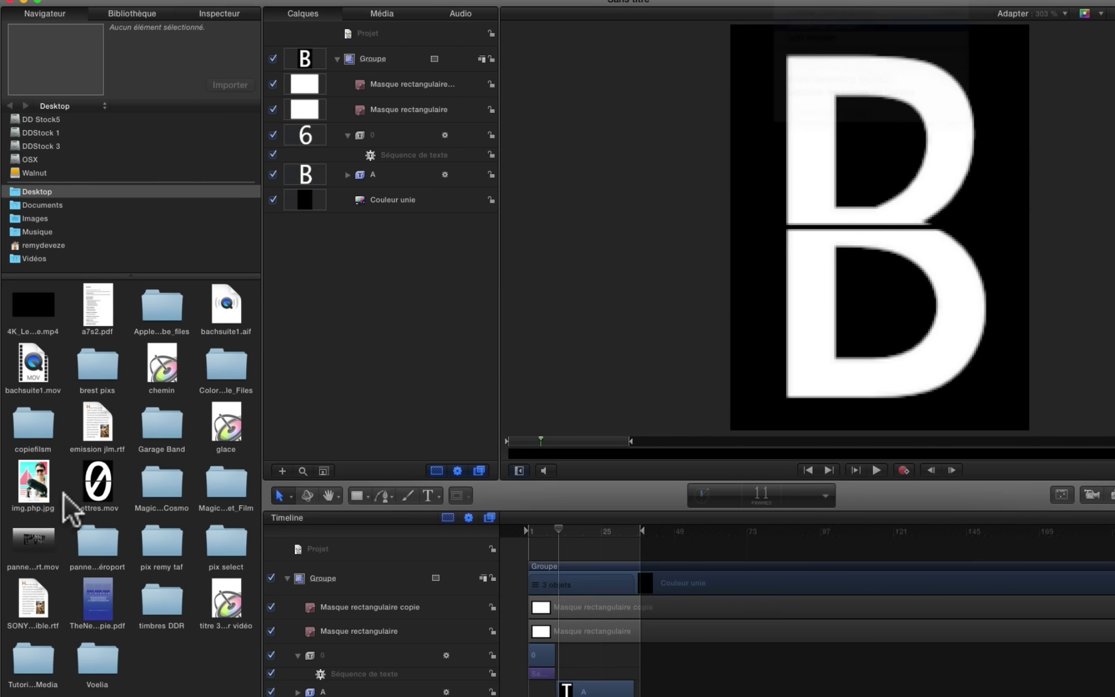
- Import Lettres.mov from the Desktop and move it out of Groupe into its own new group above it
left_click(86, 493)
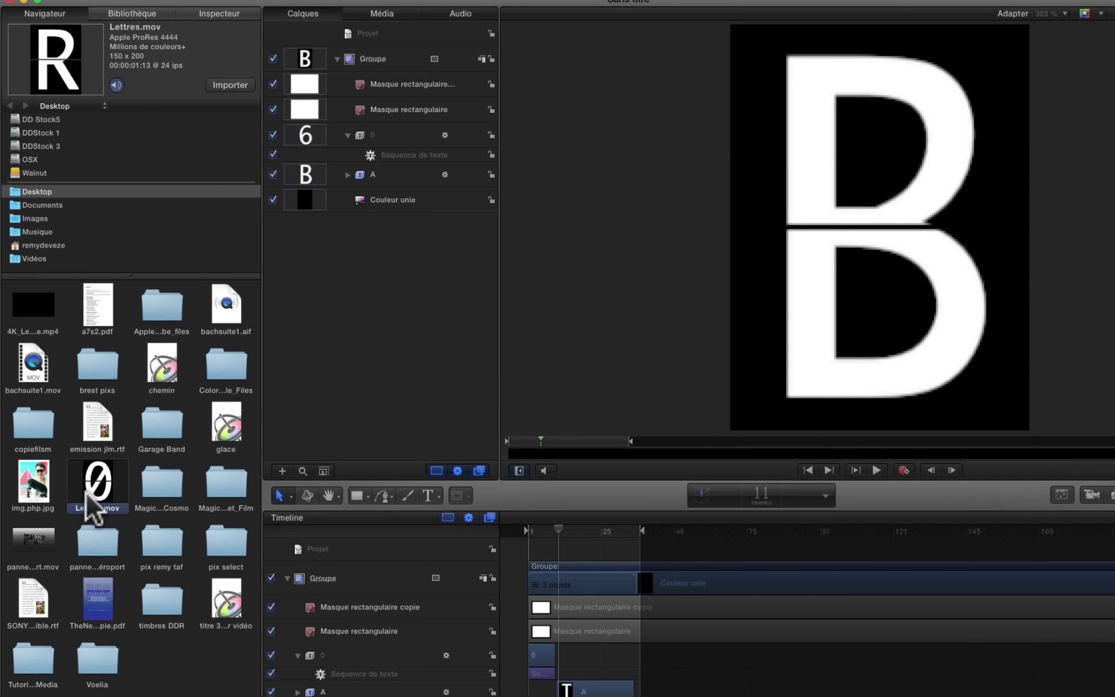
left_click(235, 85)
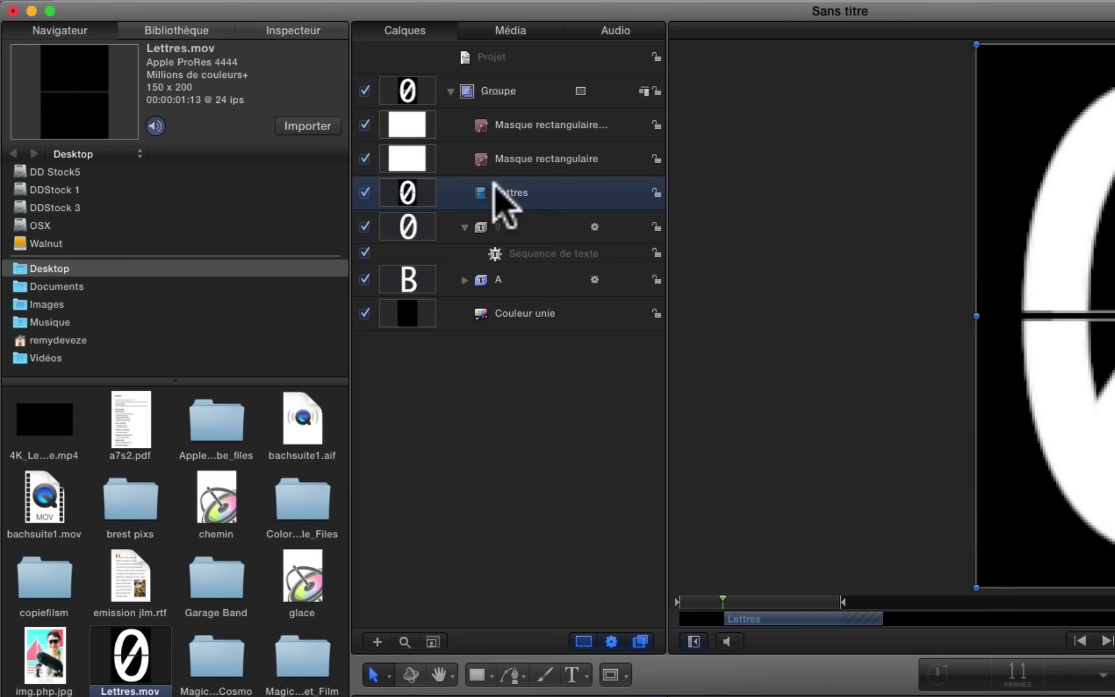
left_click_drag(372, 139, 390, 40)
left_click_drag(521, 64, 525, 71)
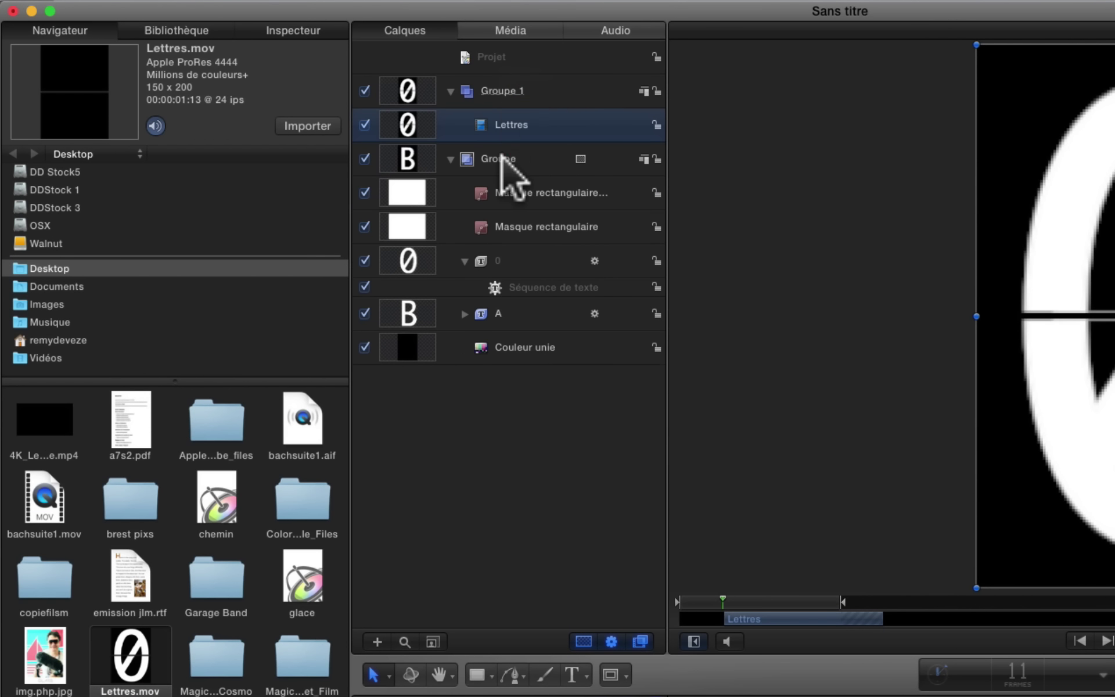
- Rename the original Groupe holding the text layers and masks as Caractère
left_click(495, 157)
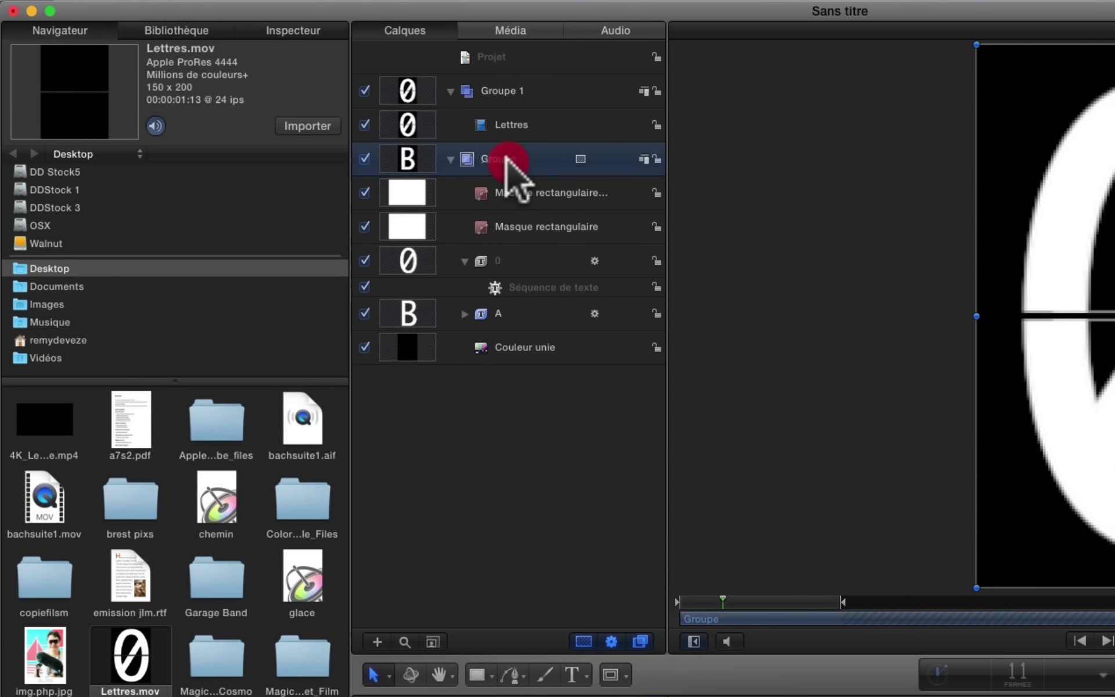
left_click(507, 158)
left_click(499, 158)
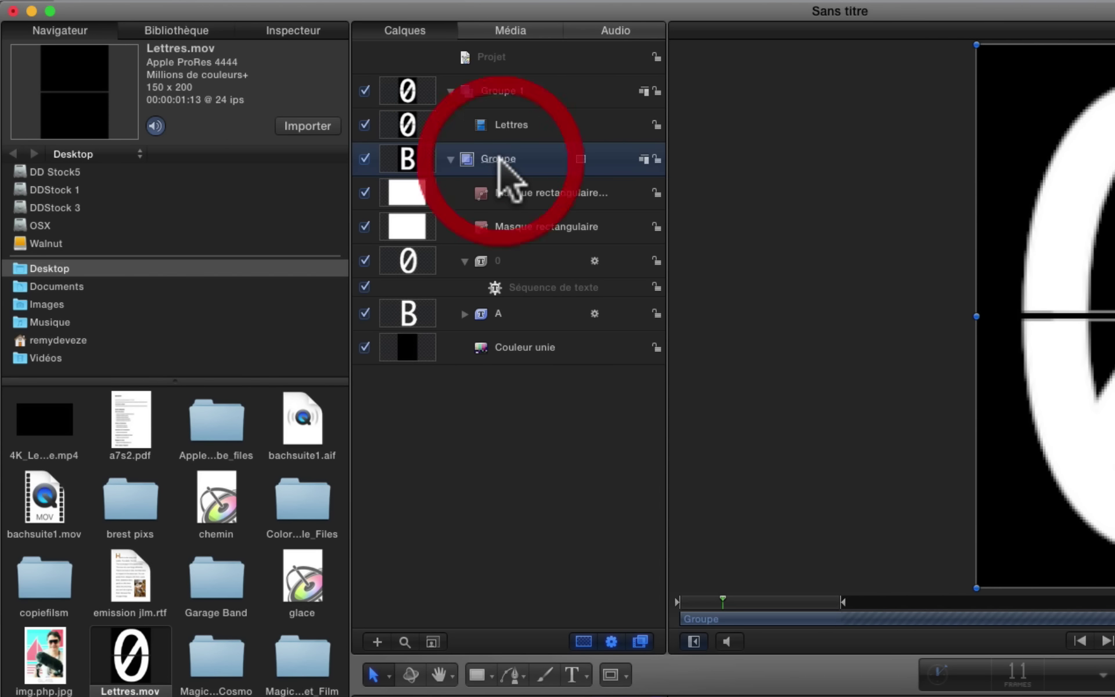
double_click(499, 159)
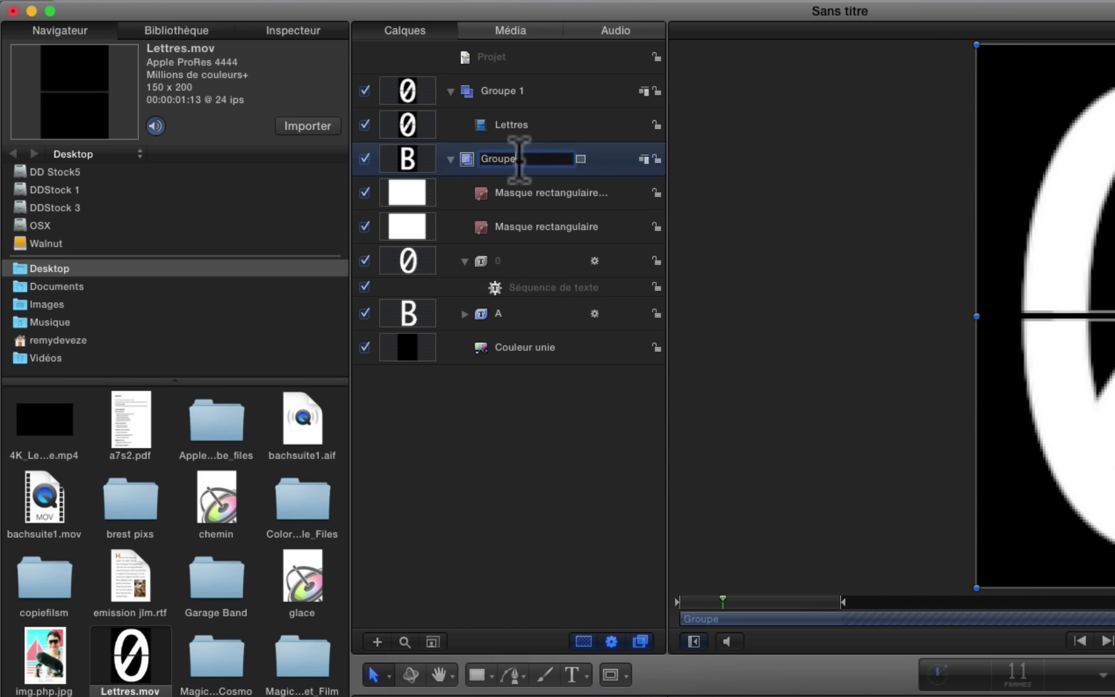
double_click(509, 158)
type("Carac")
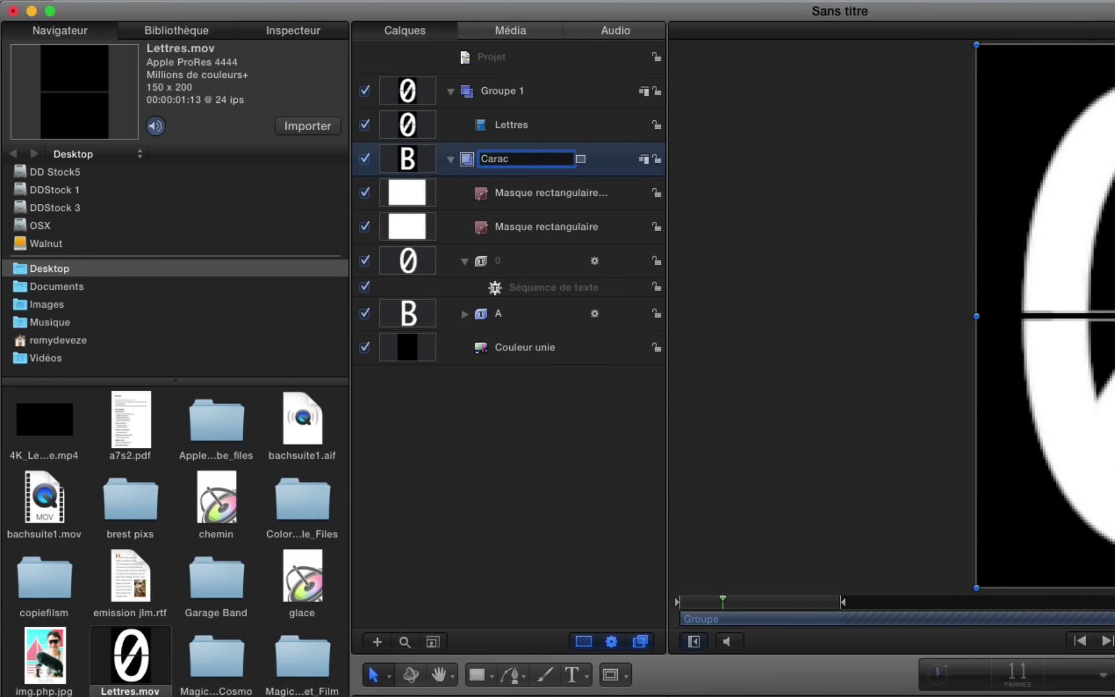
type("tère")
key("Return")
- Collapse and hide the Caractère group, and move Groupe 1 with the Lettres clip to start at frame 1 in the timeline
left_click(451, 158)
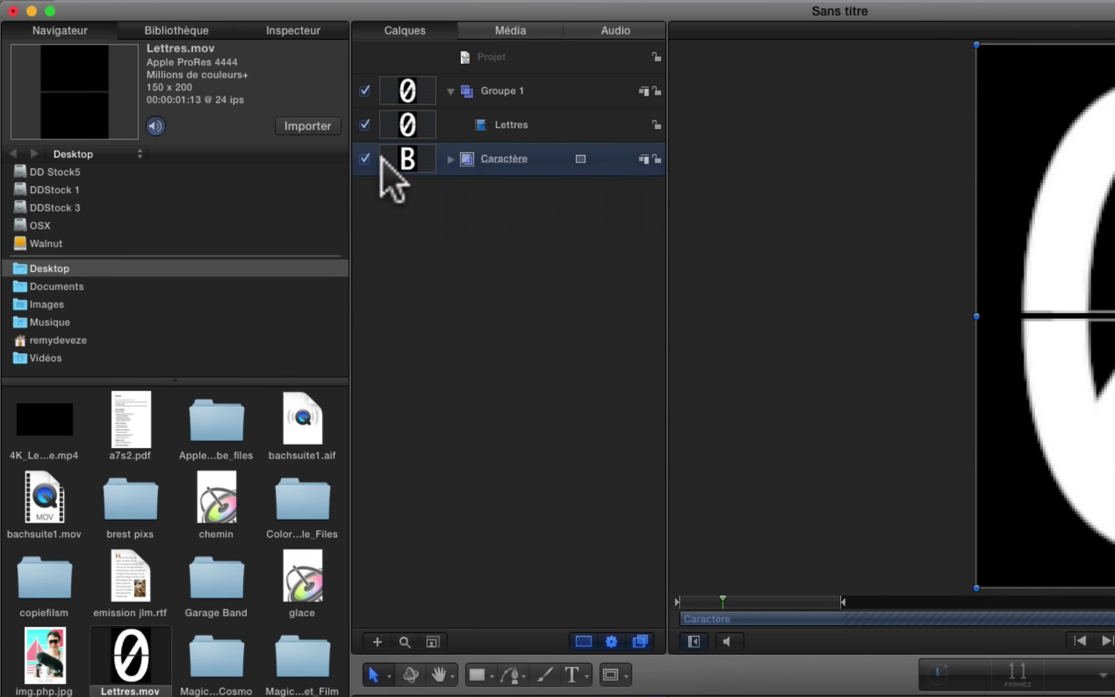
left_click(365, 158)
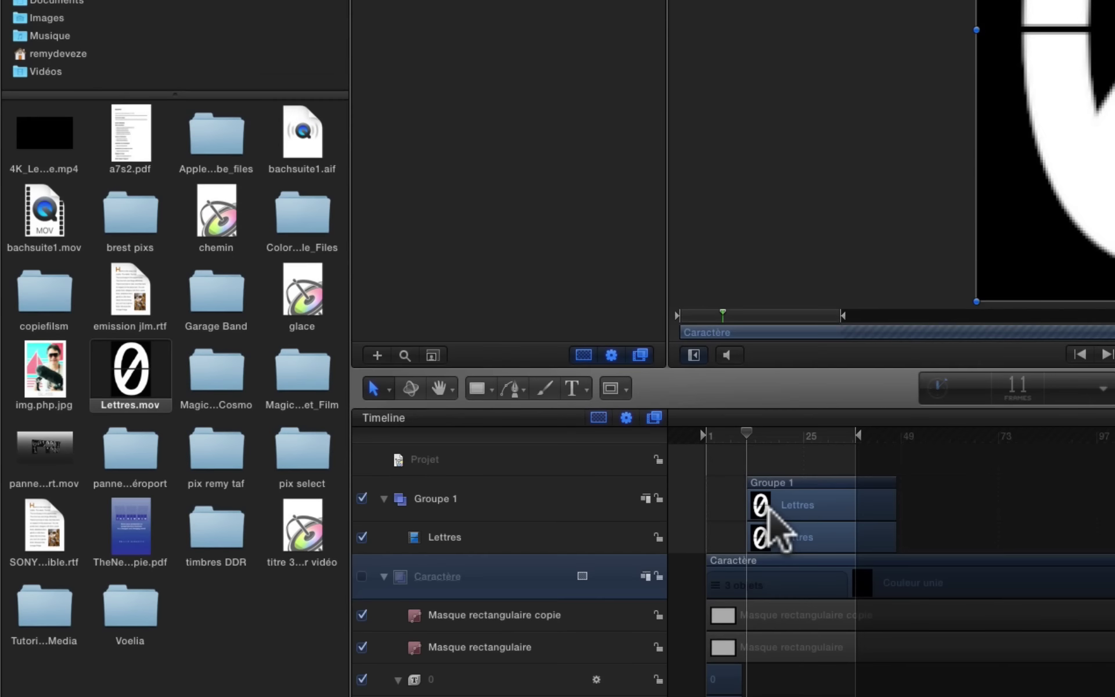
left_click_drag(778, 483, 738, 487)
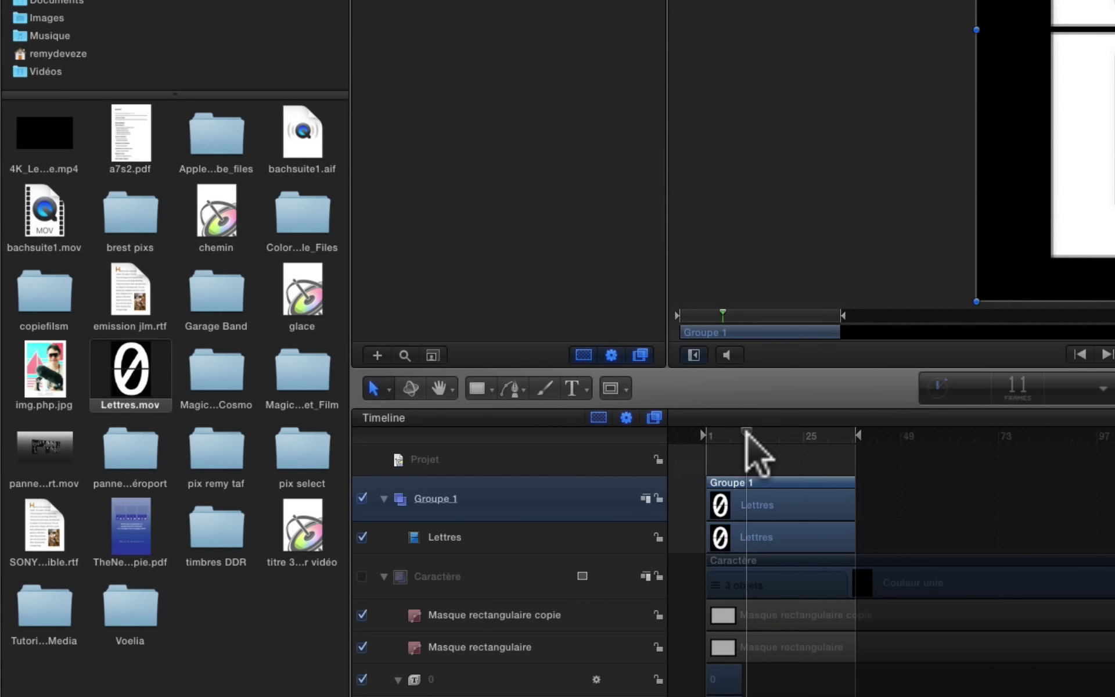
- From frame 1, switch the Lettres clip's time remapping to variable speed (Vitesse variable)
left_click_drag(748, 435, 704, 446)
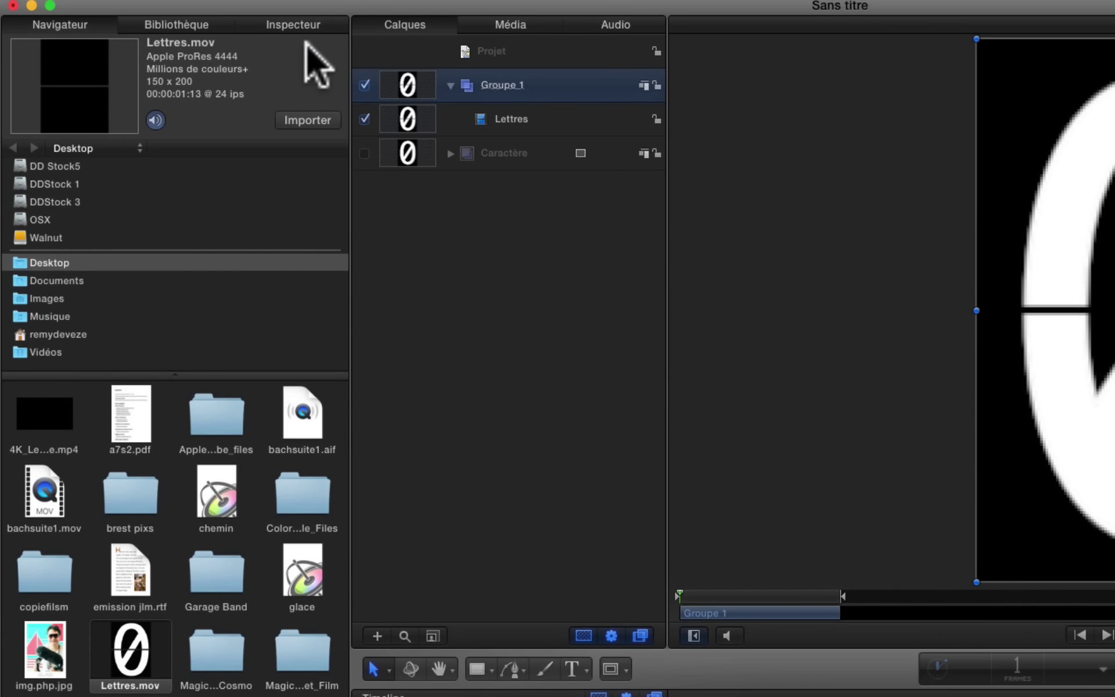
left_click(307, 30)
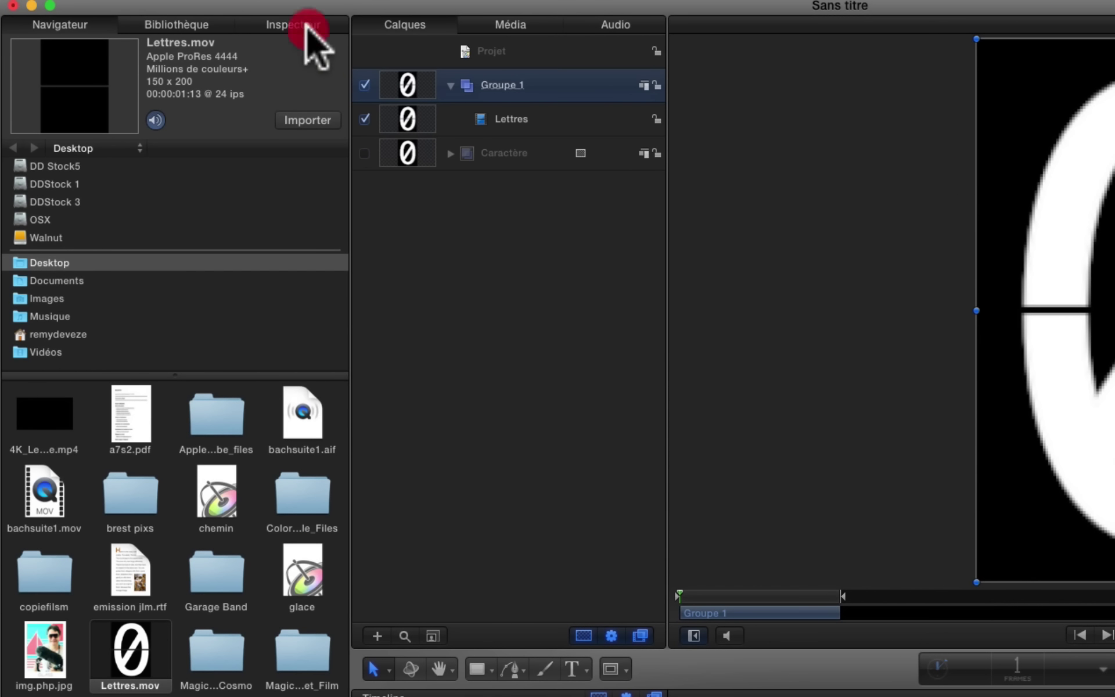
left_click(530, 124)
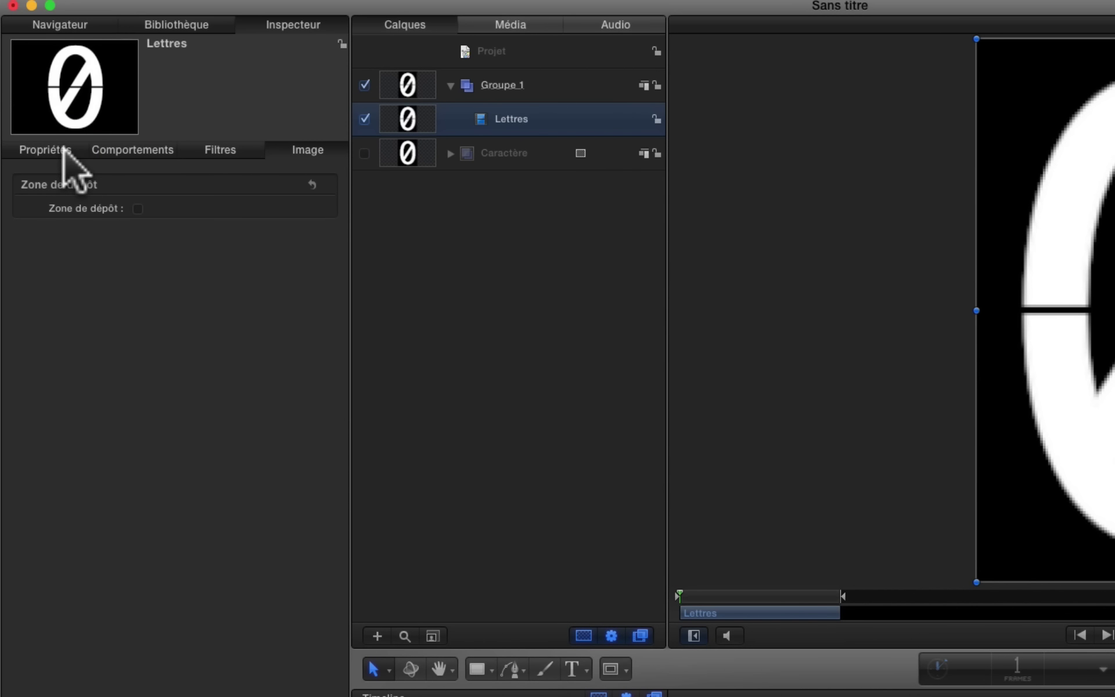
left_click(35, 152)
left_click(90, 597)
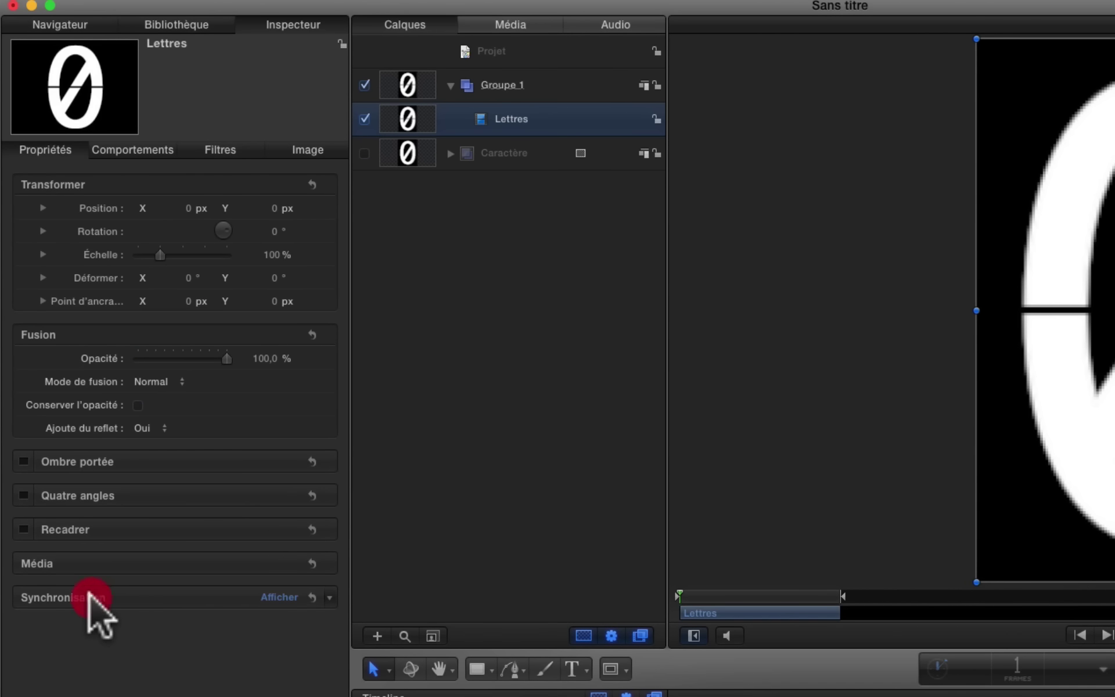
left_click(270, 597)
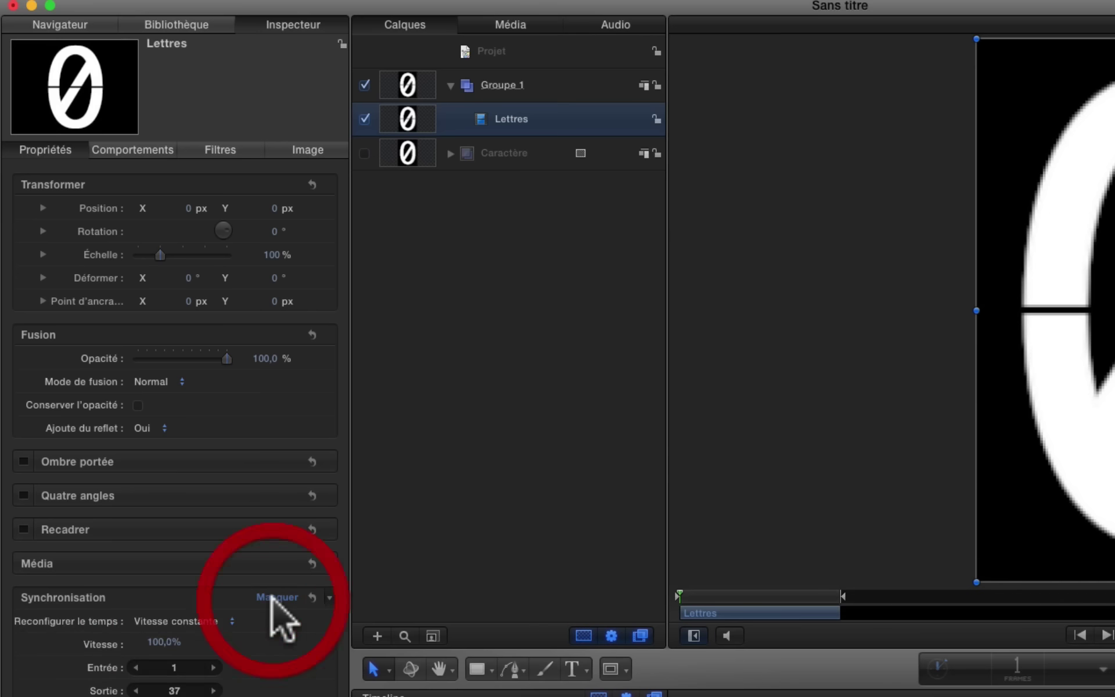
left_click(231, 623)
left_click(212, 635)
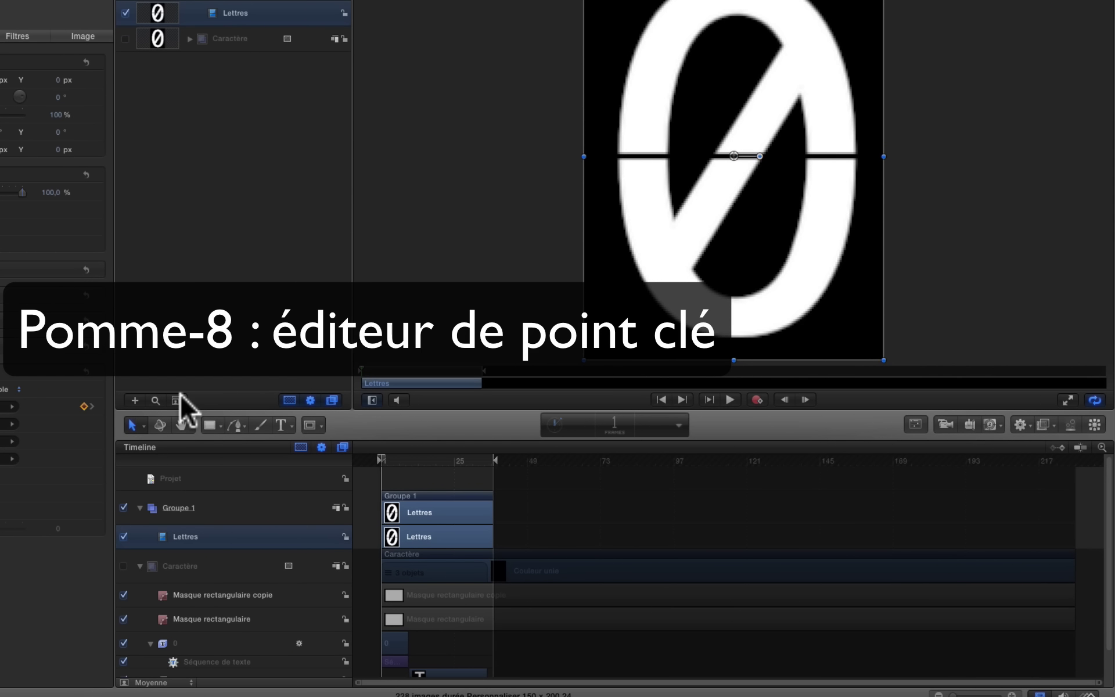
- Show only the keyframe editor and move the last Lettres retiming keyframe past frame 217, near the project end, keeping its value
key("super+8")
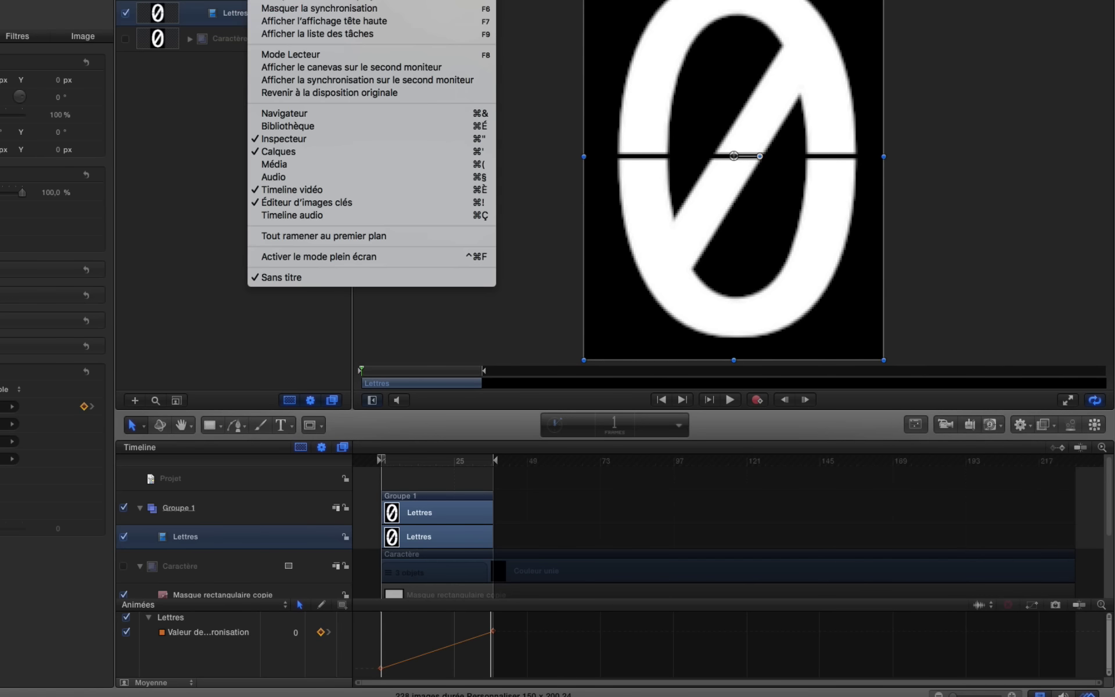
left_click(269, 183)
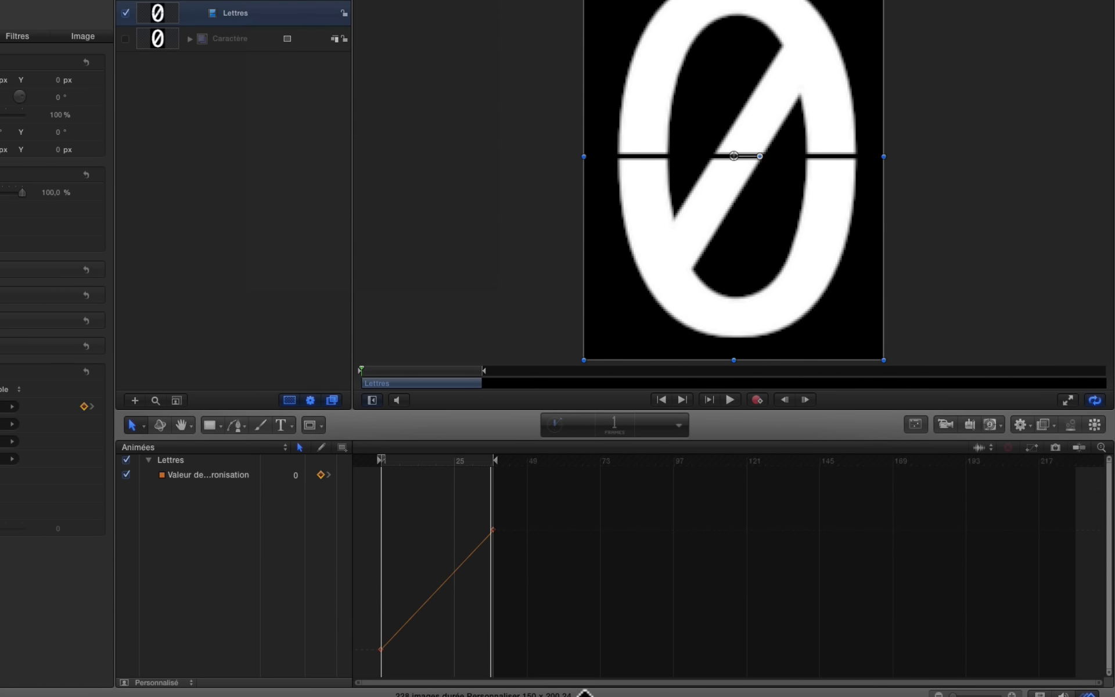
left_click(494, 529)
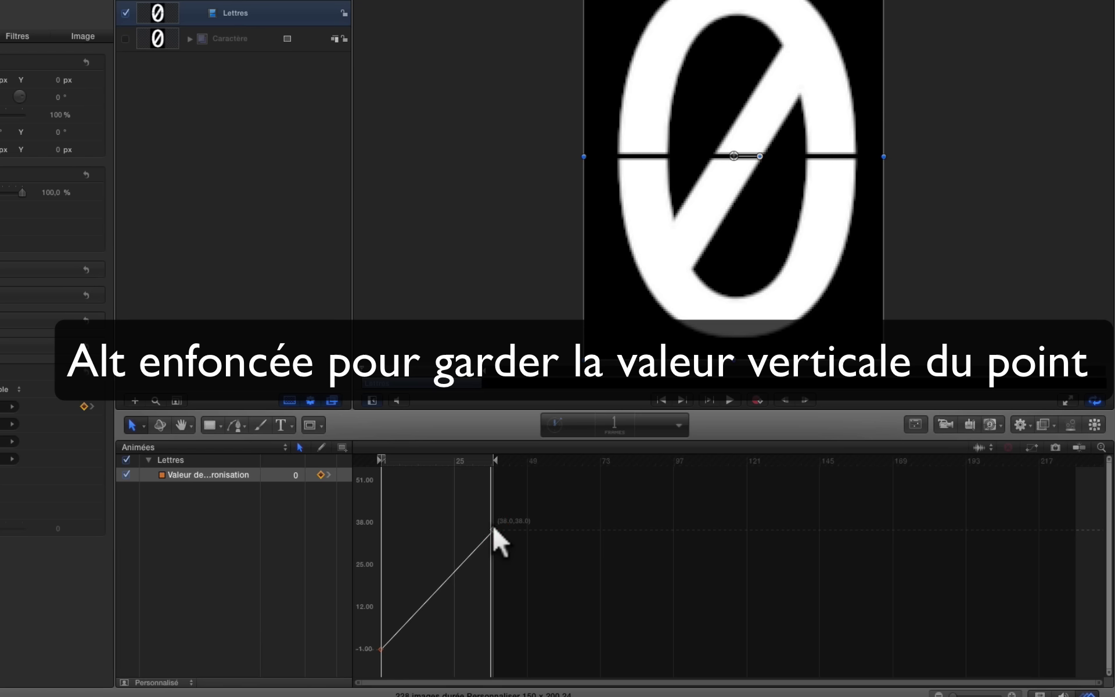
left_click_drag(494, 529, 984, 529)
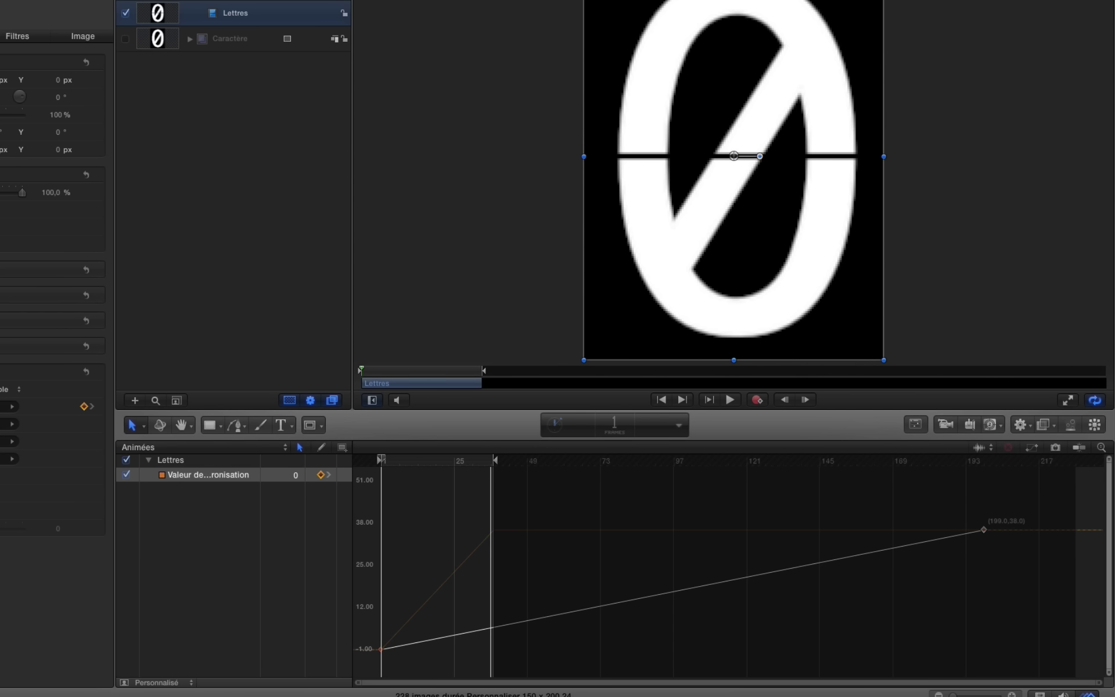
left_click_drag(984, 529, 1053, 528)
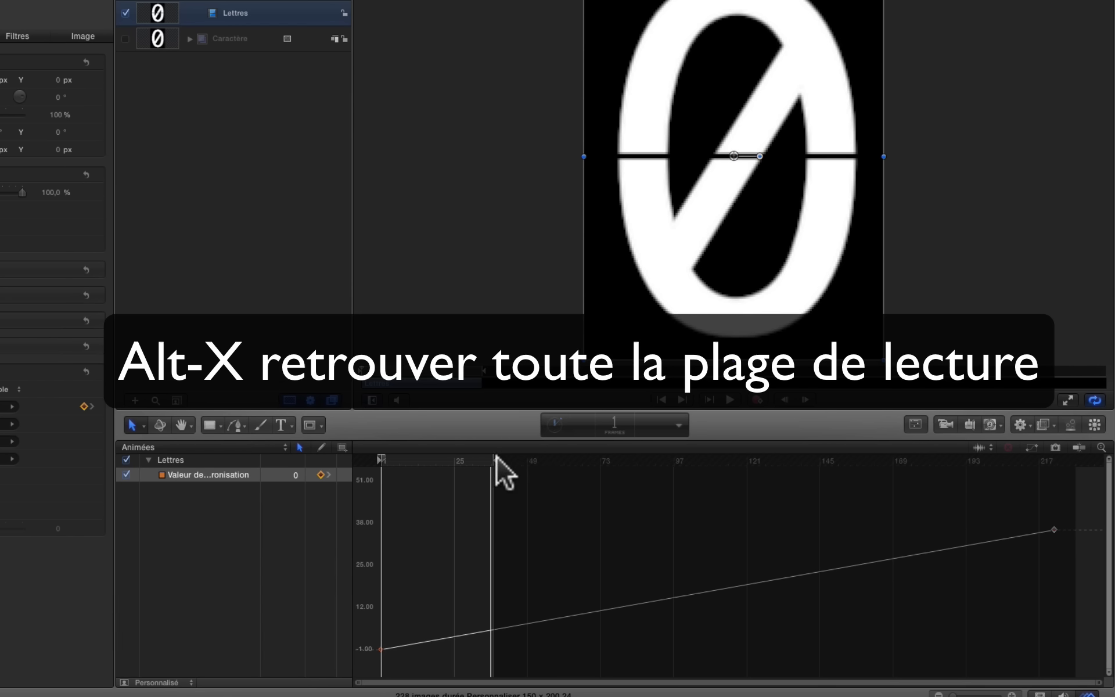
- Reset the play range to the whole project and extend the Lettres clip to frame 228
key("alt+x")
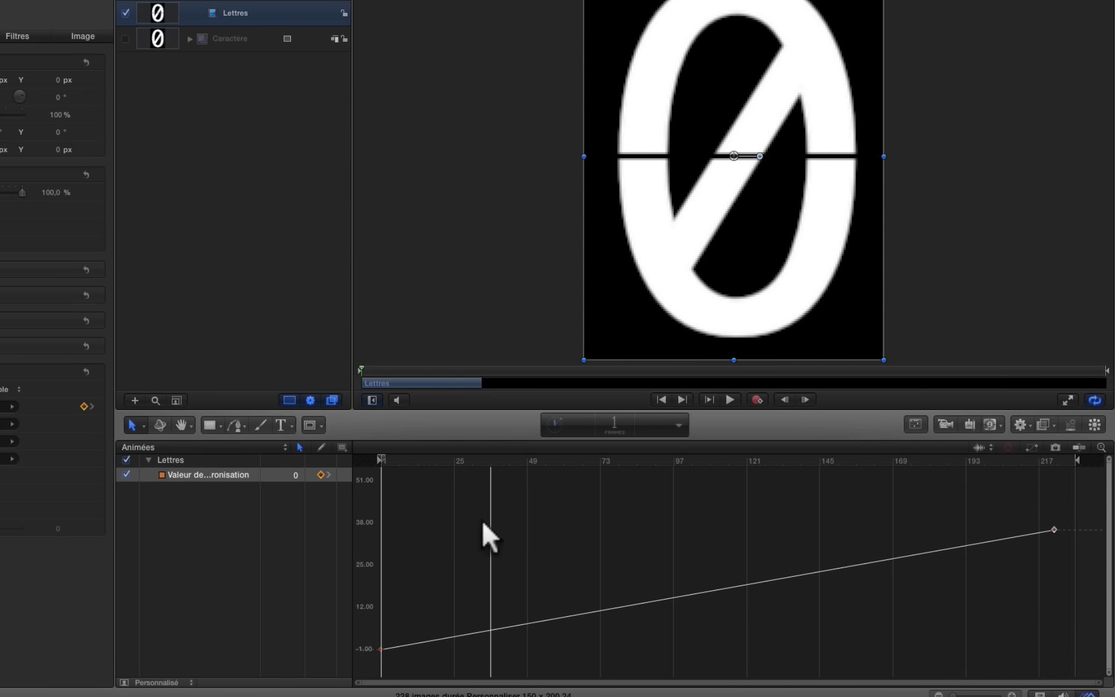
left_click(364, 370)
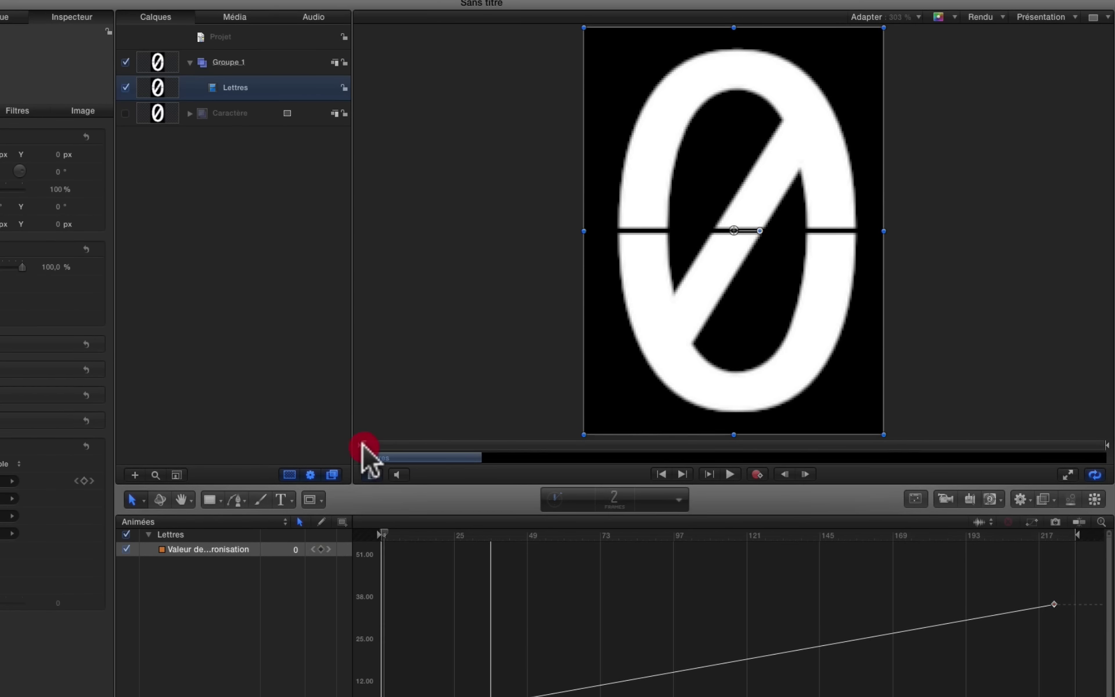
key("space")
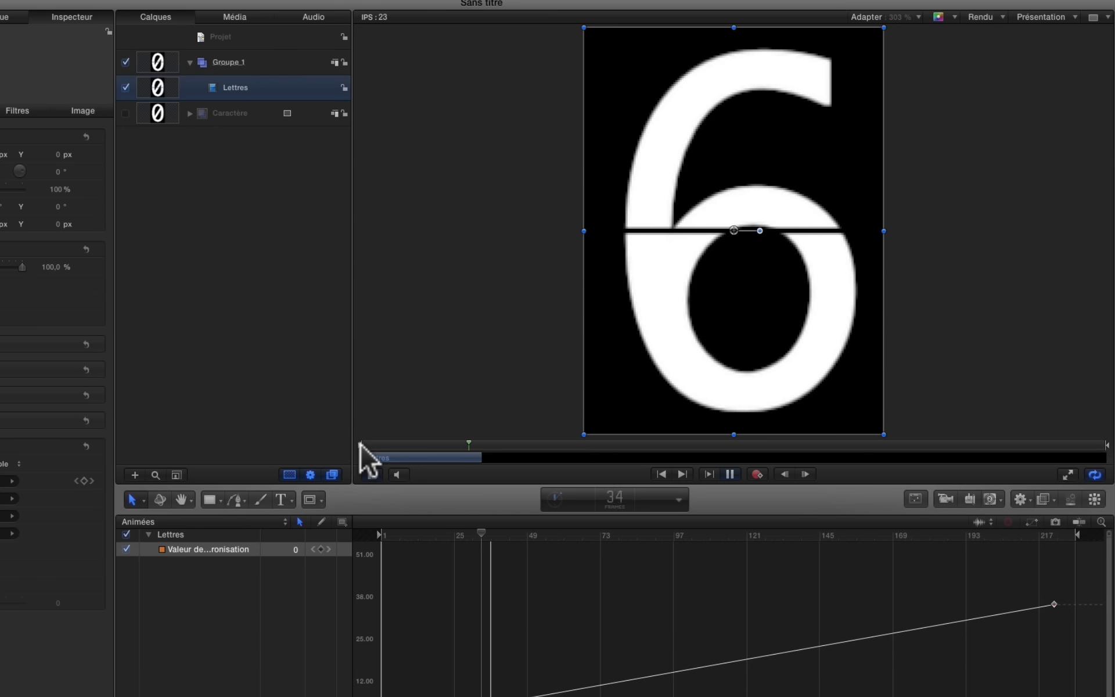
key("space")
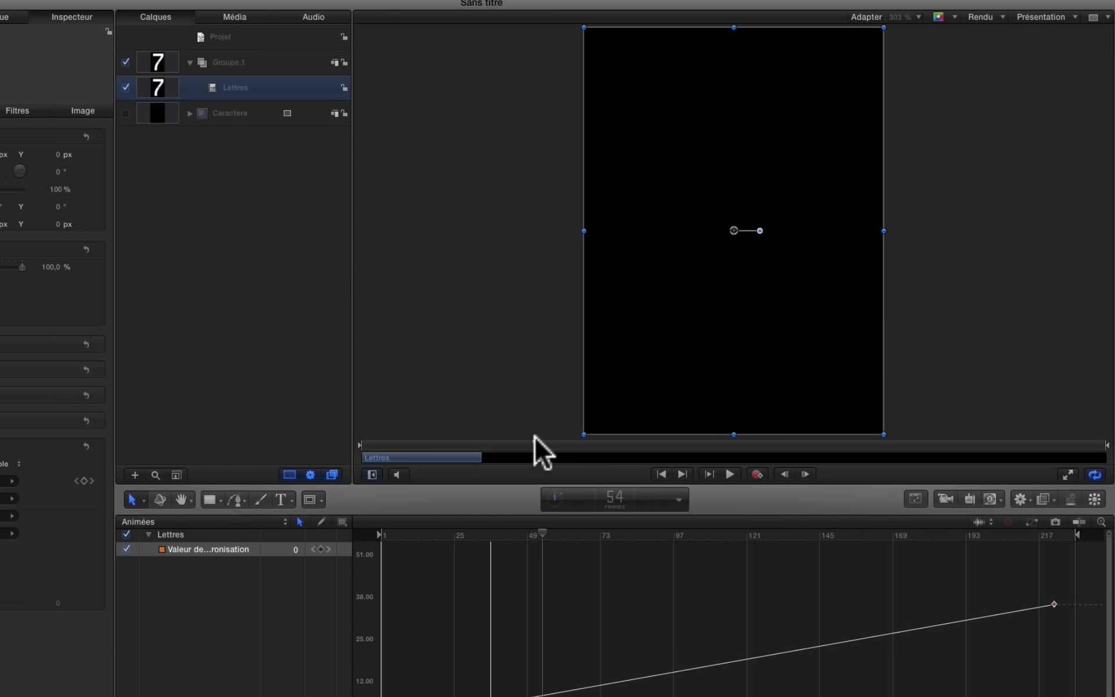
left_click_drag(533, 443, 1105, 453)
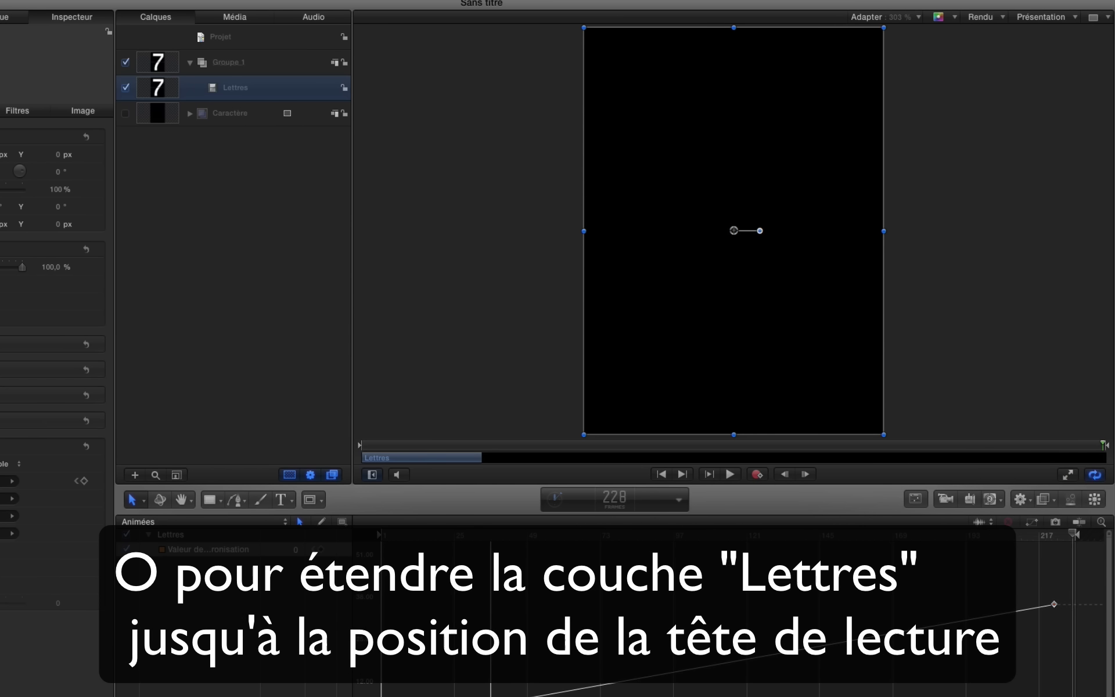
key("o")
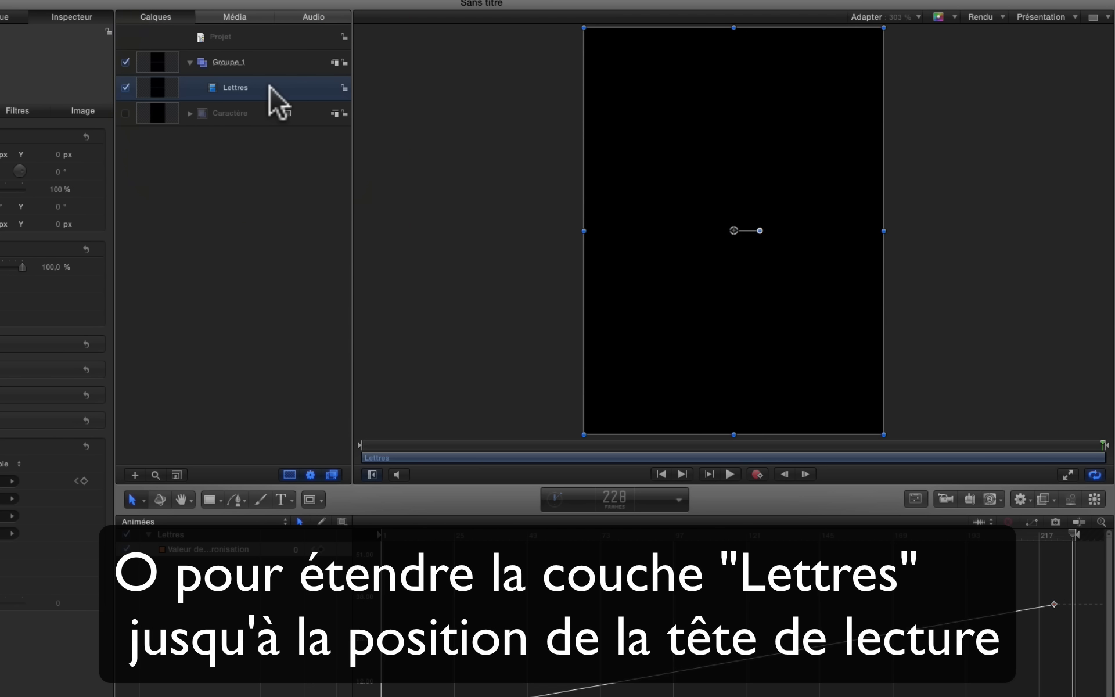
- Play and scrub through the slowed Lettres animation, returning to the first frame
key("space")
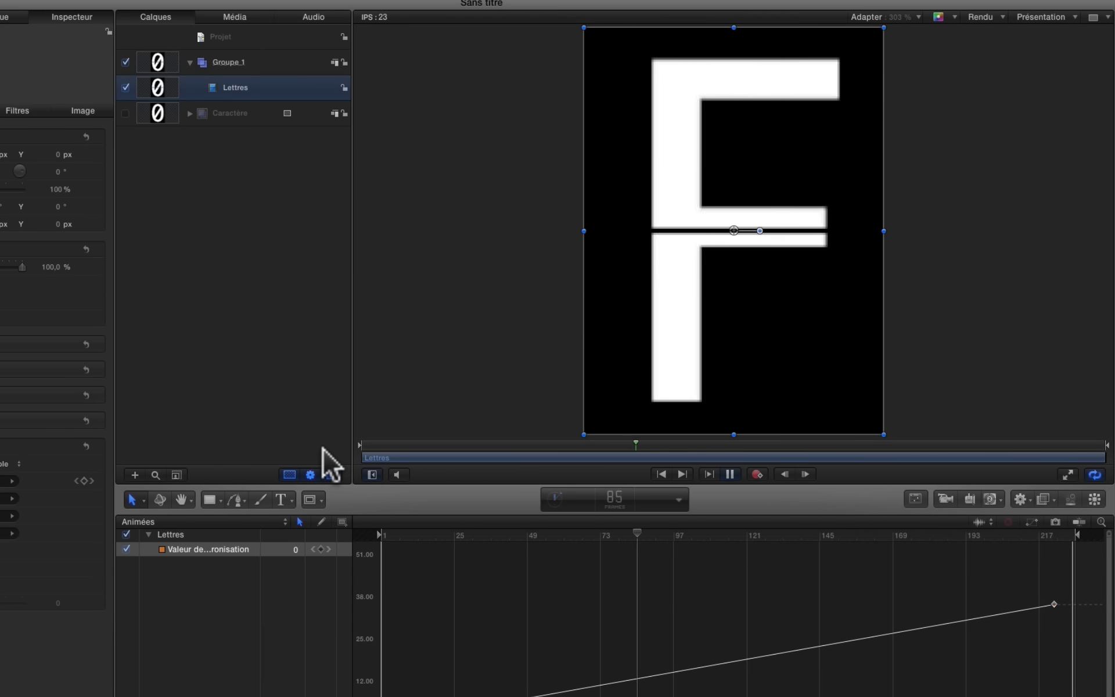
key("space")
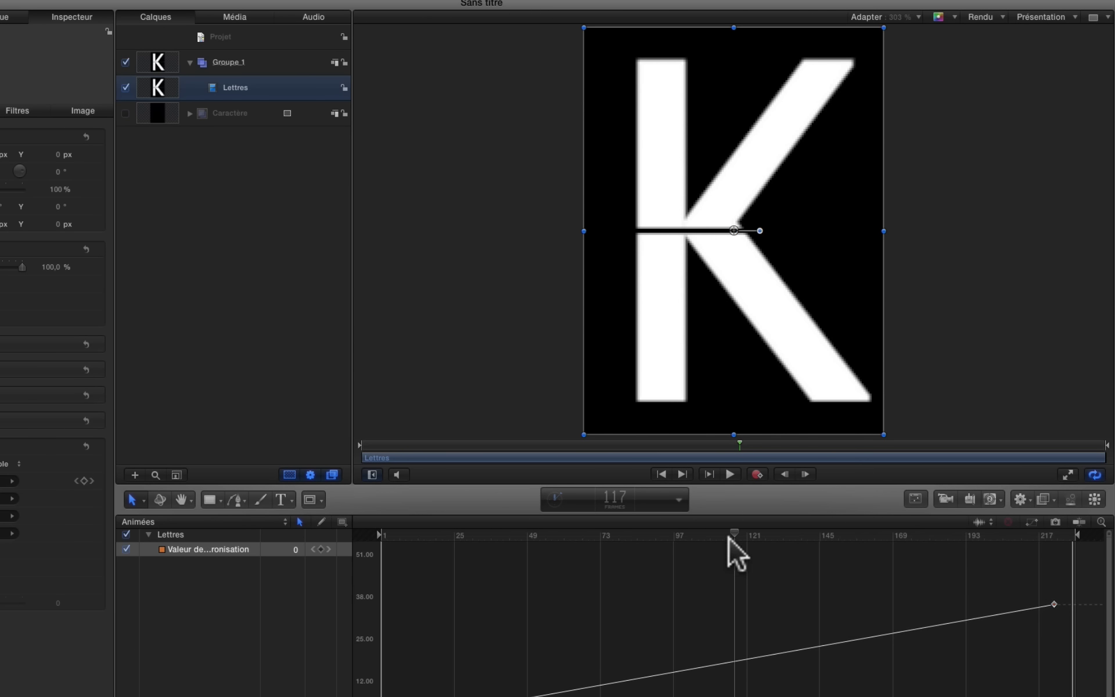
left_click_drag(729, 539, 1002, 563)
key("Home")
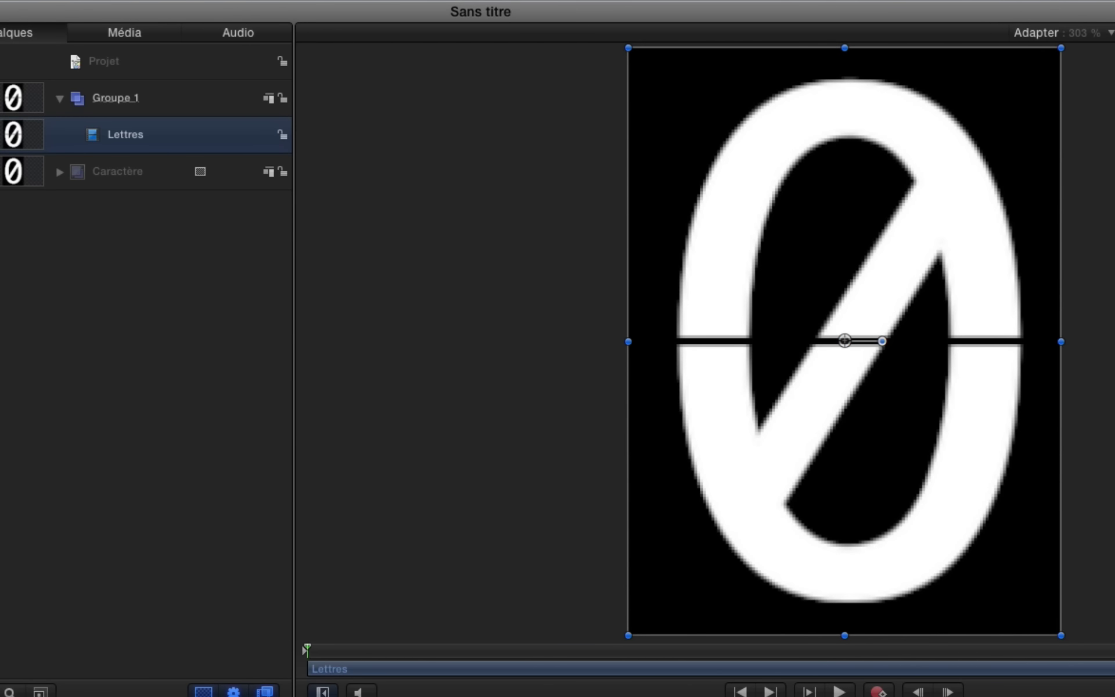
- Export the entire project as an Apple ProRes 4444 QuickTime movie named Lettre def on the Desktop
left_click(0, 0)
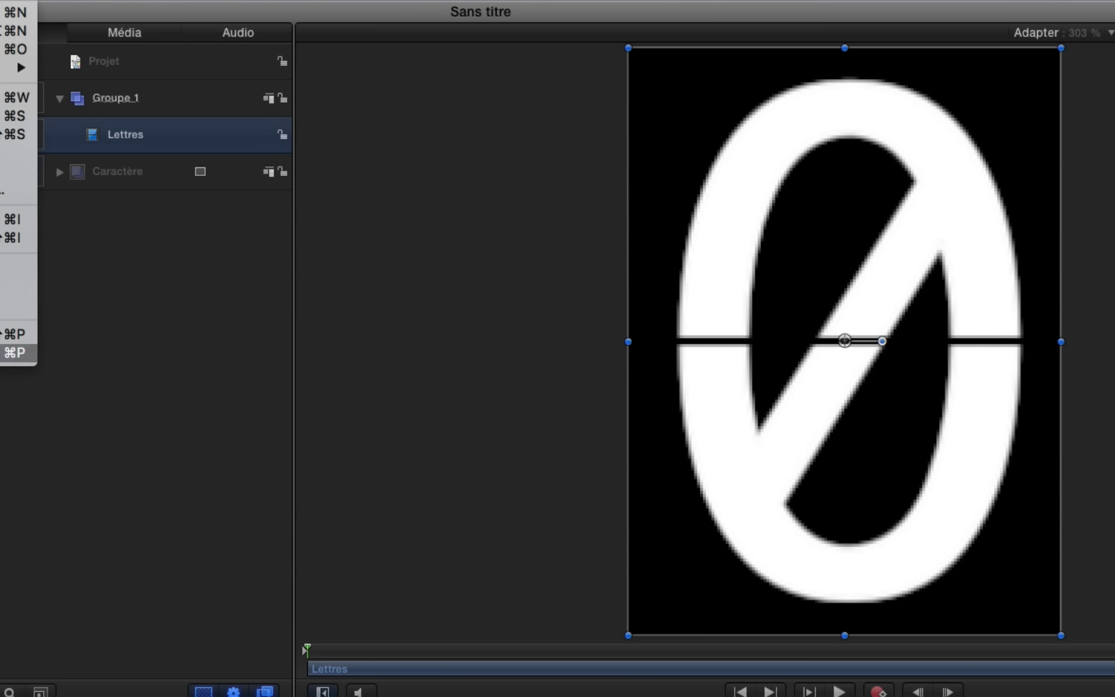
left_click(209, 415)
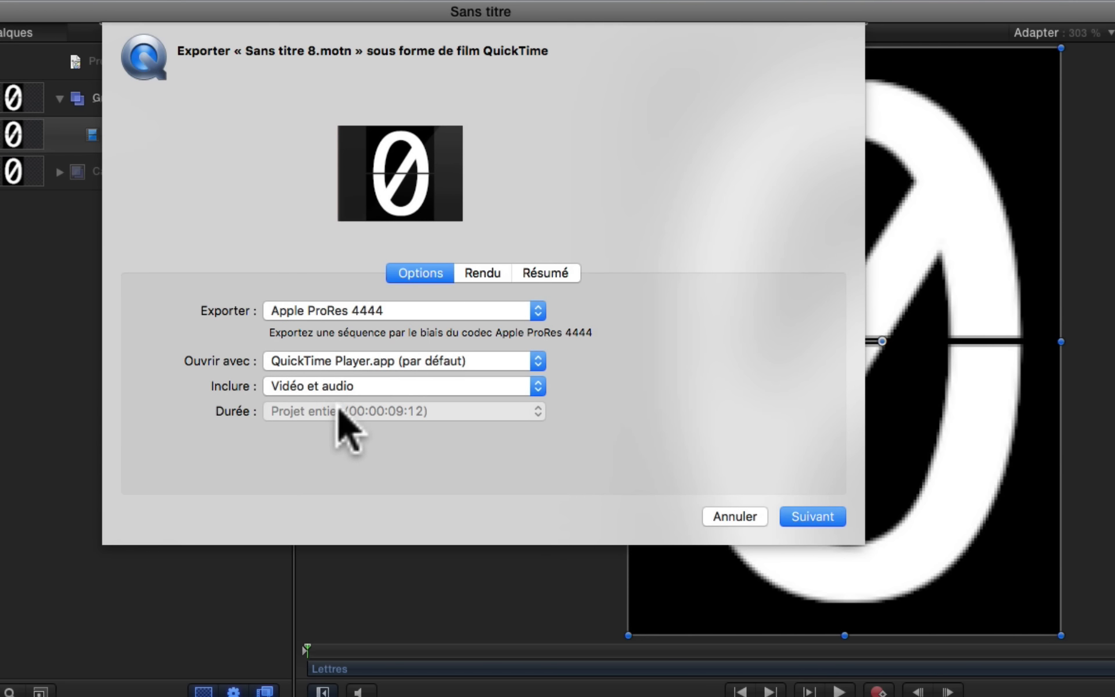
left_click(831, 518)
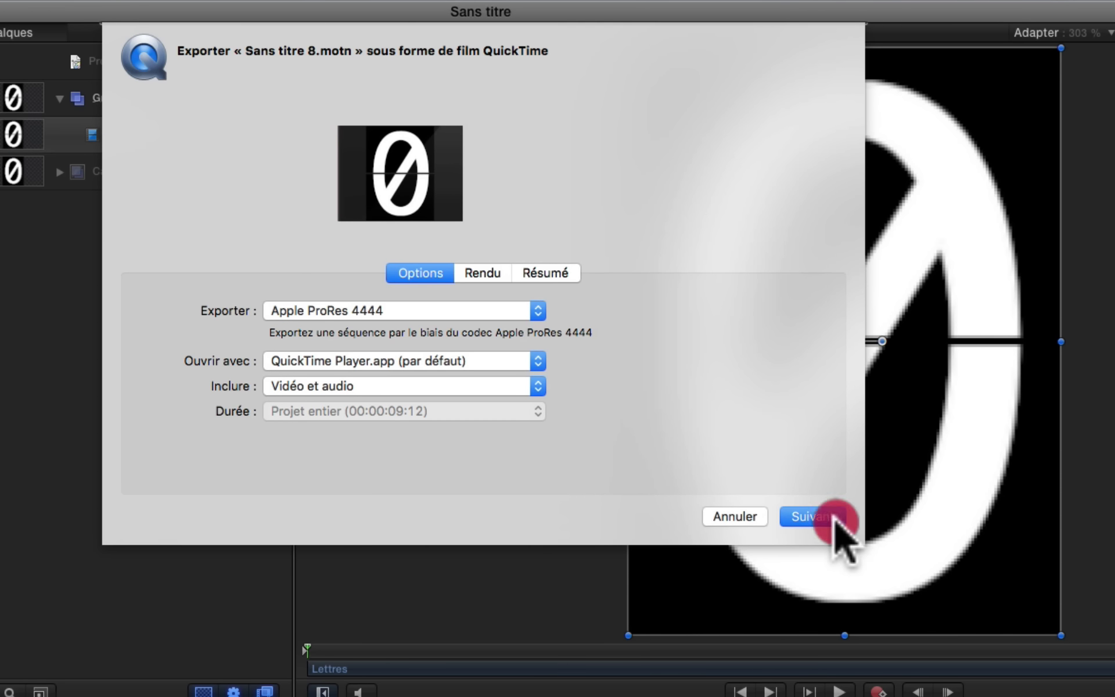
type("Lett")
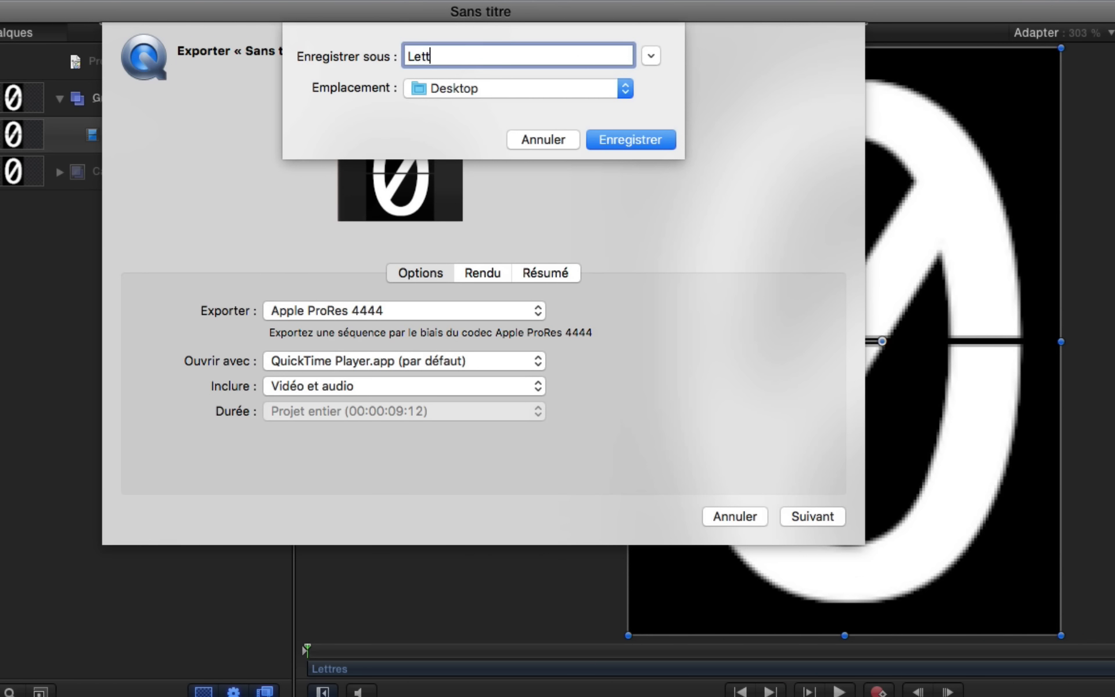
type("re def")
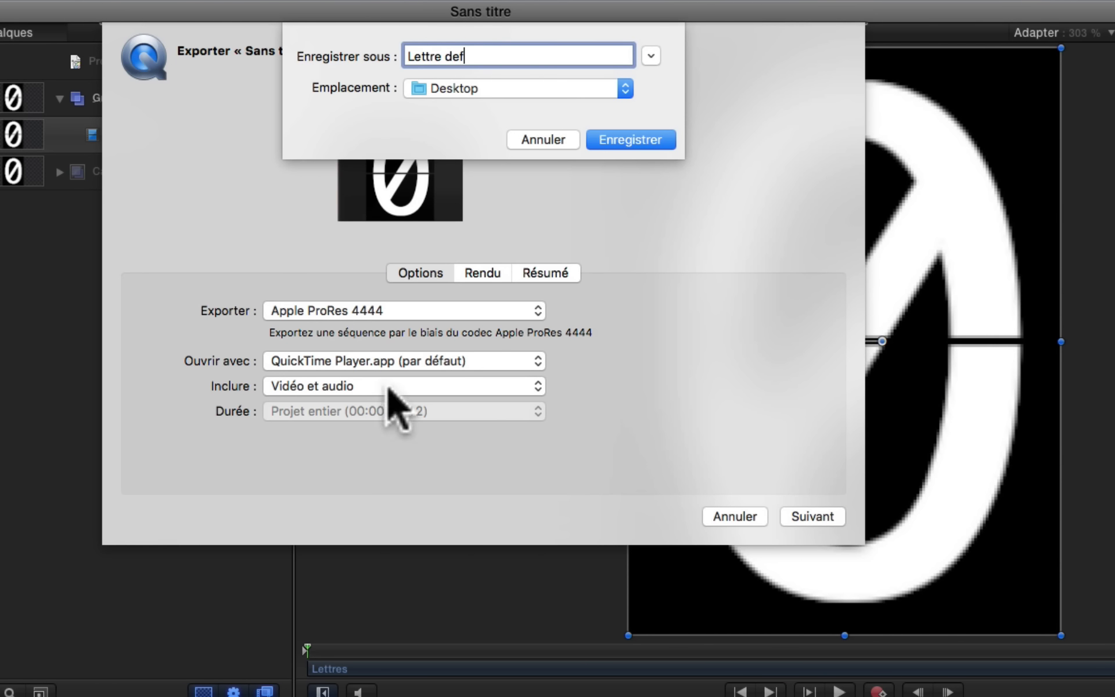
left_click(663, 141)
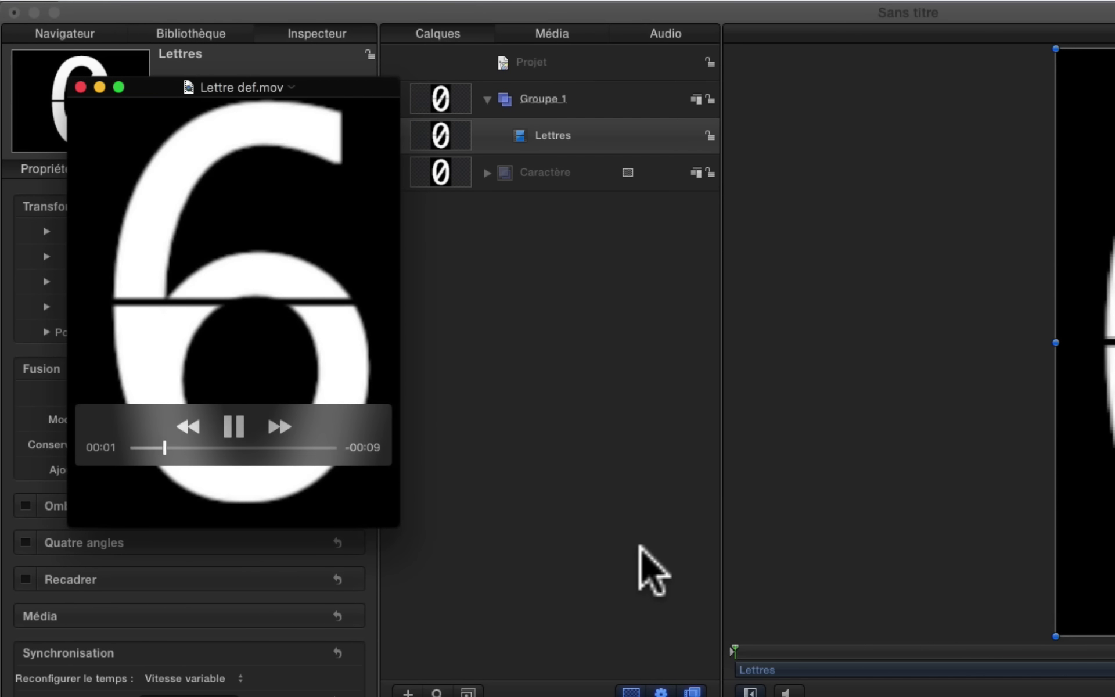
- Close the exported movie's preview, the project without saving its changes, and the panneau affichage aéroport folder window
left_click(81, 87)
left_click(631, 408)
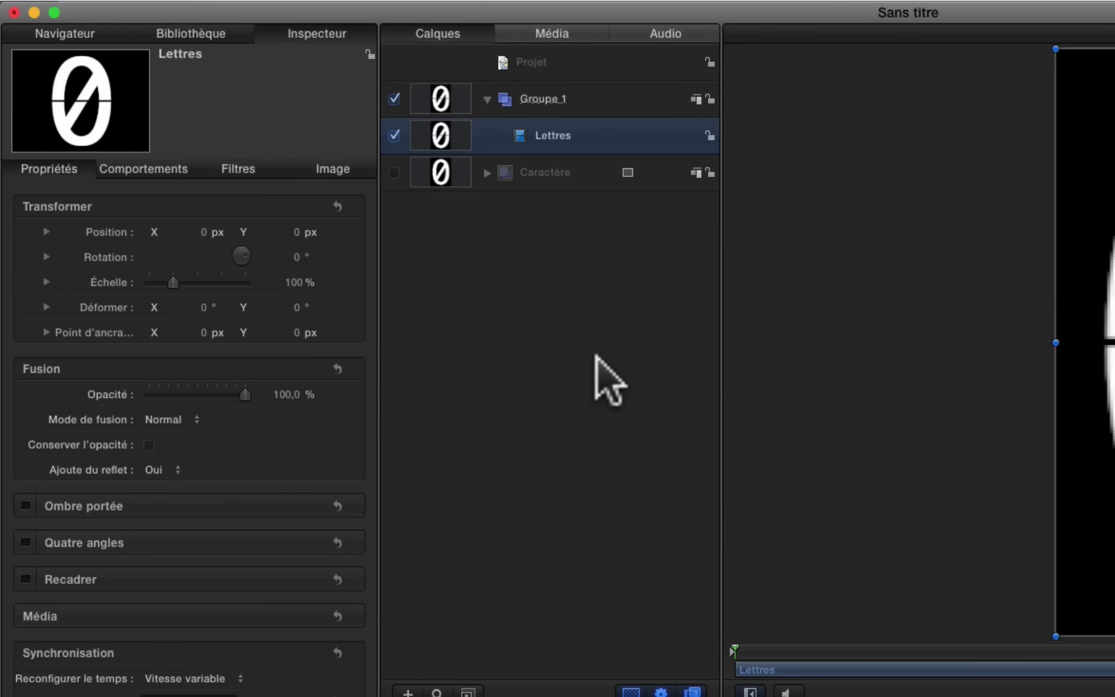
left_click(14, 12)
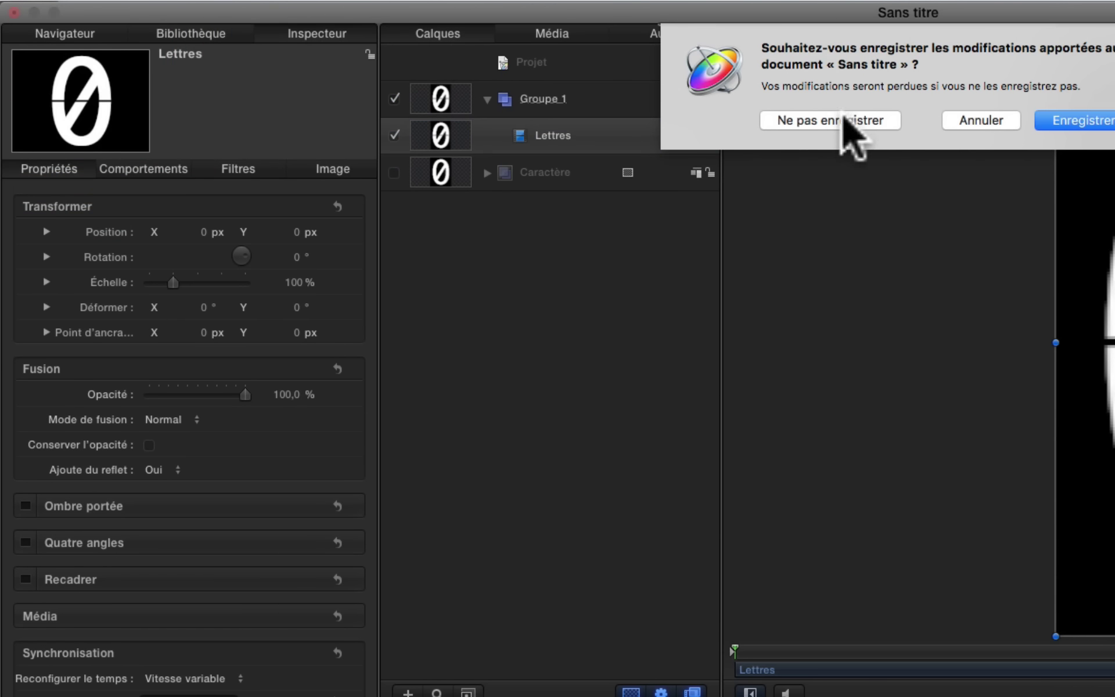
left_click(844, 119)
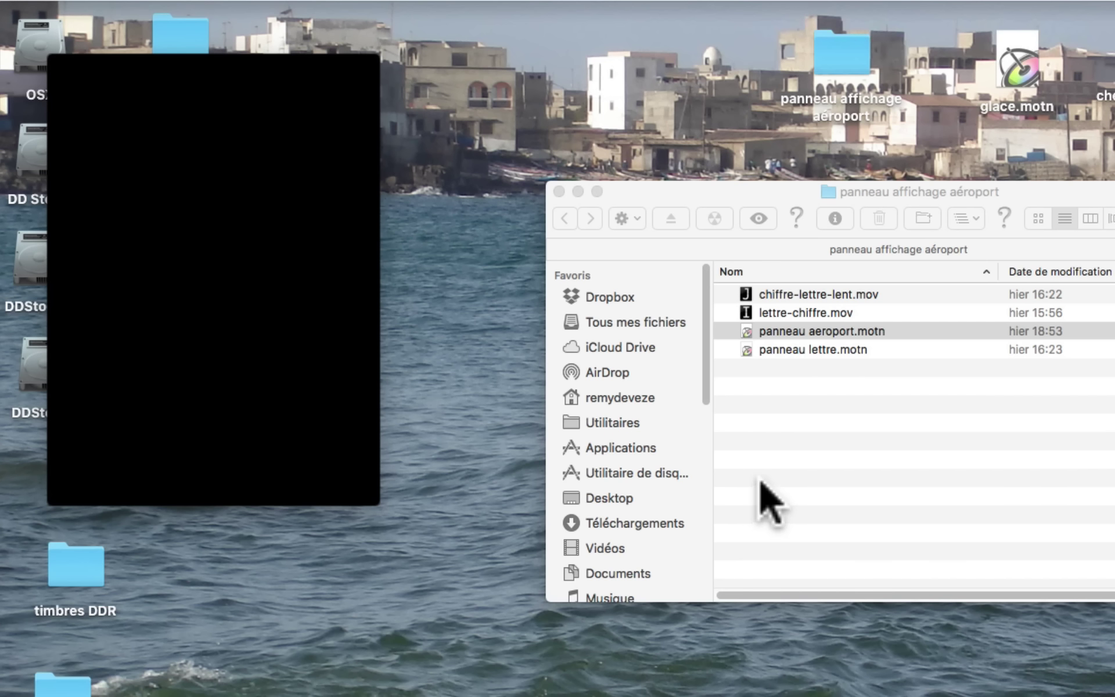
left_click(560, 192)
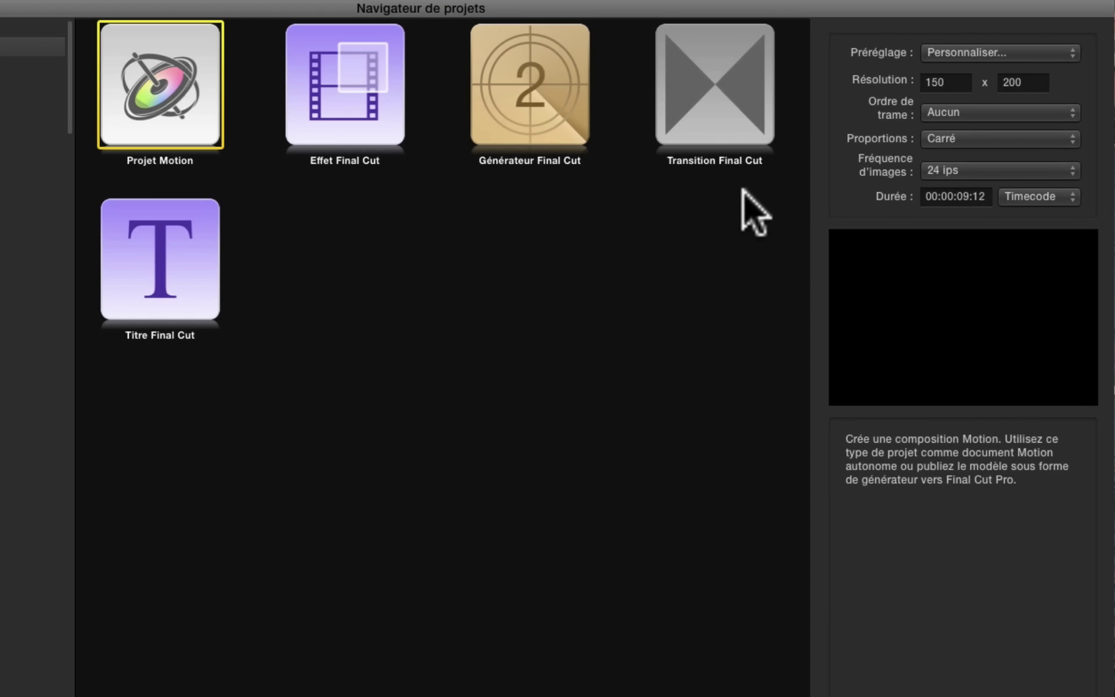
- Configure a new Motion project with the Broadcast HD 1080 preset and a frame rate of 24 ips
left_click(1071, 55)
left_click(1011, 52)
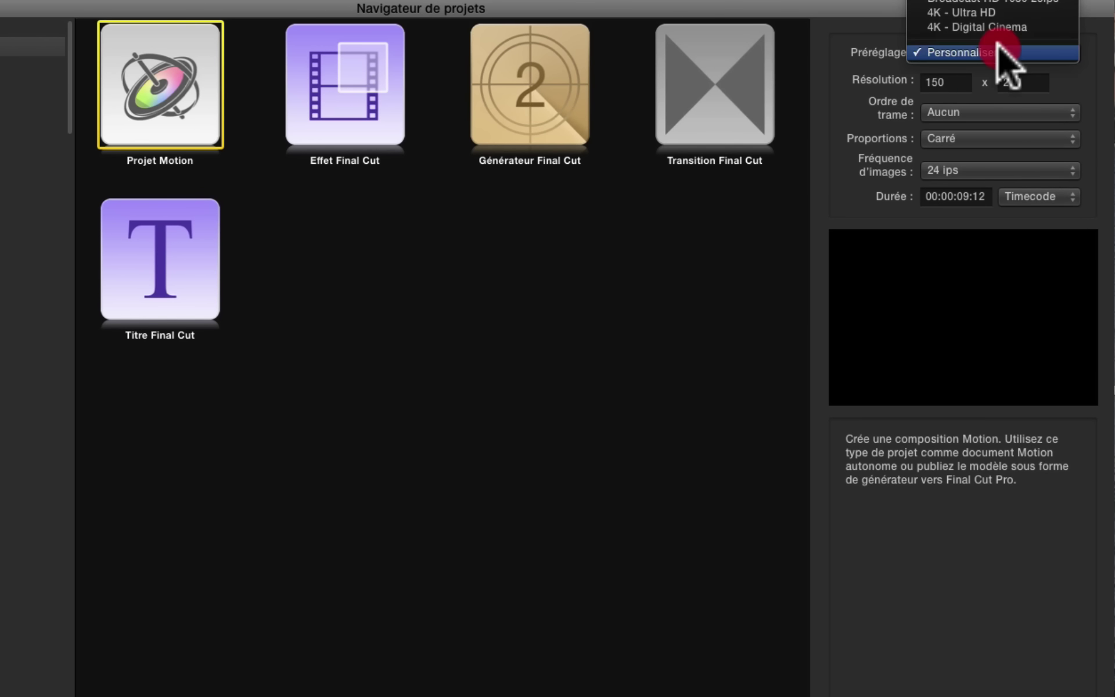
scroll(1014, 17, "up", 5)
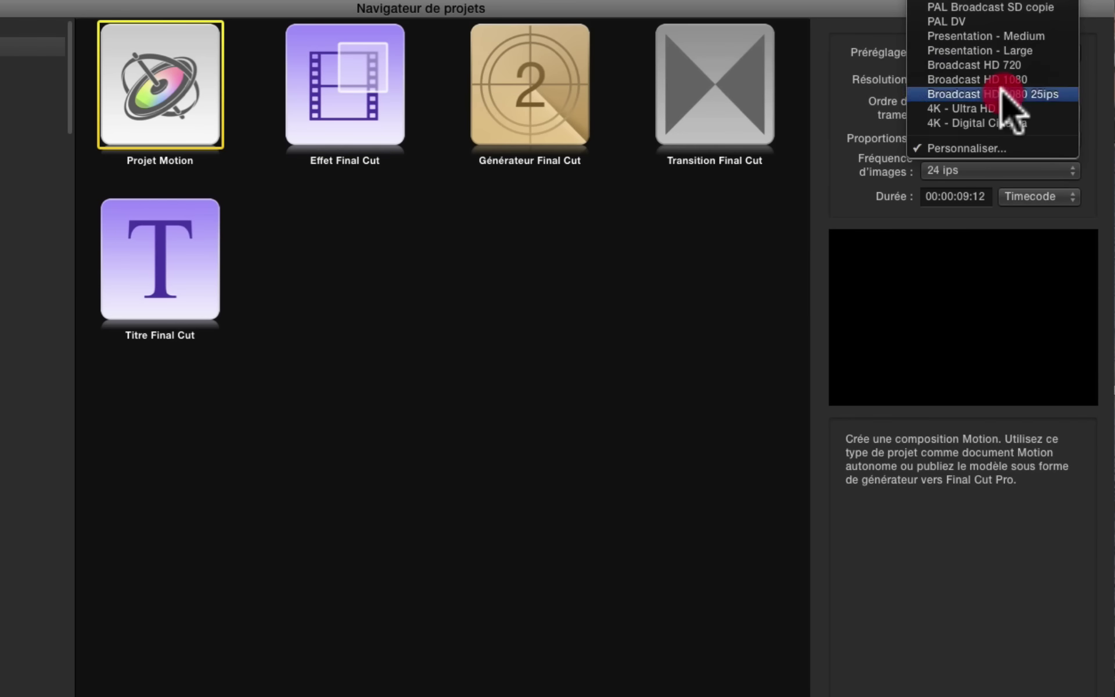
left_click(989, 79)
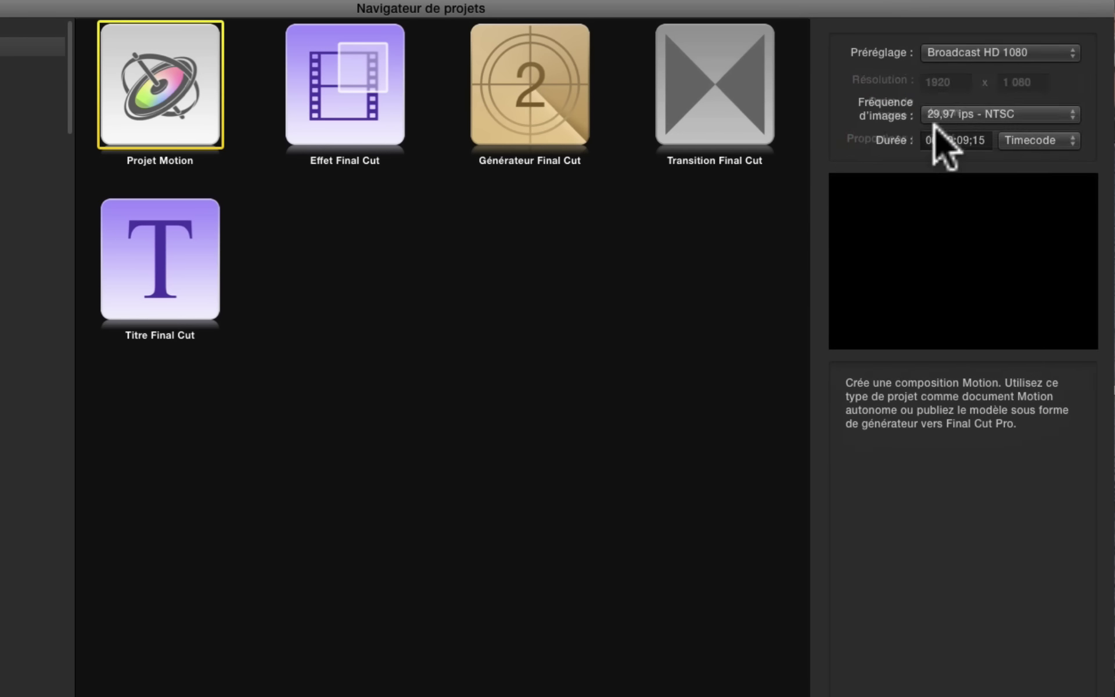
left_click(1000, 92)
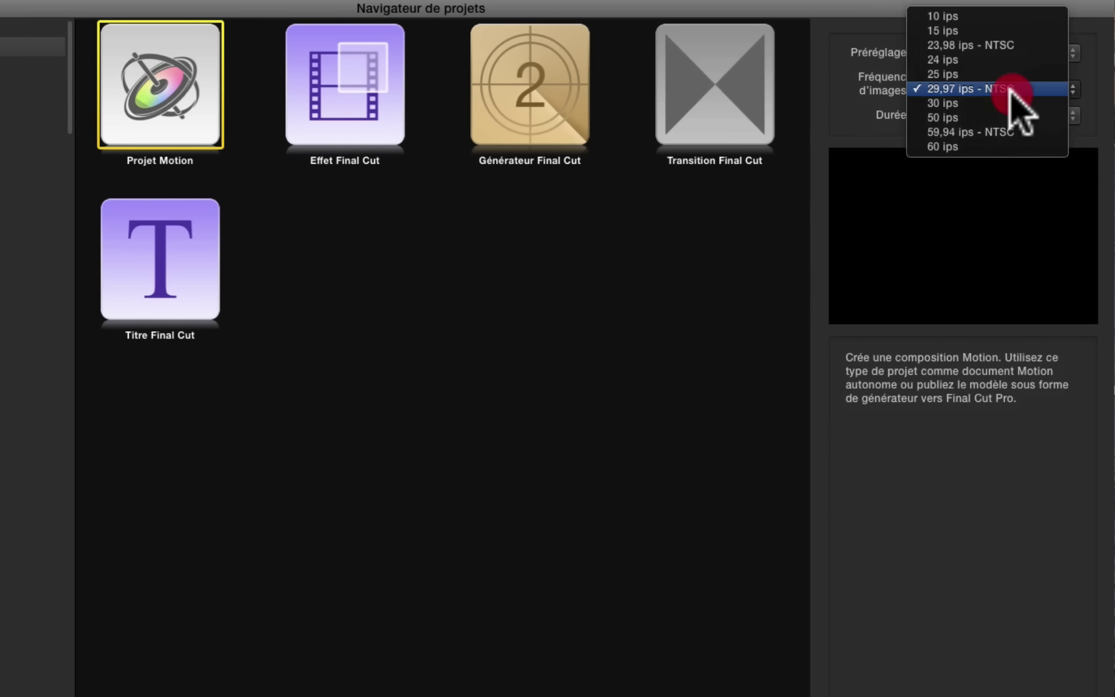
left_click(943, 61)
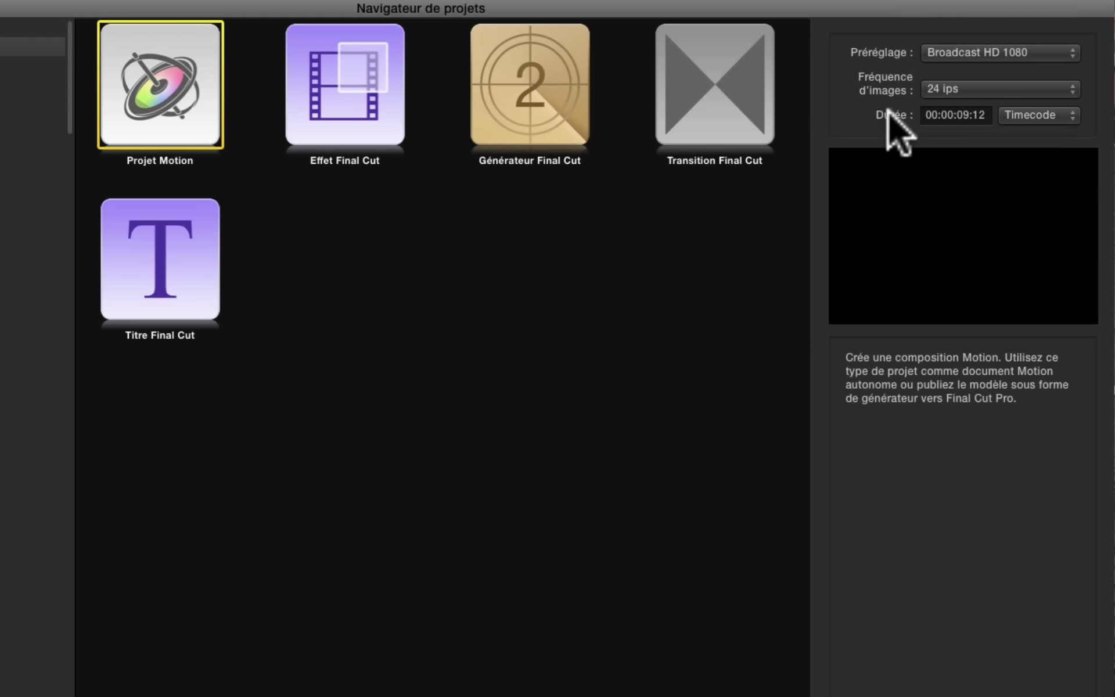
- Set the new Motion project's duration to 10 seconds in timecode and create the project
left_click_drag(922, 114, 1058, 118)
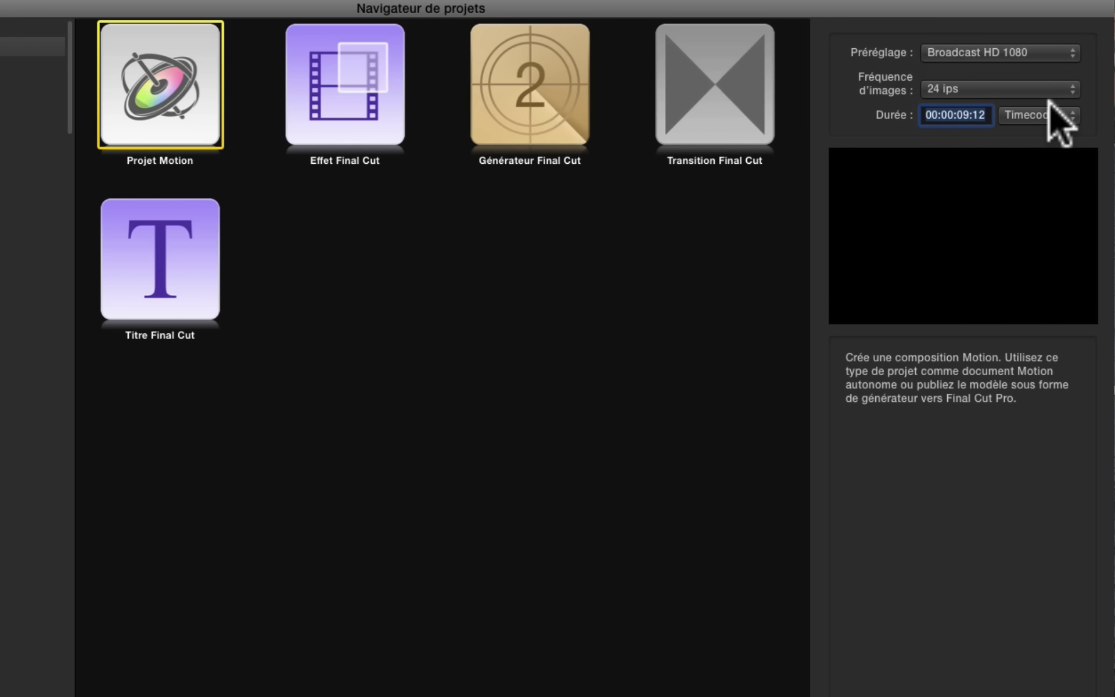
type("10.")
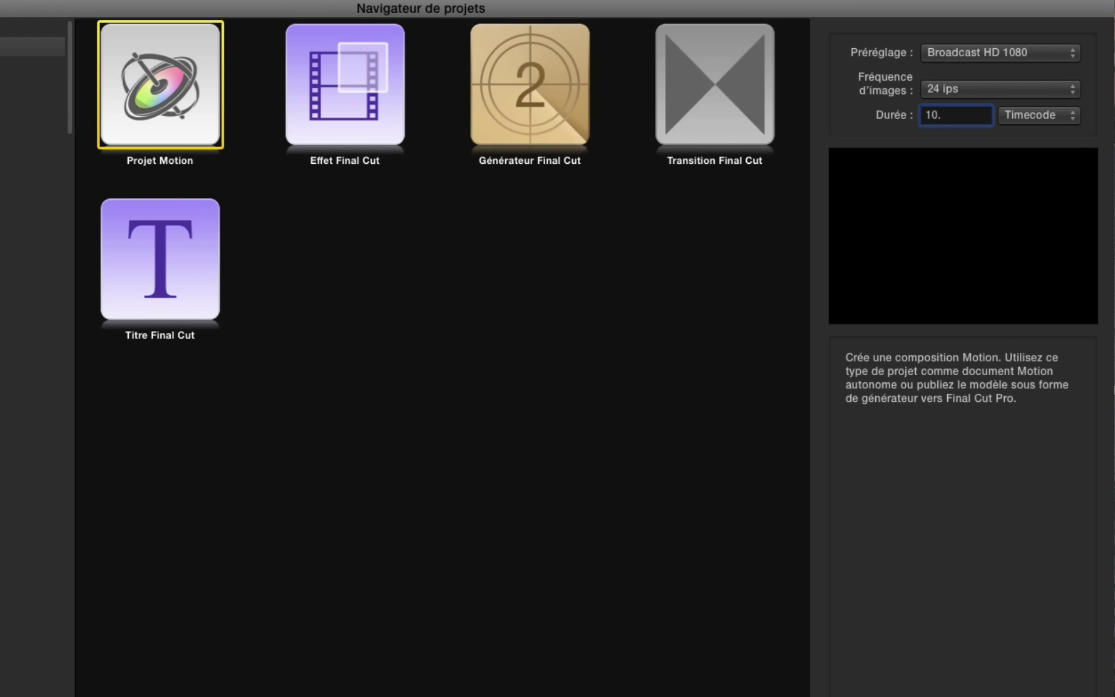
key("Return")
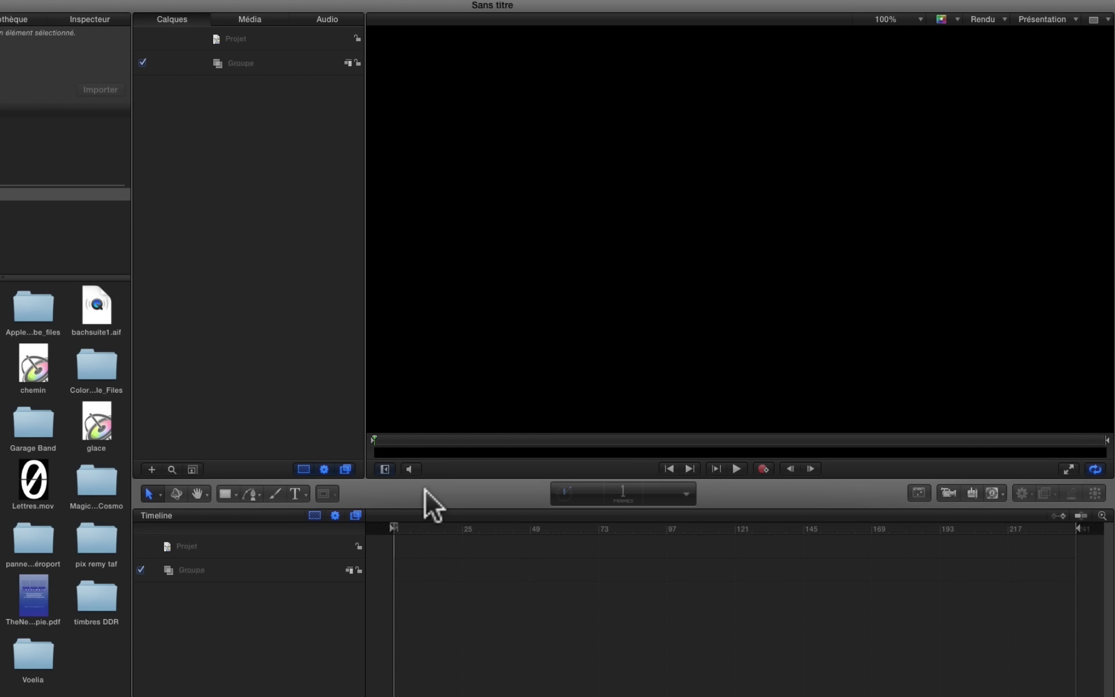
- Check the project's full length in both frames and timecode, ending on the first frame with the time display in frames
left_click_drag(400, 529, 1113, 566)
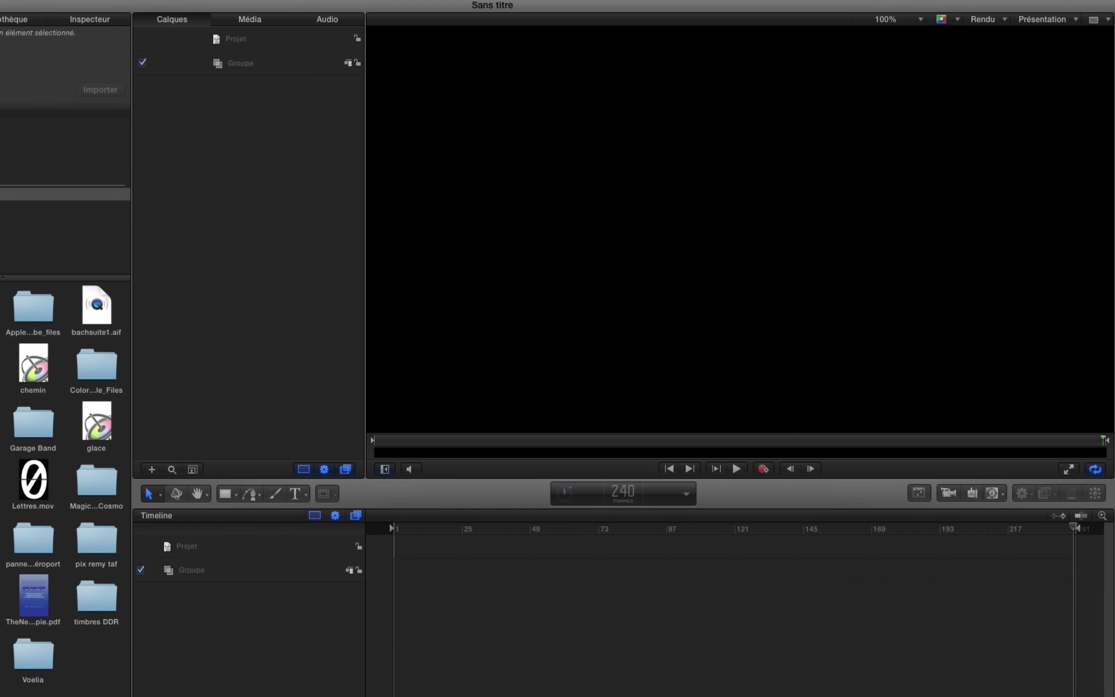
left_click(685, 494)
left_click(691, 505)
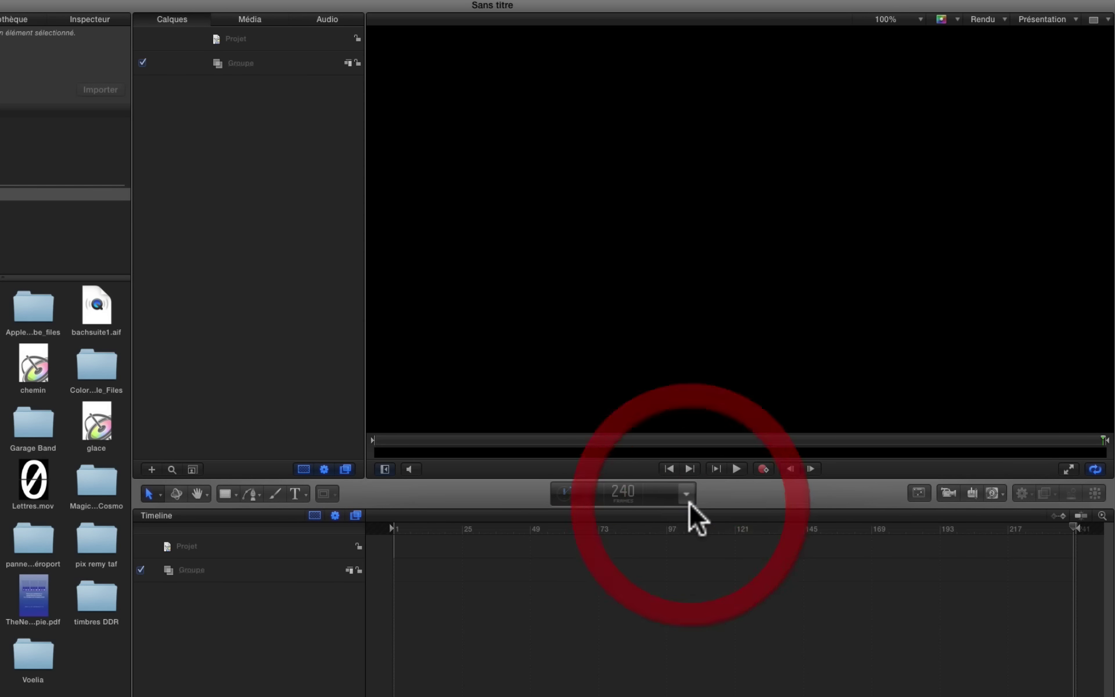
left_click_drag(1069, 524, 323, 573)
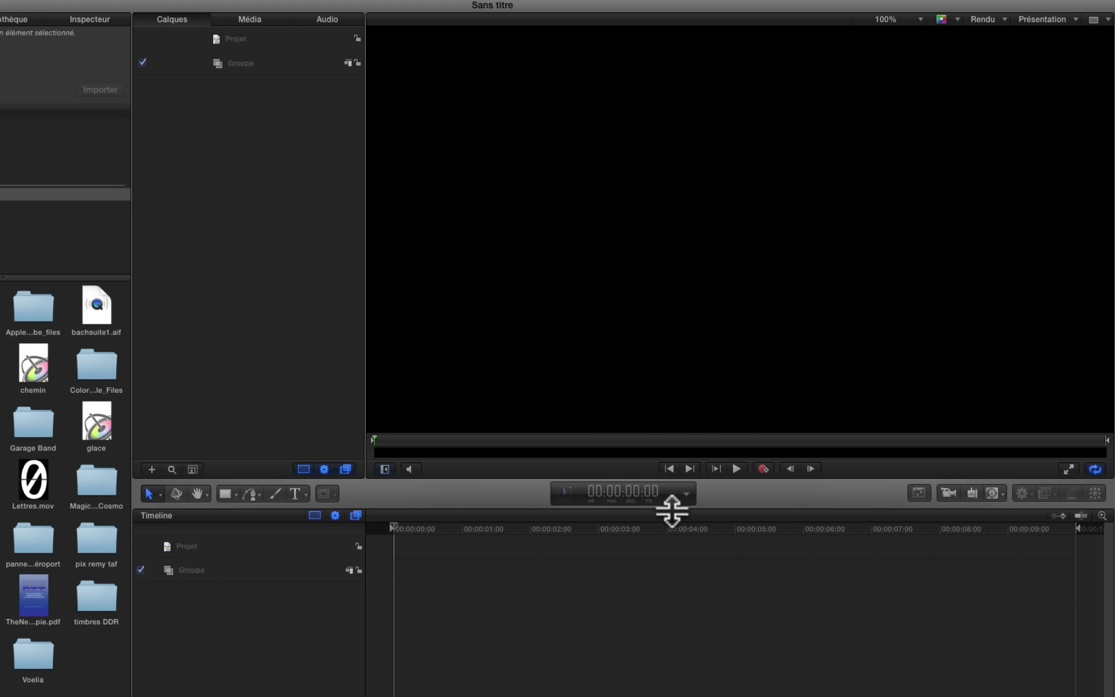
left_click(687, 495)
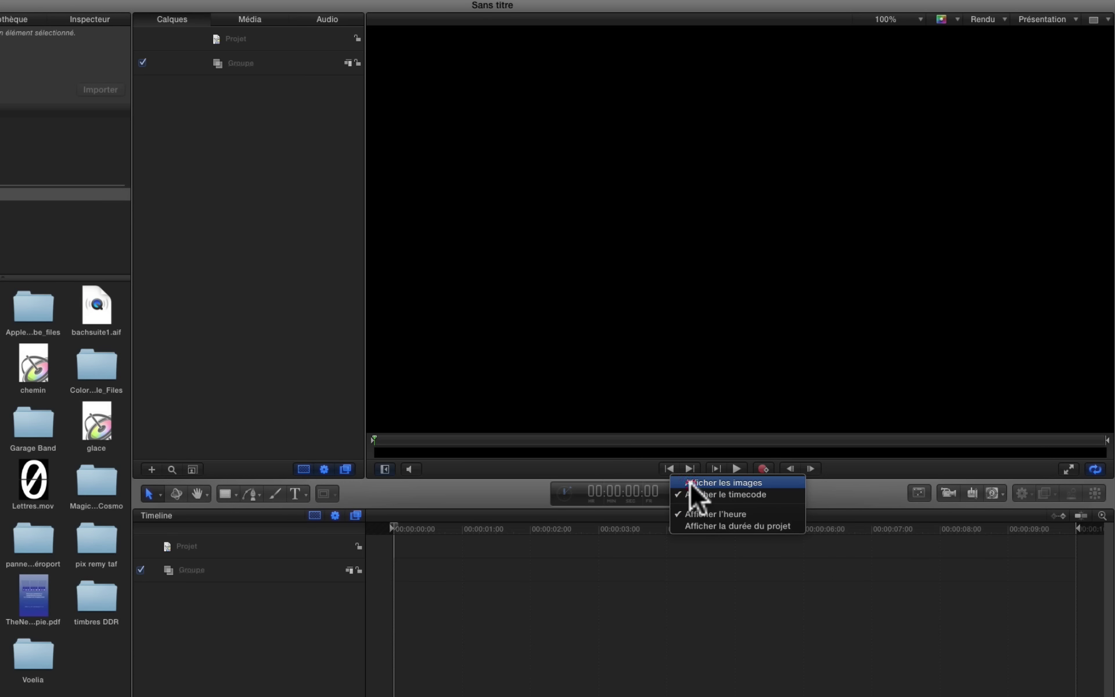
left_click(693, 483)
- Add Lettre def.mov from the Desktop to the project's layers
left_click_drag(21, 511, 173, 223)
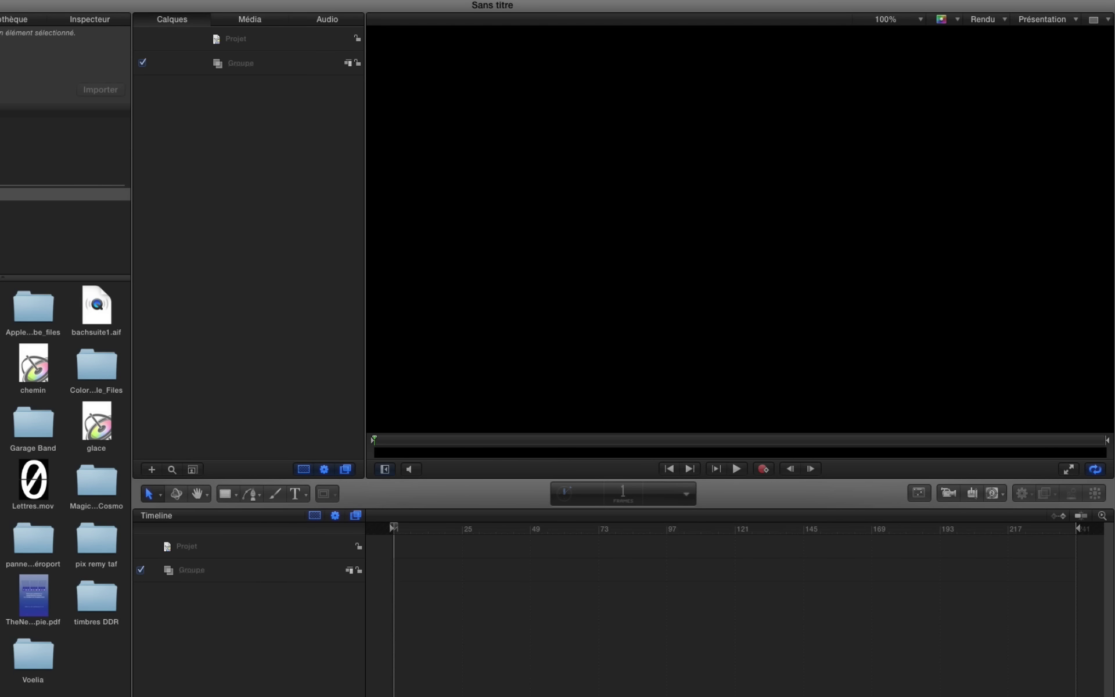
left_click_drag(343, 244, 370, 213)
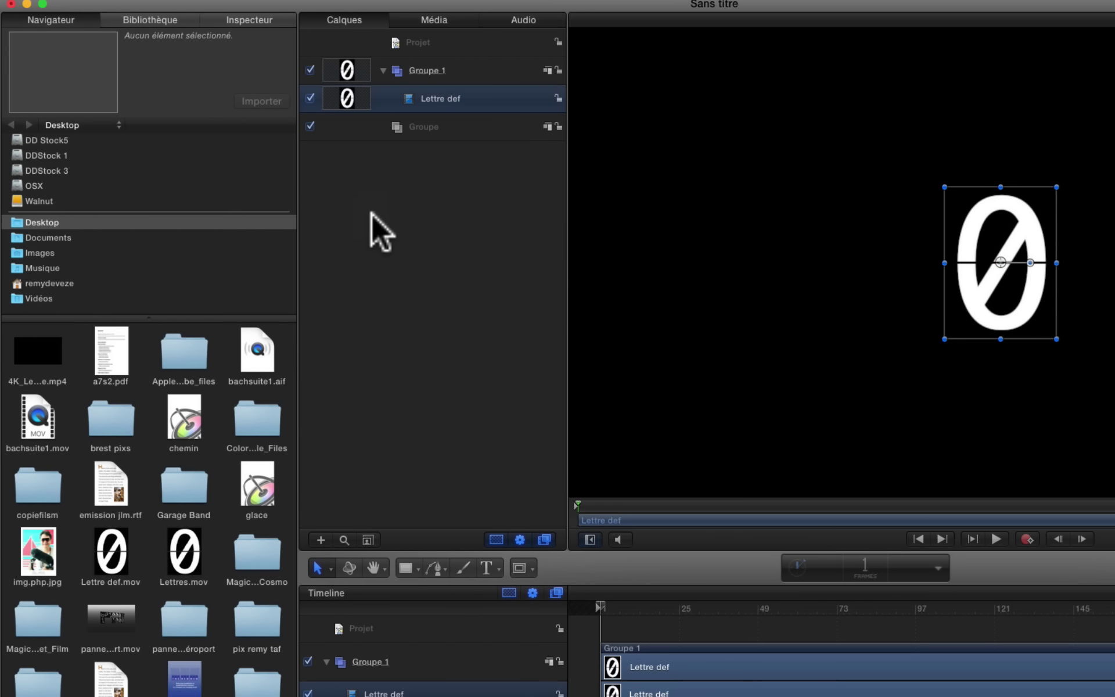
left_click_drag(524, 510, 549, 635)
- Add the Dégradé generator in its own group above the Lettre def group
left_click(160, 22)
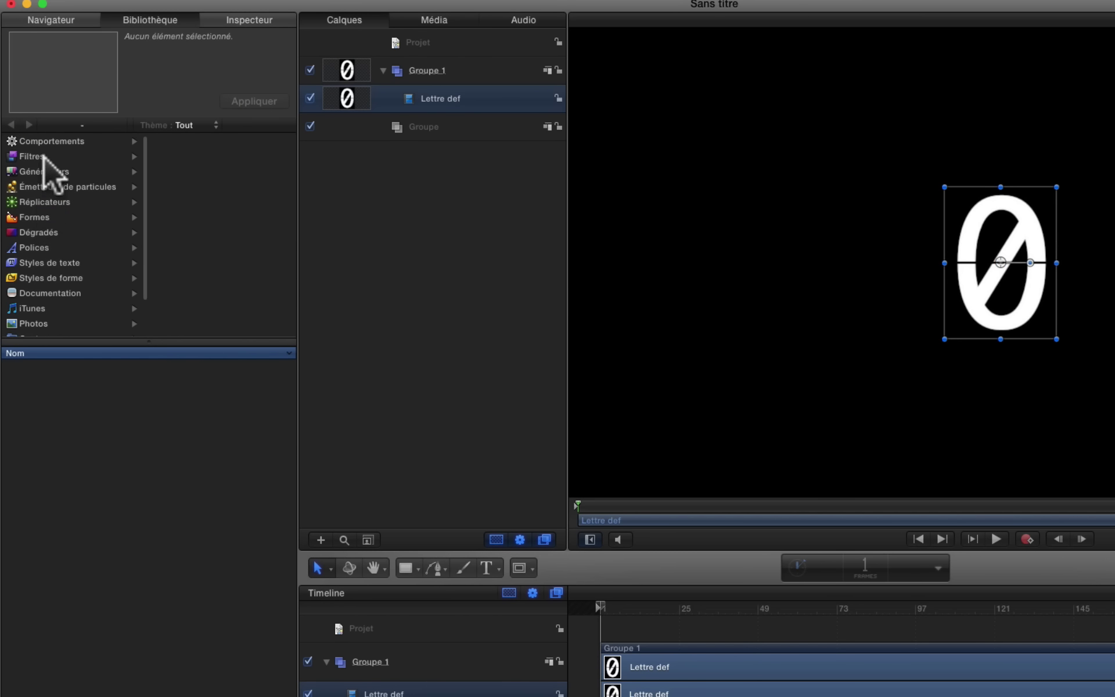
left_click(44, 171)
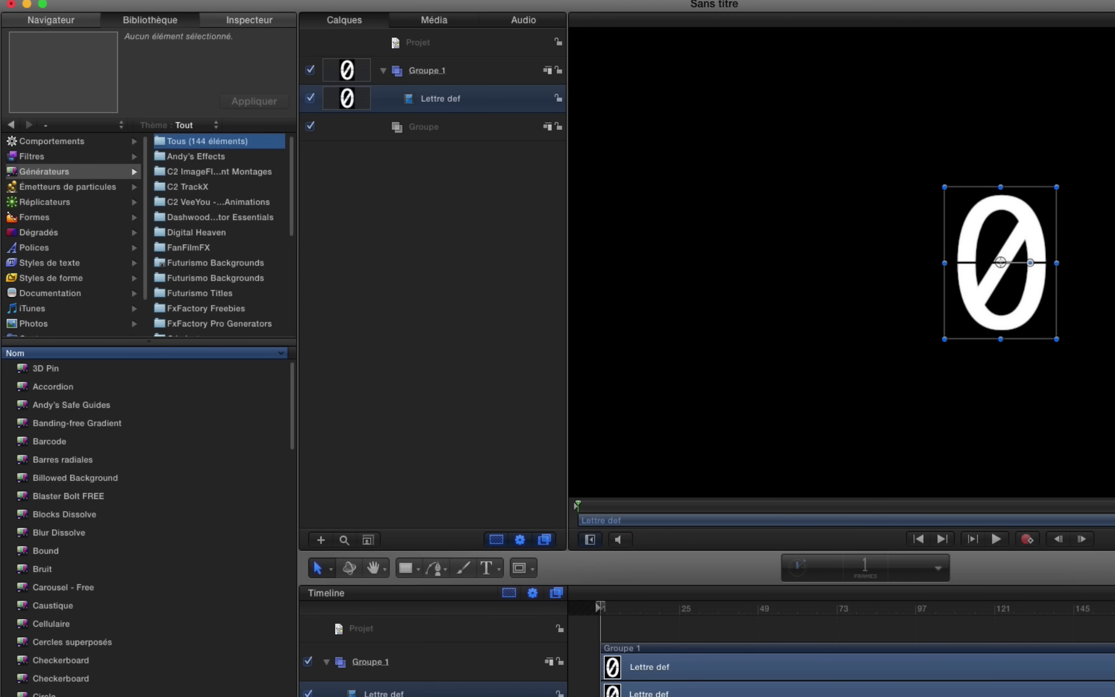
scroll(145, 523, "down", 5)
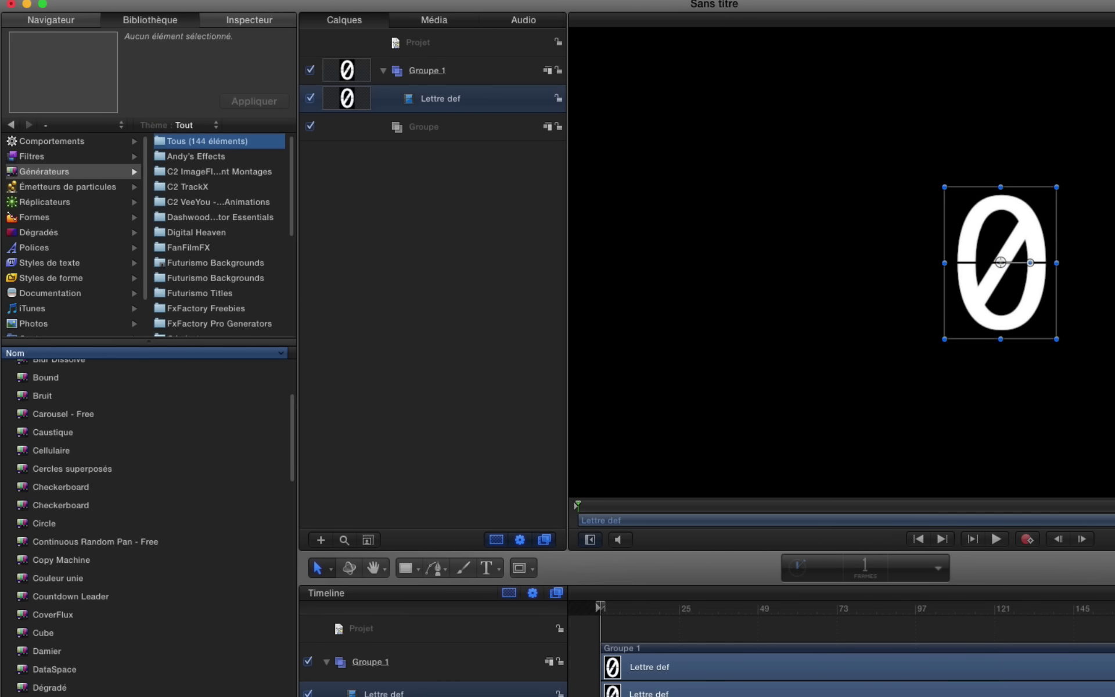
left_click_drag(21, 685, 381, 372)
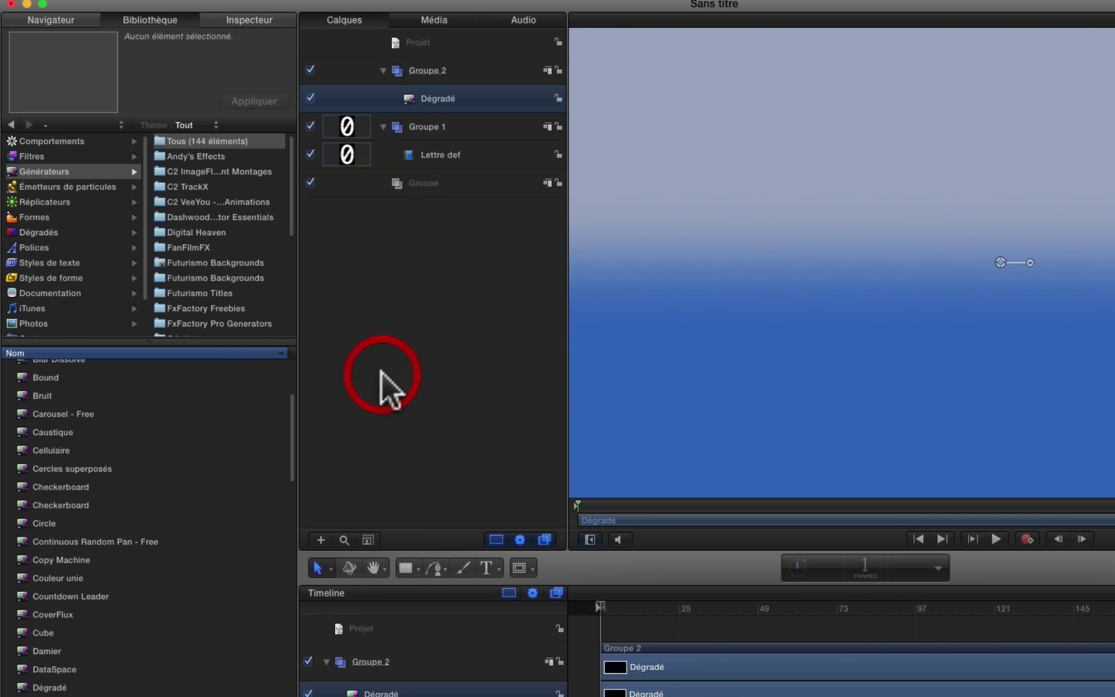
- Apply the light-grey-to-black preset to the Dégradé generator's gradient
left_click(447, 107)
left_click(246, 20)
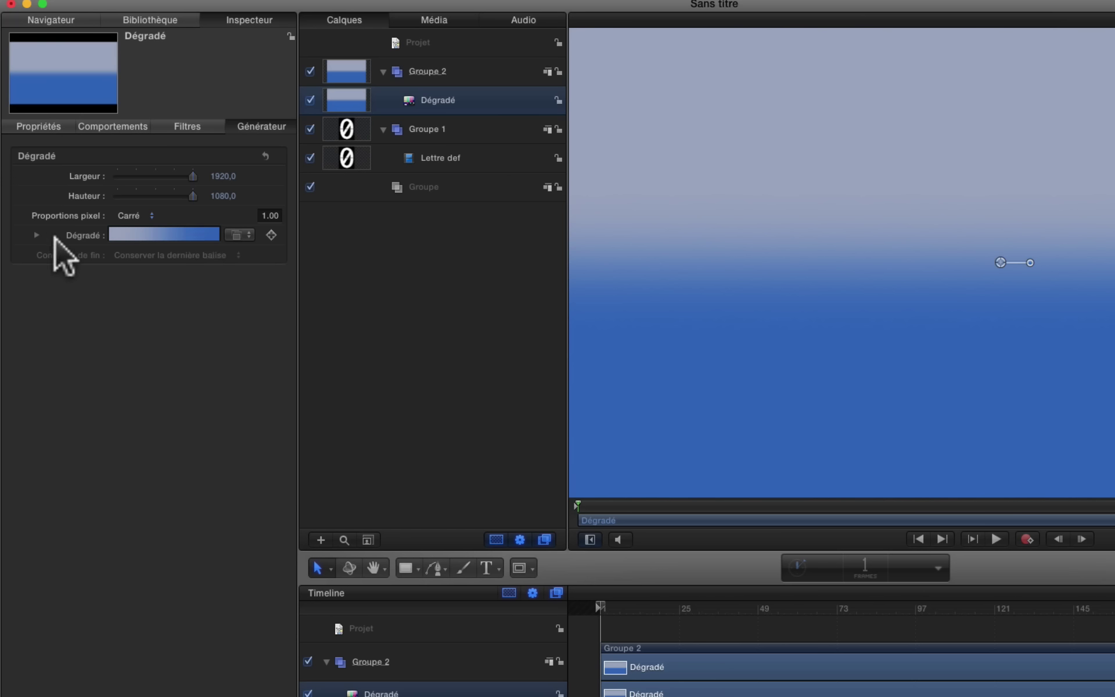
left_click(249, 234)
left_click(266, 451)
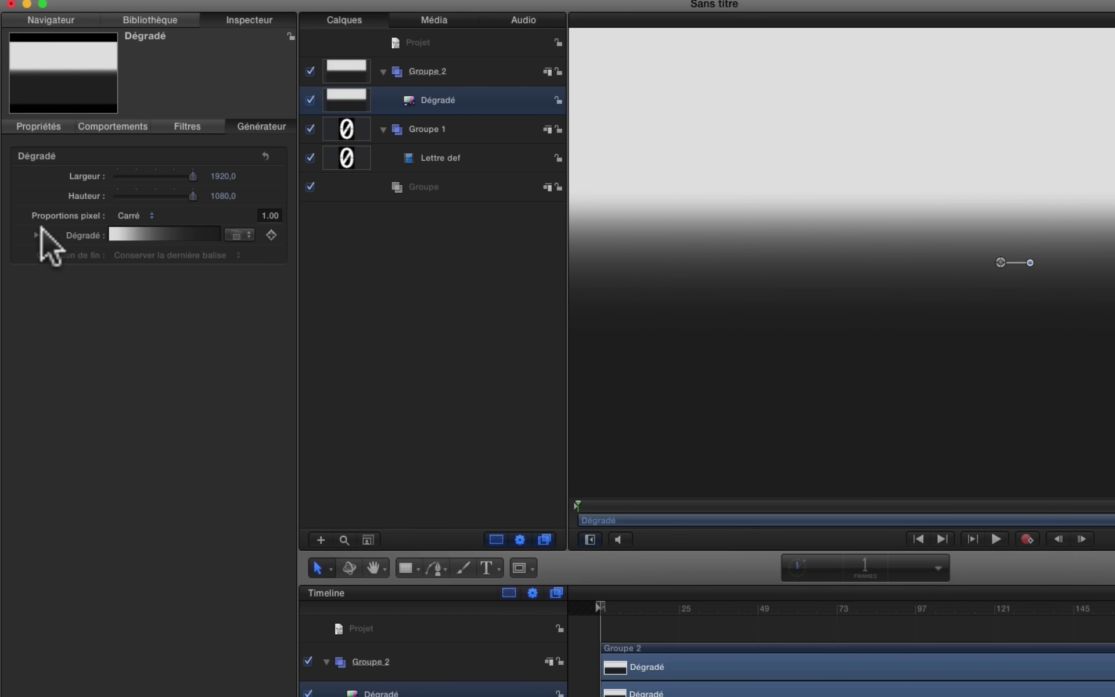
- Set the linear gradient's start (Début) Y to 600 px and its end (Fin) Y to -500 px
left_click(36, 234)
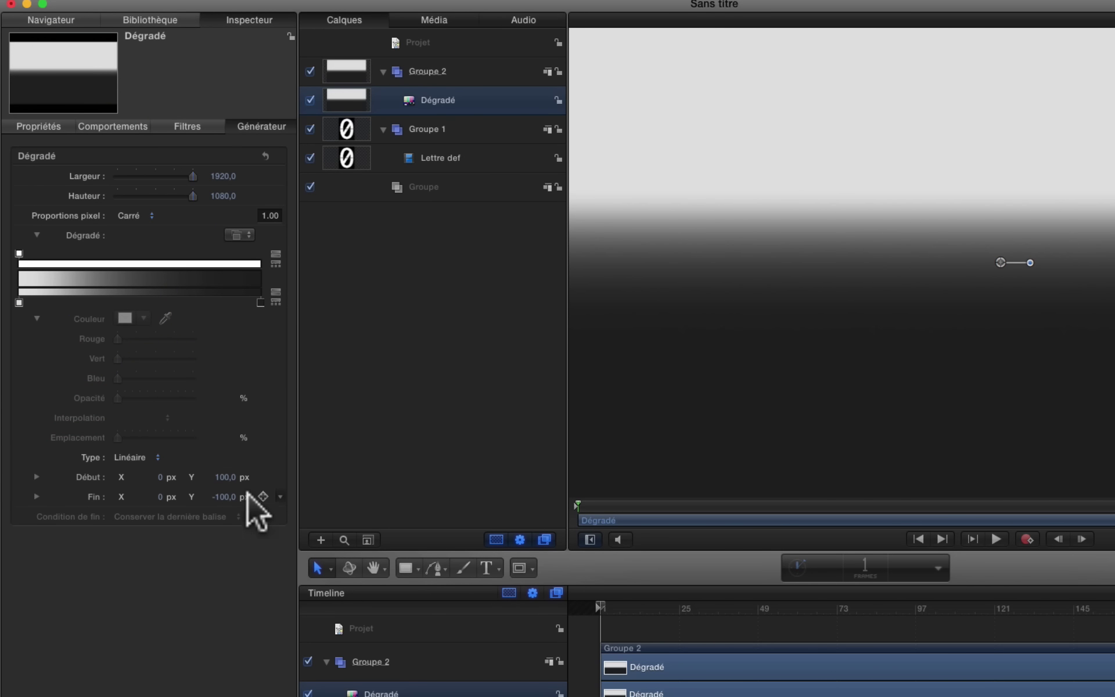
left_click(222, 477)
type("600")
key("Return")
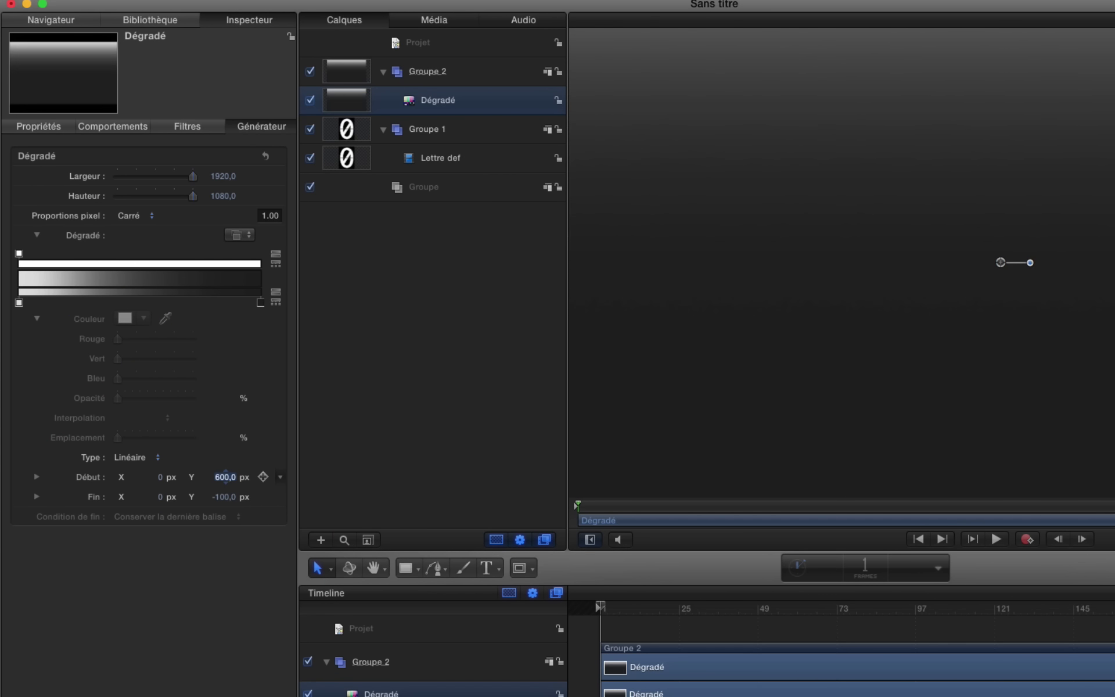
left_click(225, 495)
type("-9500")
type("0")
key("Return")
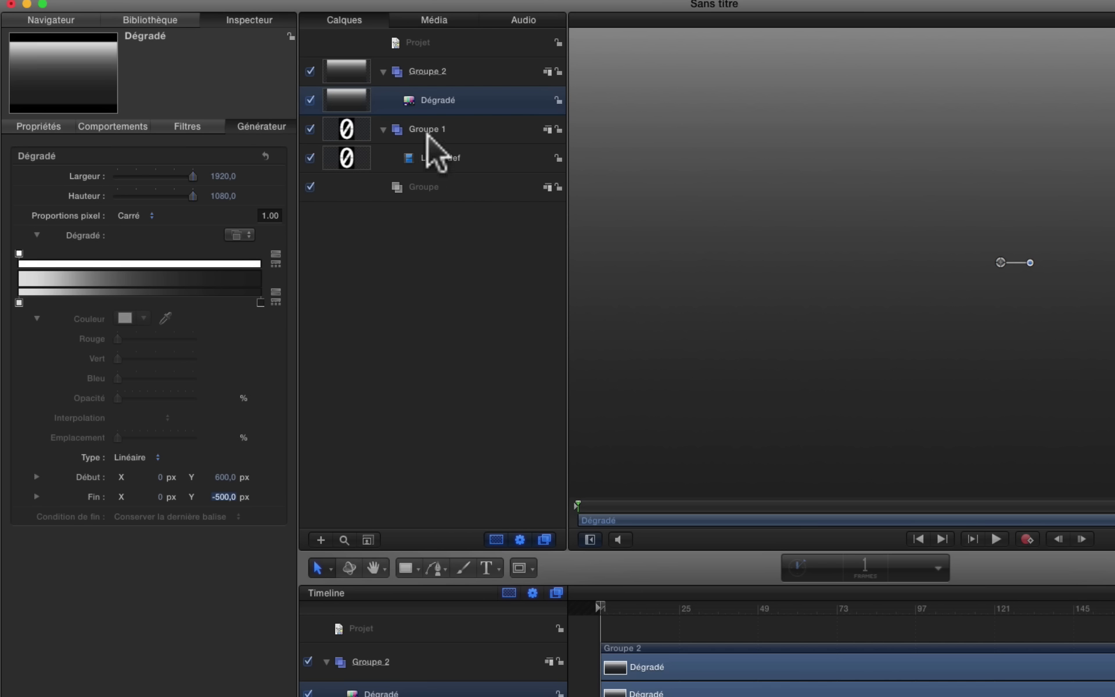
- Rename the gradient's group as Dégradé and collapse it in the layer list
left_click(420, 71)
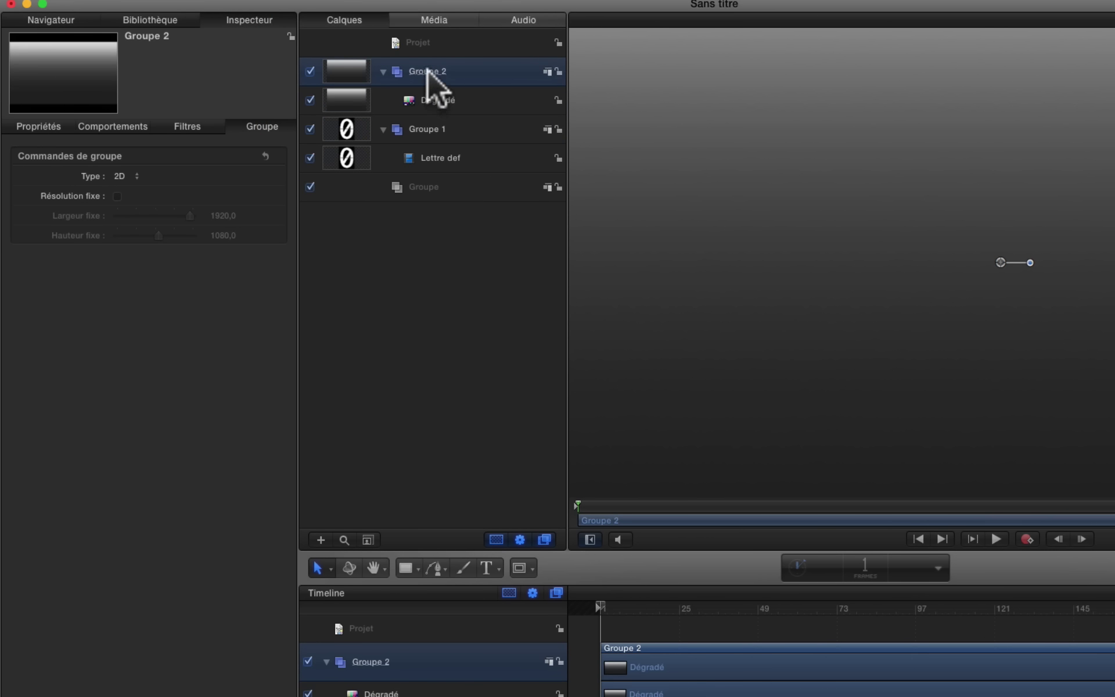
left_click(429, 73)
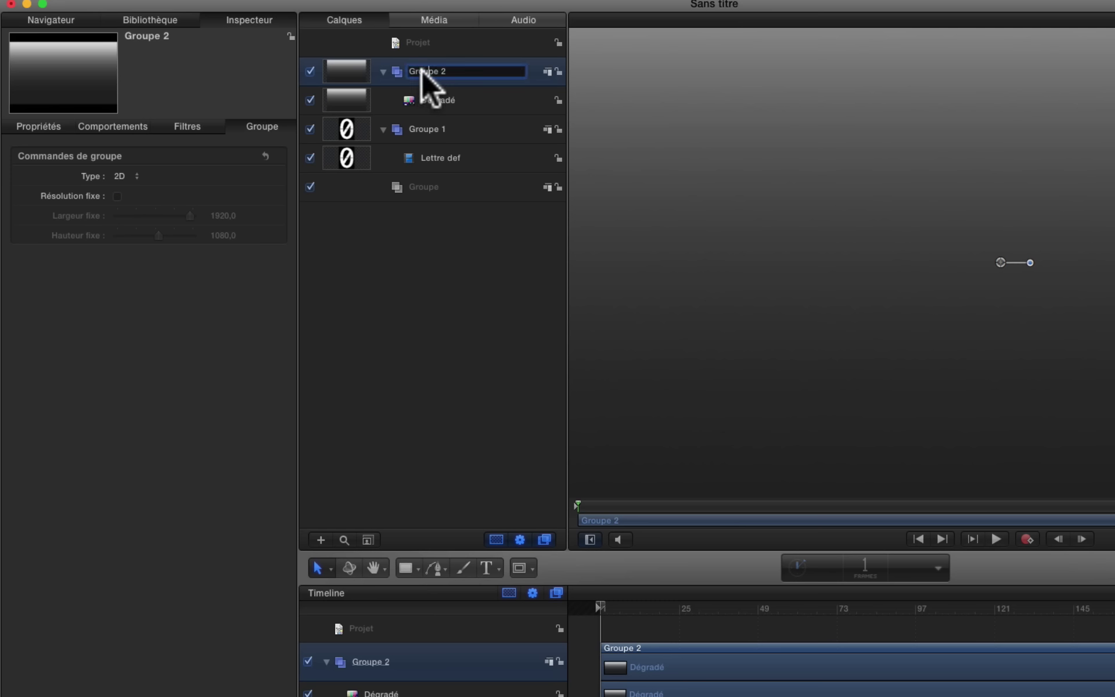
left_click_drag(420, 71, 326, 54)
type("Dégradé")
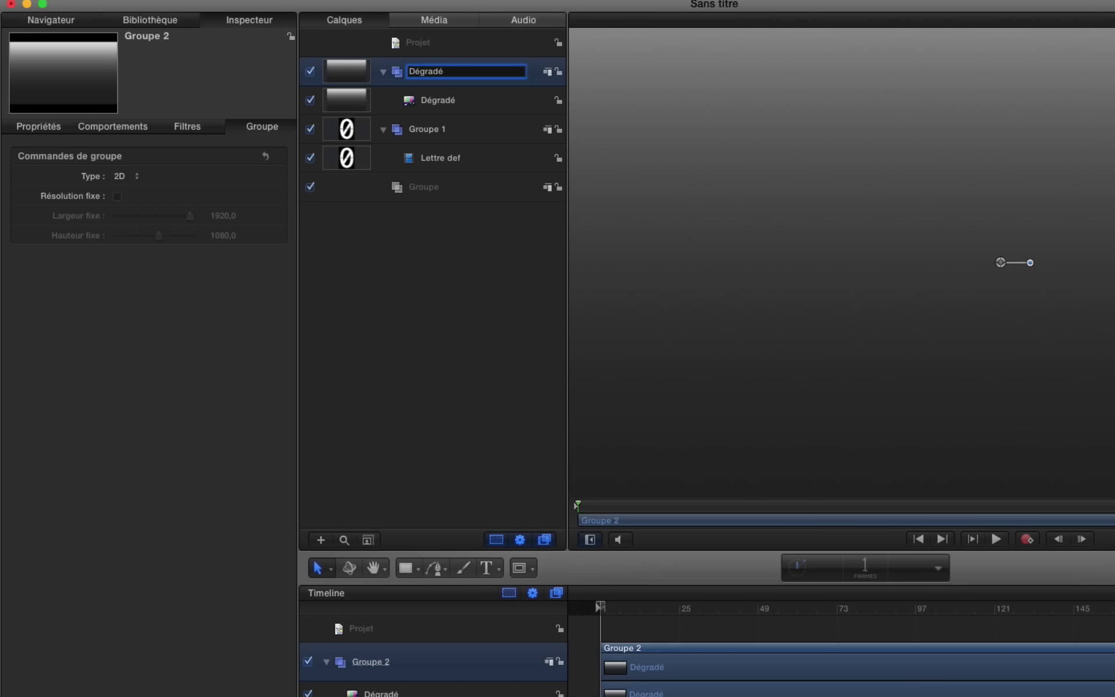
key("Return")
left_click(381, 69)
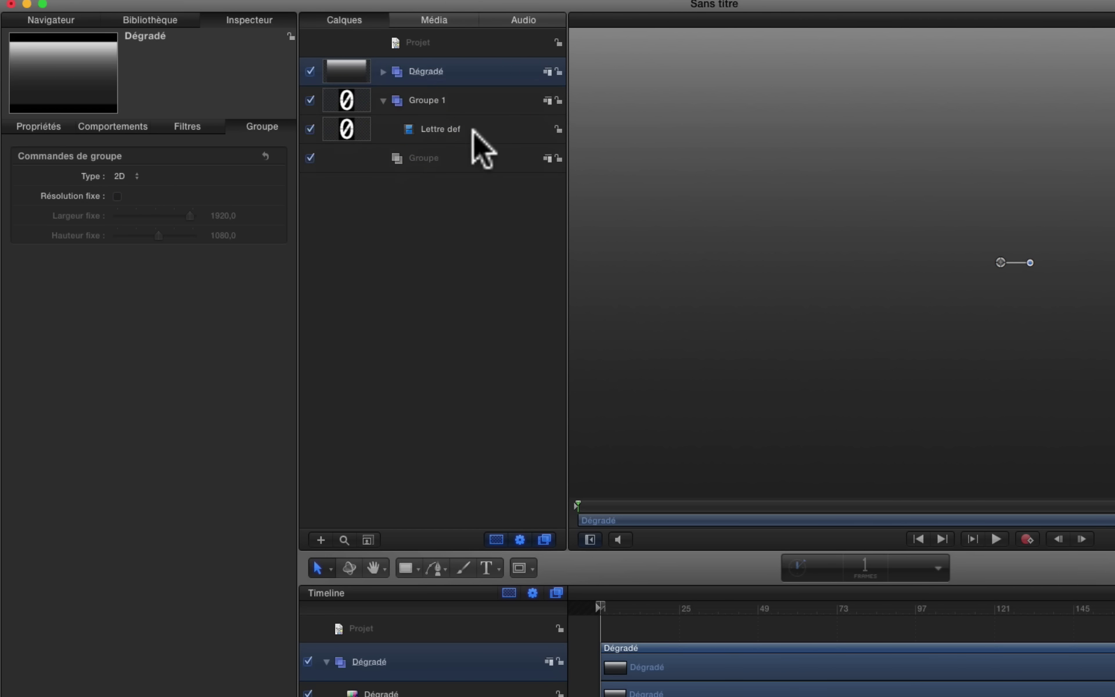
- Duplicate the Lettre def layer and place the copy in the empty group, stacked above the Dégradé group
left_click(463, 130)
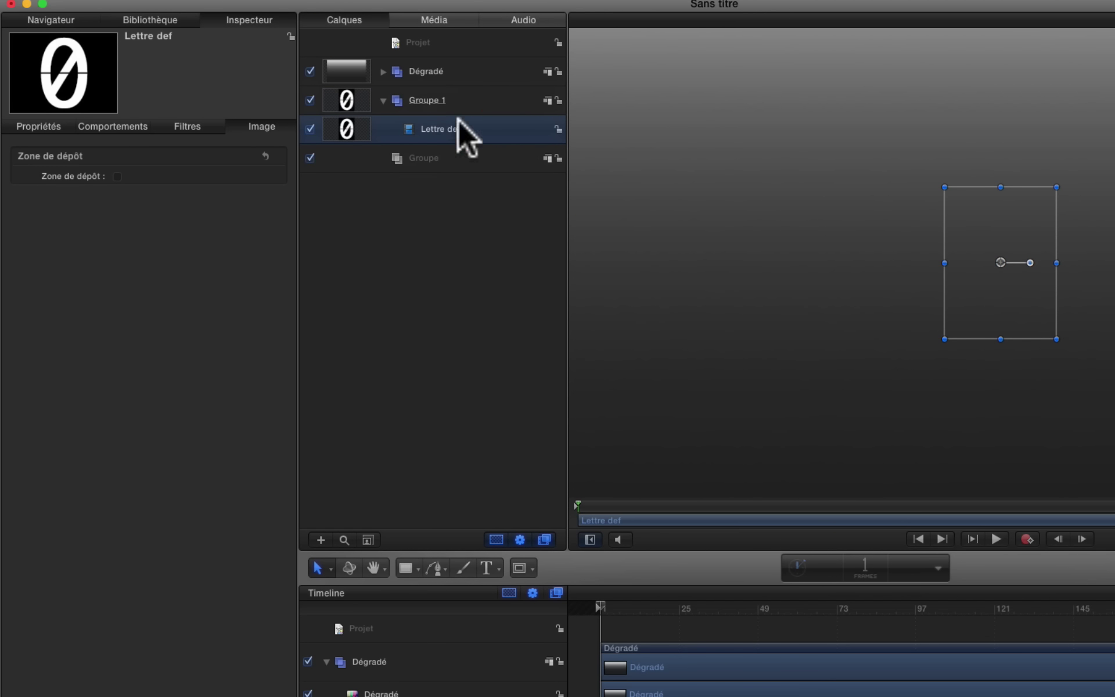
right_click(451, 128)
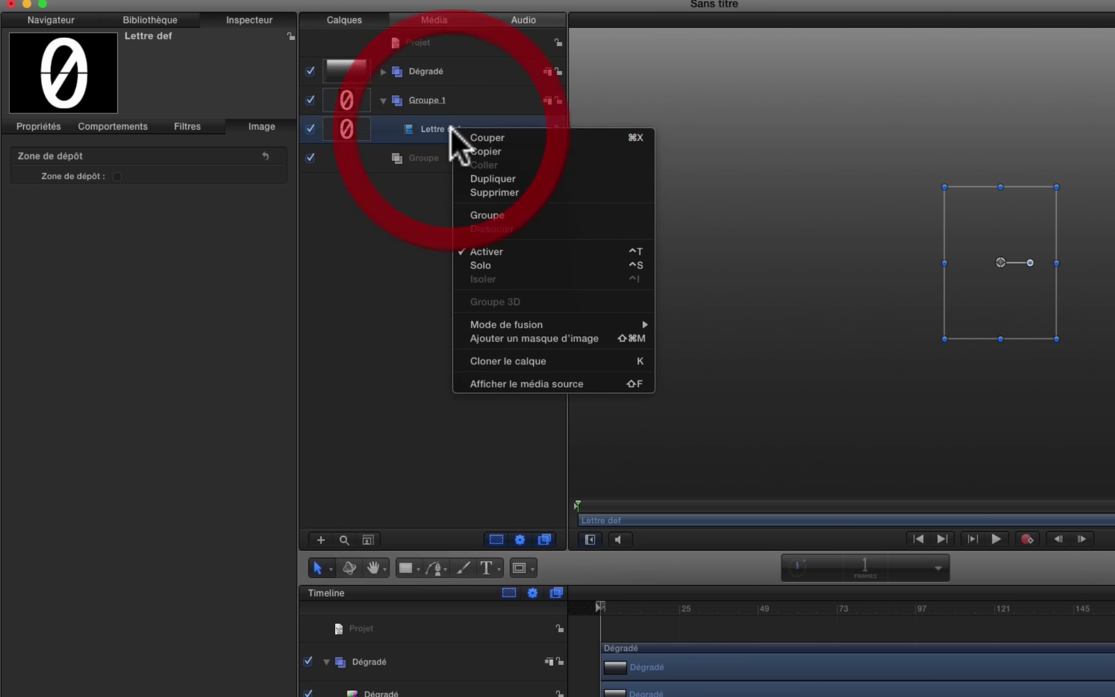
left_click(480, 178)
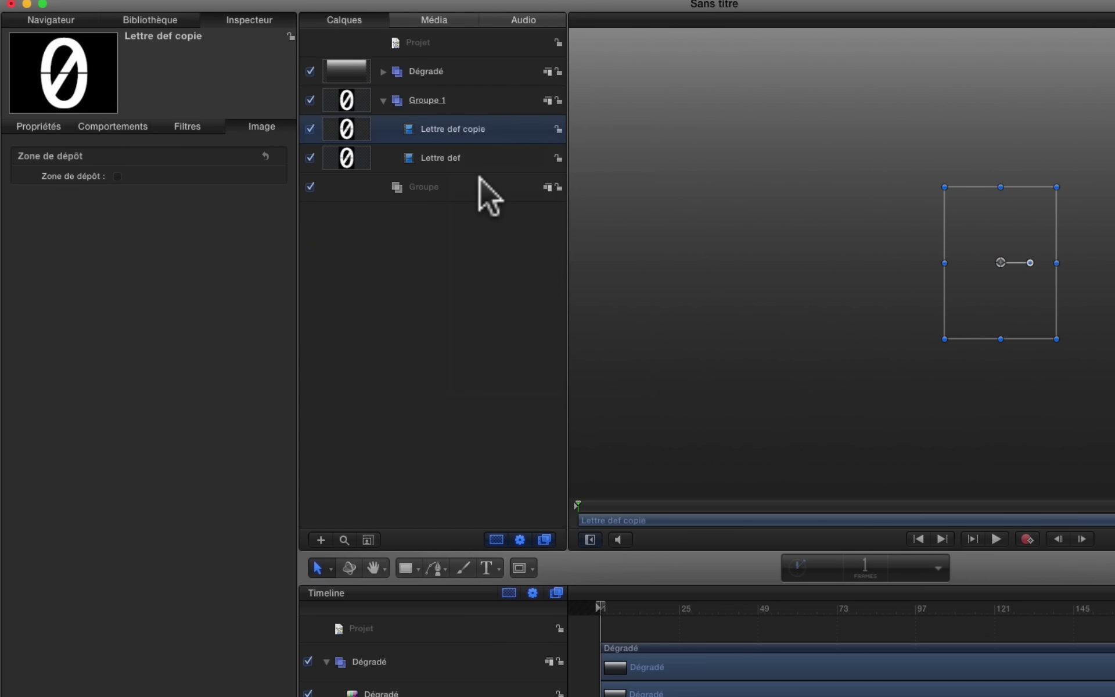
left_click_drag(430, 128, 435, 50)
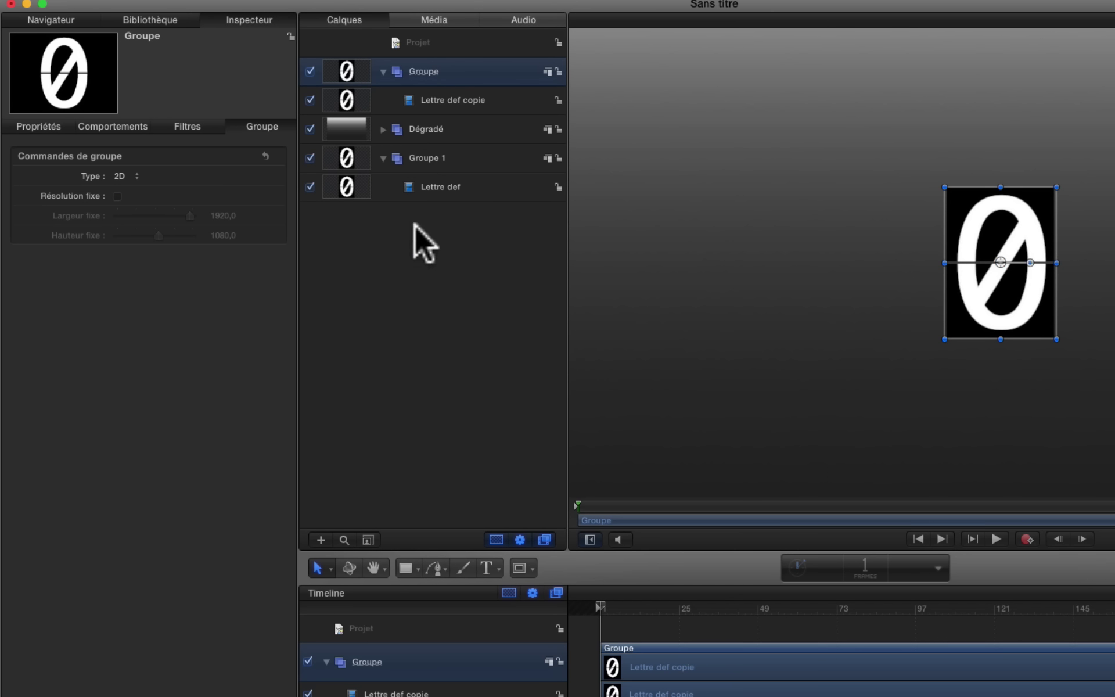
- Duplicate the Lettre def copie layer within the topmost group
left_click(447, 100)
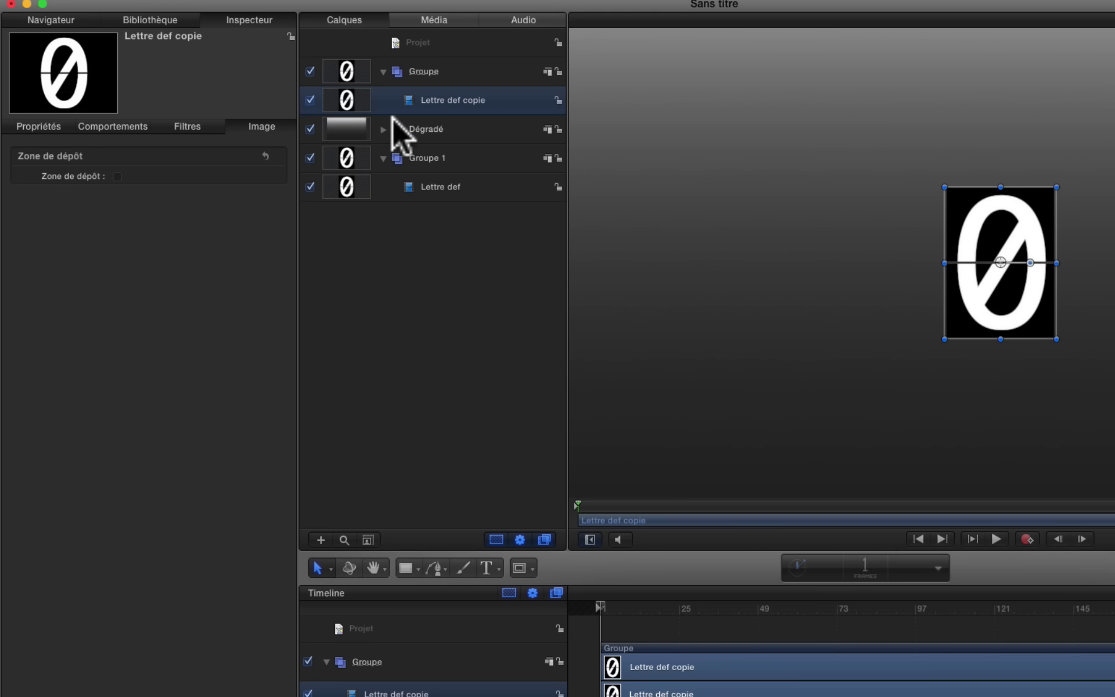
right_click(425, 100)
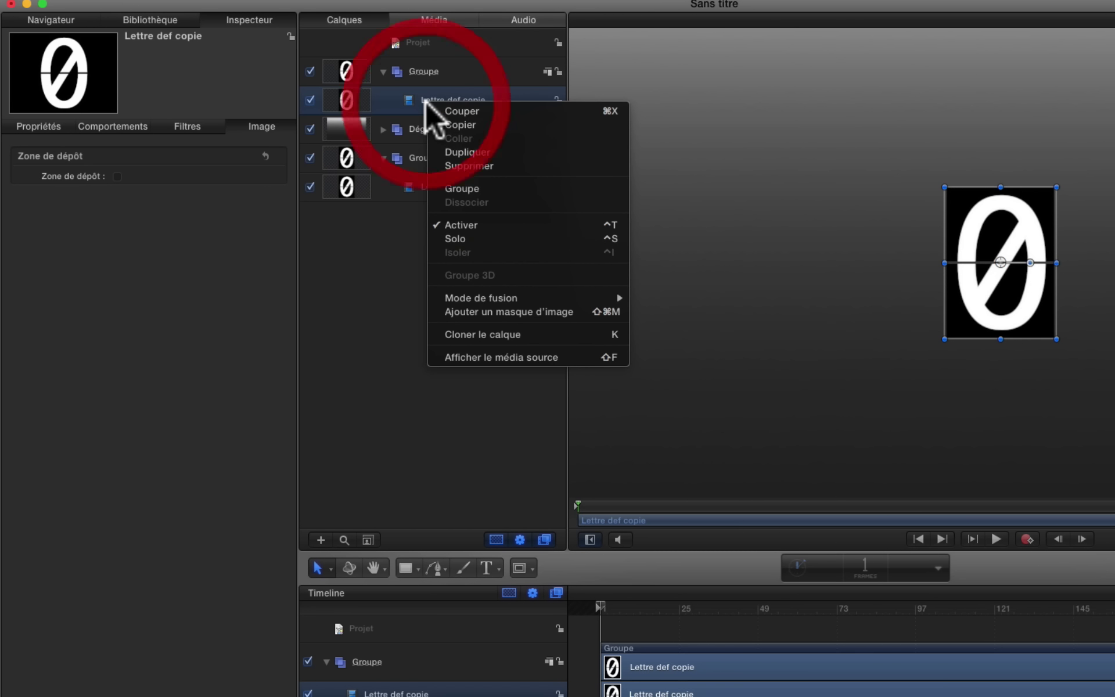
left_click(461, 153)
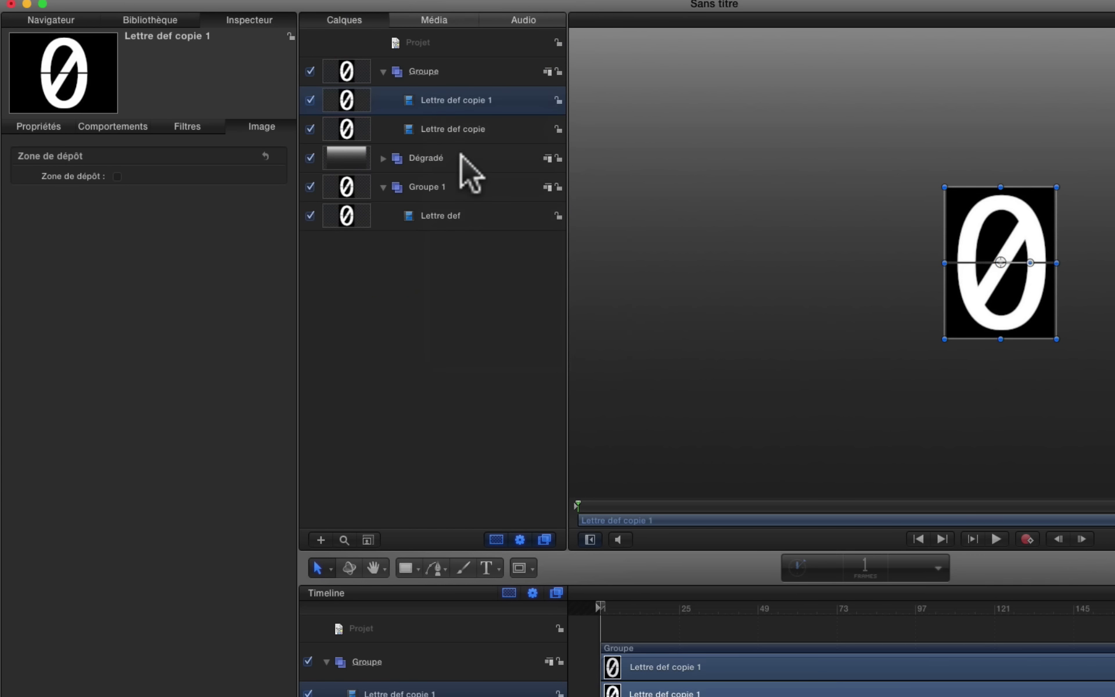
- Rename the group holding the two letter copies as Arriére
left_click(425, 71)
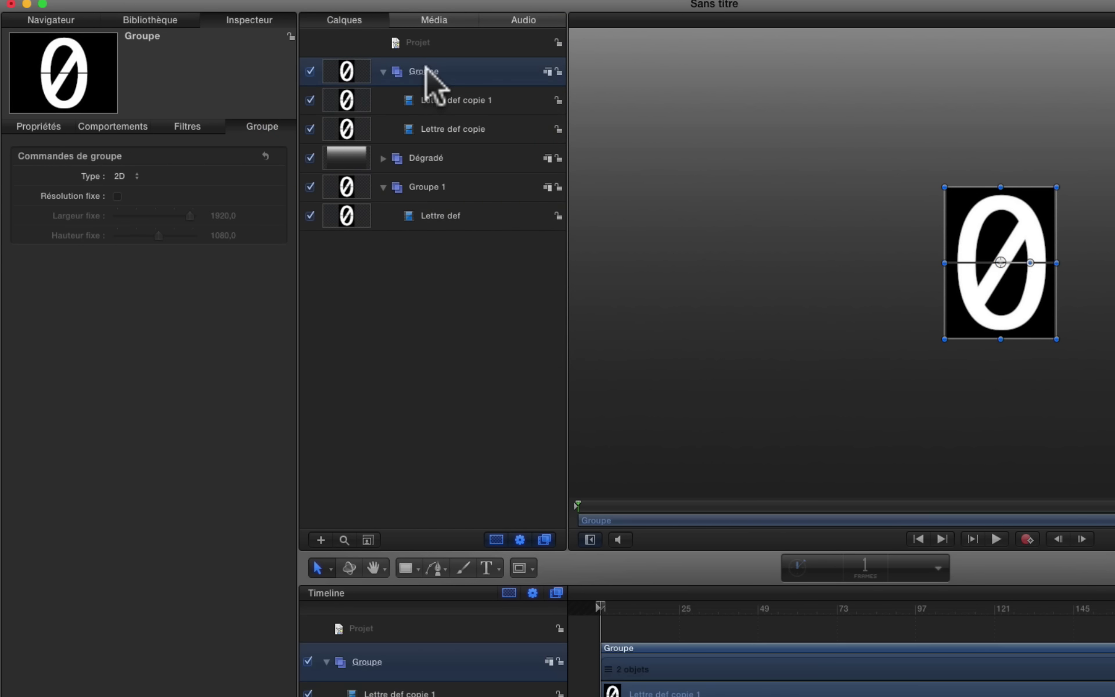
left_click(436, 70)
left_click(448, 69)
left_click(397, 72)
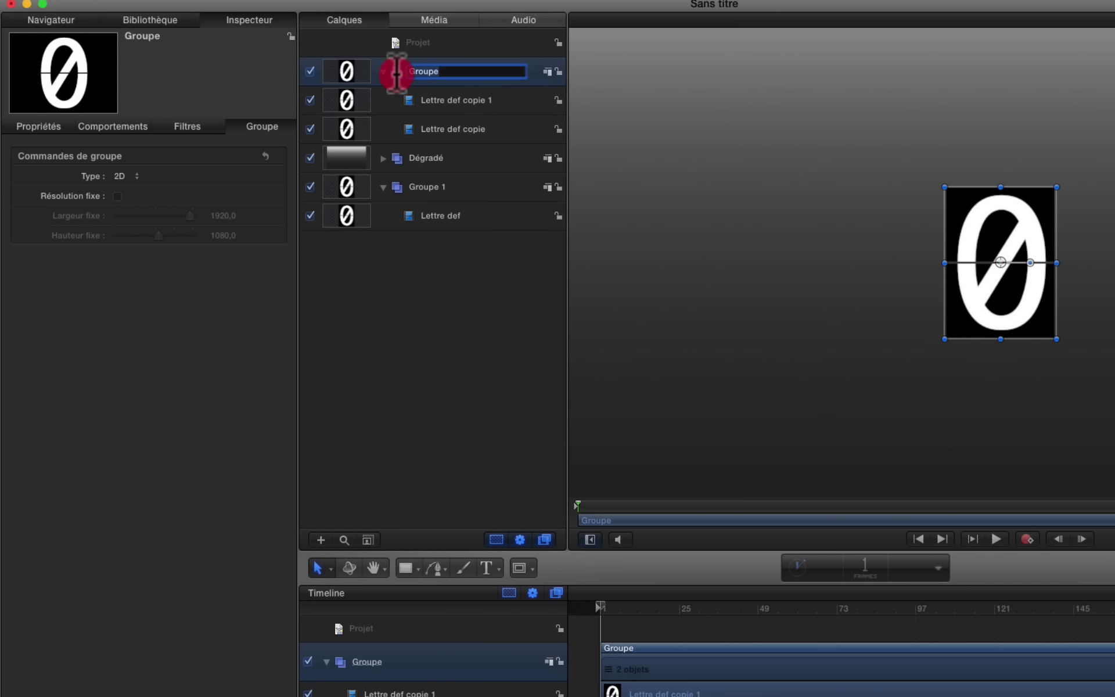
type("Arriére")
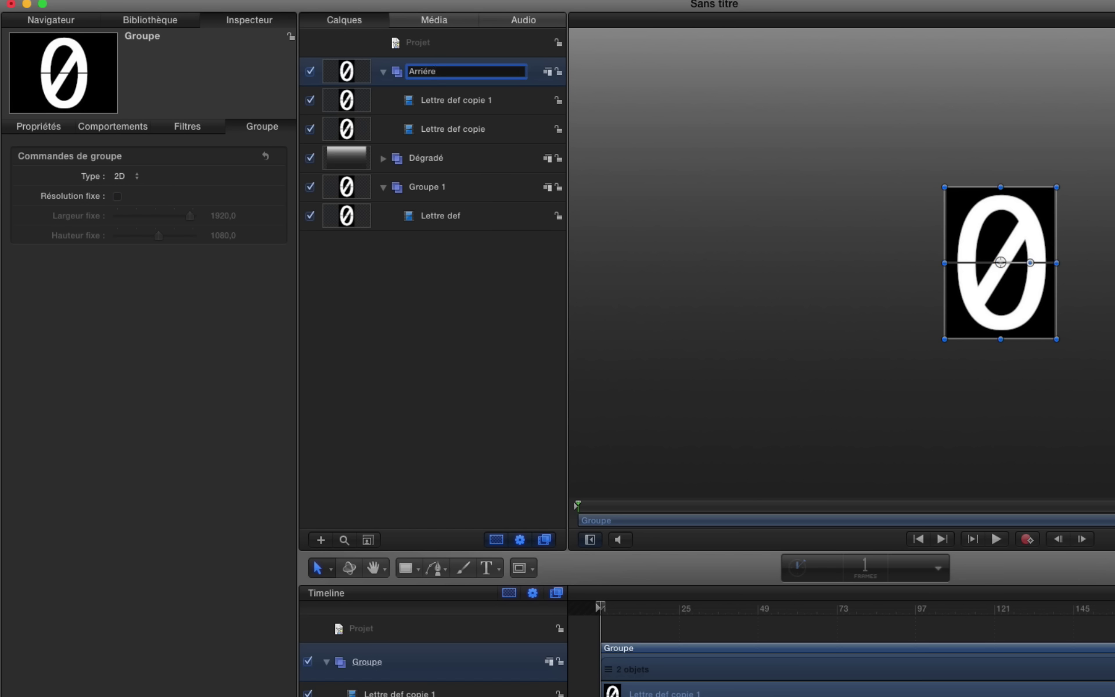
- Enable cropping on the Lettre def copie 1 layer and crop 100 off its bottom edge
left_click(463, 93)
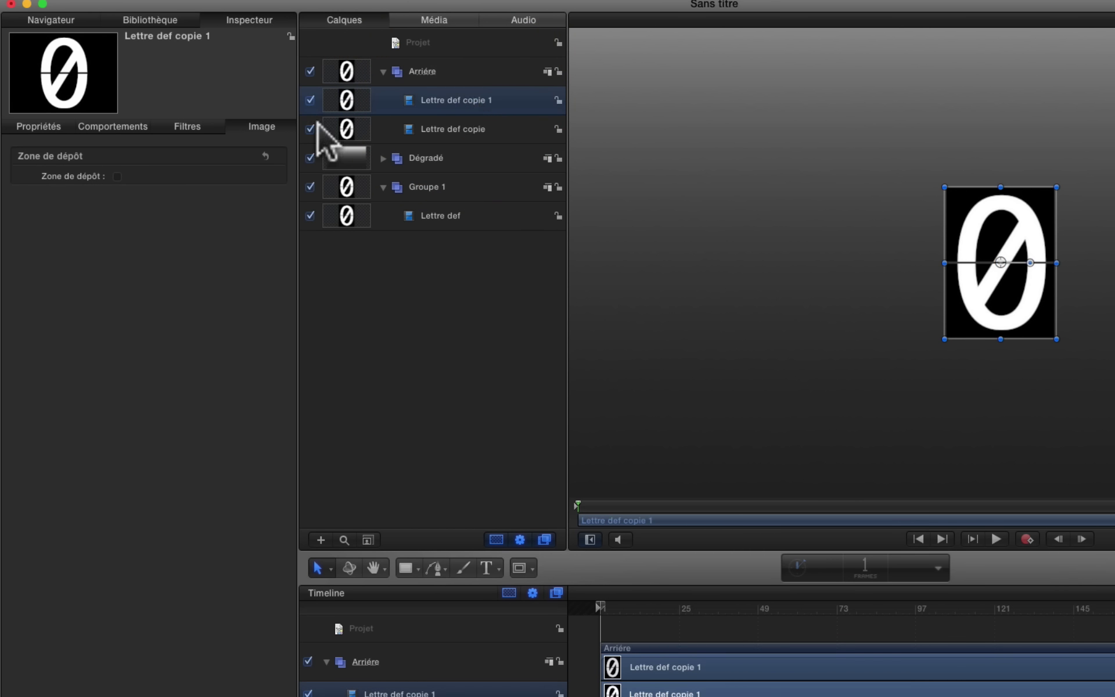
left_click(28, 127)
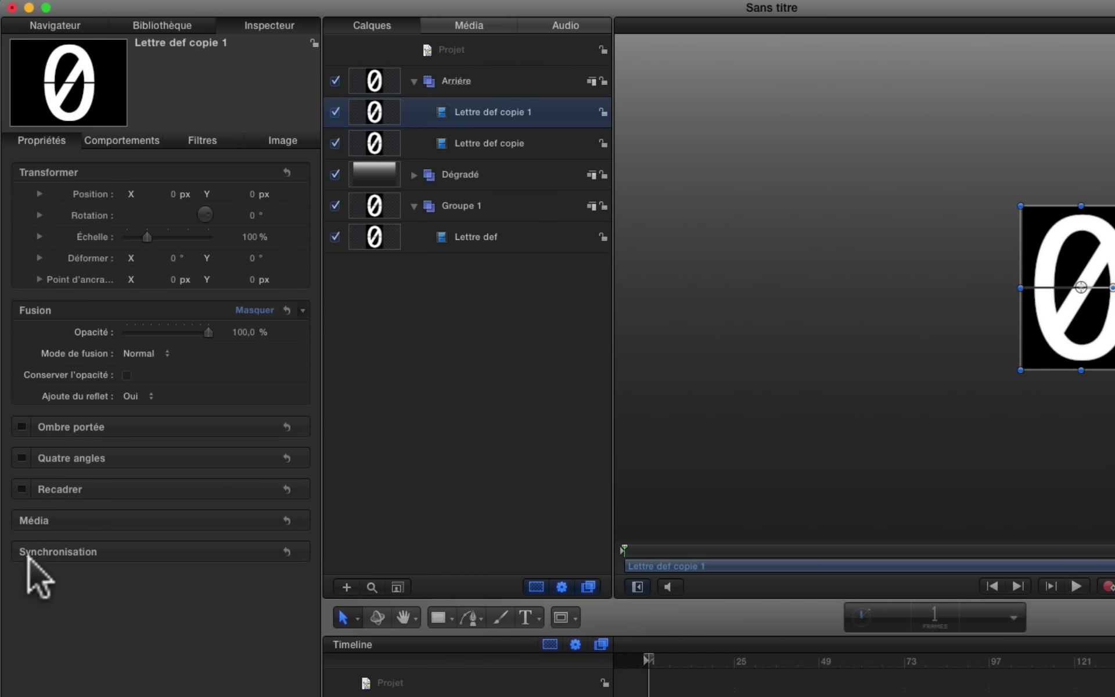
left_click(19, 489)
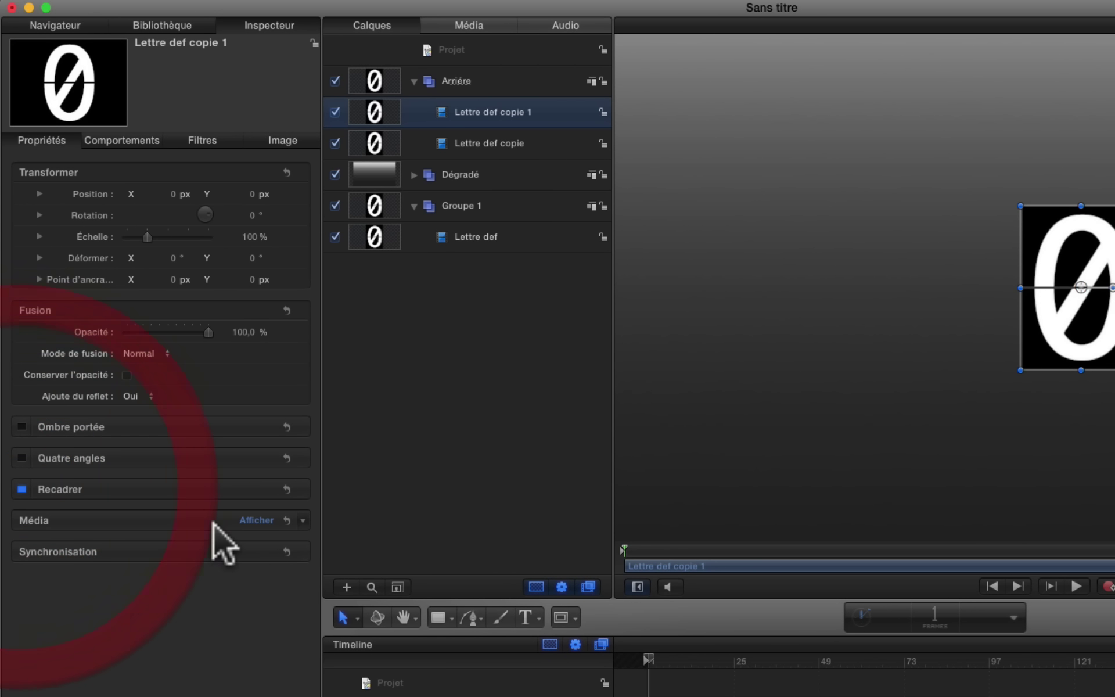
left_click(256, 489)
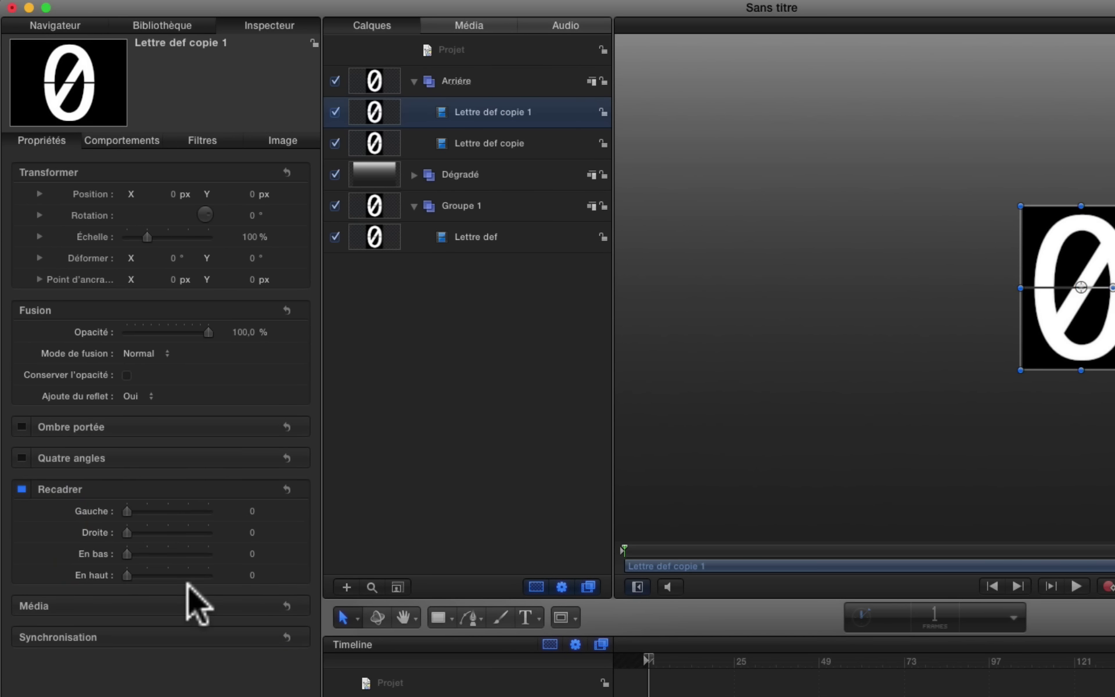
left_click(252, 554)
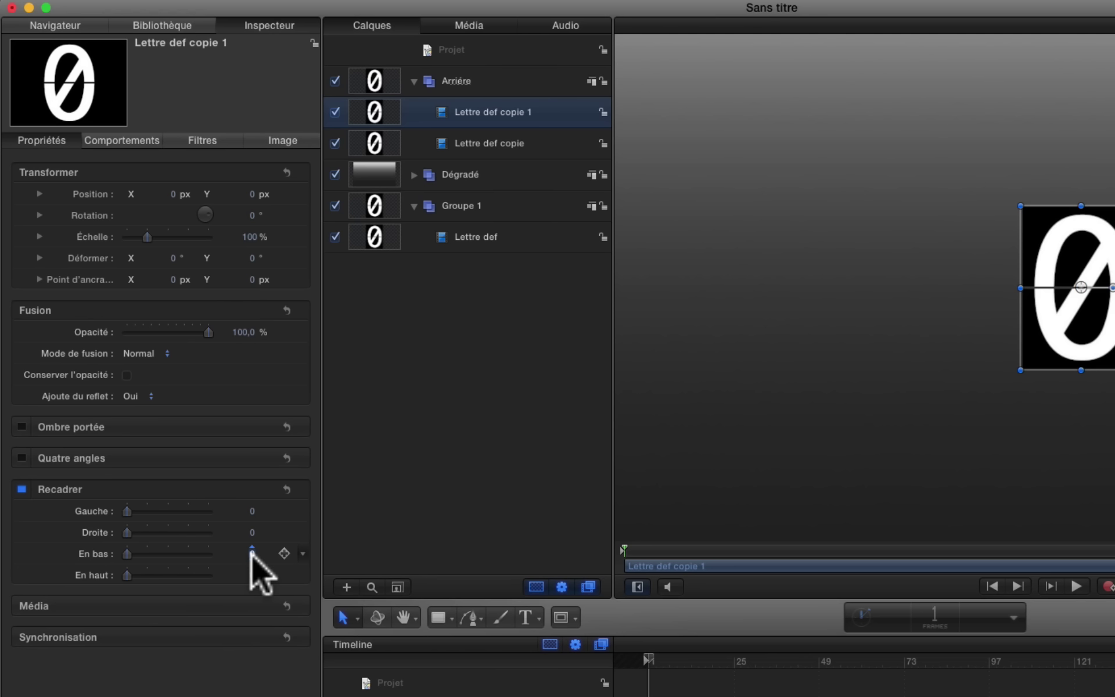
left_click(252, 553)
type("1000")
key("BackSpace")
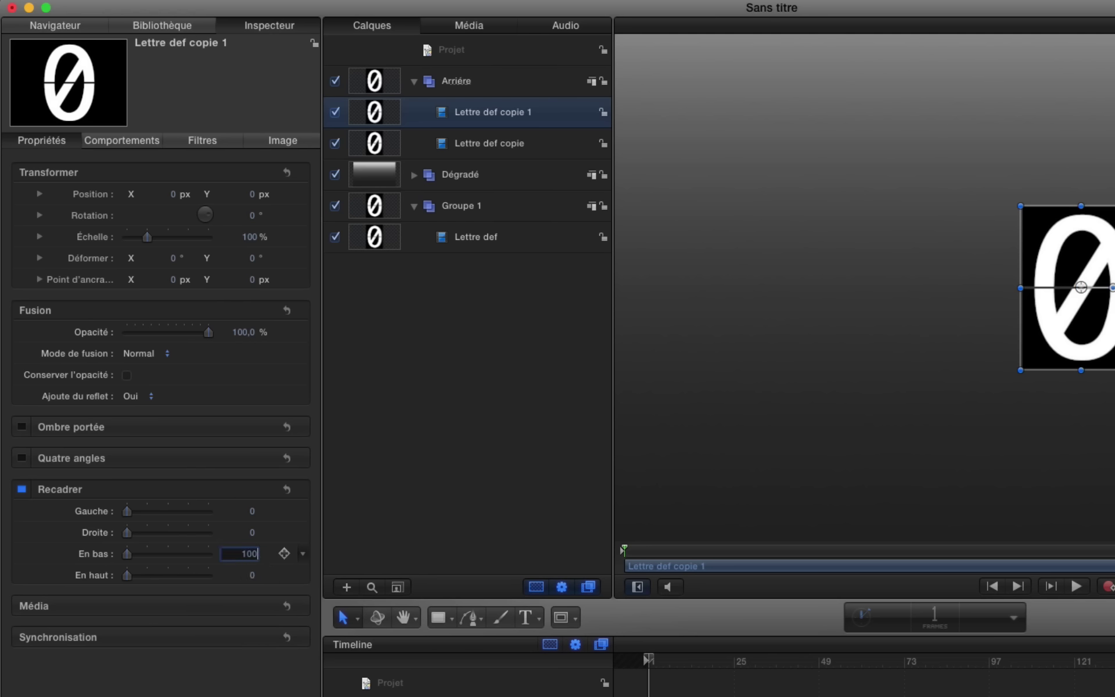
- Enable cropping on the Lettre def copie layer and crop 100 off its top edge
left_click(500, 149)
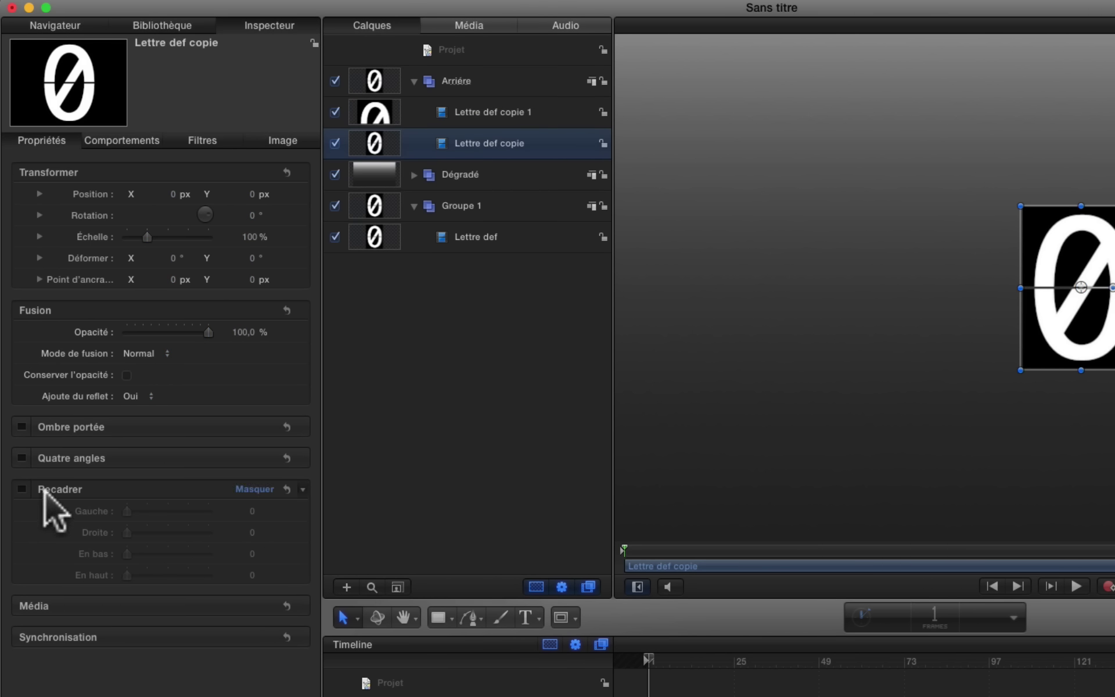
left_click(21, 489)
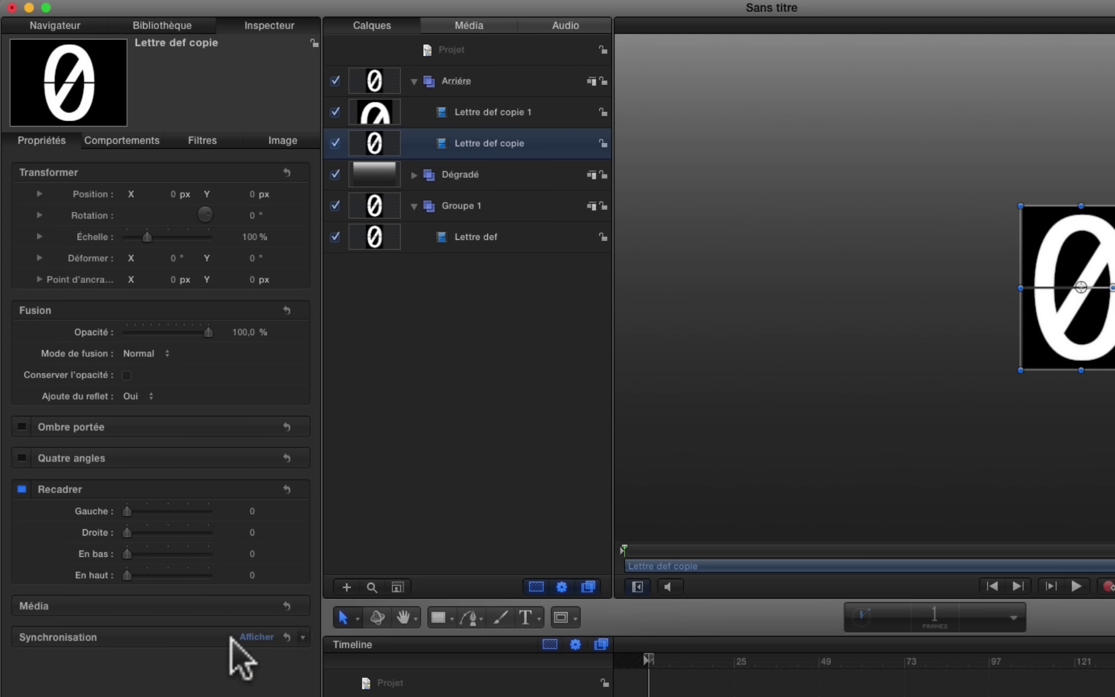
left_click(252, 574)
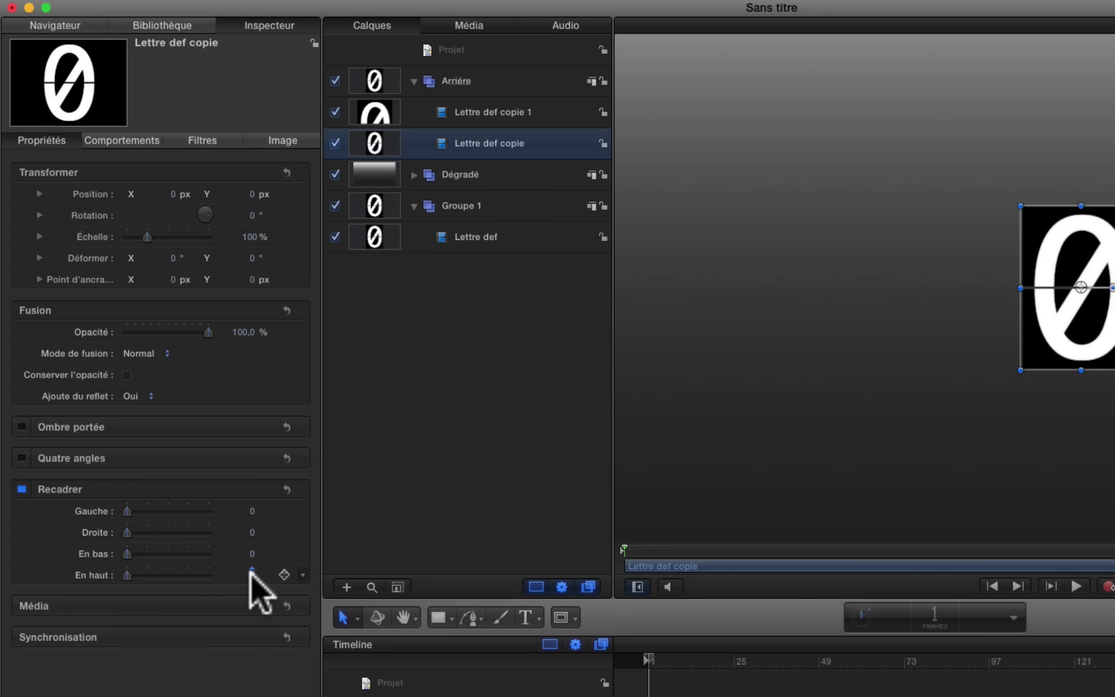
type("100")
key("Return")
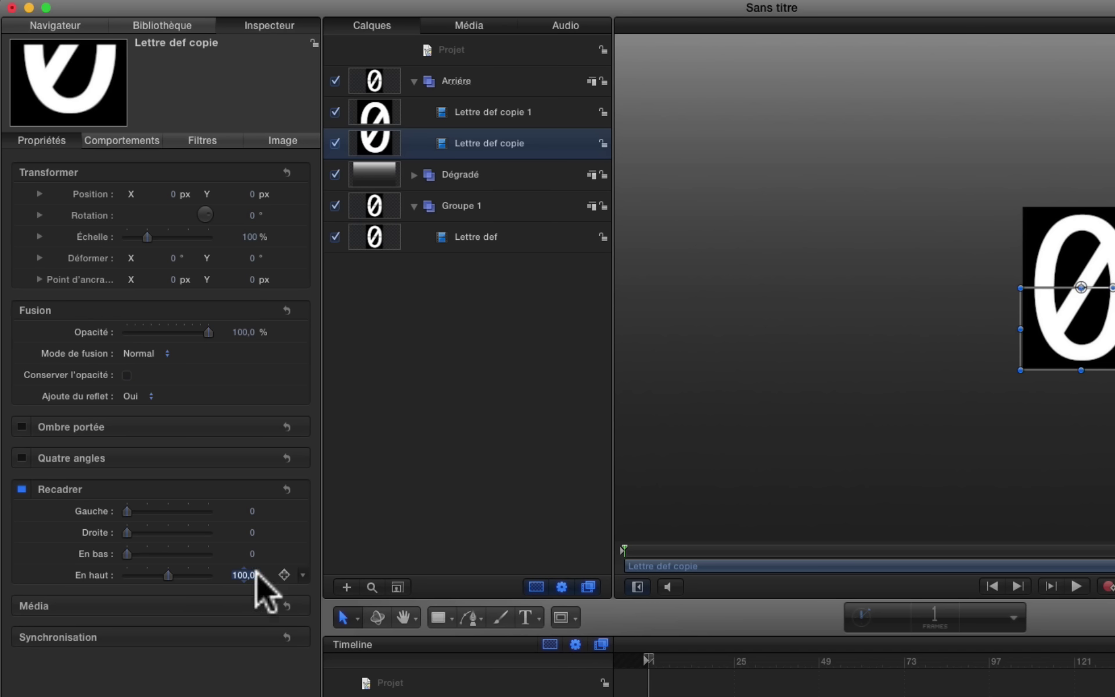
- Shift the Lettre def copie 1 layer a few frames earlier in time
left_click(497, 114)
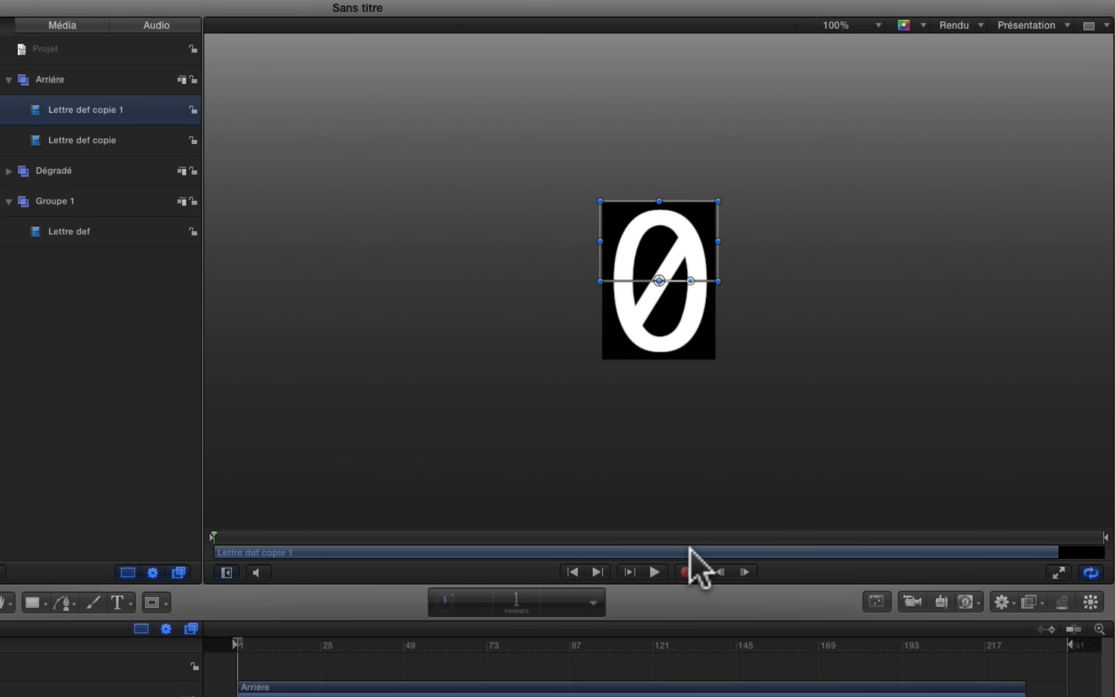
left_click(690, 548)
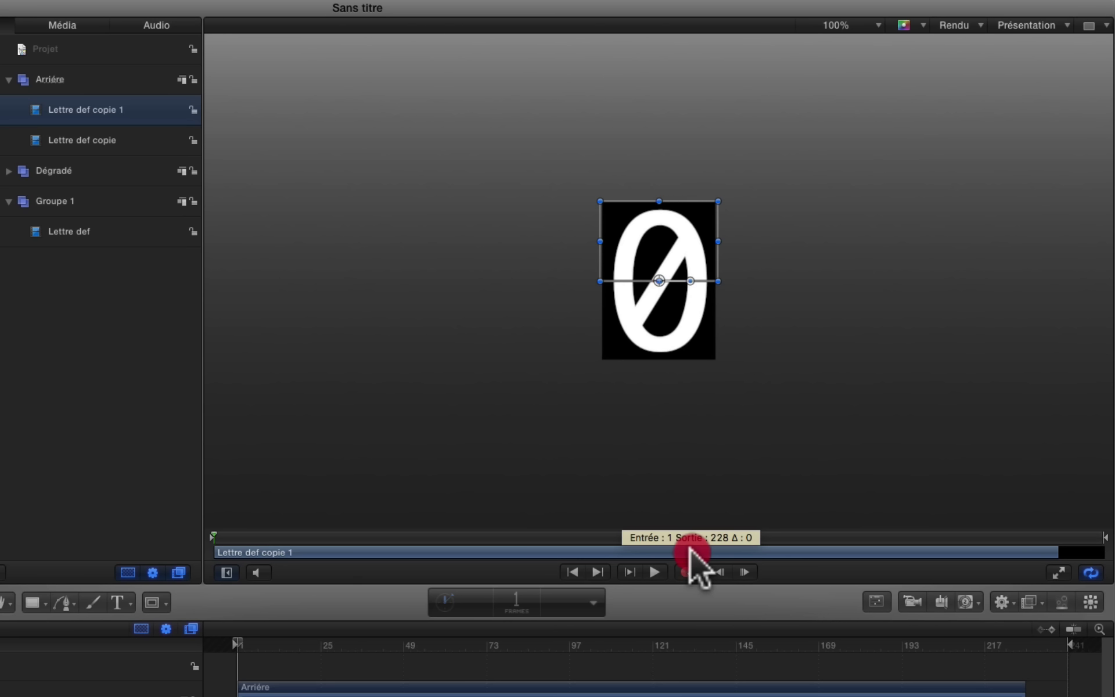
left_click_drag(690, 551, 639, 568)
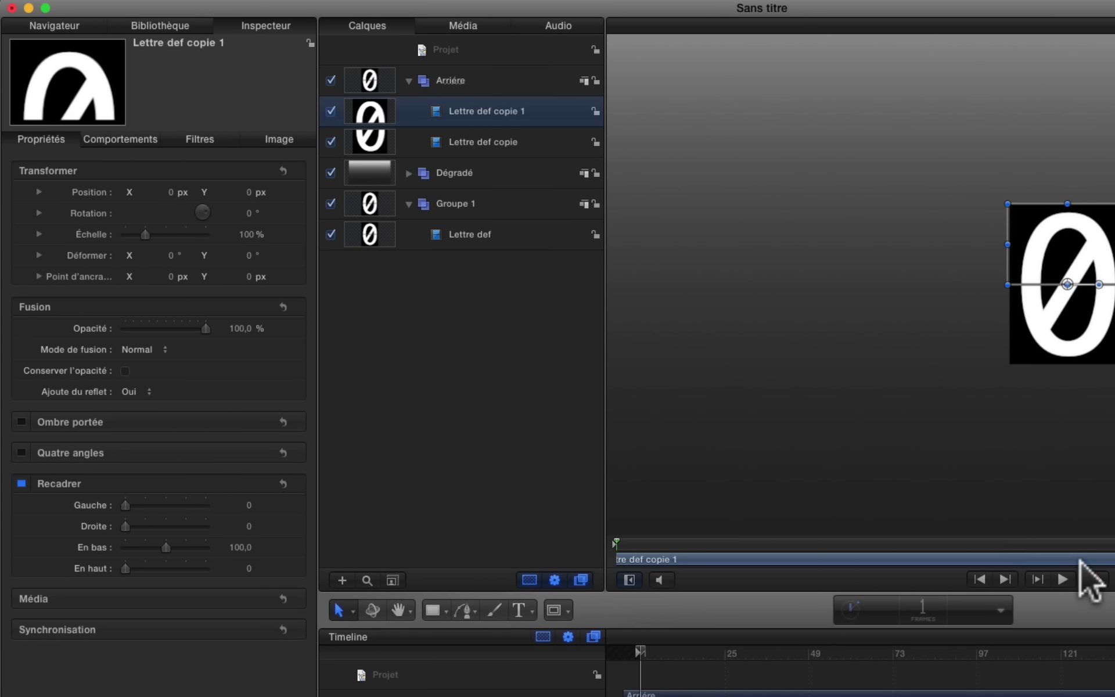
- Convert the Arriére group from a 2D to a 3D group
left_click(498, 82)
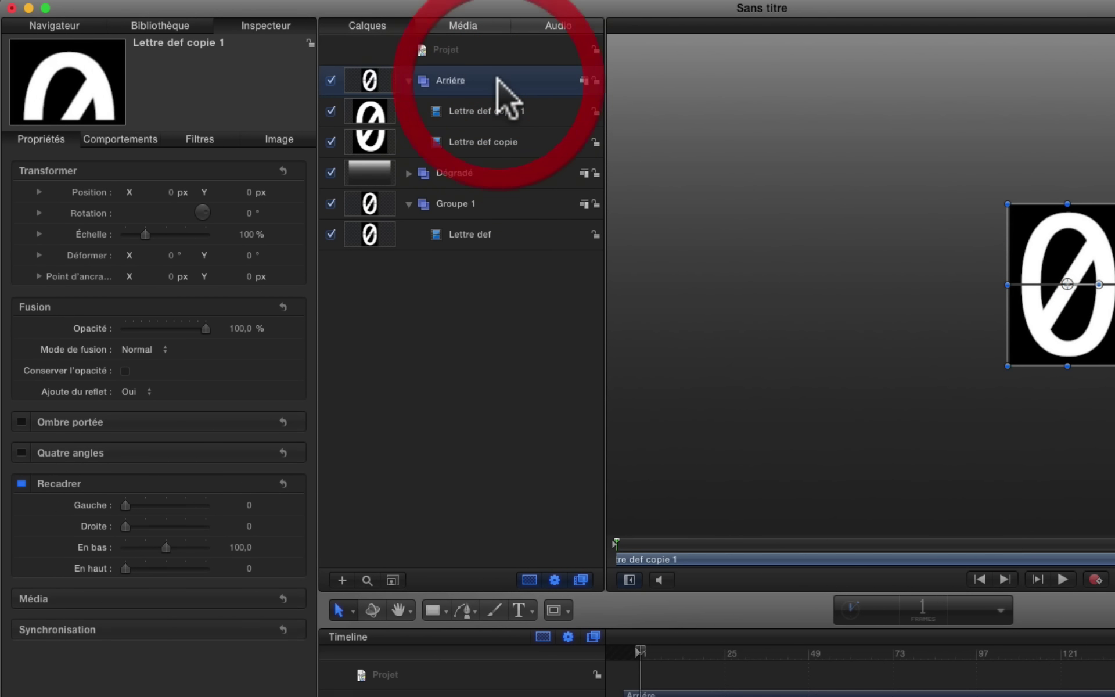
right_click(583, 81)
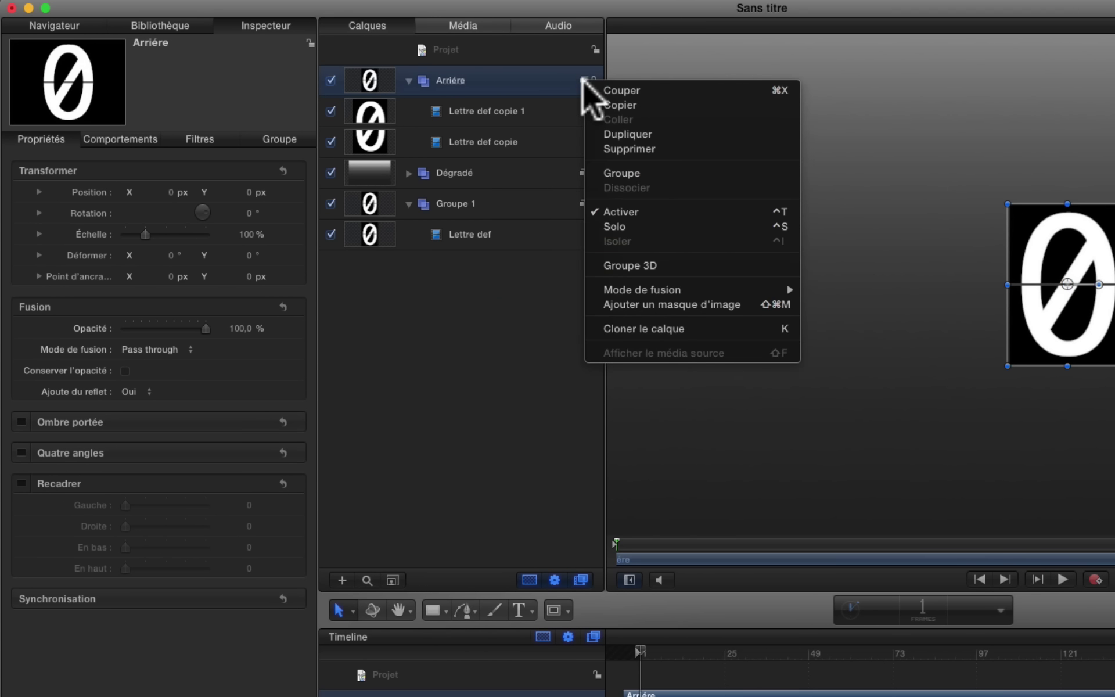
left_click(584, 82)
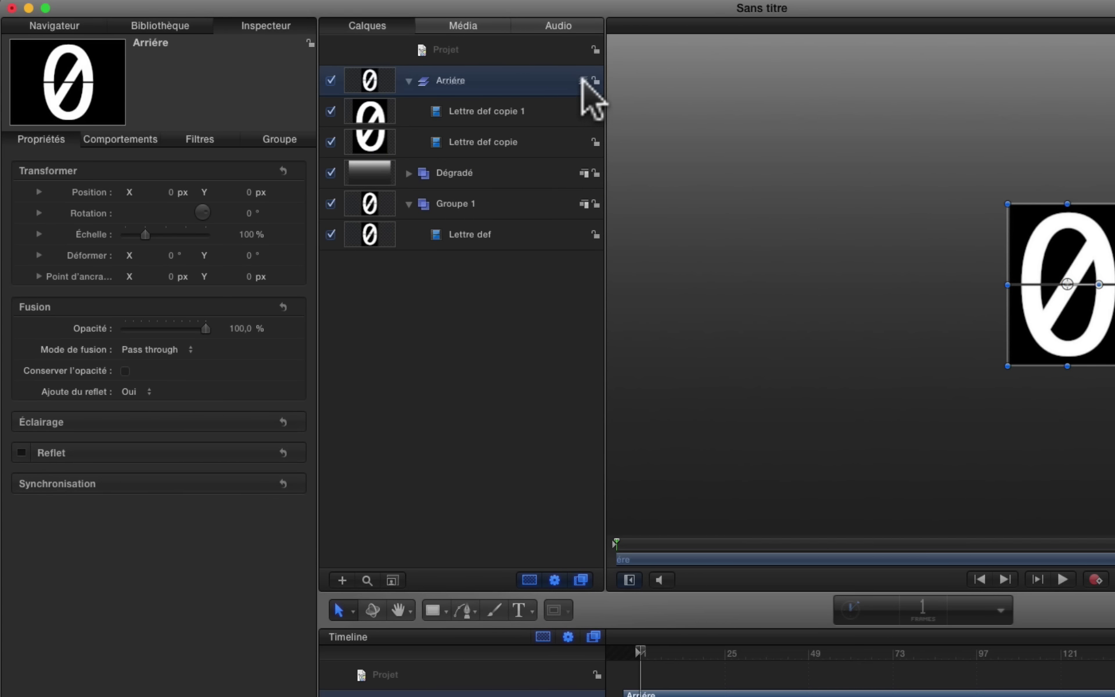
- Add a new empty group above the Arriére group
right_click(487, 50)
left_click(456, 368)
right_click(452, 318)
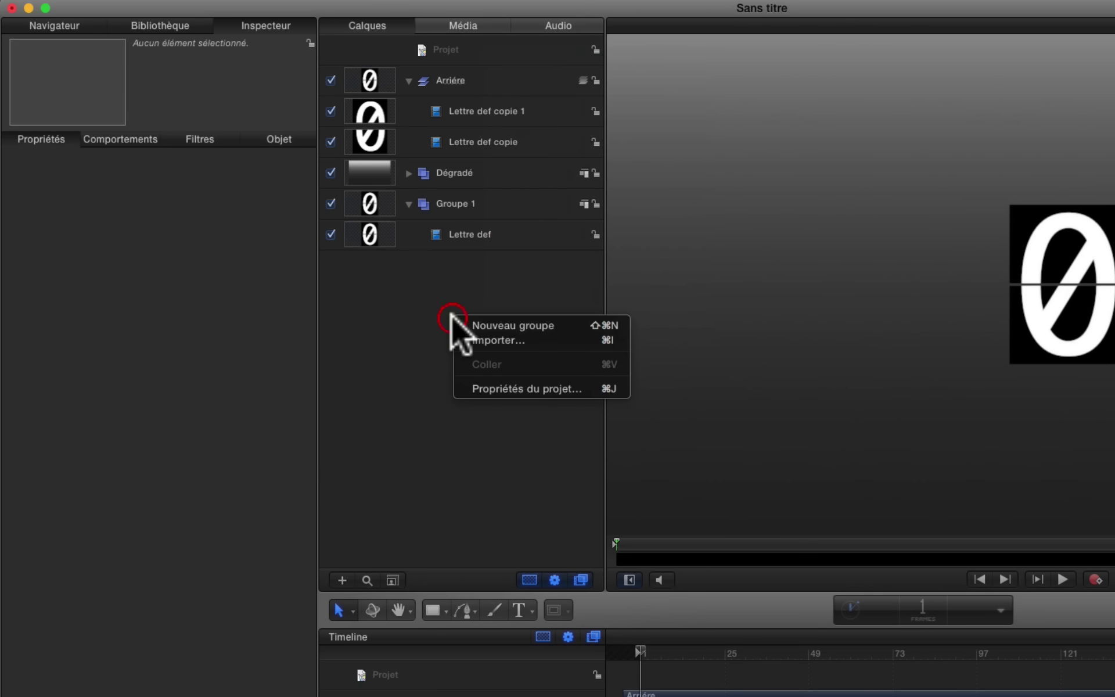
left_click(474, 325)
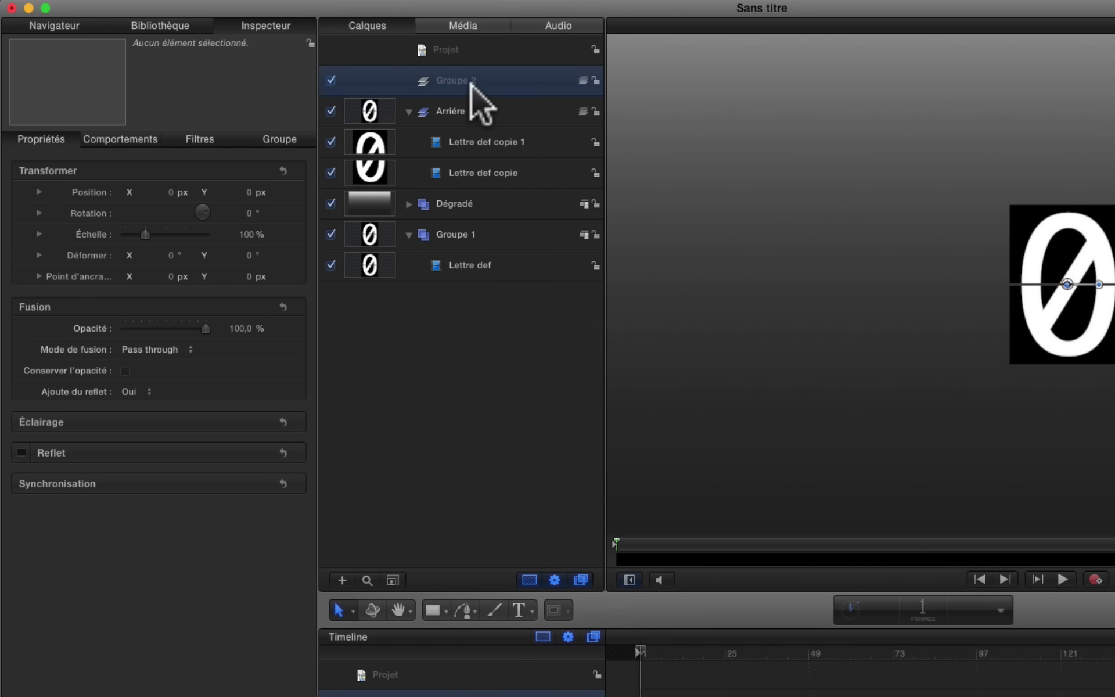
- Rename the new empty group as Flap
left_click(467, 81)
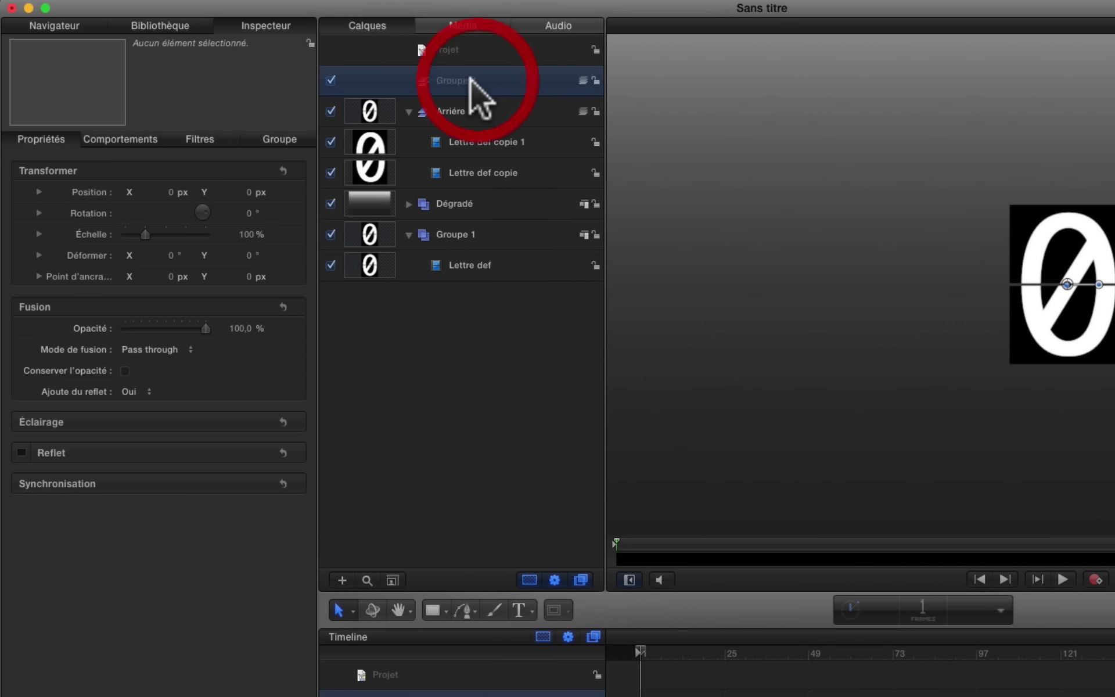
left_click(464, 82)
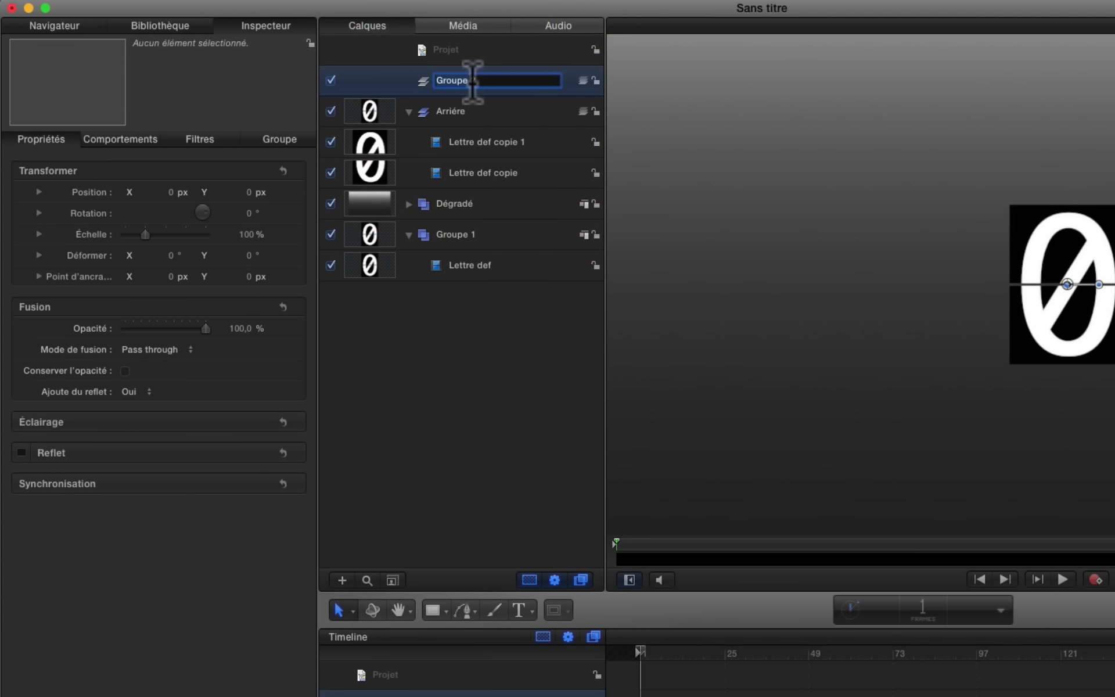
double_click(471, 81)
key("BackSpace")
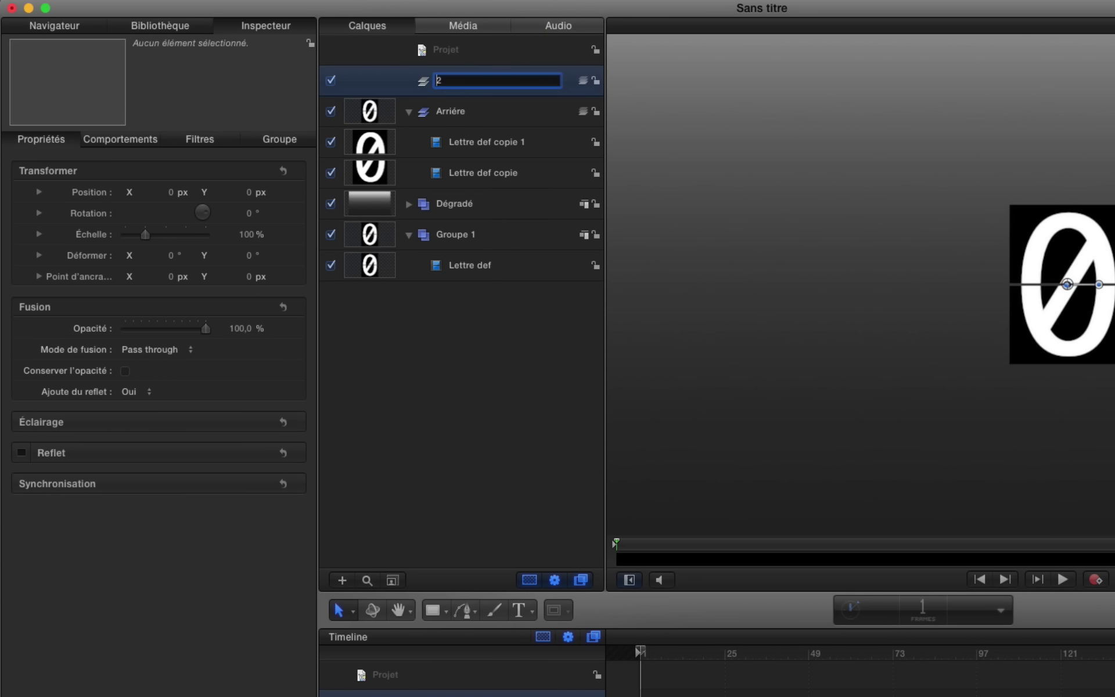
key("BackSpace")
type("Fla&p")
key("BackSpace")
key("BackSpace")
type("p")
- Copy the Lettre def layer into the Flap group and crop 100 off the copy's top edge
left_click(463, 262)
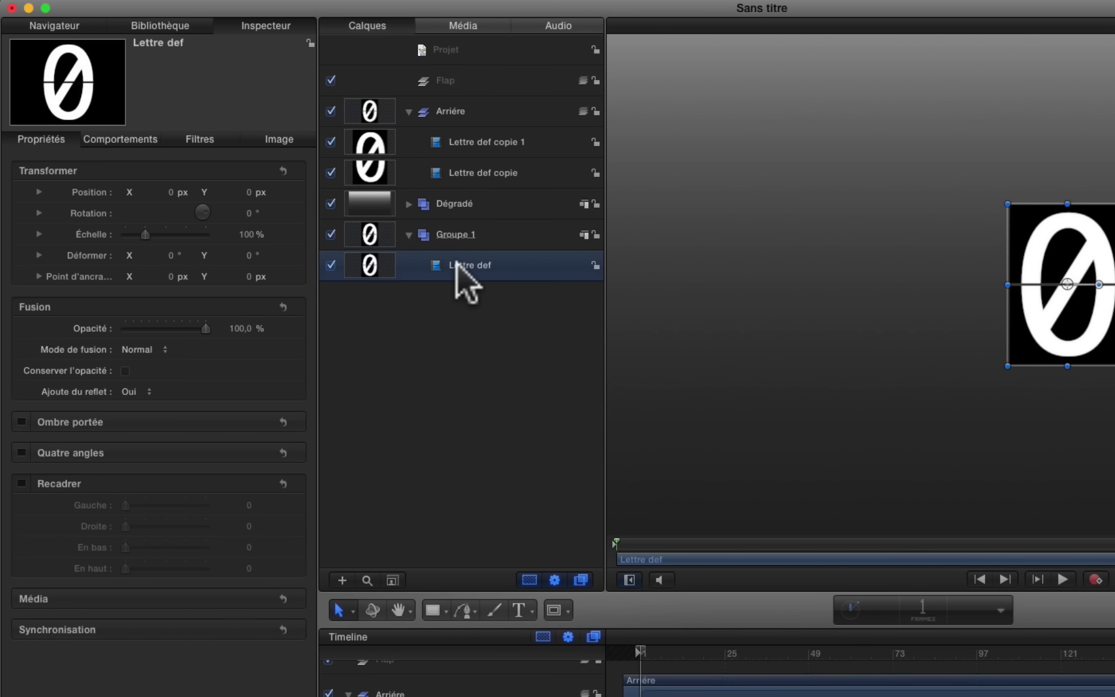
left_click_drag(458, 264, 465, 84)
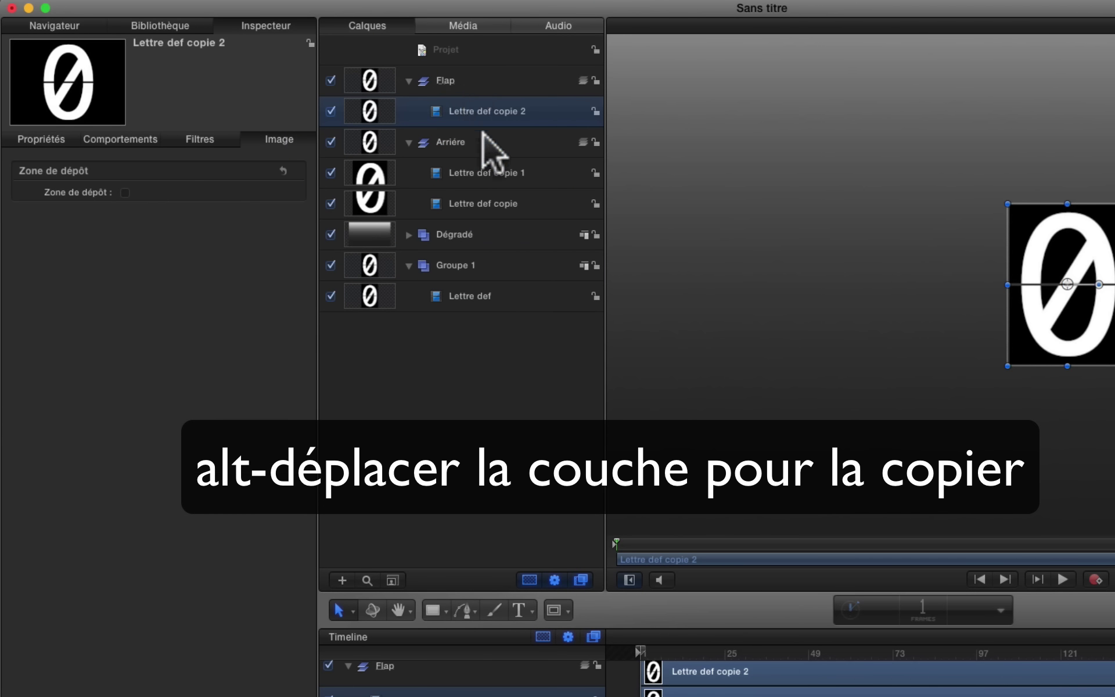
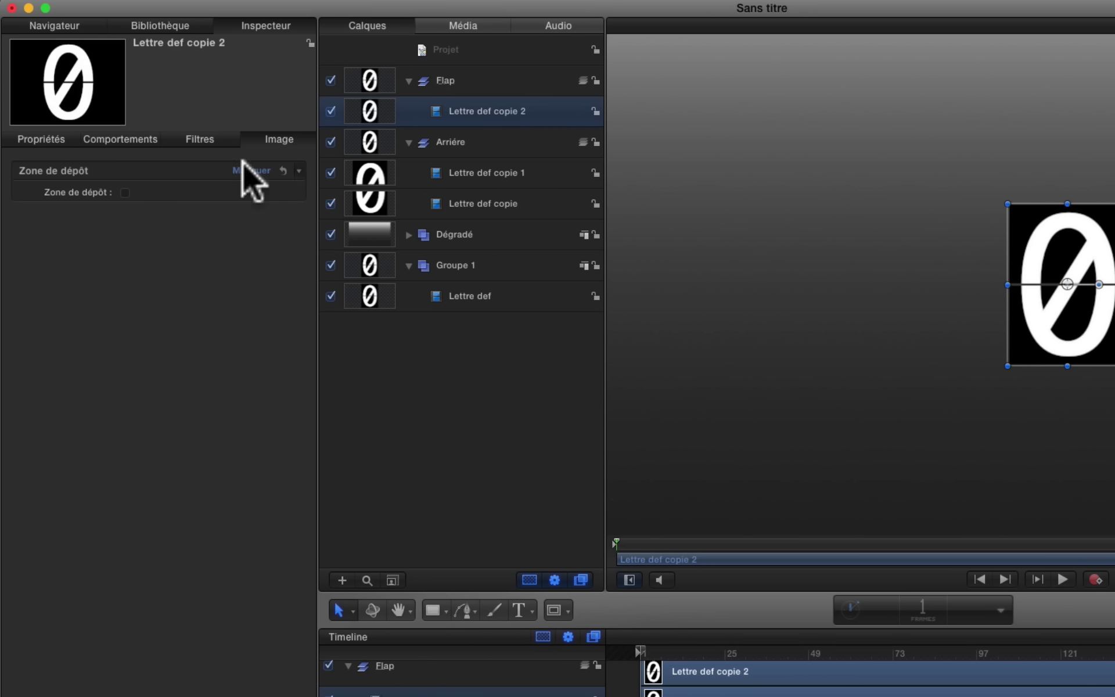
left_click(50, 140)
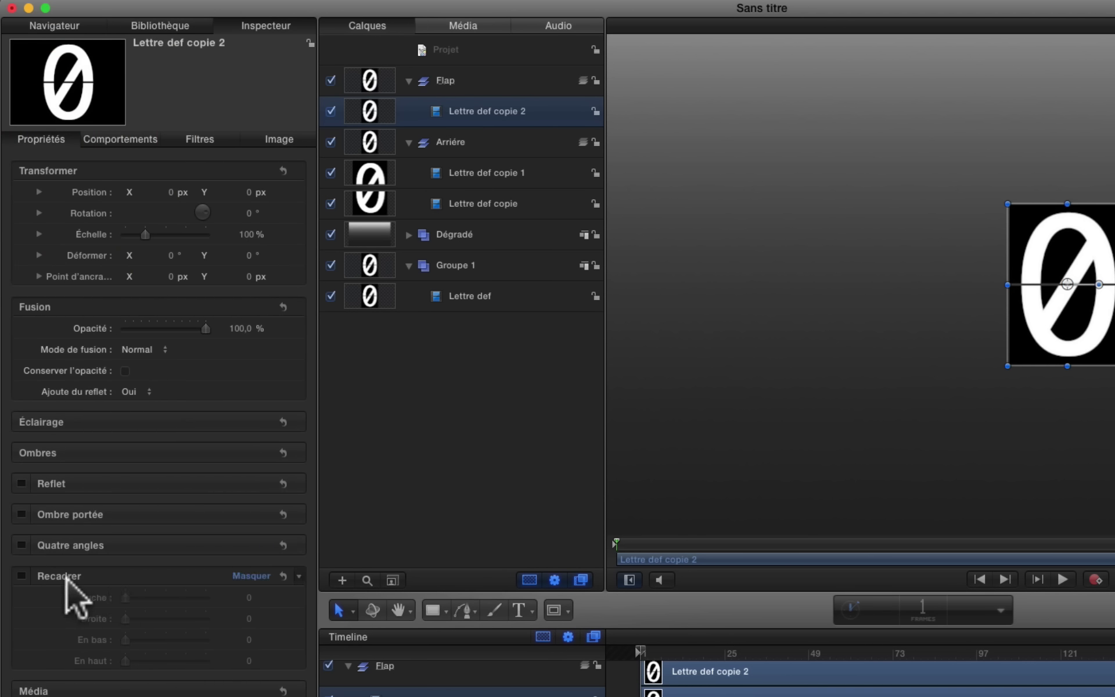
left_click(21, 575)
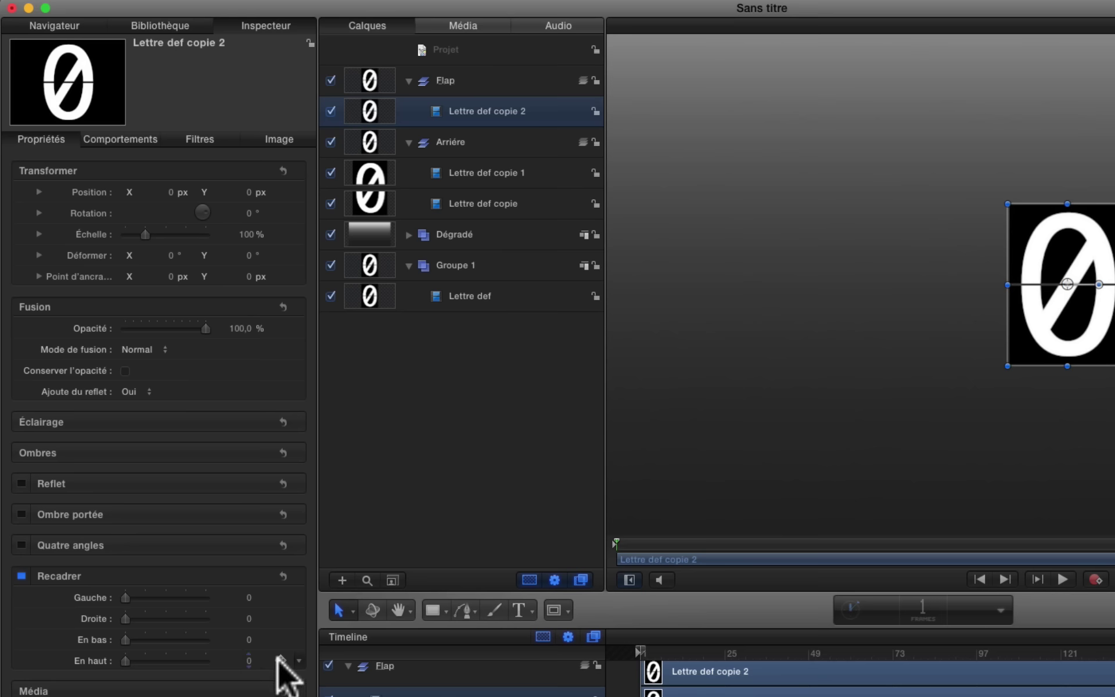
left_click(249, 660)
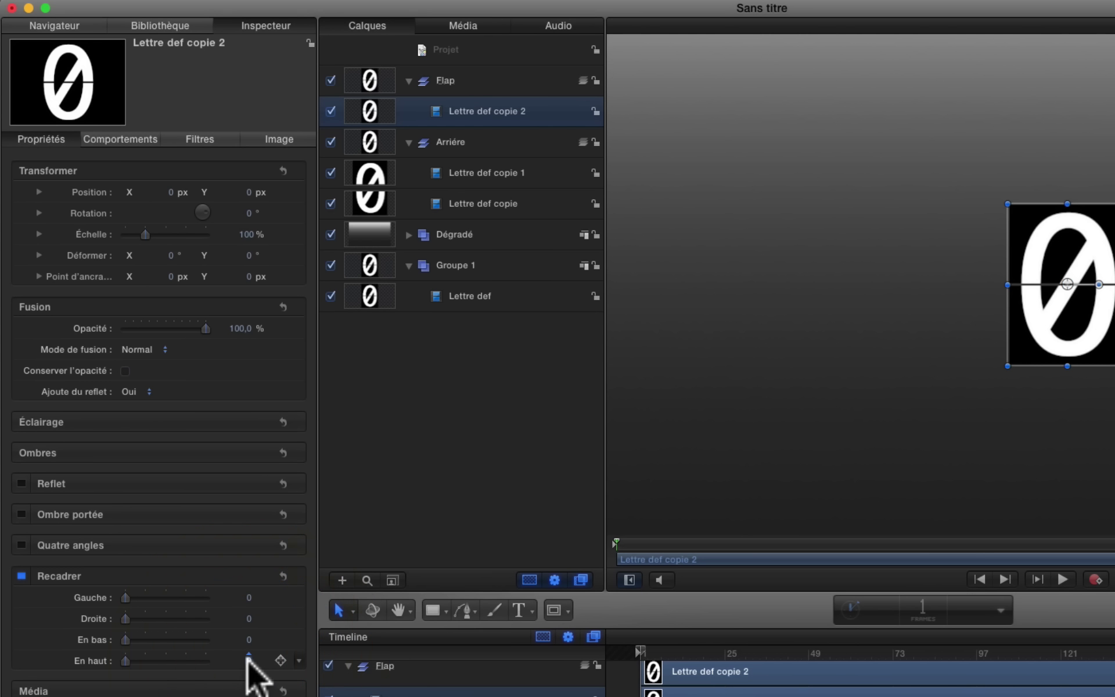
type("100")
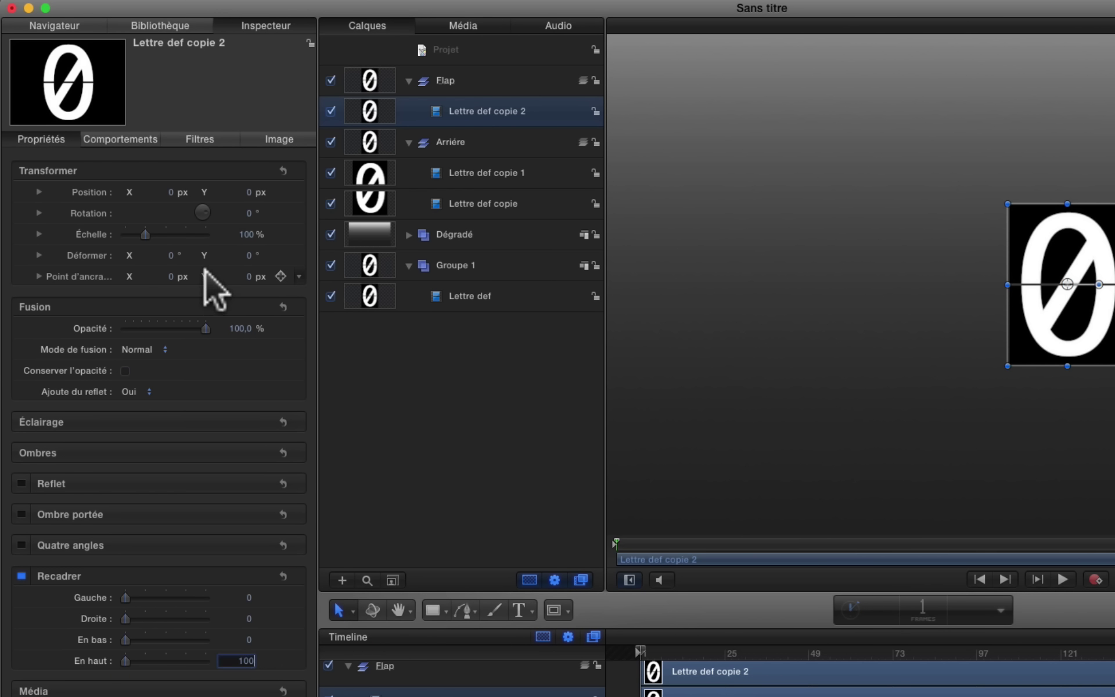
- Rotate the Lettre def copie 2 layer 180° about its X axis
left_click(39, 213)
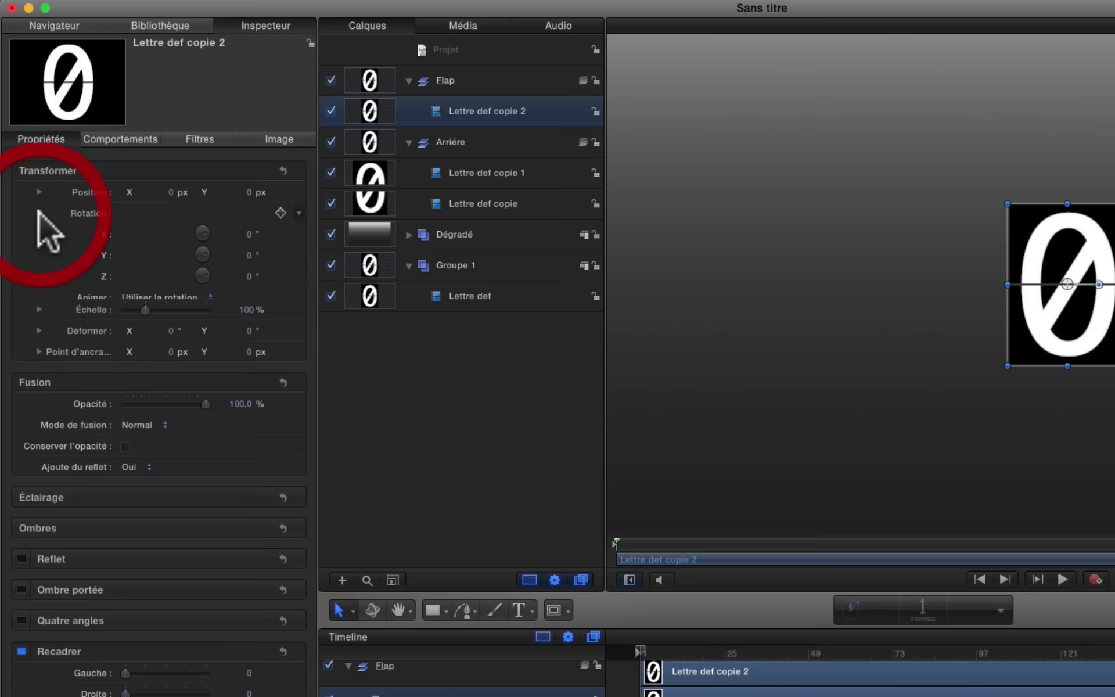
left_click_drag(247, 234, 249, 233)
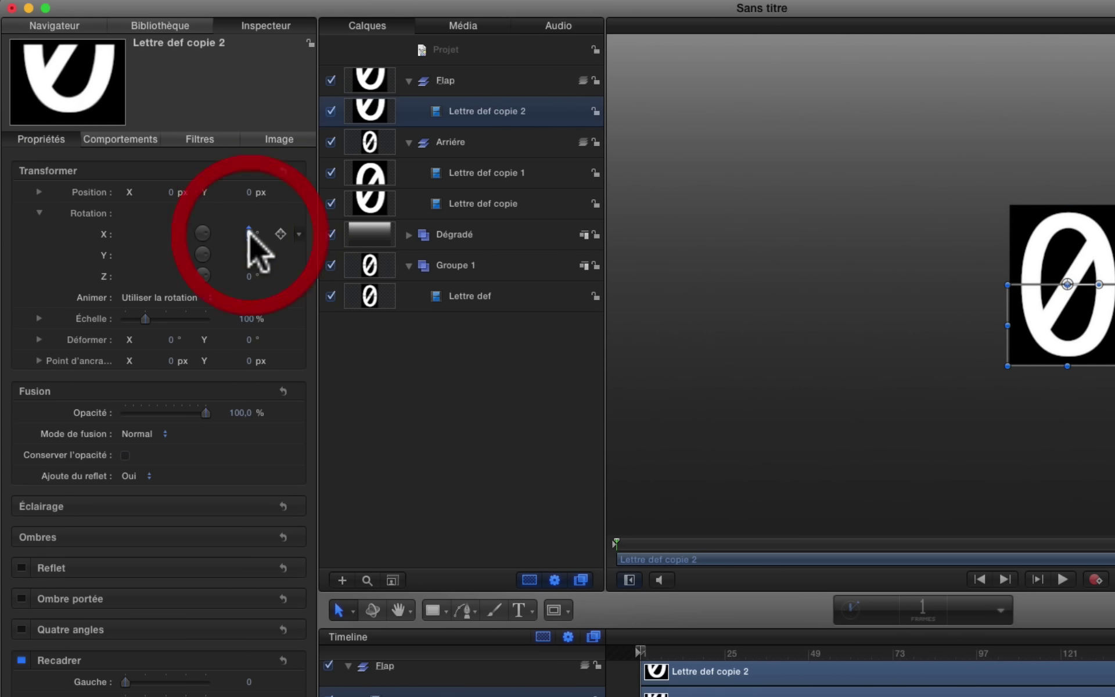
type("0")
key("Return")
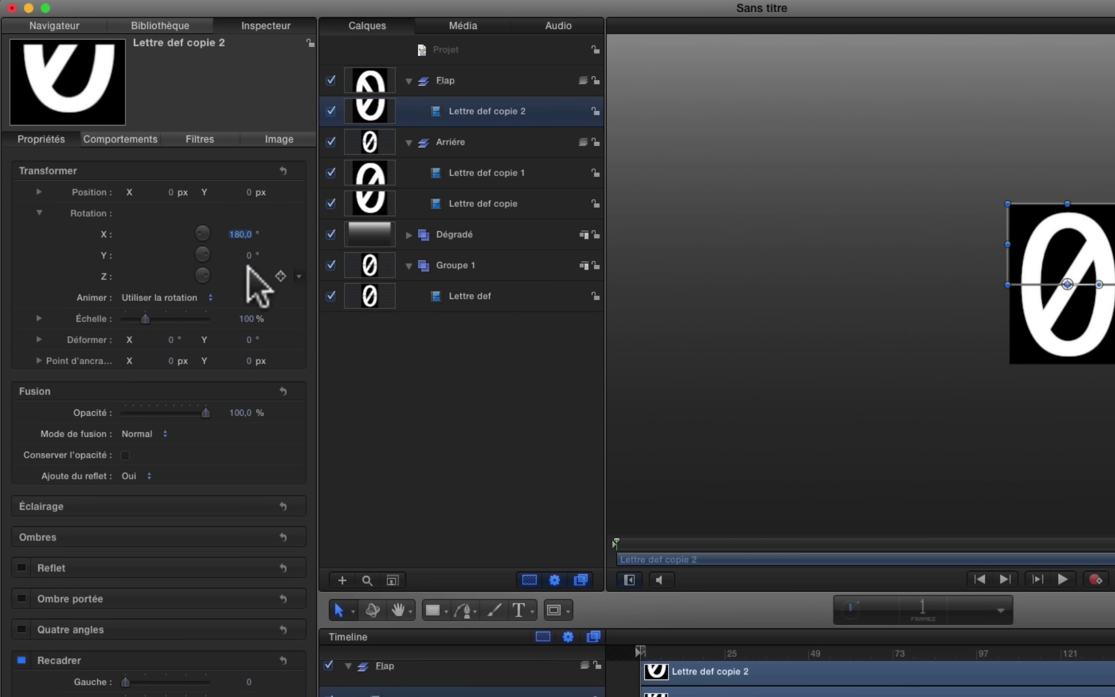
- Hide the Arriére group and duplicate the Lettre def copie 2 layer within the Flap group
left_click(329, 141)
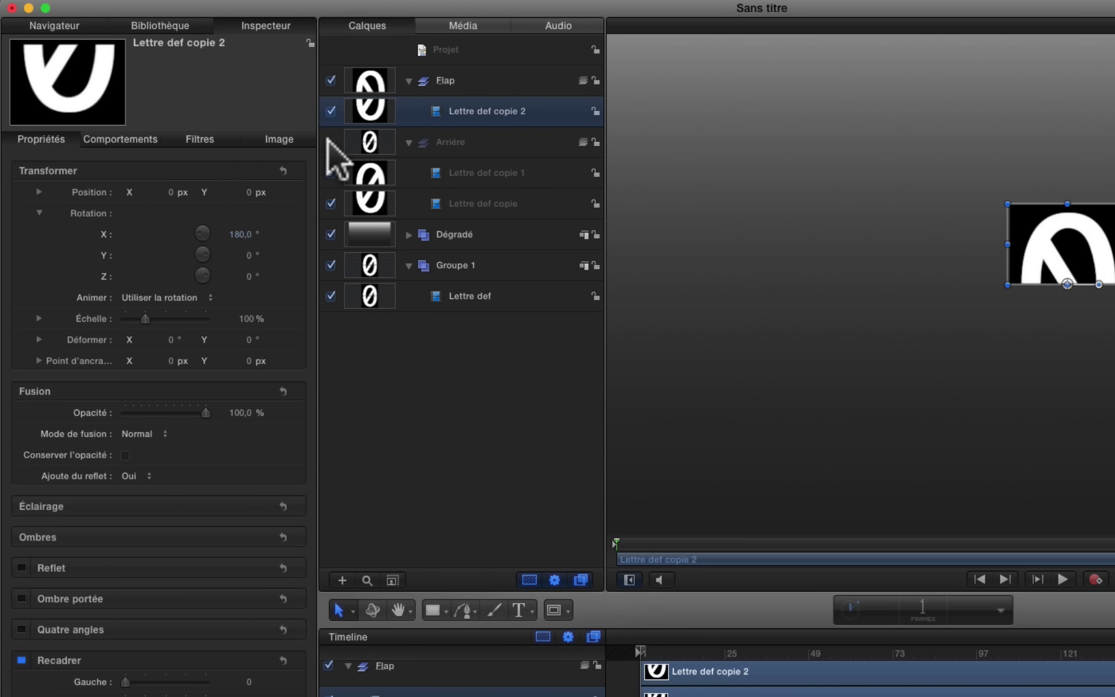
right_click(471, 110)
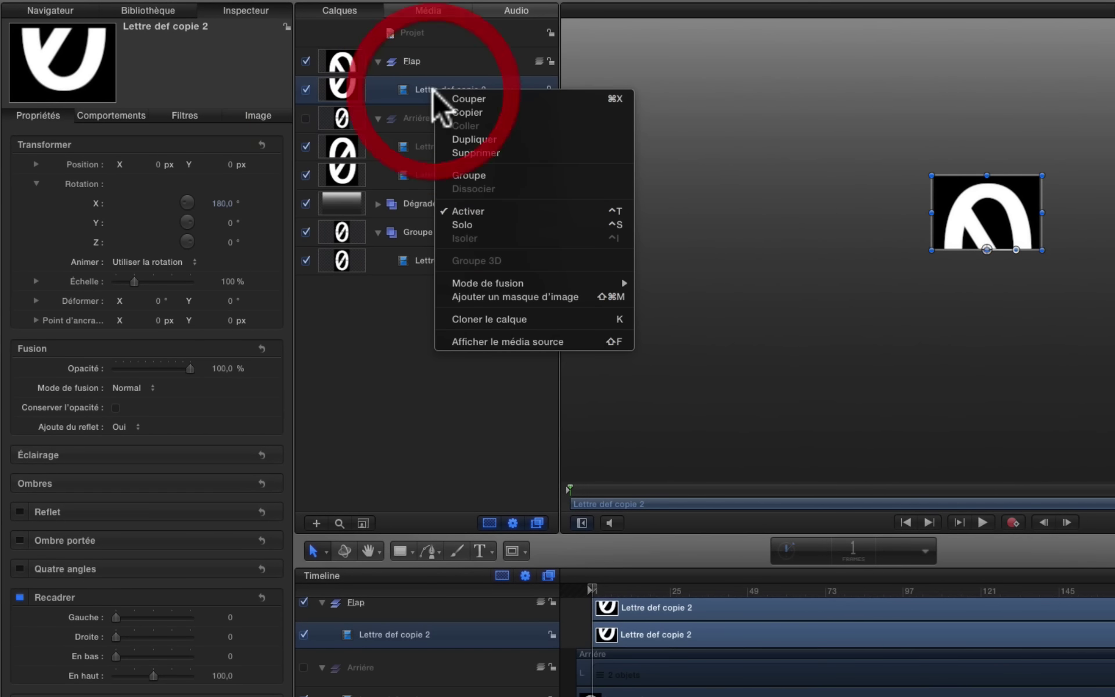
left_click(478, 135)
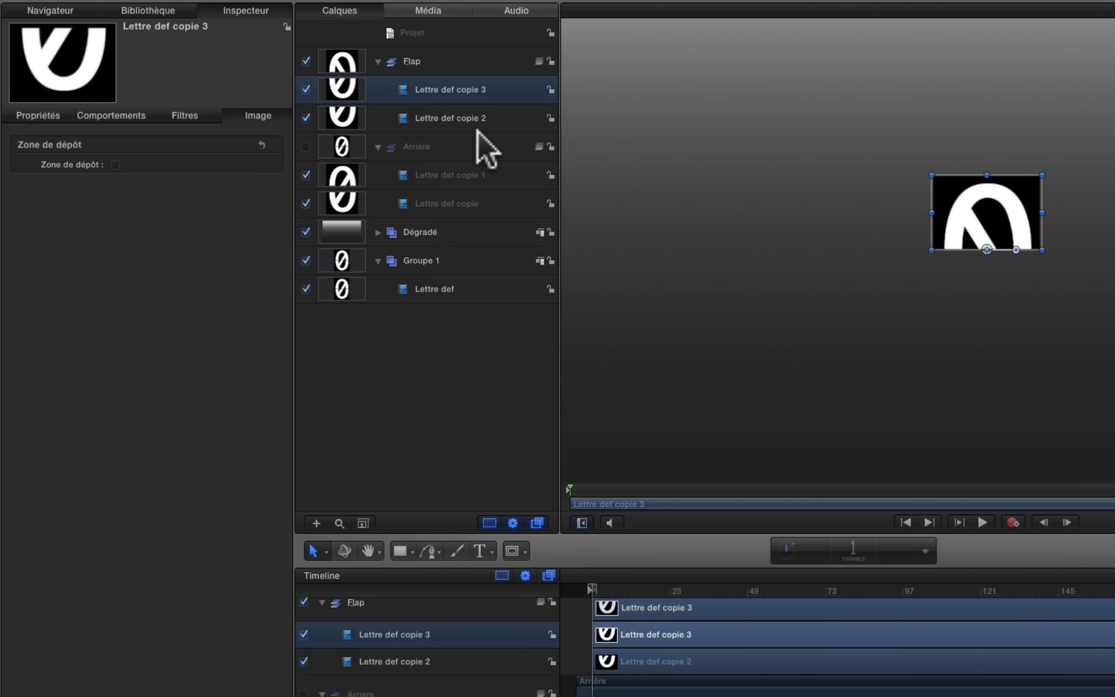
- Set the X rotation of the Lettre def copie 3 layer to 0°
left_click(24, 115)
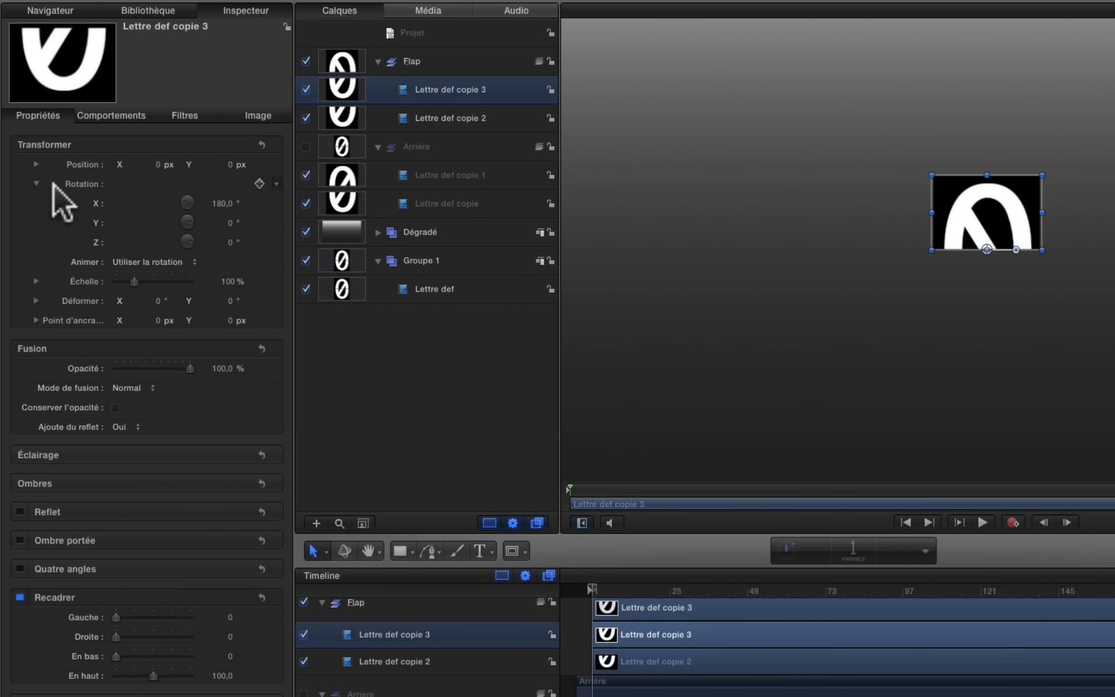
left_click(221, 204)
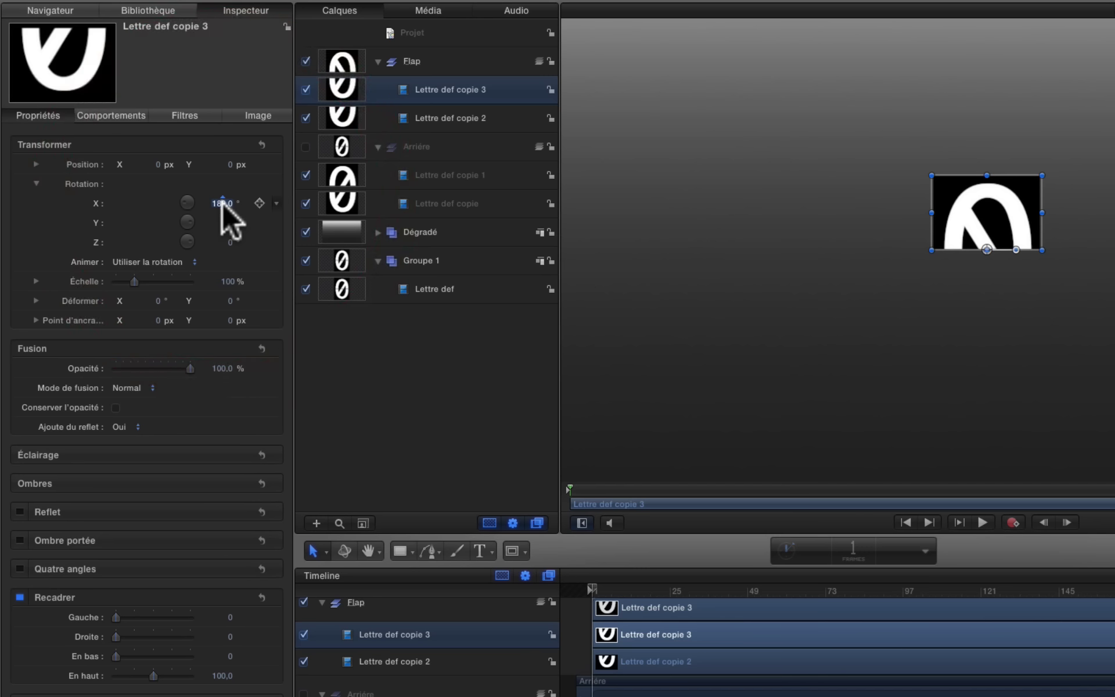
type("0")
key("Return")
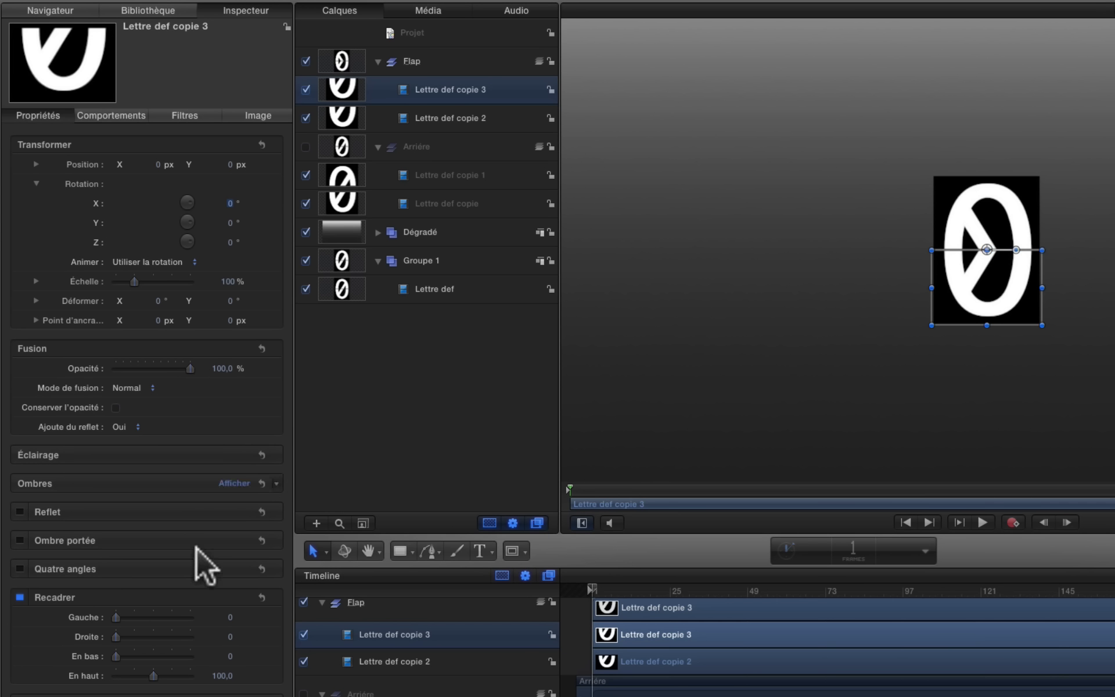
- Change the crop of Lettre def copie 3 to 0 on the top edge and 100 on the bottom edge
left_click(217, 674)
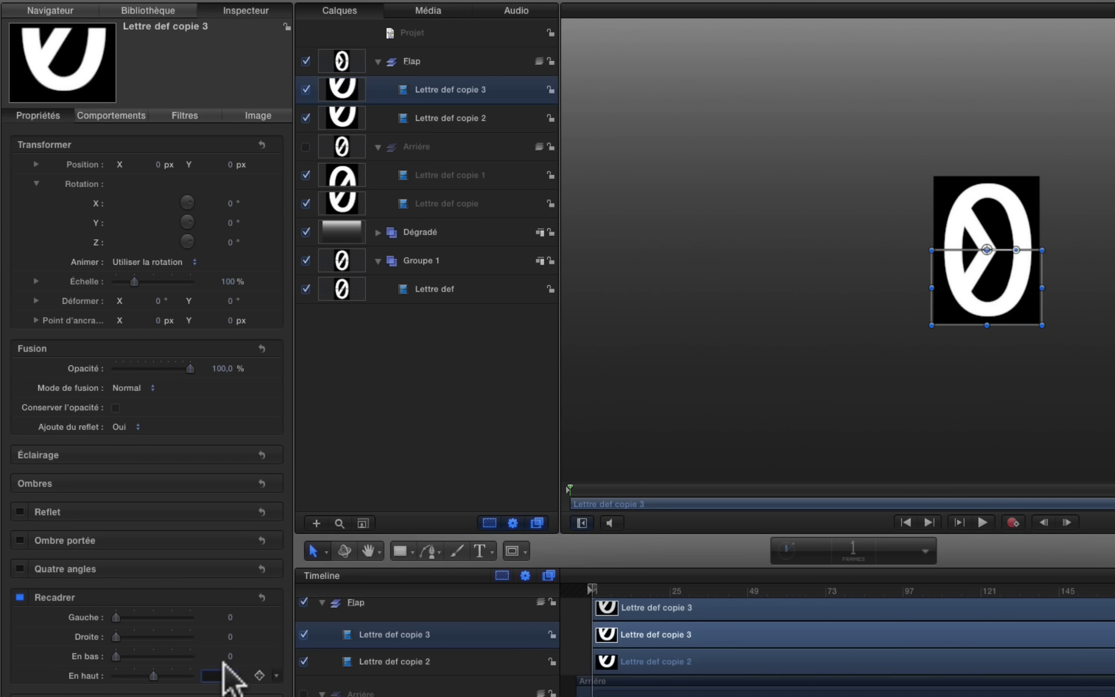
type("0")
key("Return")
left_click(222, 655)
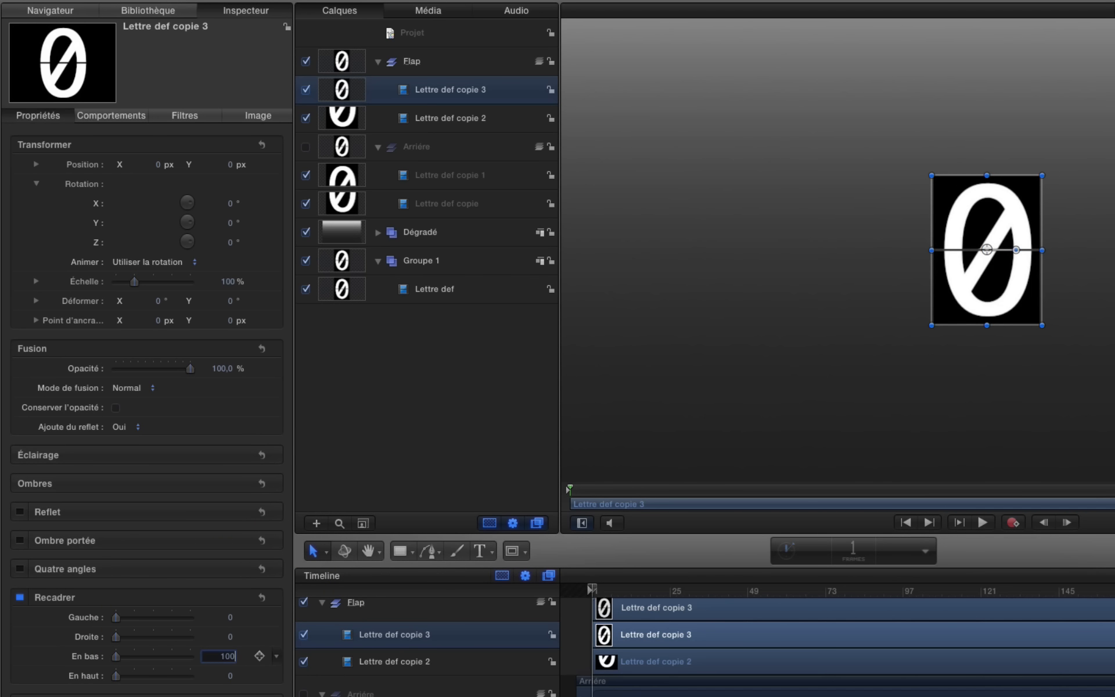
type("100")
key("Return")
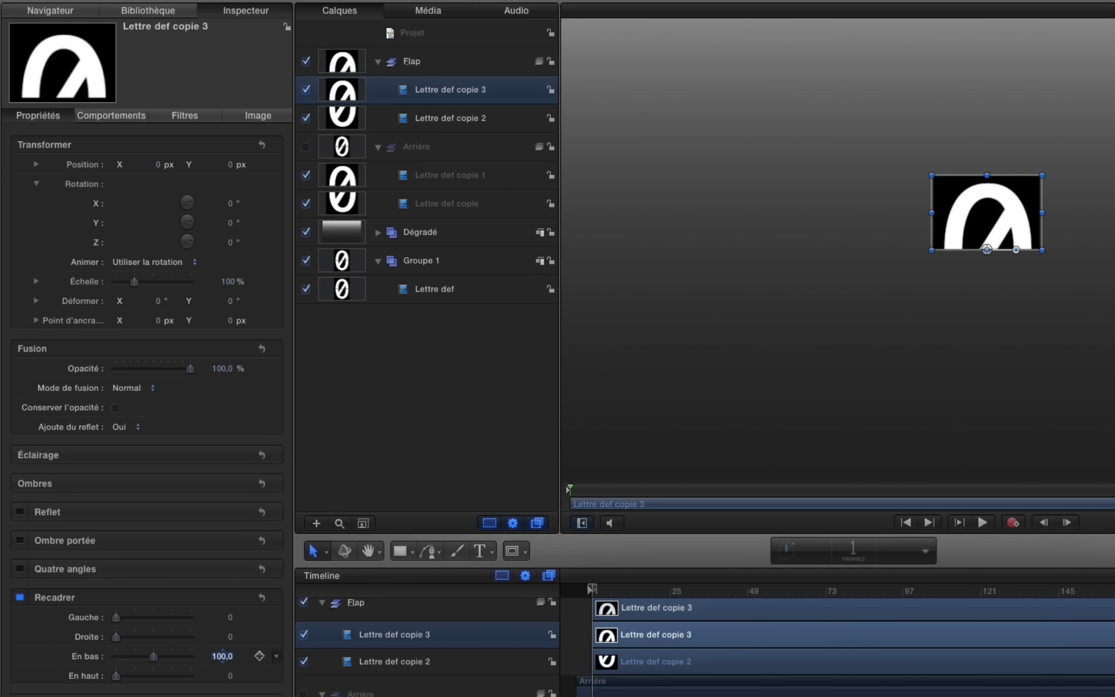
- Keyframe the Flap group's X rotation at 0° on frame 1 and at 180° on frame 6
left_click(456, 66)
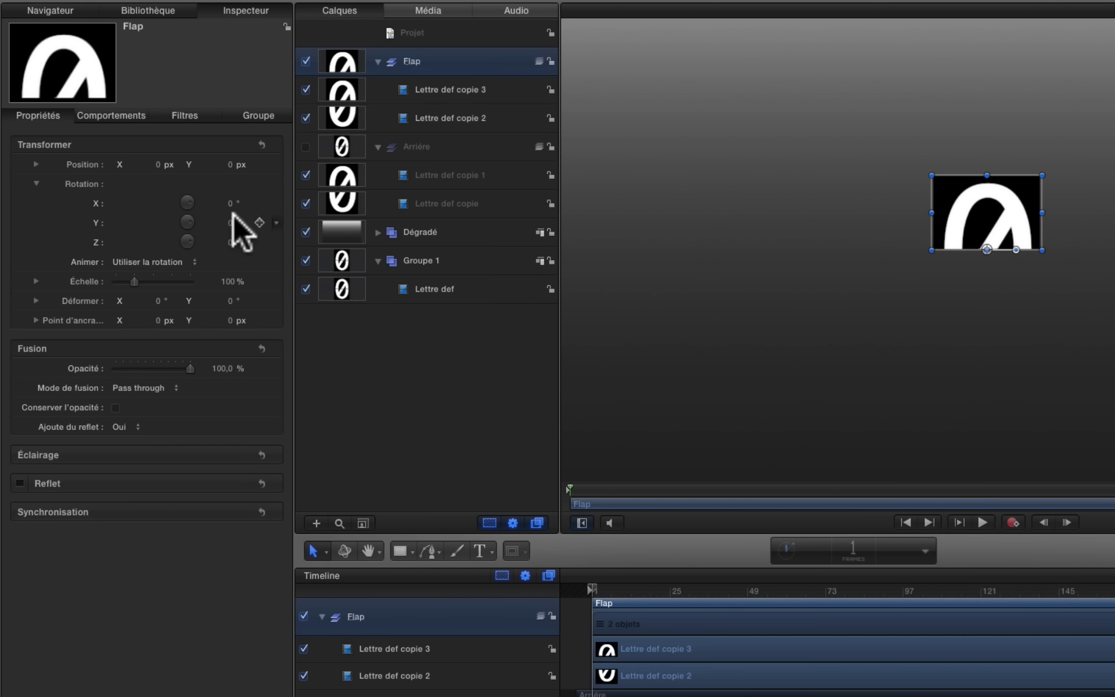
left_click(259, 203)
left_click(631, 587)
key("Left")
key("Left")
key("Left")
key("Left")
key("Left")
key("Left")
key("Left")
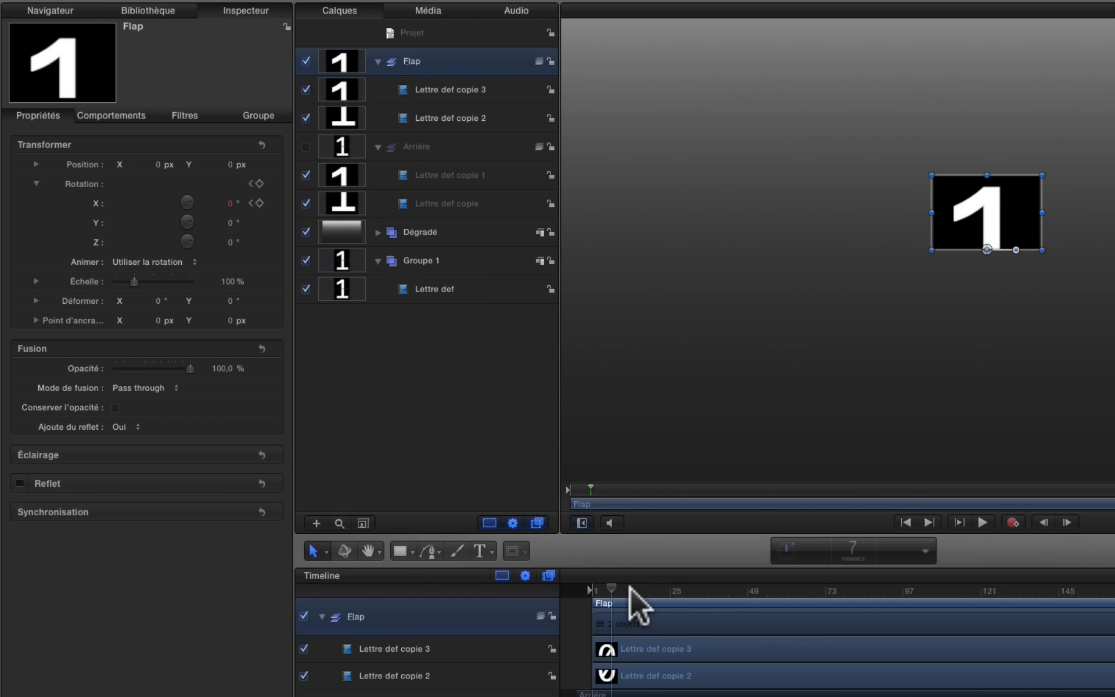
key("Left")
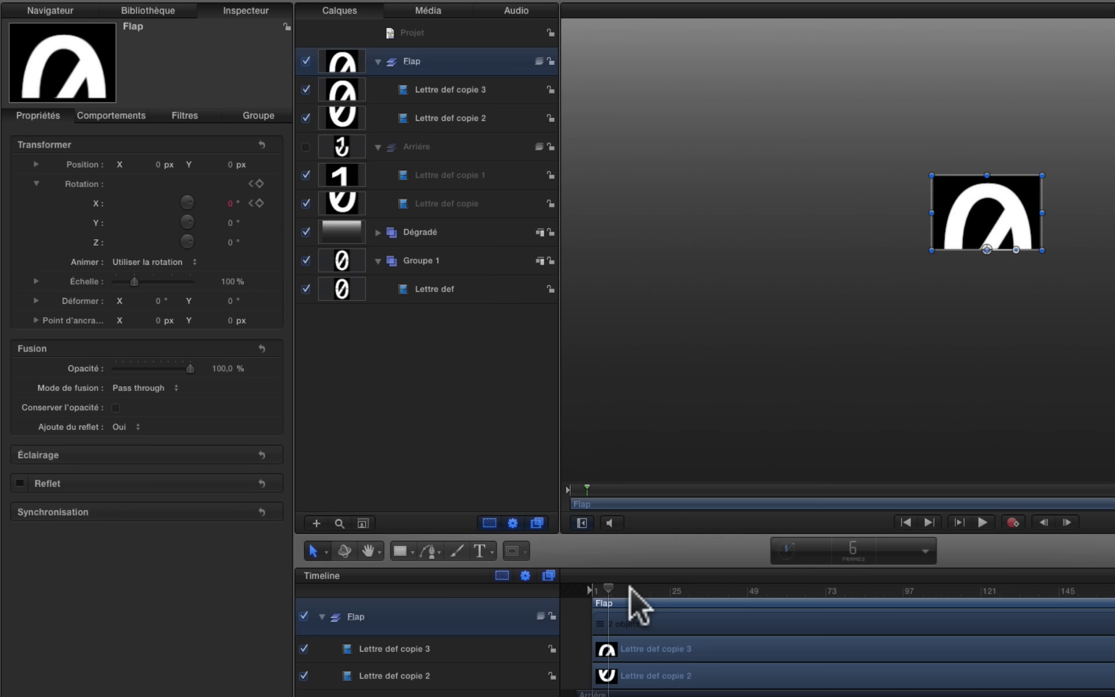
left_click(228, 204)
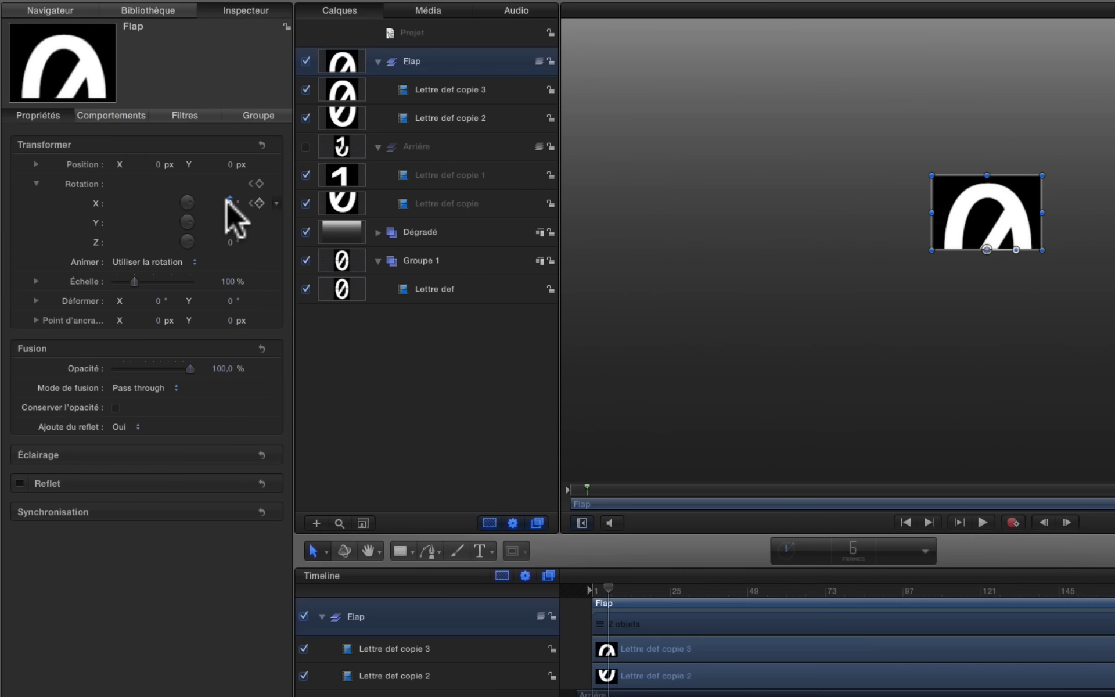
type("180")
key("Return")
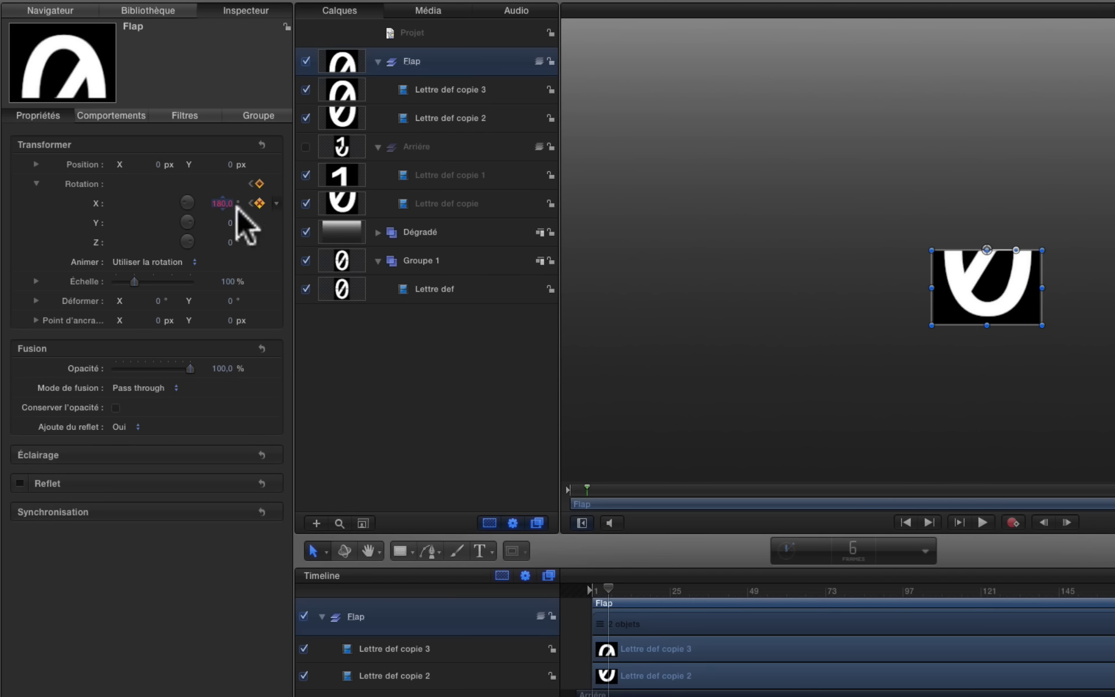
- Keyframe the Flap group's X rotation back to 0° on frame 7
left_click(608, 587)
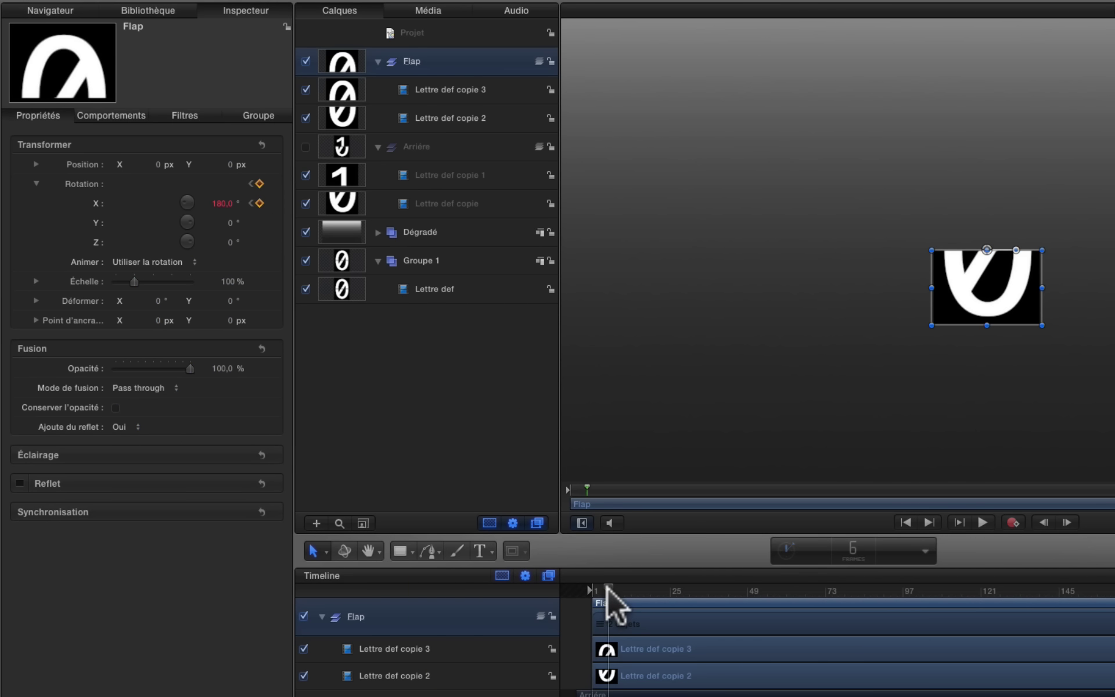
key("Right")
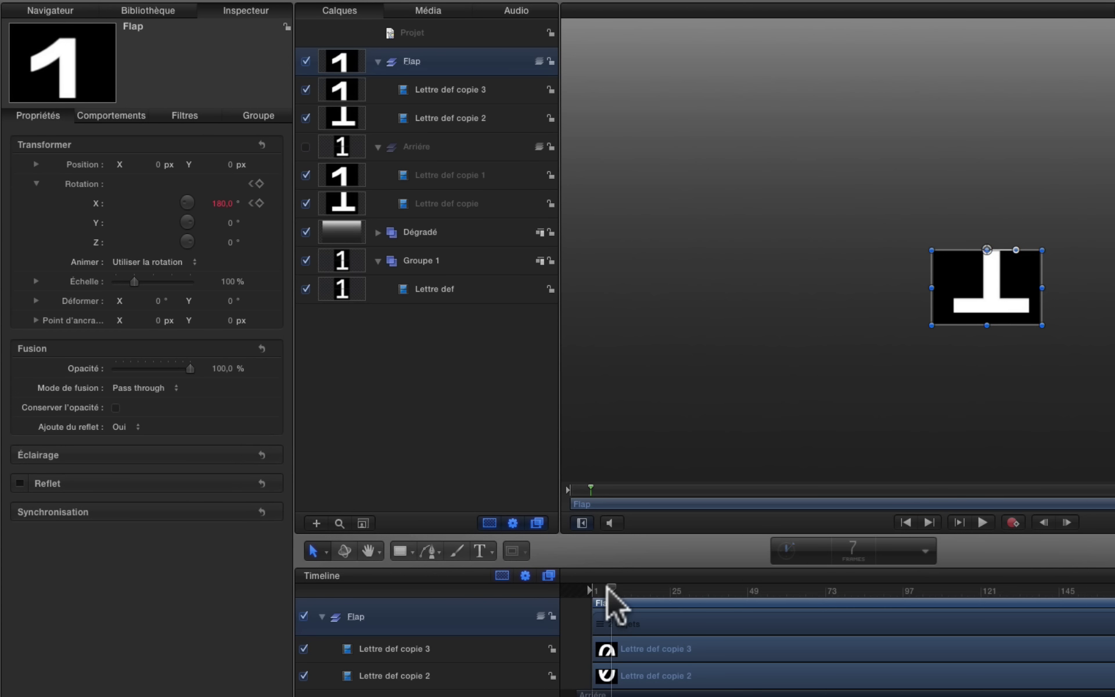
left_click(219, 203)
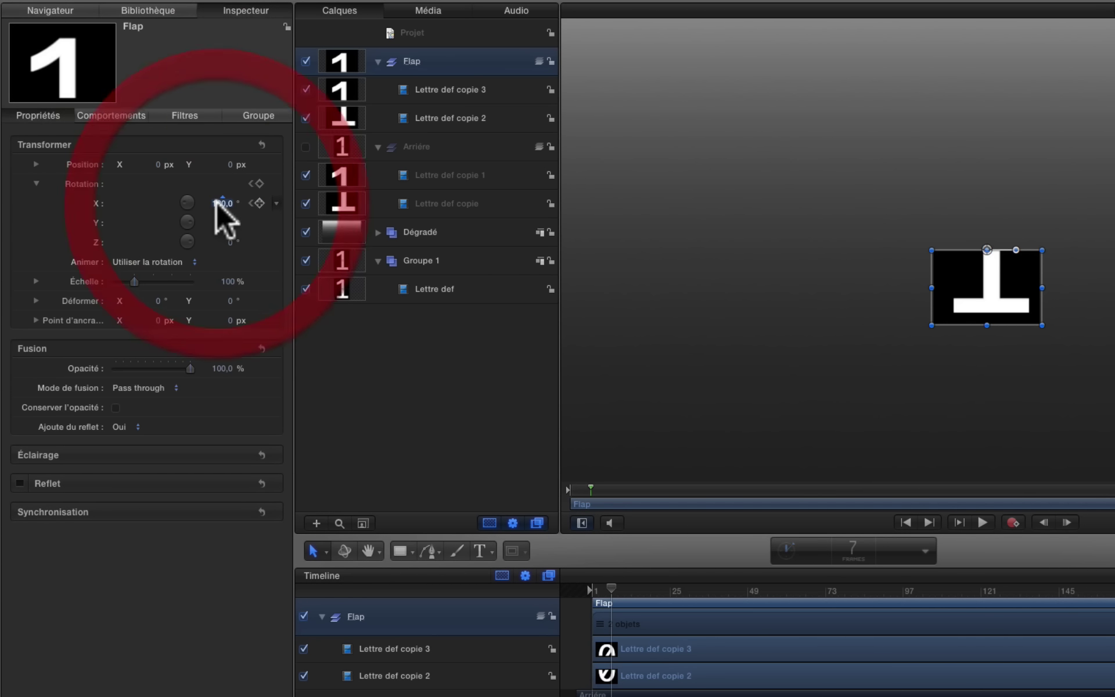
key("Return")
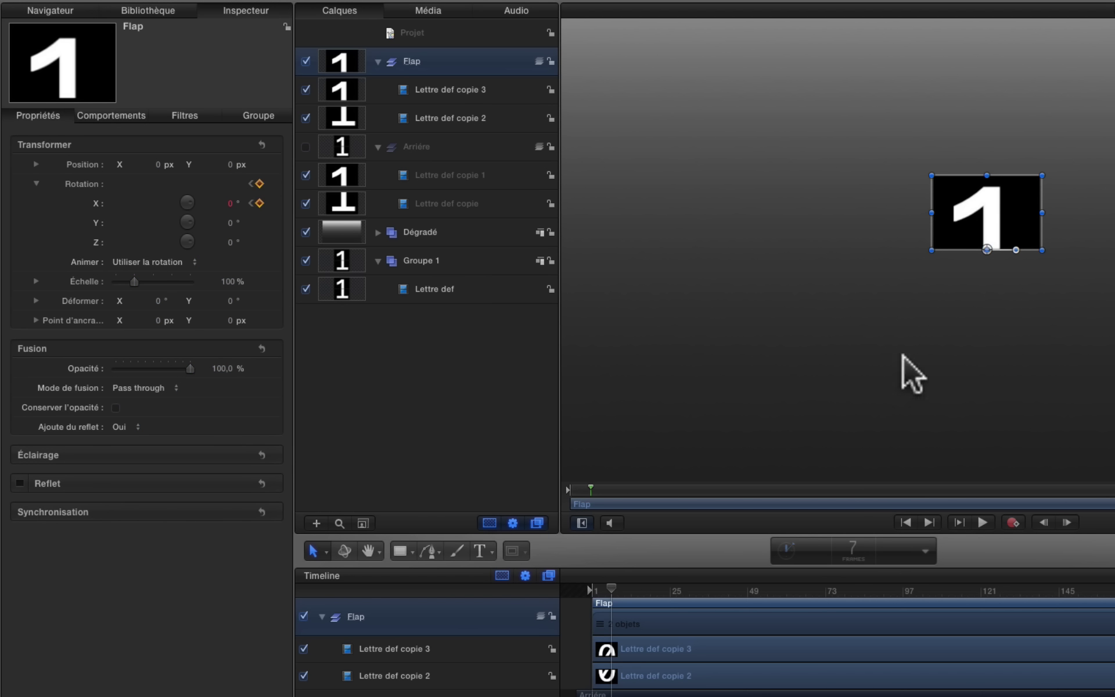
- Enlarge the keyframe editor and set the Flap rotation curve to Répétitive after its last keyframe
left_click(730, 677)
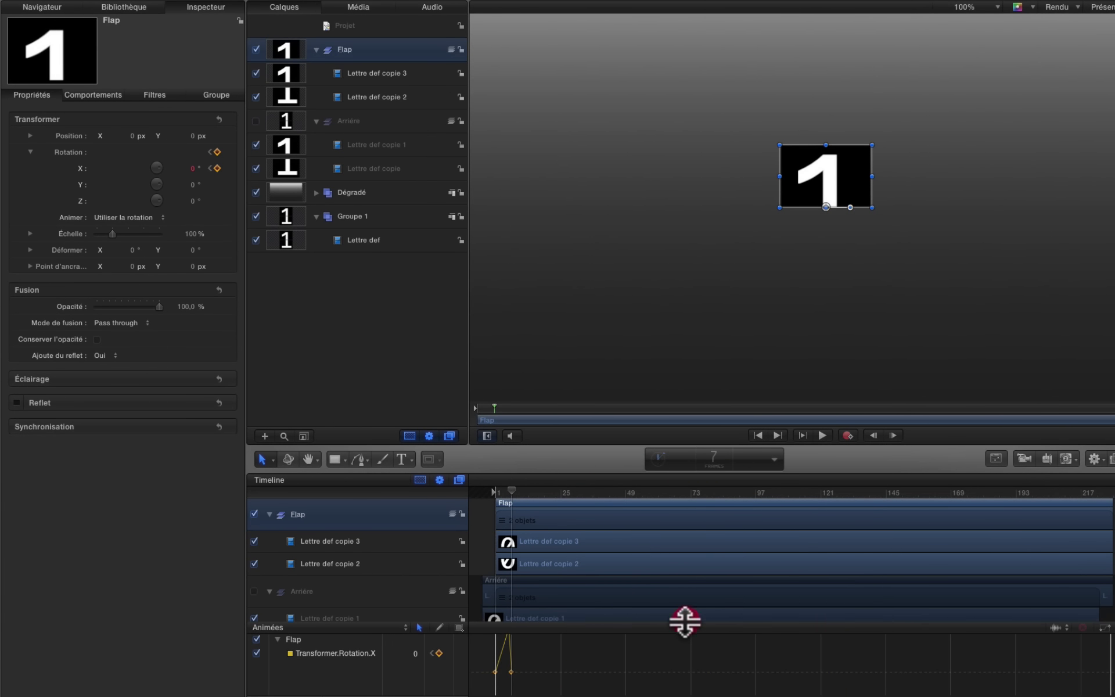
left_click_drag(686, 622, 687, 526)
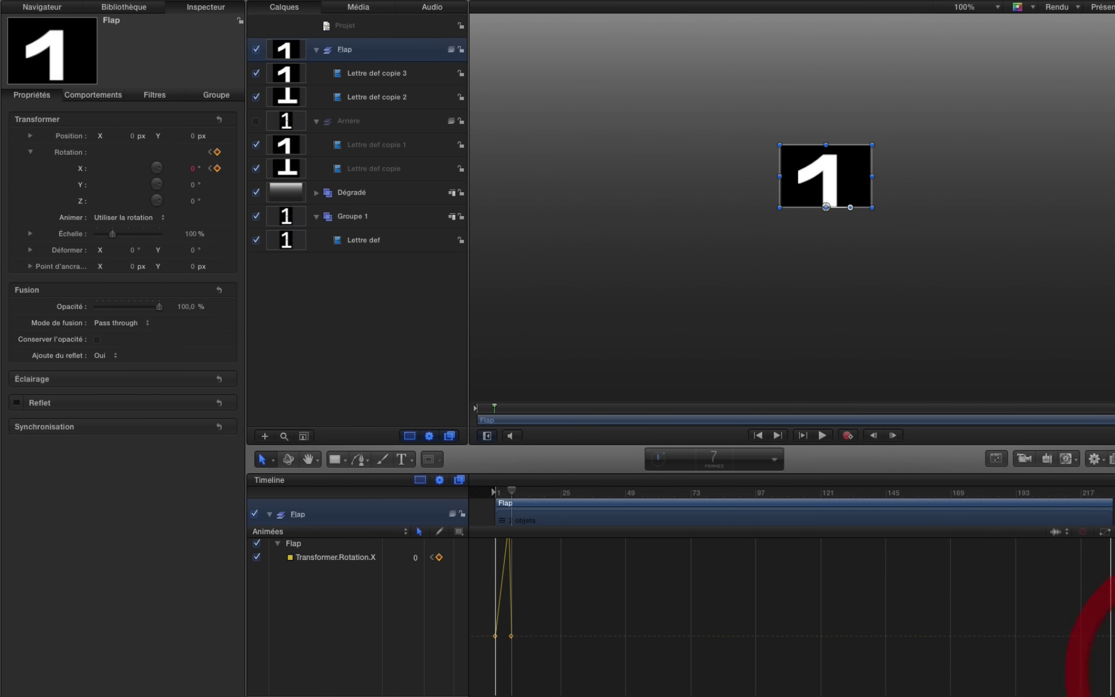
scroll(809, 661, "up", 3)
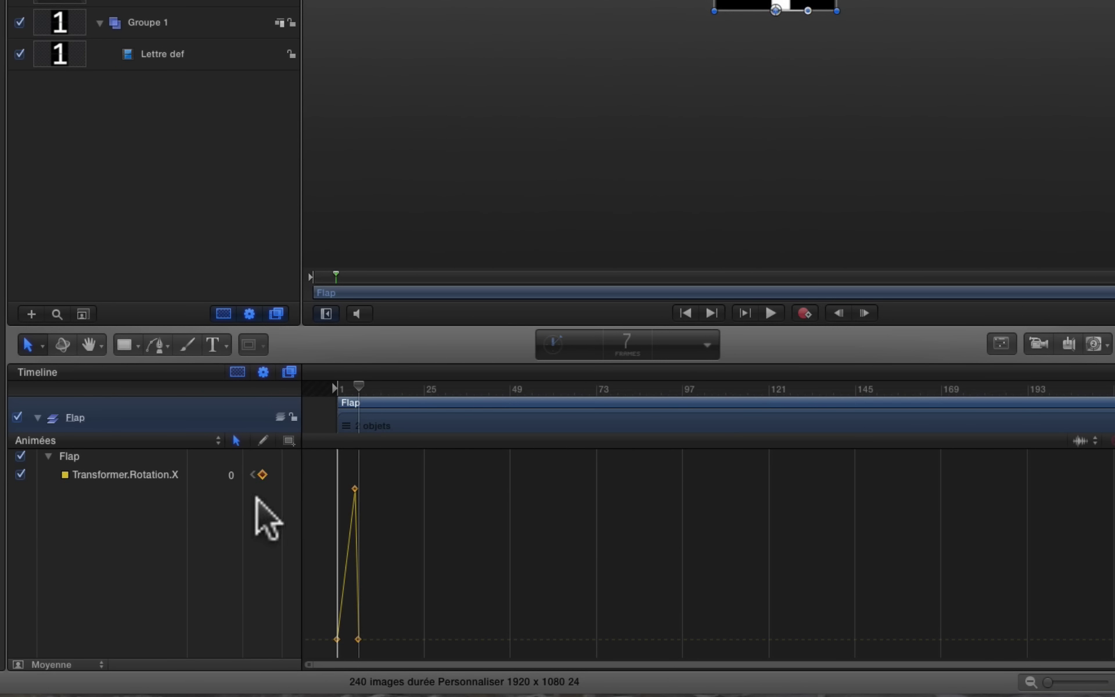
right_click(291, 473)
mouse_move(338, 598)
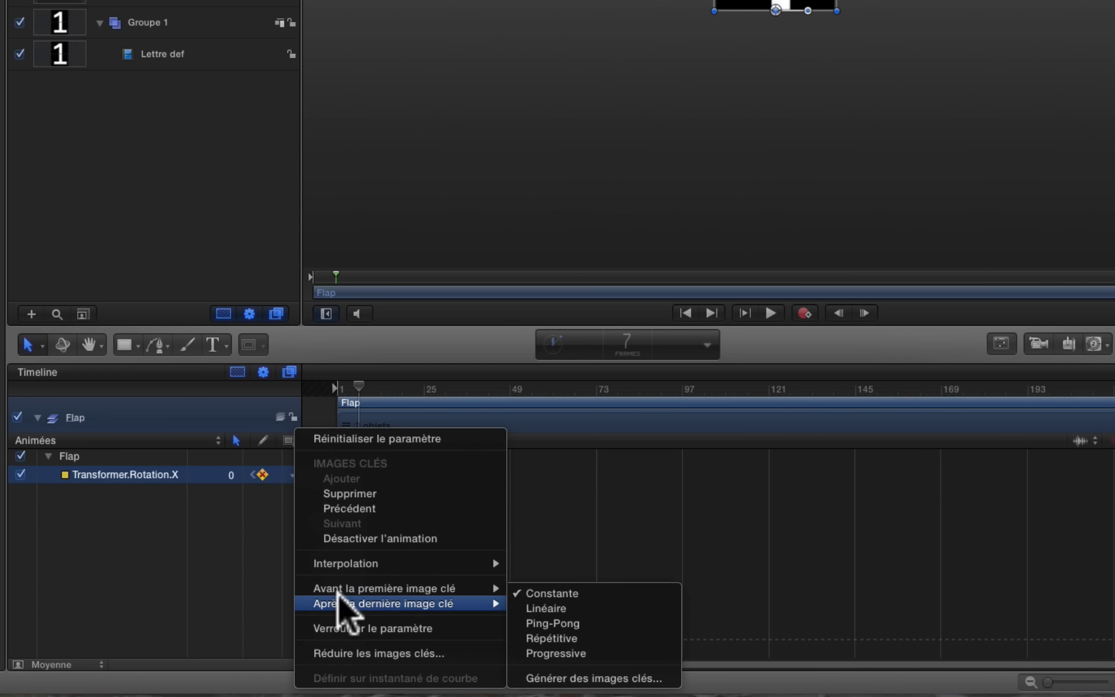
left_click(557, 643)
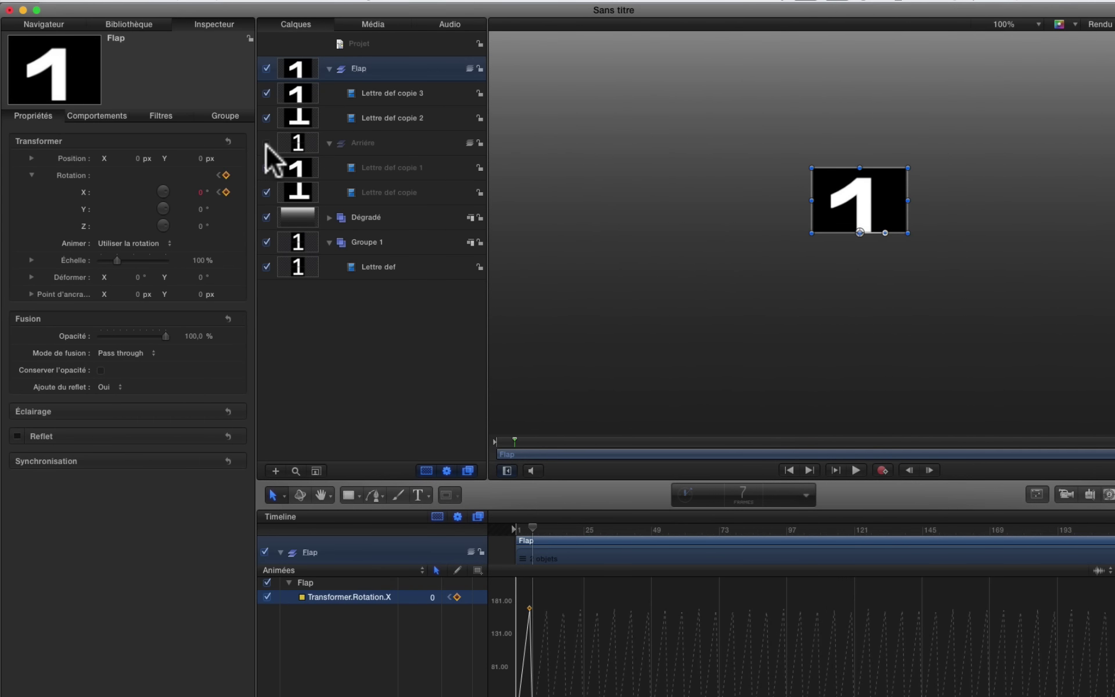
- Show the Arriére group again and play the flap animation from the start
left_click(267, 142)
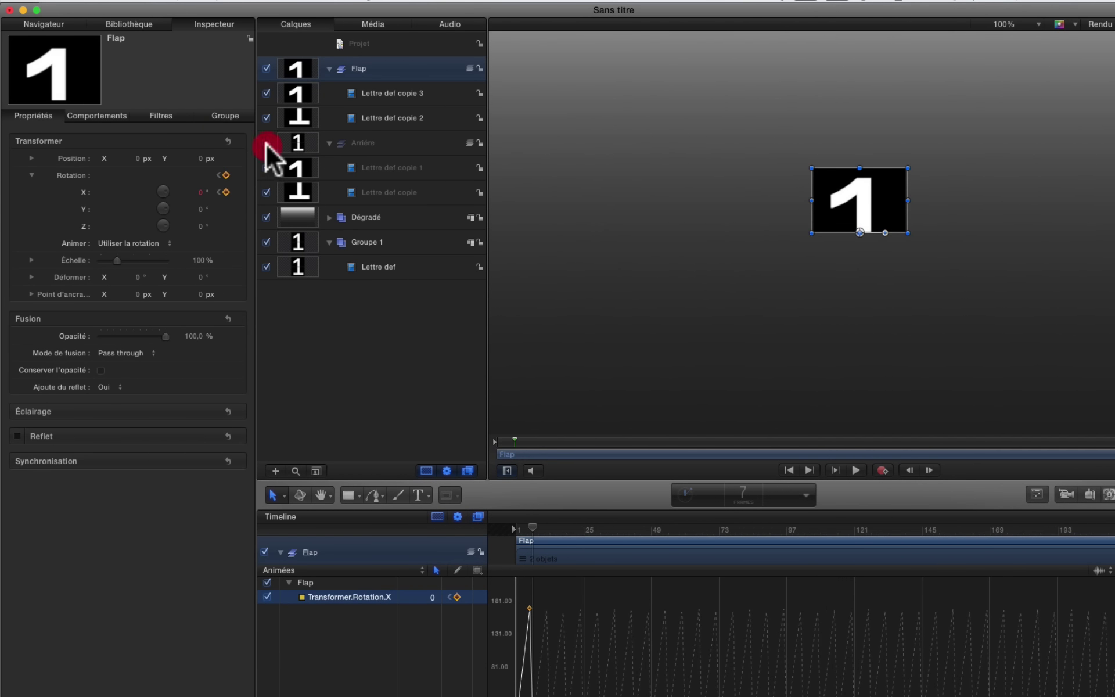
left_click(507, 440)
key("space")
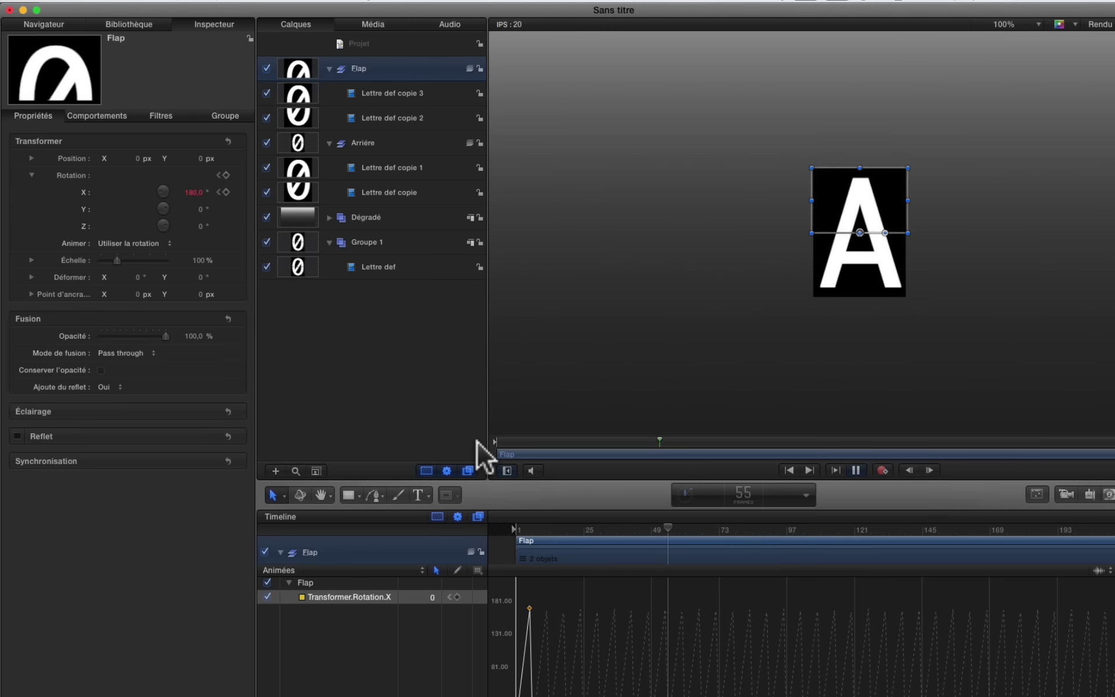
key("space")
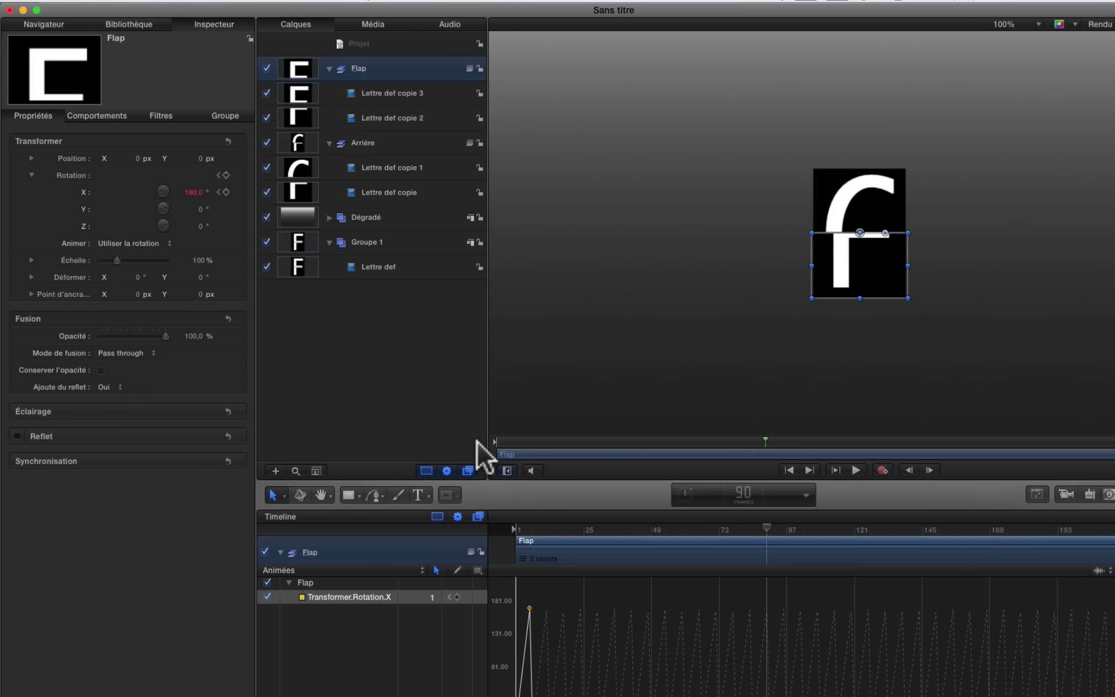
- Step through the animation frame by frame to frame 109, examining how the flap turns between characters
key("Right")
key("Right")
key("Right")
key("Right")
key("Right")
key("Right")
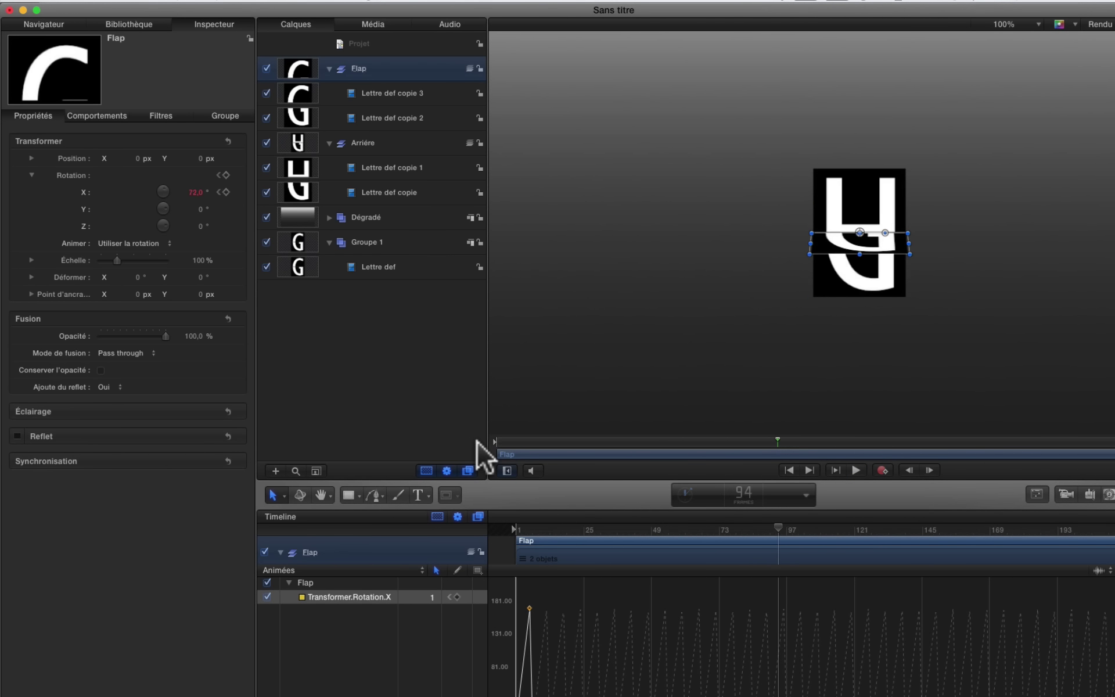
key("Right")
key("Right")
key("Right")
key("Right")
key("Right")
key("Right")
key("Right")
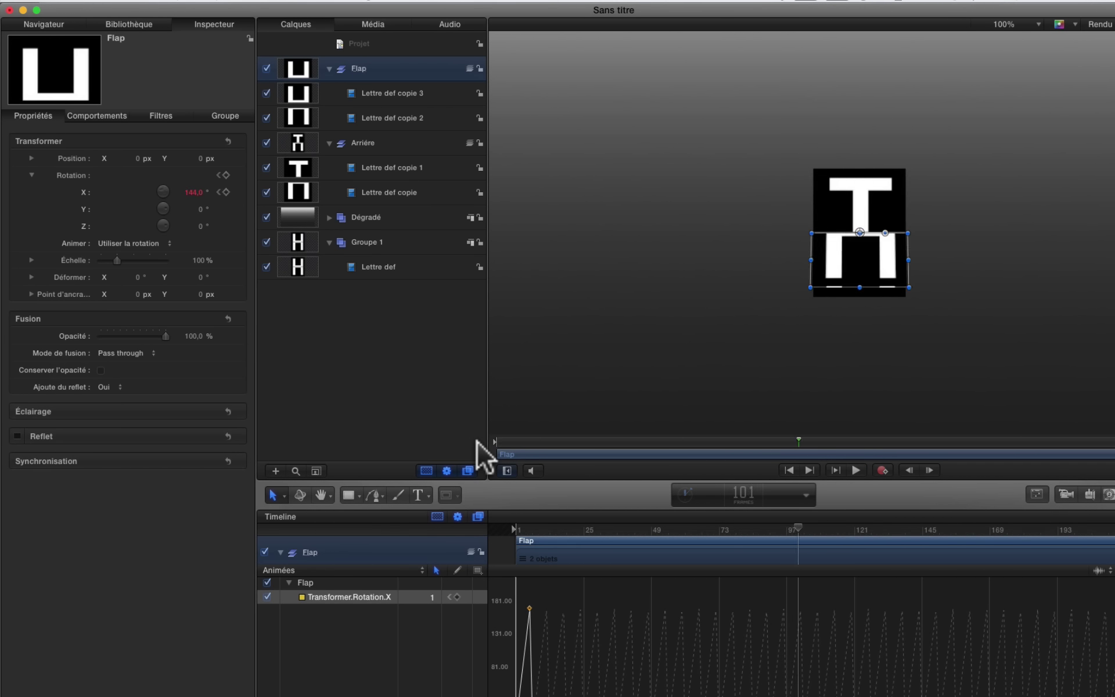
key("Right")
key("Right")
key("Right")
key("Right")
key("Right")
key("Right")
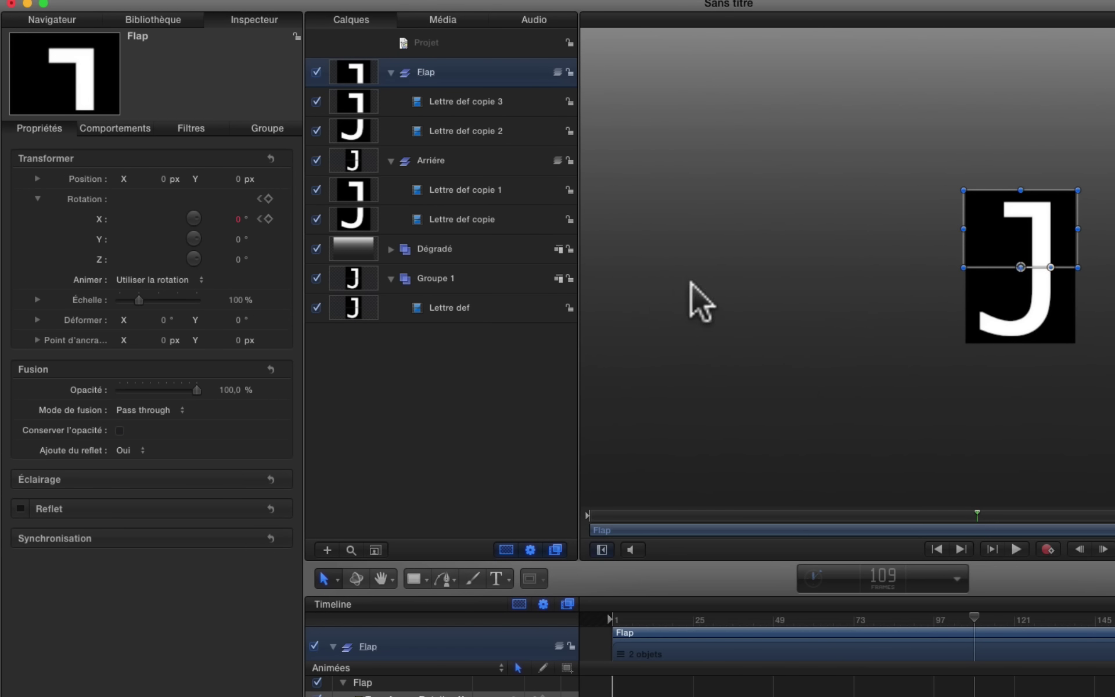
- Add a light to the project and set its Y position to 150 px
left_click(464, 41)
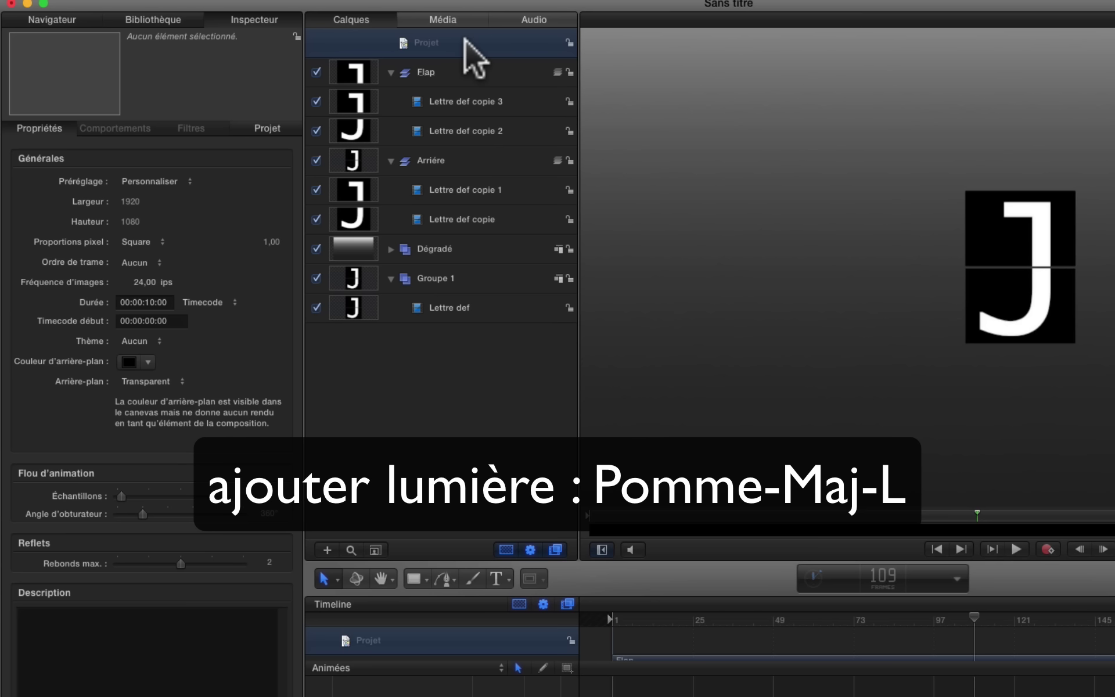
key("super+shift+l")
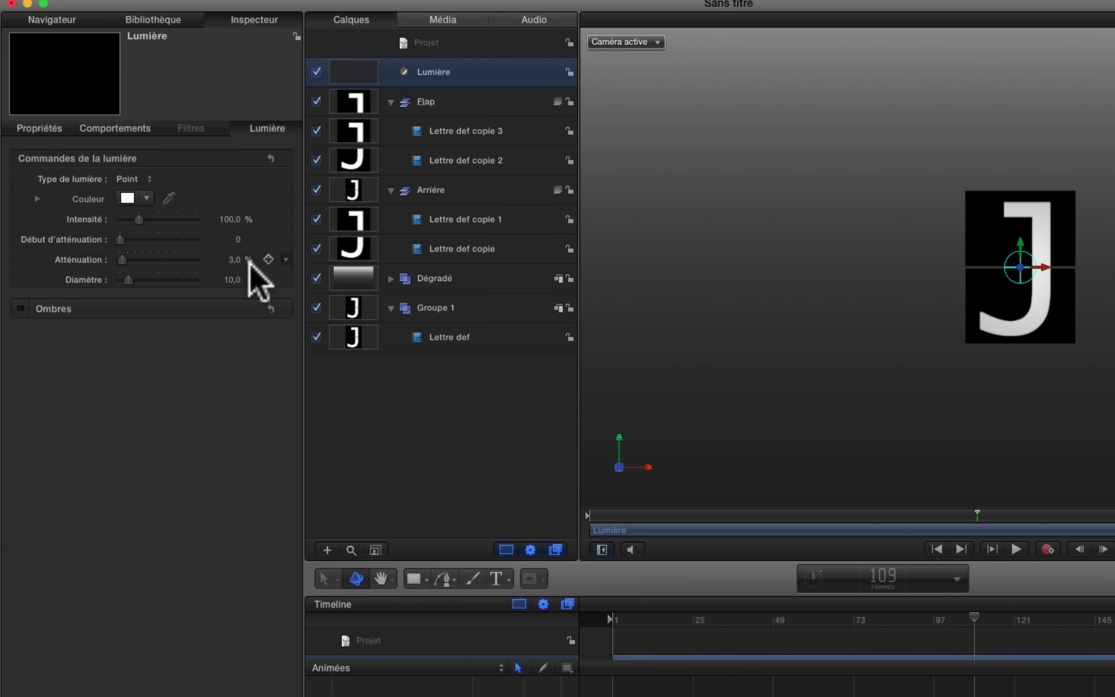
left_click(32, 127)
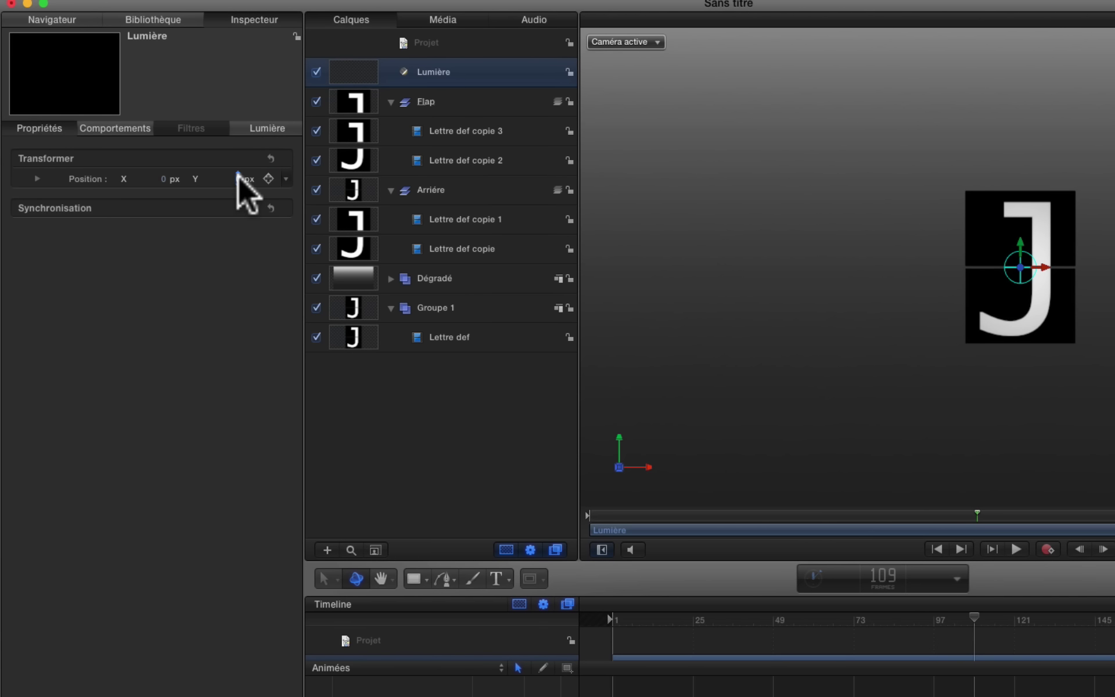
type("150")
key("Return")
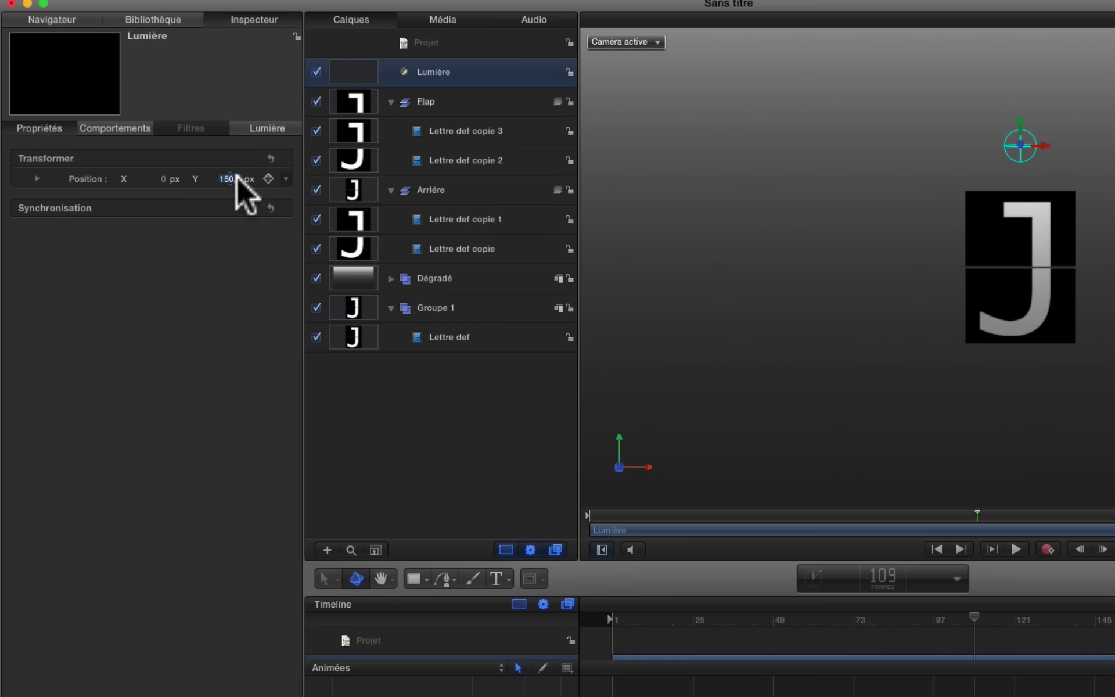
- Duplicate the Lumière light and lower the copy's intensity to about 7.6%
right_click(441, 77)
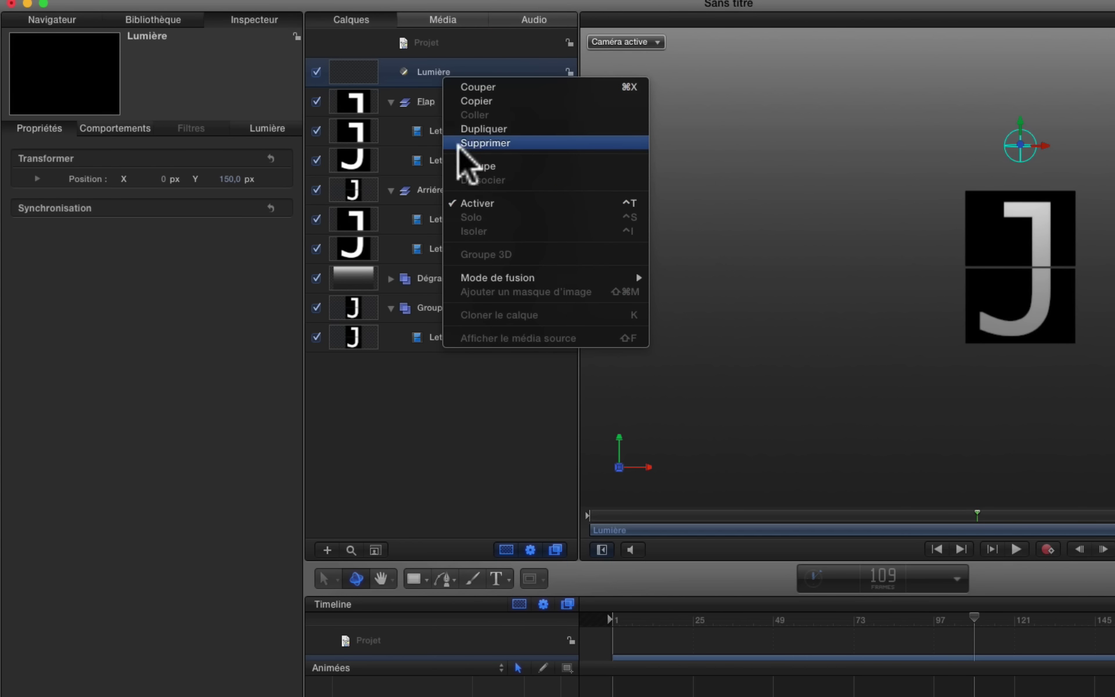
left_click(468, 129)
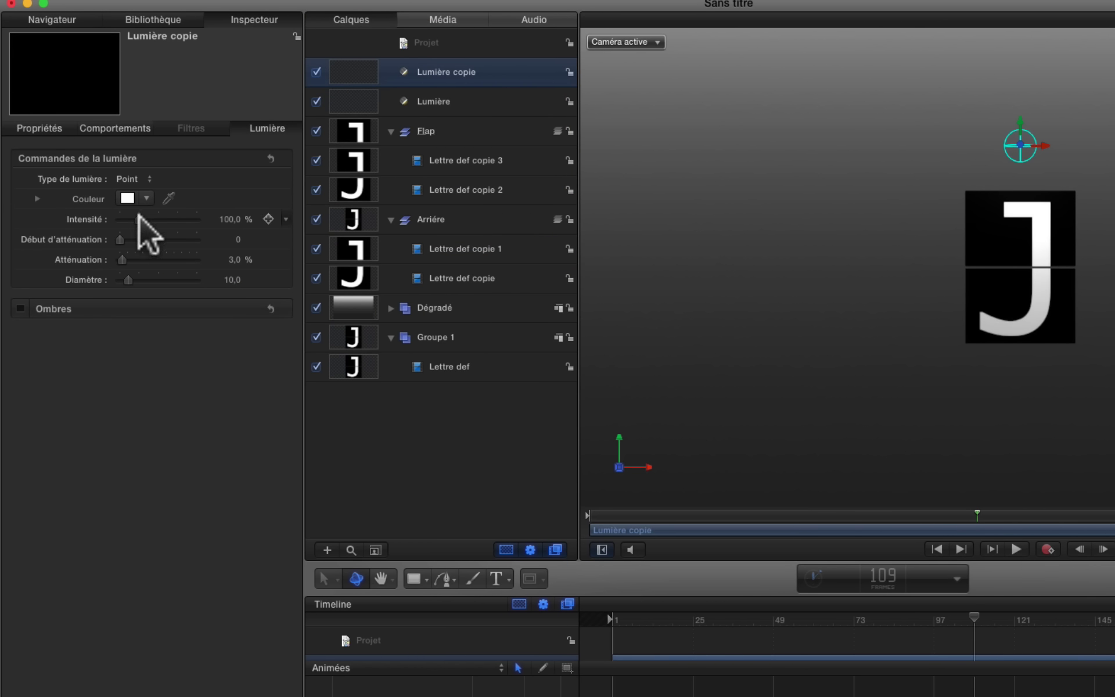
left_click_drag(139, 216, 121, 223)
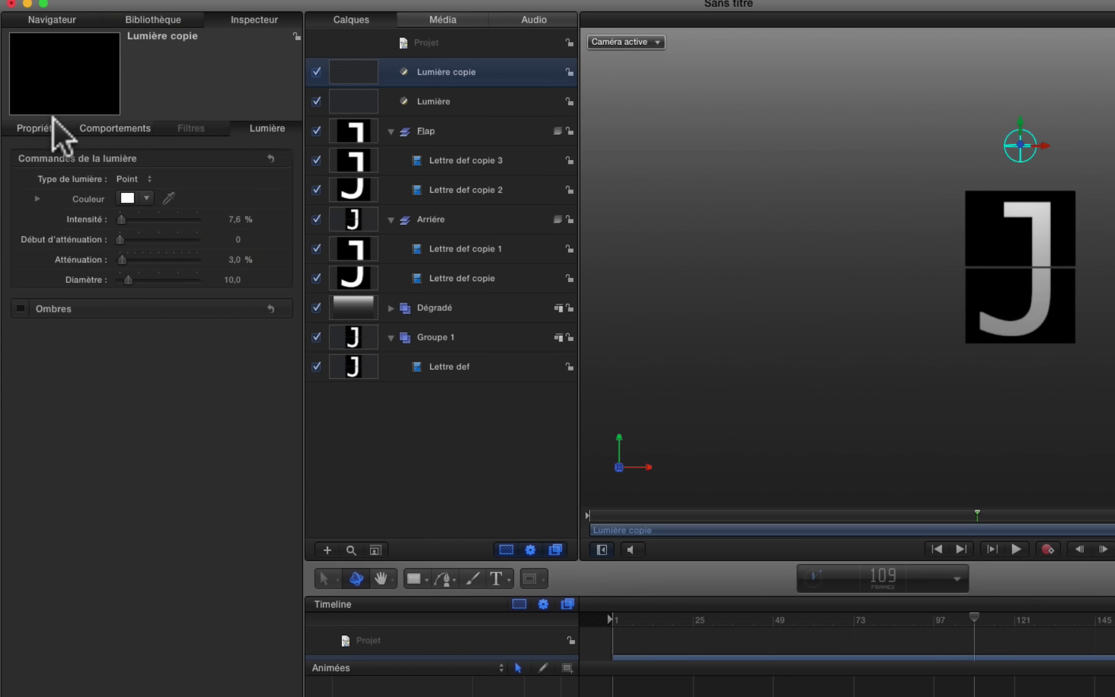
- Set the Y position of the Lumière copie light to -50 px
left_click(33, 135)
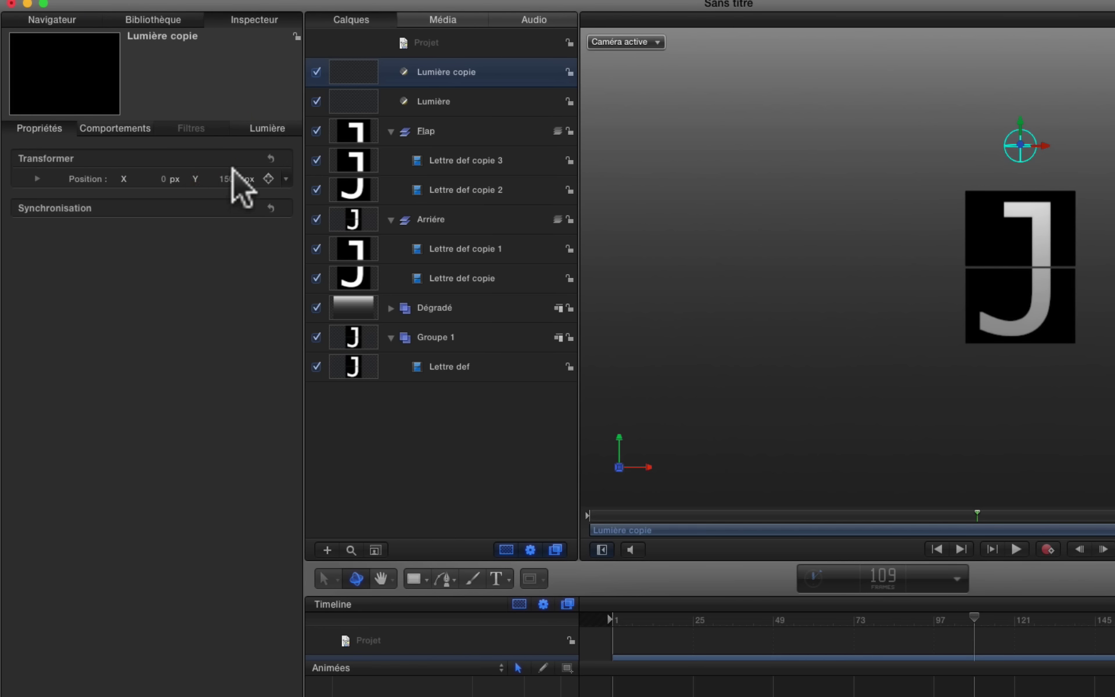
left_click(224, 179)
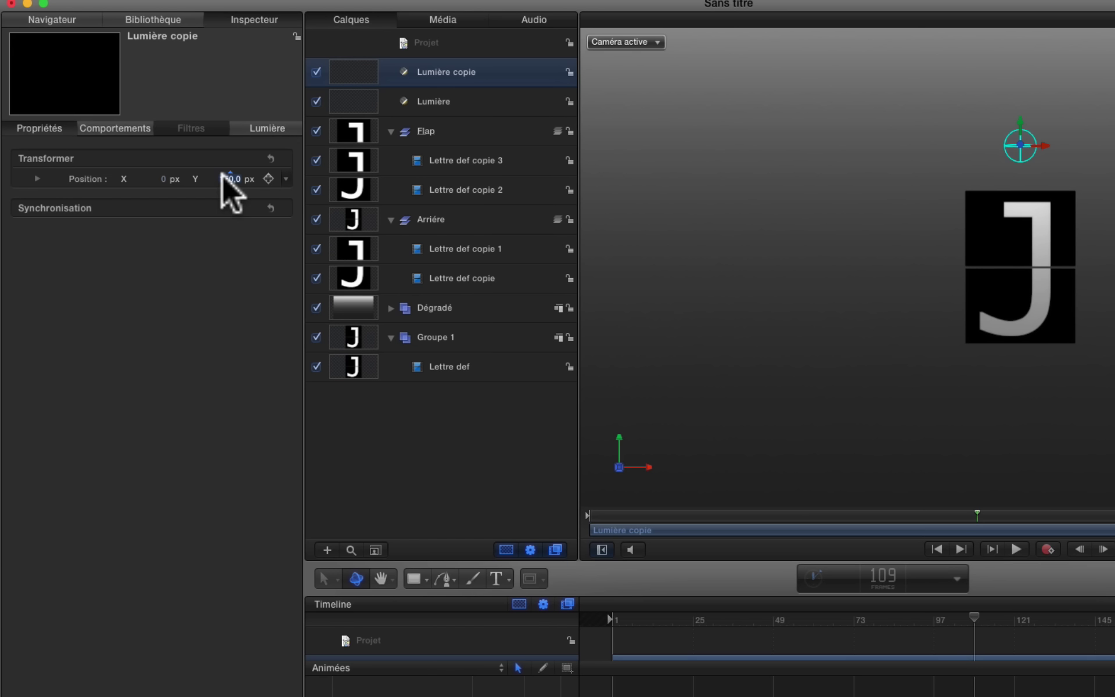
type("-50")
key("Return")
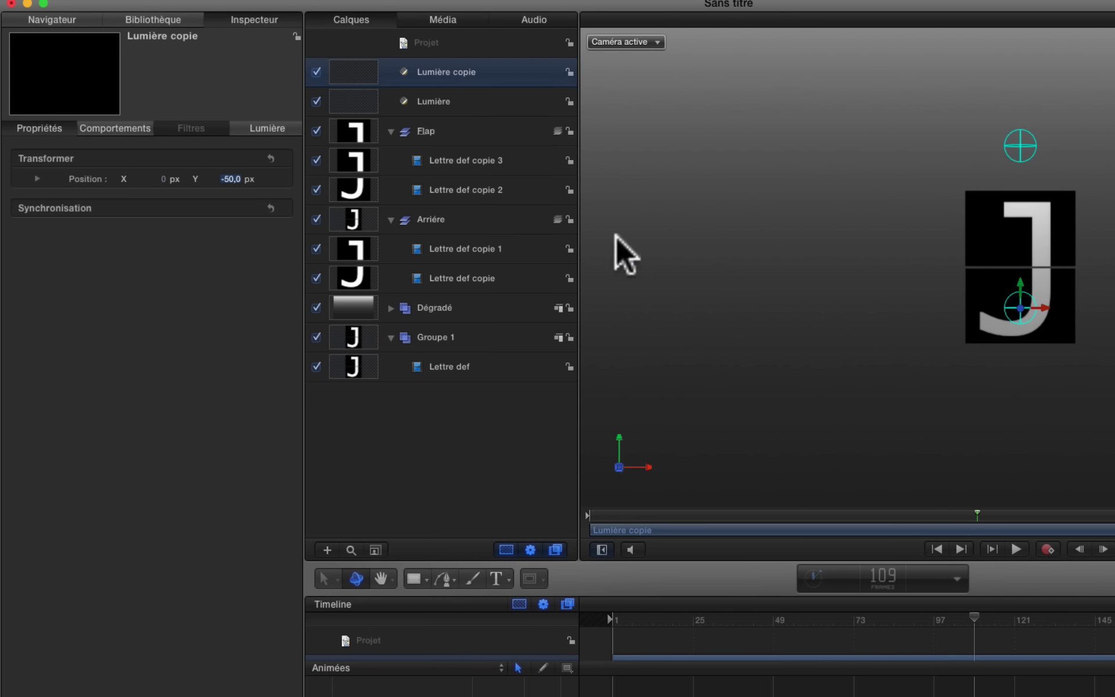
- Switch each of the two lights off and on in turn to compare its effect on the display, including at frame 105
left_click(316, 101)
left_click(316, 101)
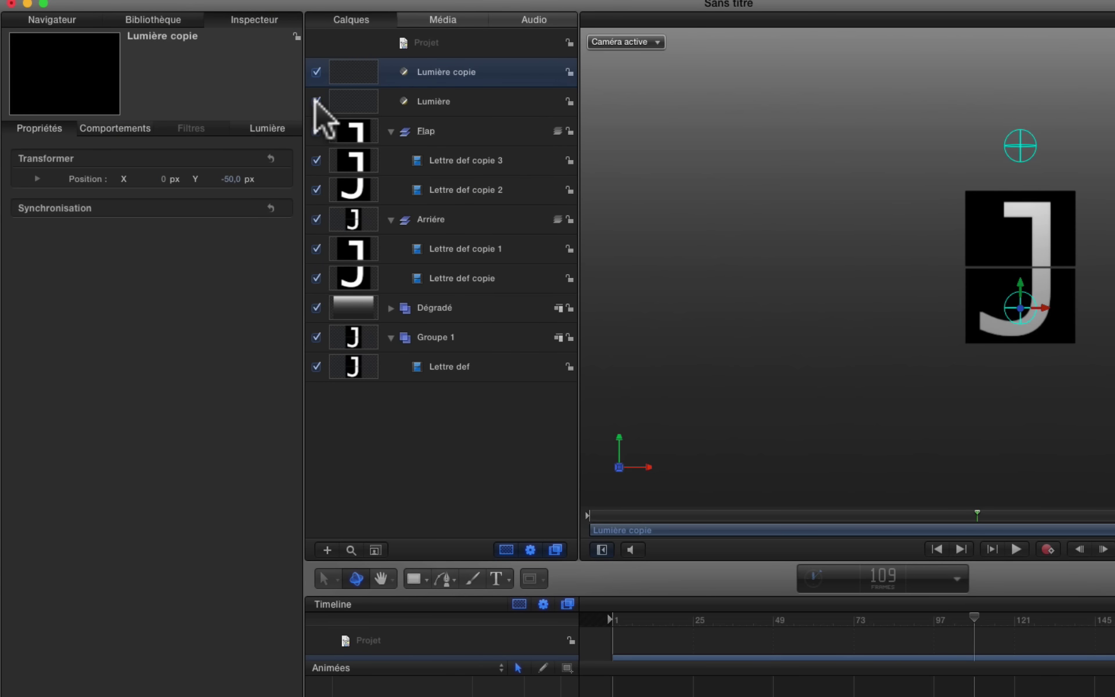
left_click(315, 70)
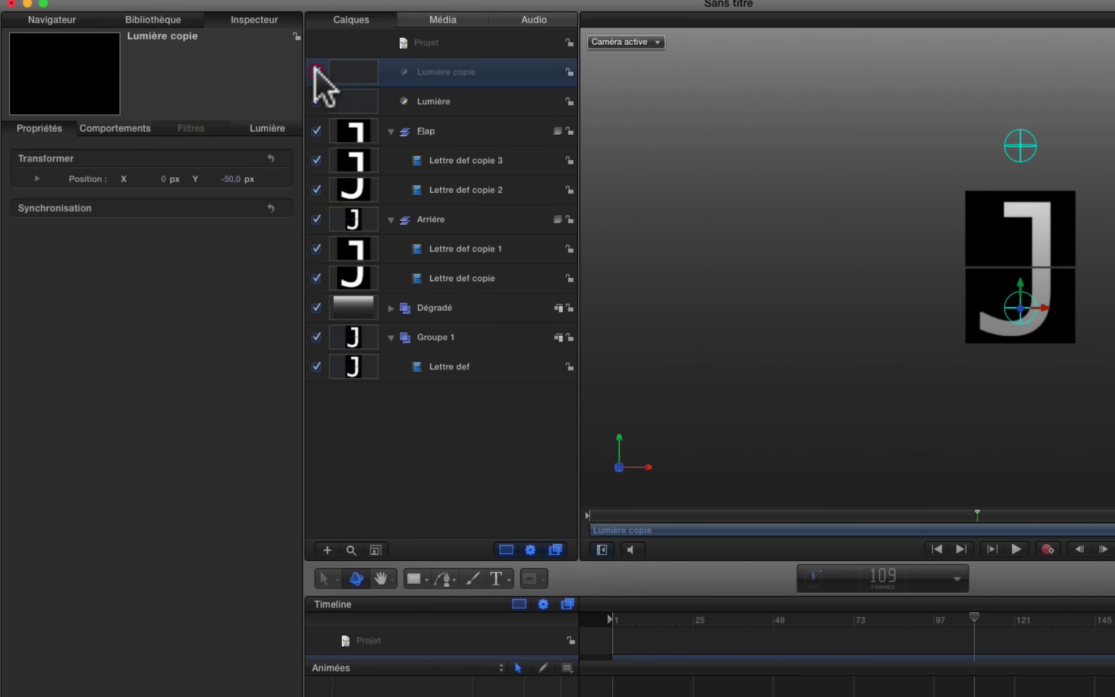
left_click(315, 70)
left_click(969, 614)
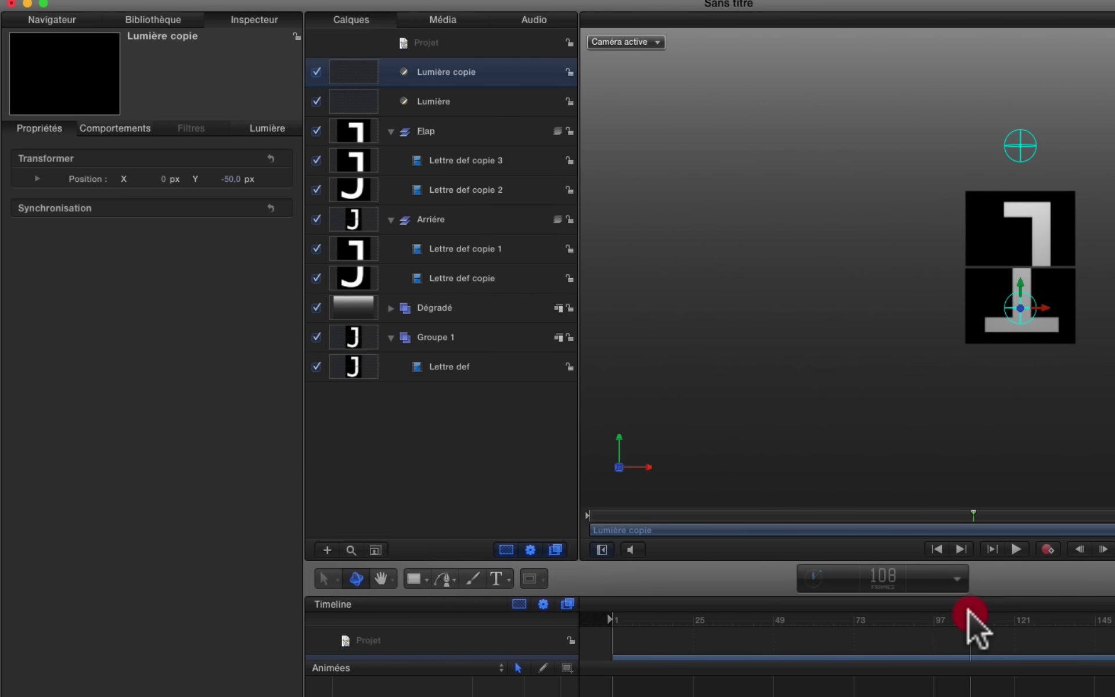
left_click_drag(967, 609, 961, 615)
left_click(460, 102)
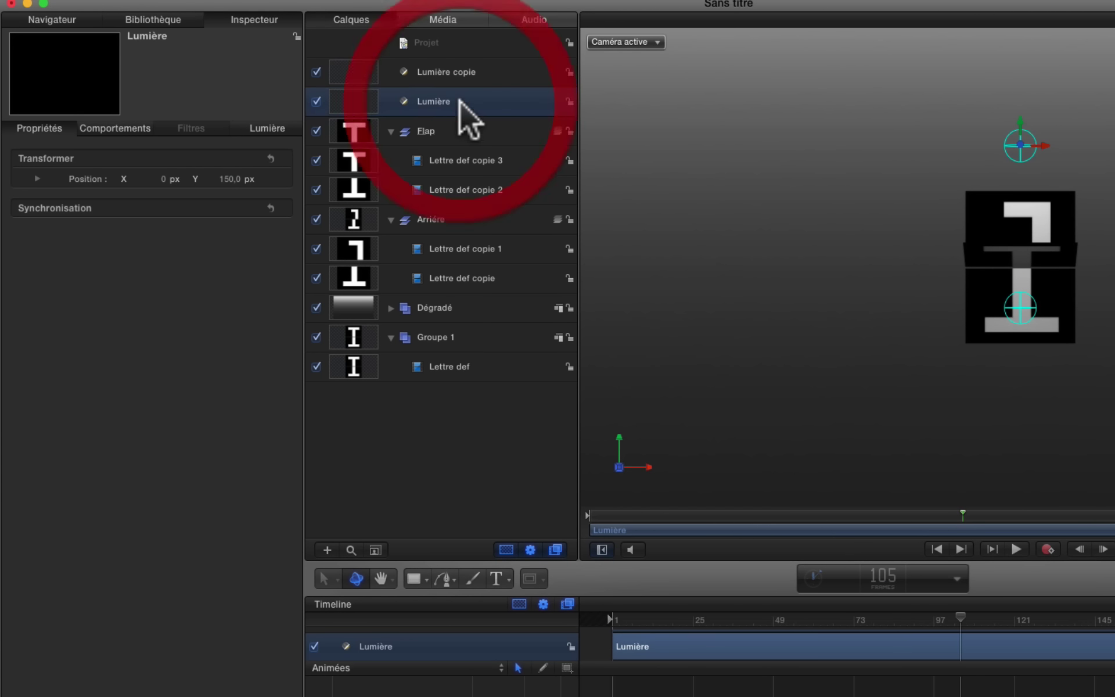
left_click(316, 101)
left_click(316, 101)
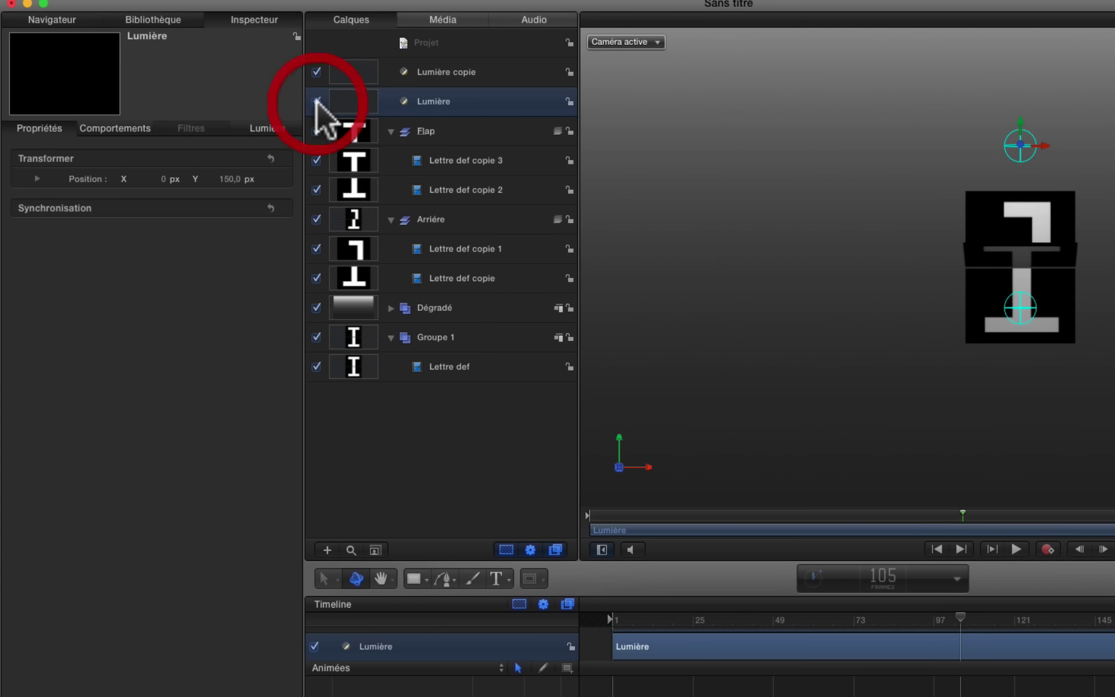
left_click(316, 72)
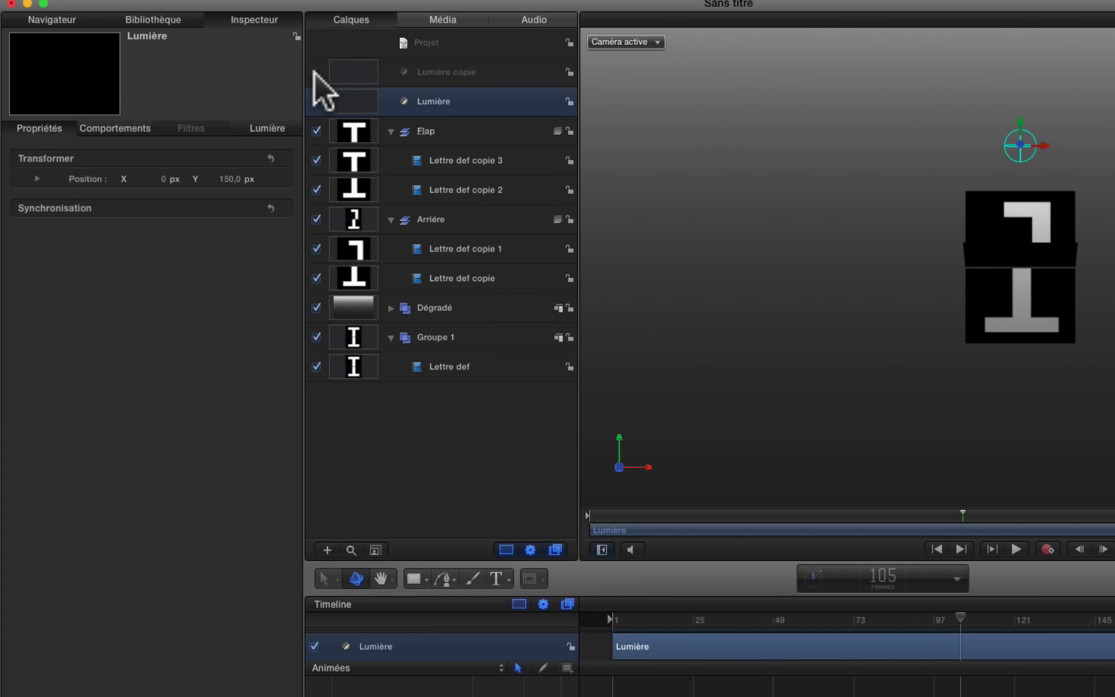
left_click(314, 72)
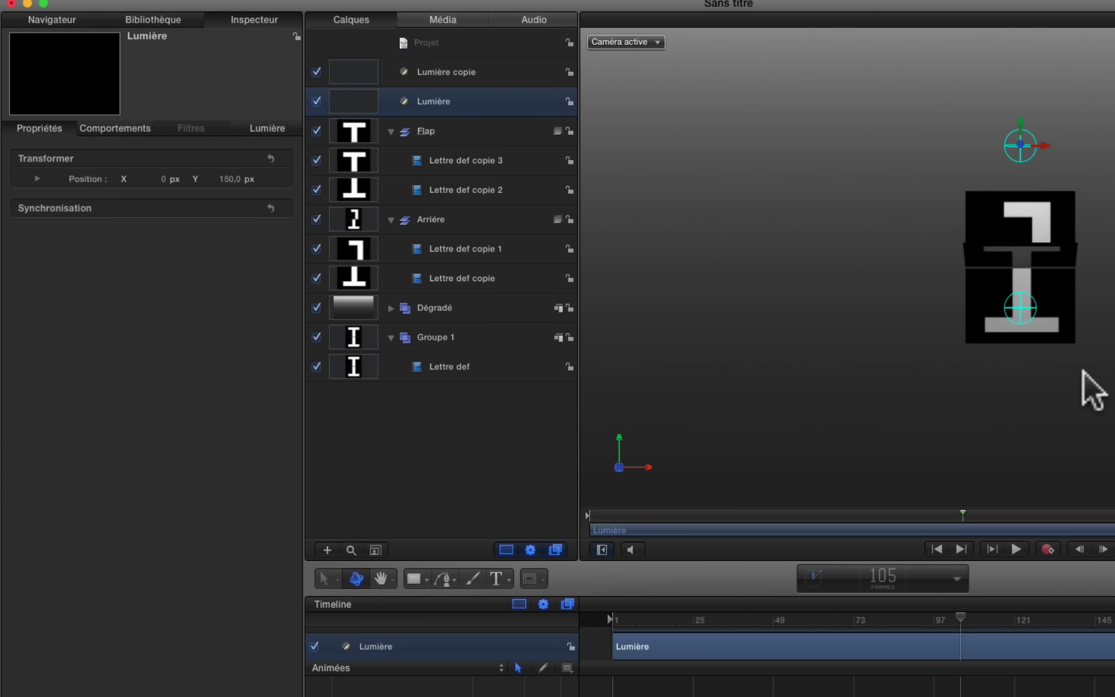
- Step through the frames from 103 to 110, examining the shading on the turning flap
key("Right")
key("Right")
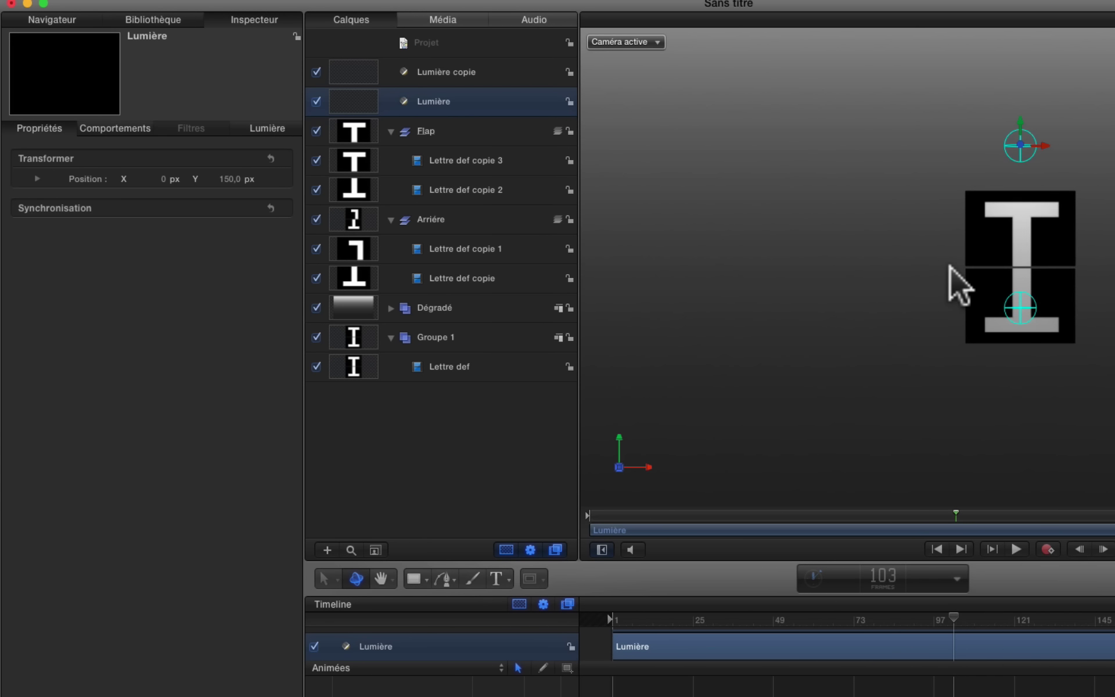
key("Right")
key("Right")
key("Right")
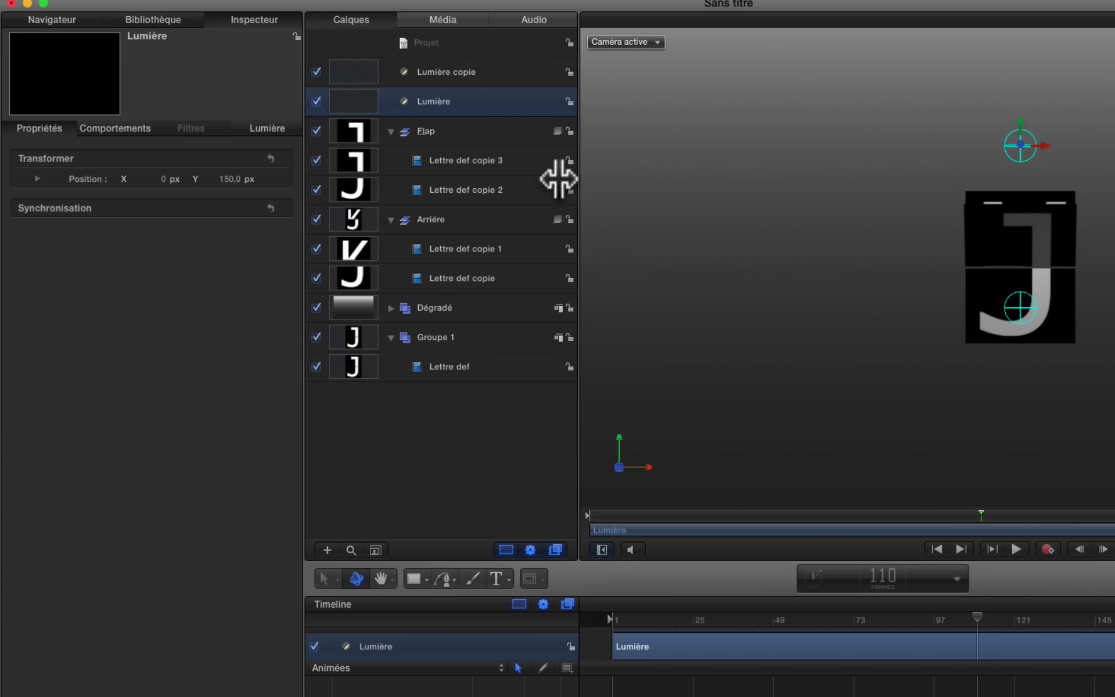
- Add a new camera to the project and set its Y rotation to -21°
left_click(436, 41)
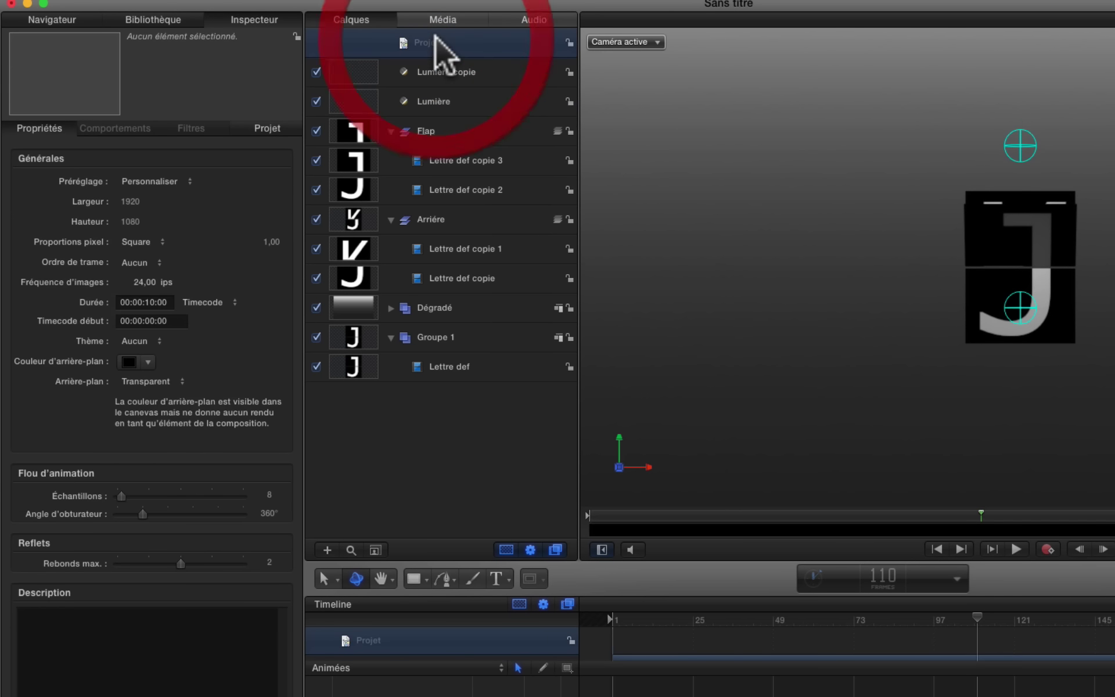
left_click(264, 1)
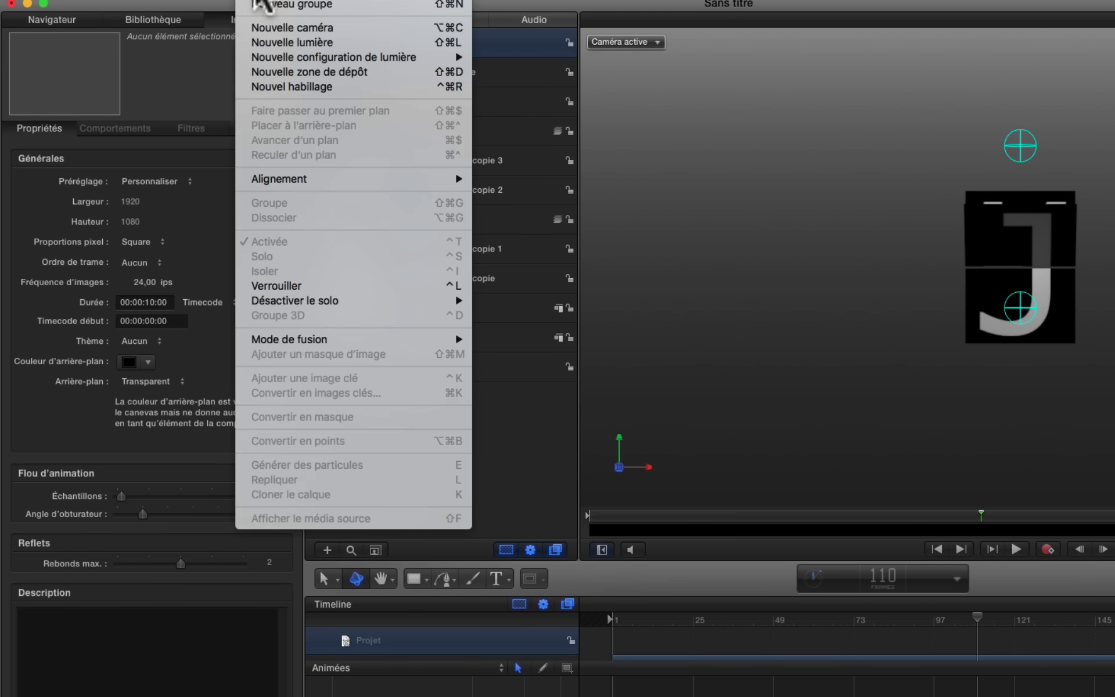
left_click(286, 28)
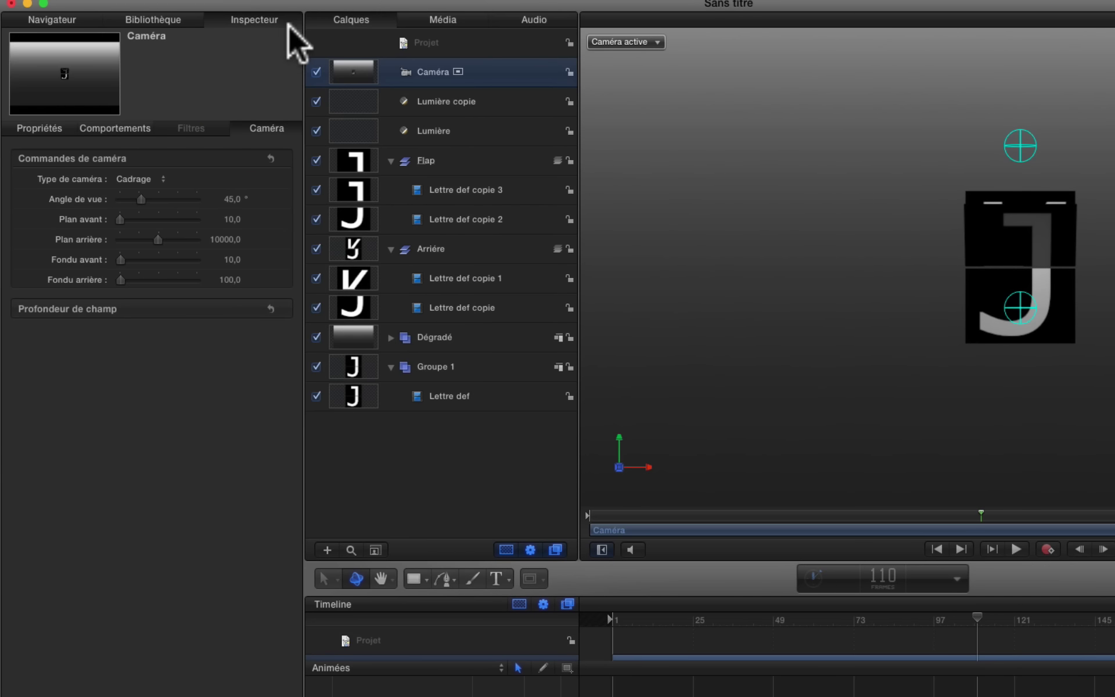
left_click(37, 125)
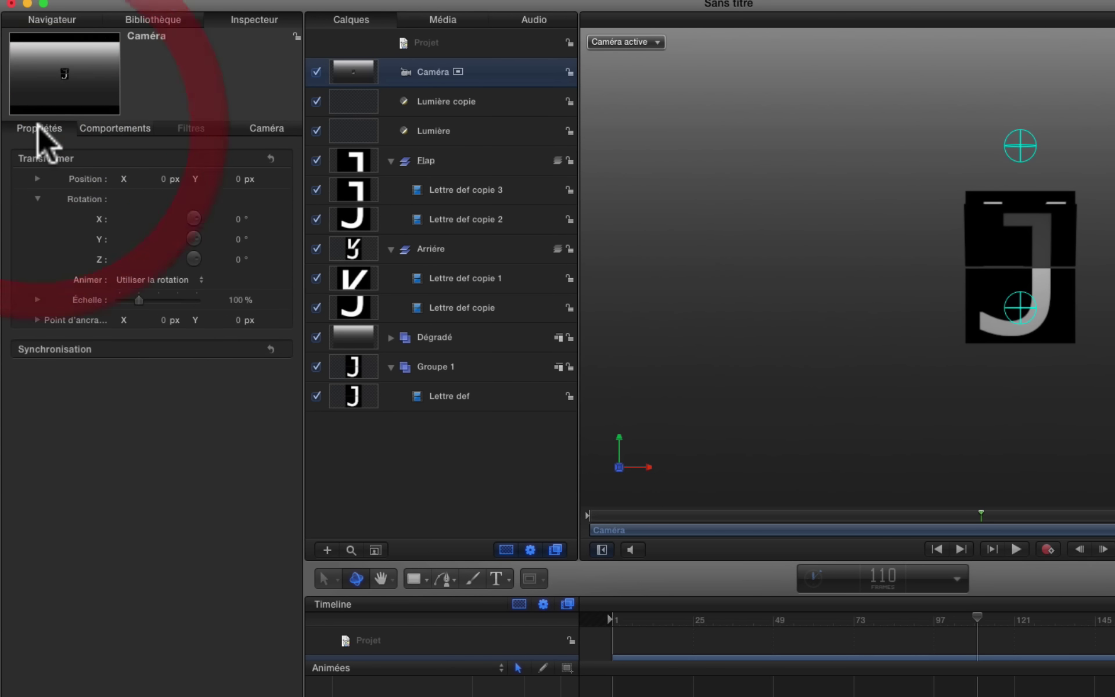
mouse_move(282, 263)
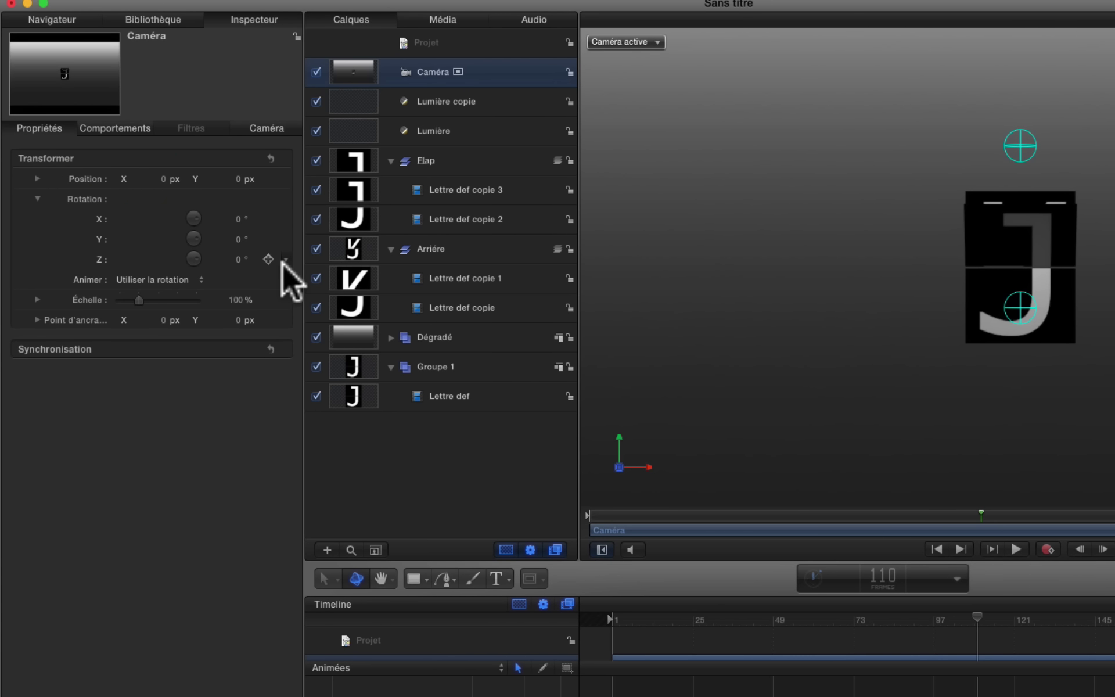
left_click(237, 238)
left_click_drag(237, 238, 205, 238)
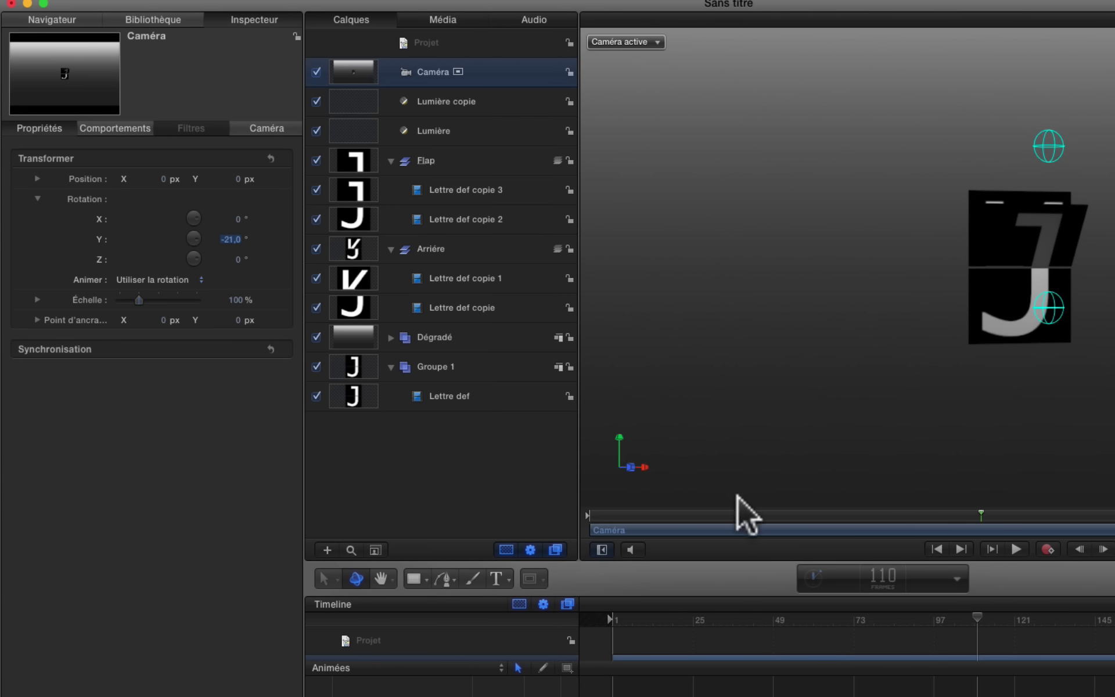
- Go to around frame 41 and step back and forth between frames 39 and 43, examining the flap's change from 7 to 8
mouse_move(736, 515)
left_mouse_down()
mouse_move(685, 515)
mouse_move(739, 506)
left_mouse_up()
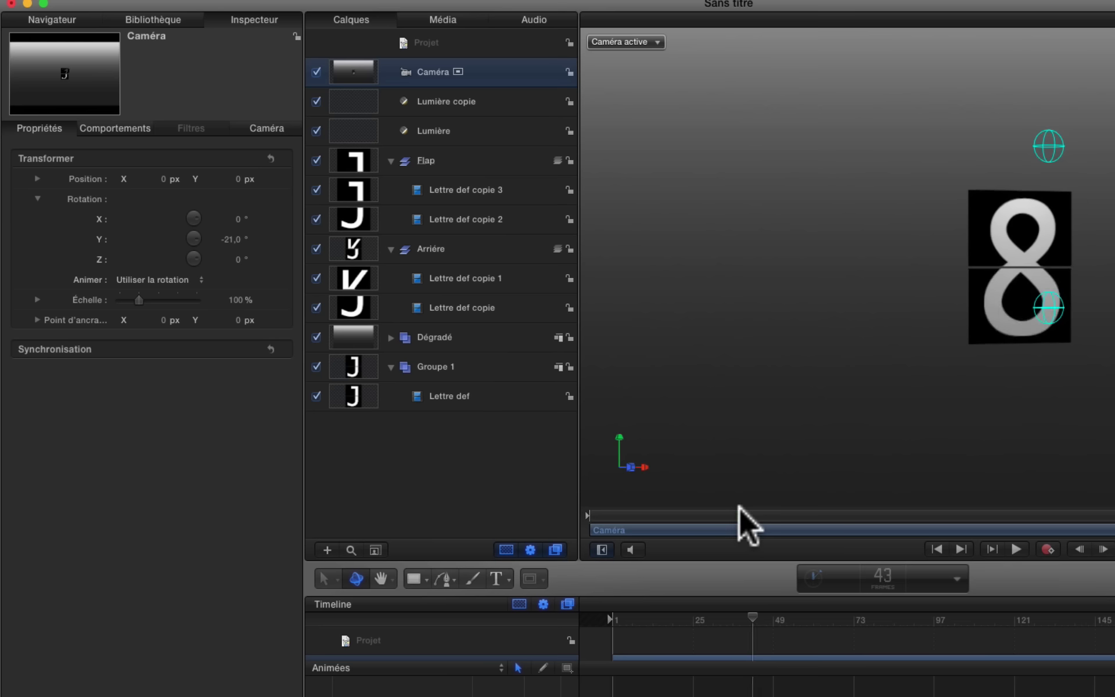
left_click(739, 501)
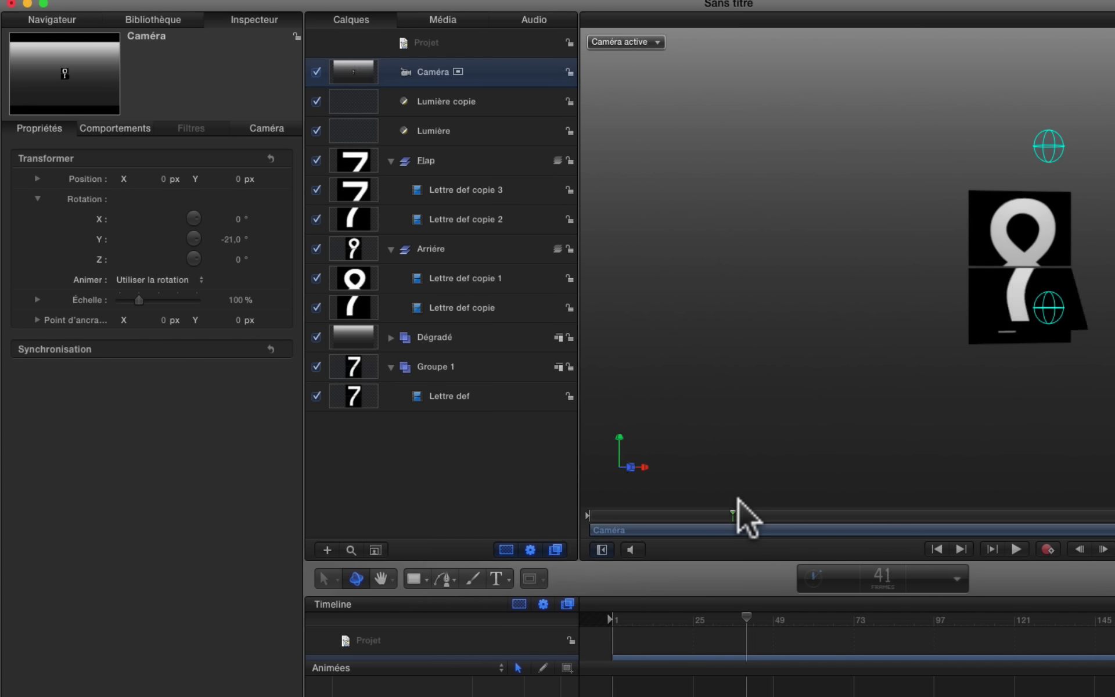
key("Left")
key("Left")
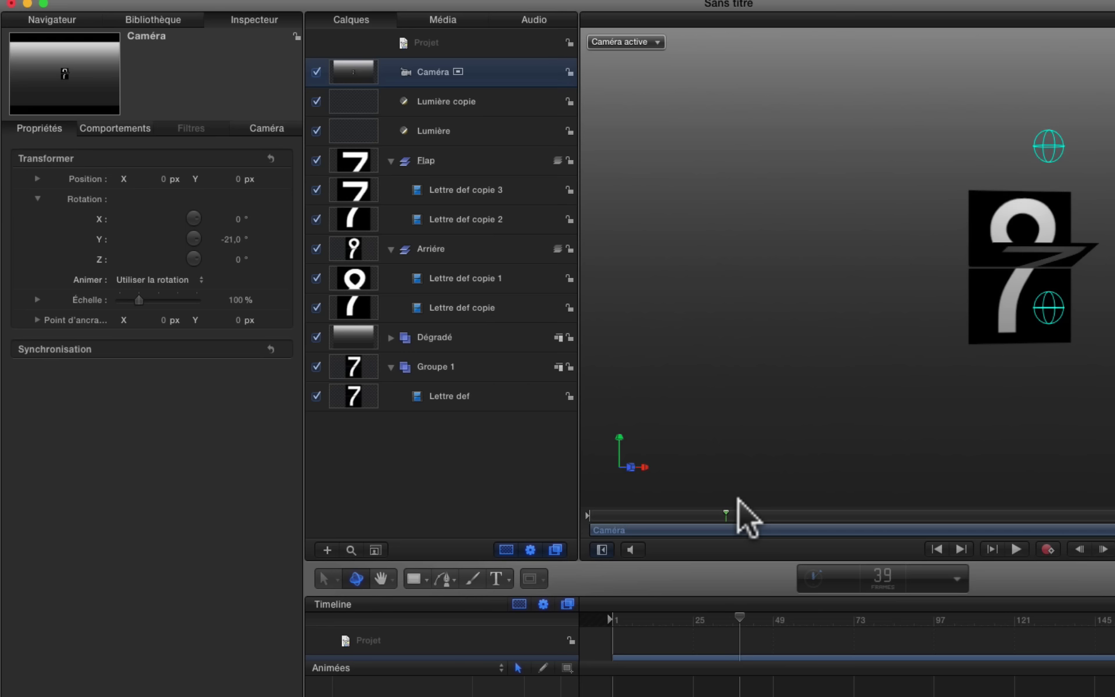
key("Right")
key("Right")
key("Right")
key("Right")
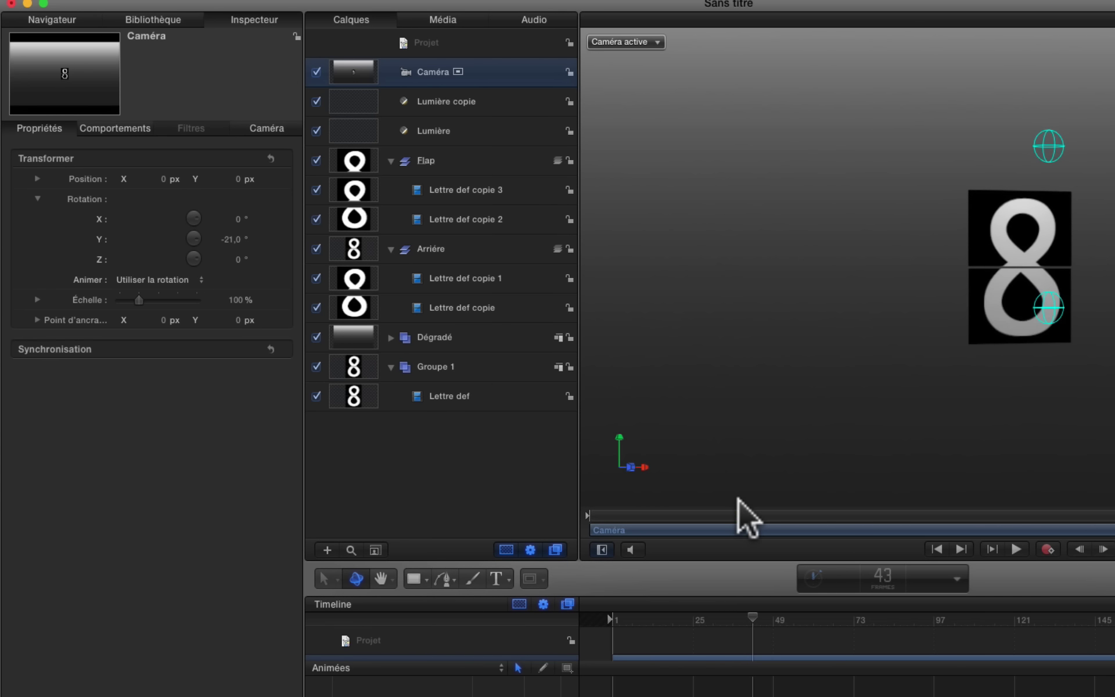
key("Left")
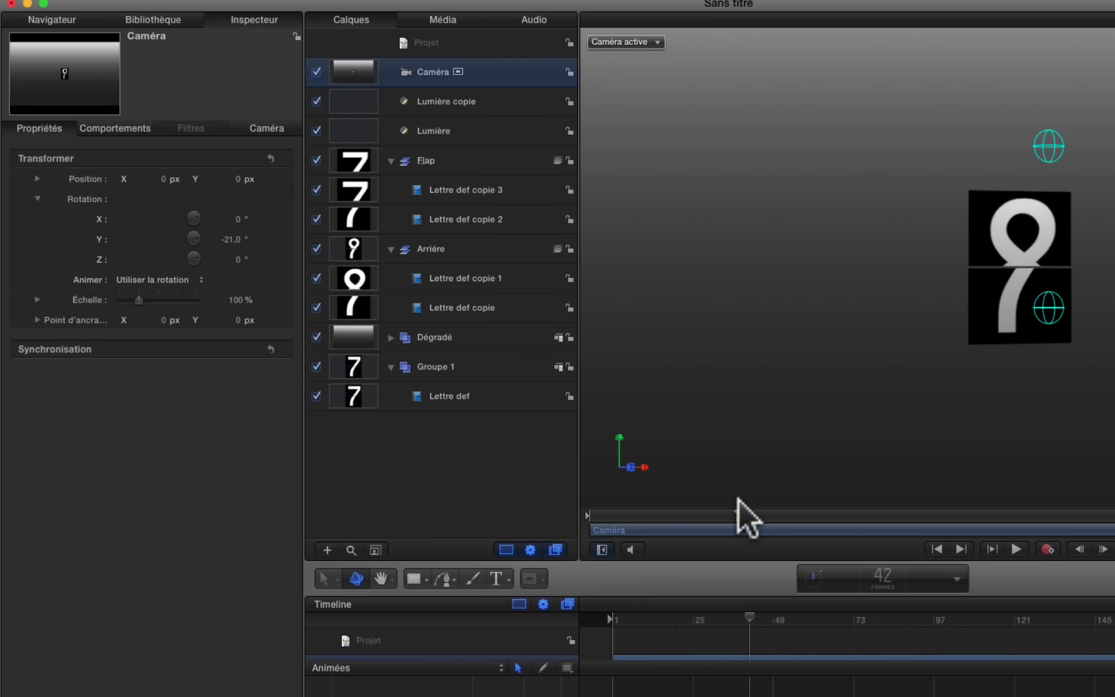
key("Left")
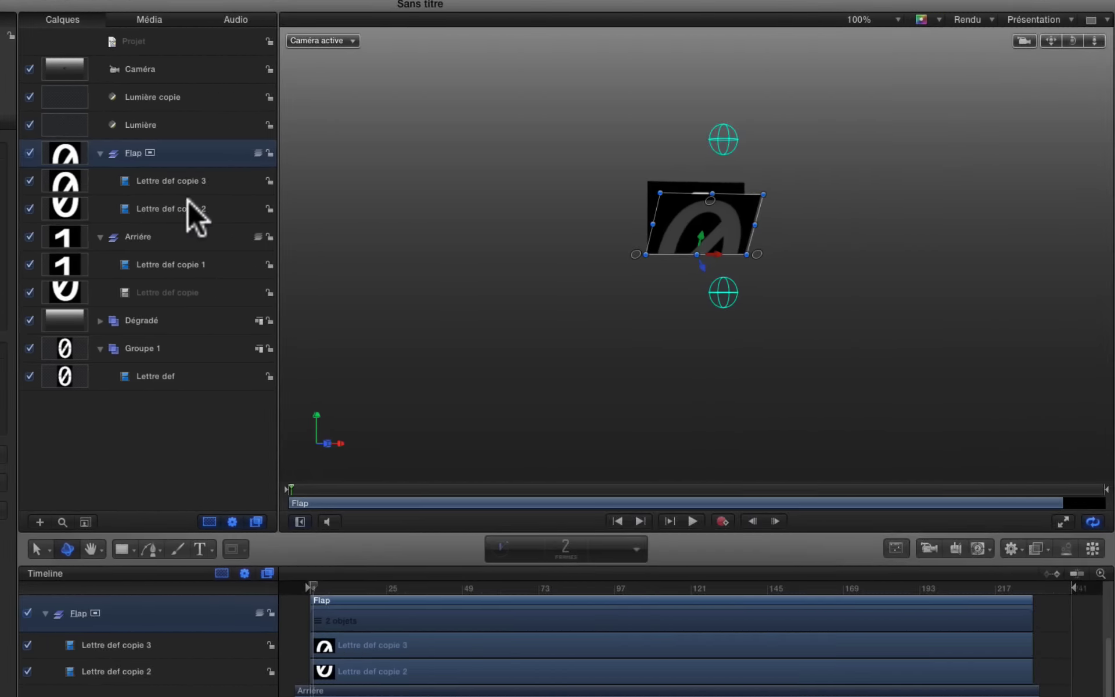
- Shift the Lettre def copie 2 layer in the Flap group 3 frames earlier and play the animation from the start
left_click(187, 201)
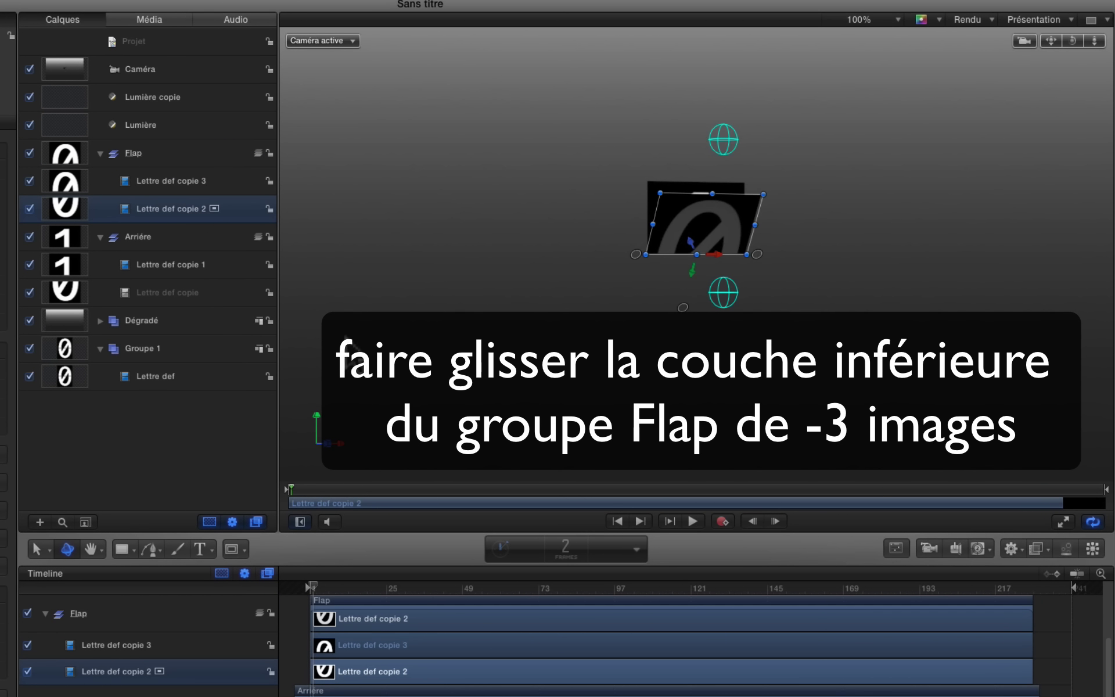
left_click_drag(391, 502, 385, 505)
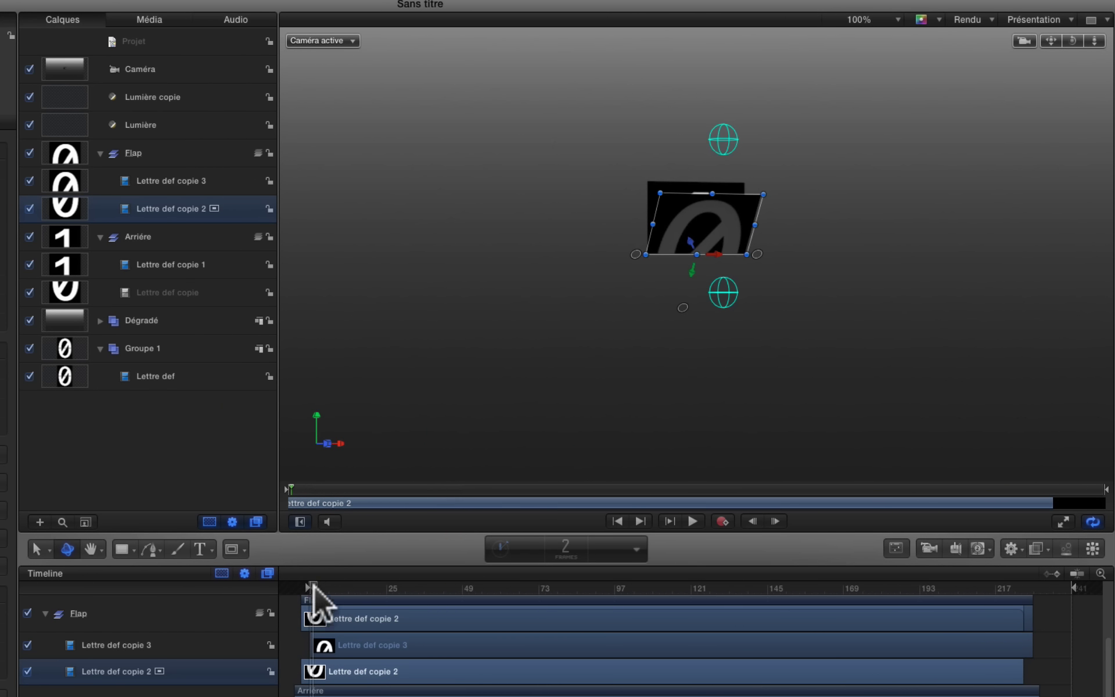
left_click(298, 583)
key("space")
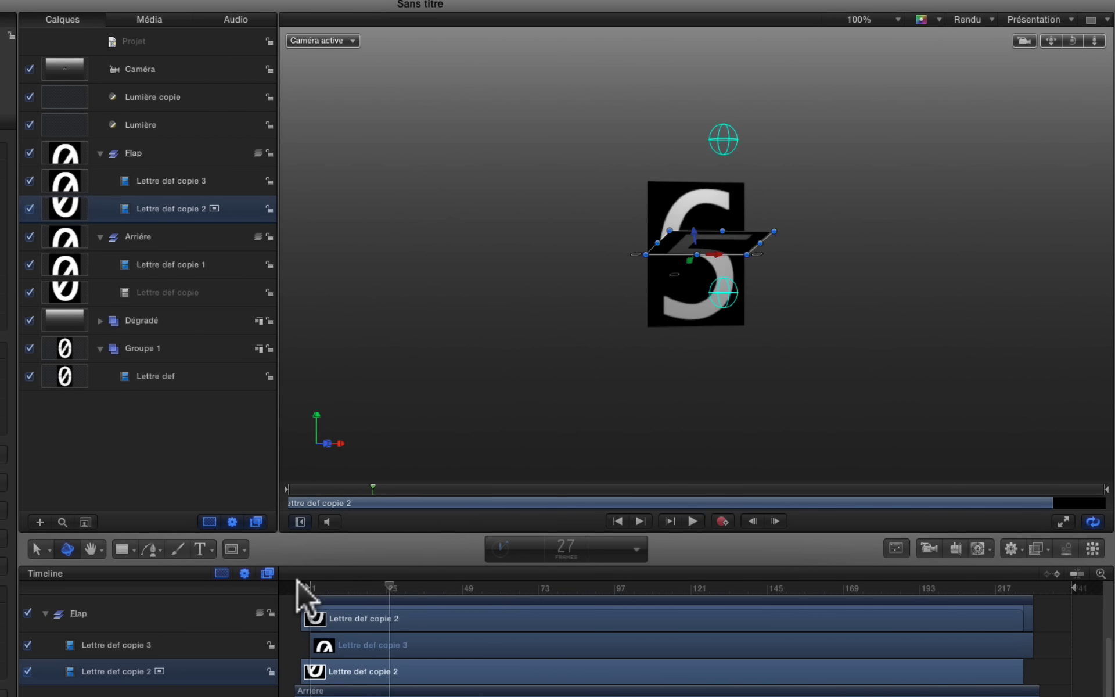
key("space")
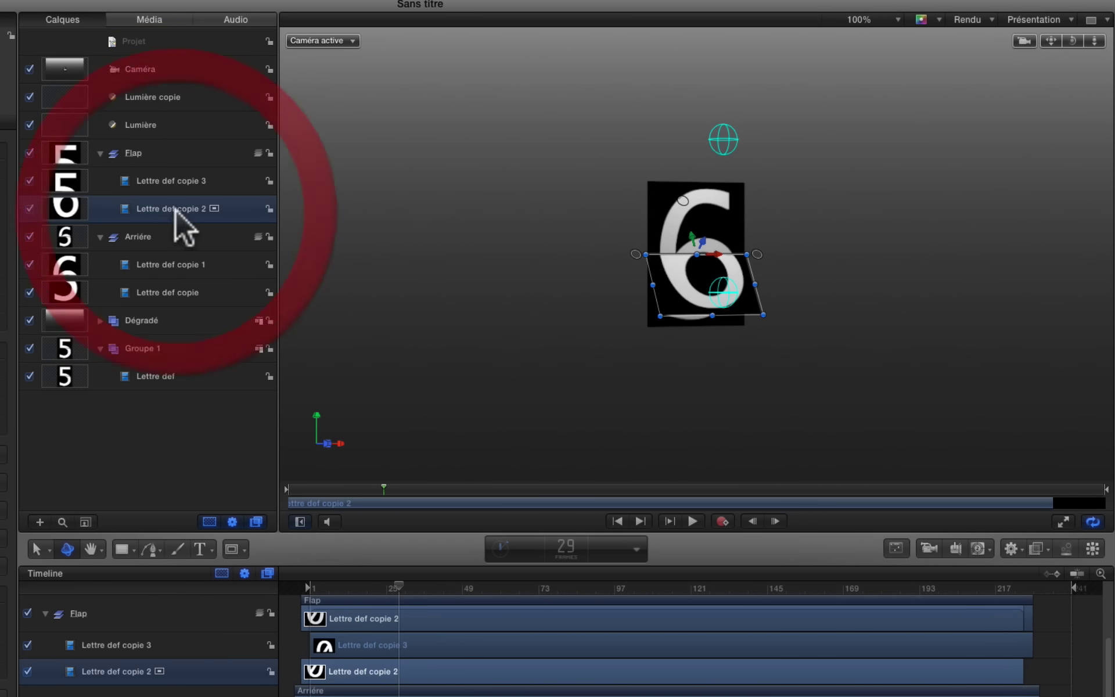
- End the play range where the Lettre def copie 2 layer ends and play the animation through
left_click(463, 501)
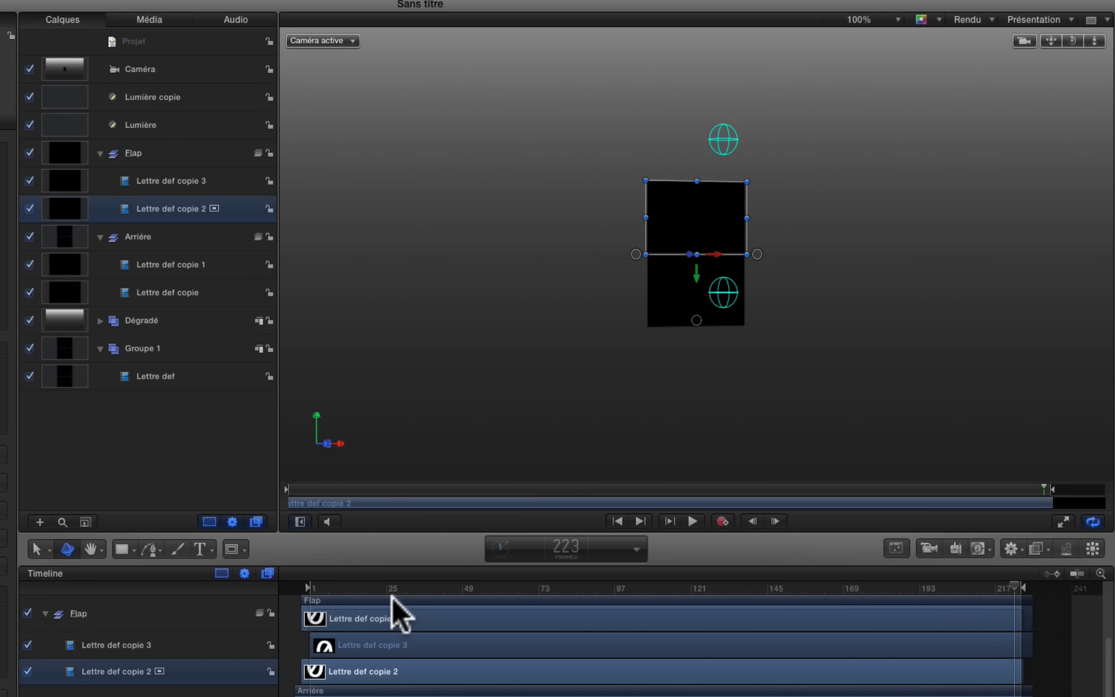
key("space")
left_click(221, 611)
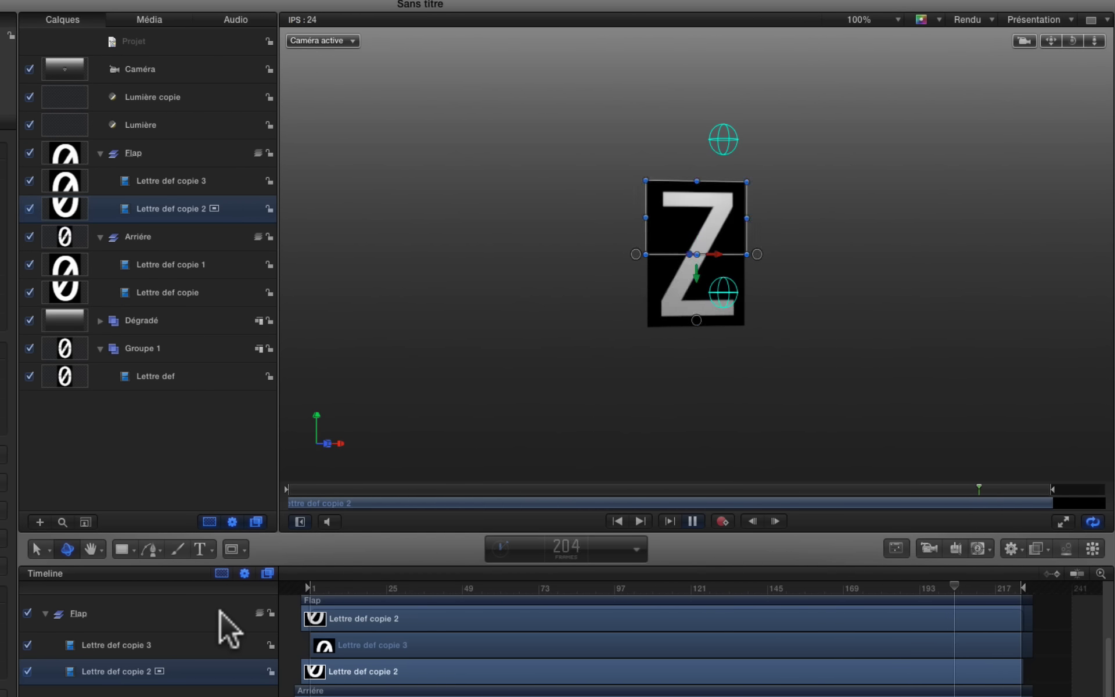
key("space")
- Save the project under the name Panneau
key("super+s")
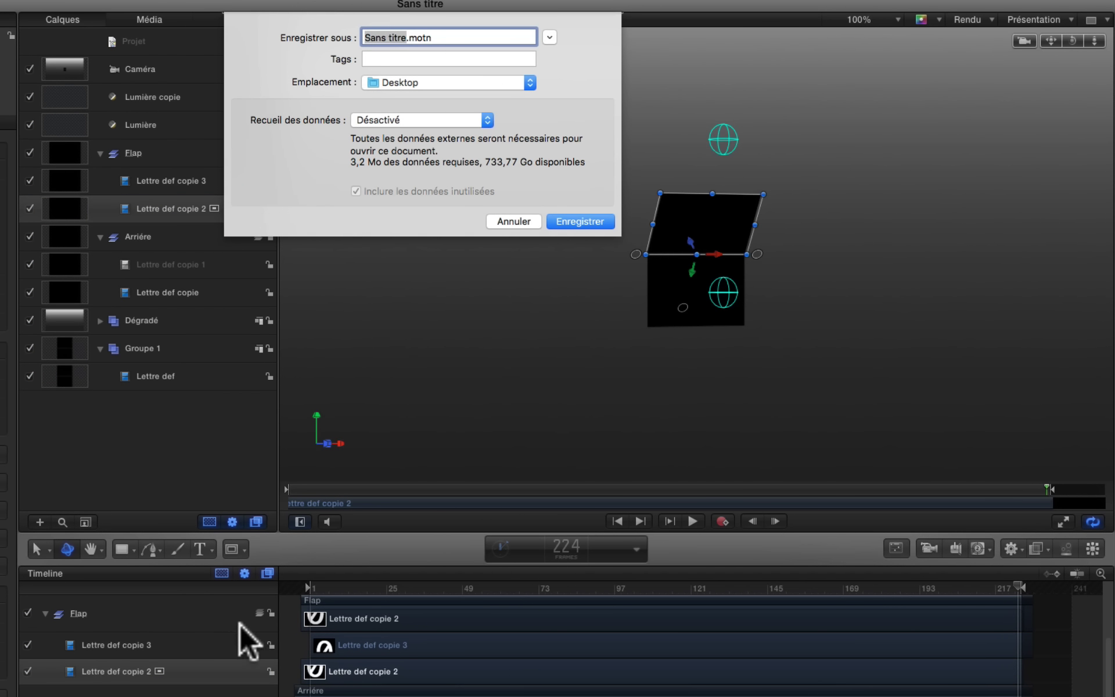
type("Panneau")
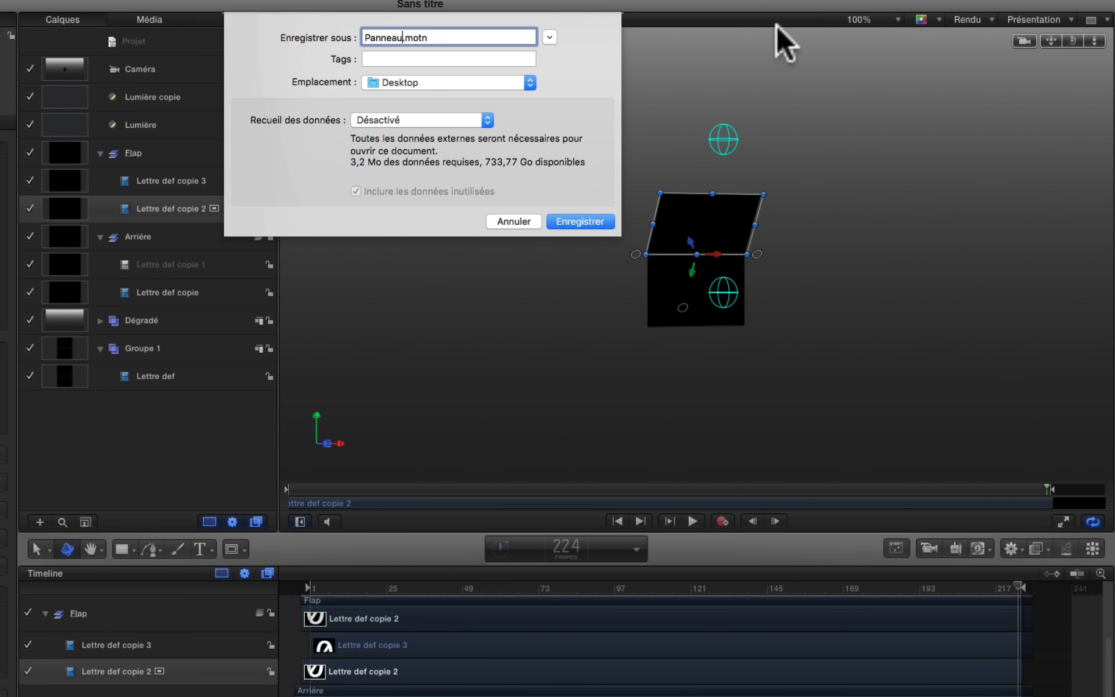
left_click(566, 221)
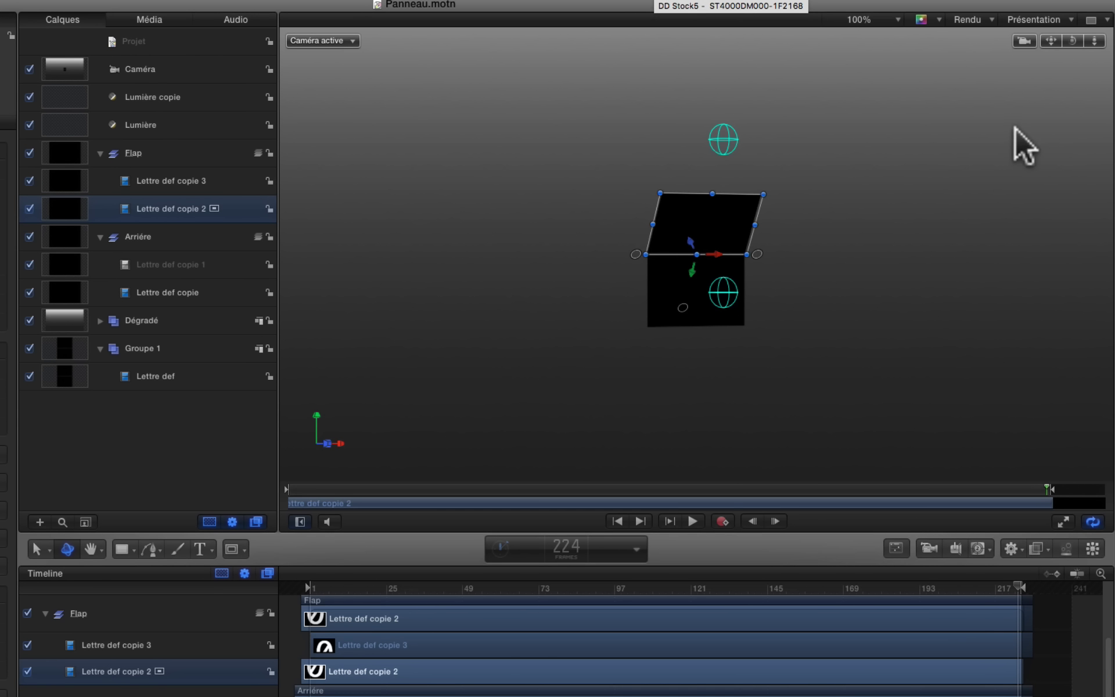
- Scrub through the animation to frame 80 and on to frame 115, examining the displayed characters
left_click_drag(496, 586, 559, 597)
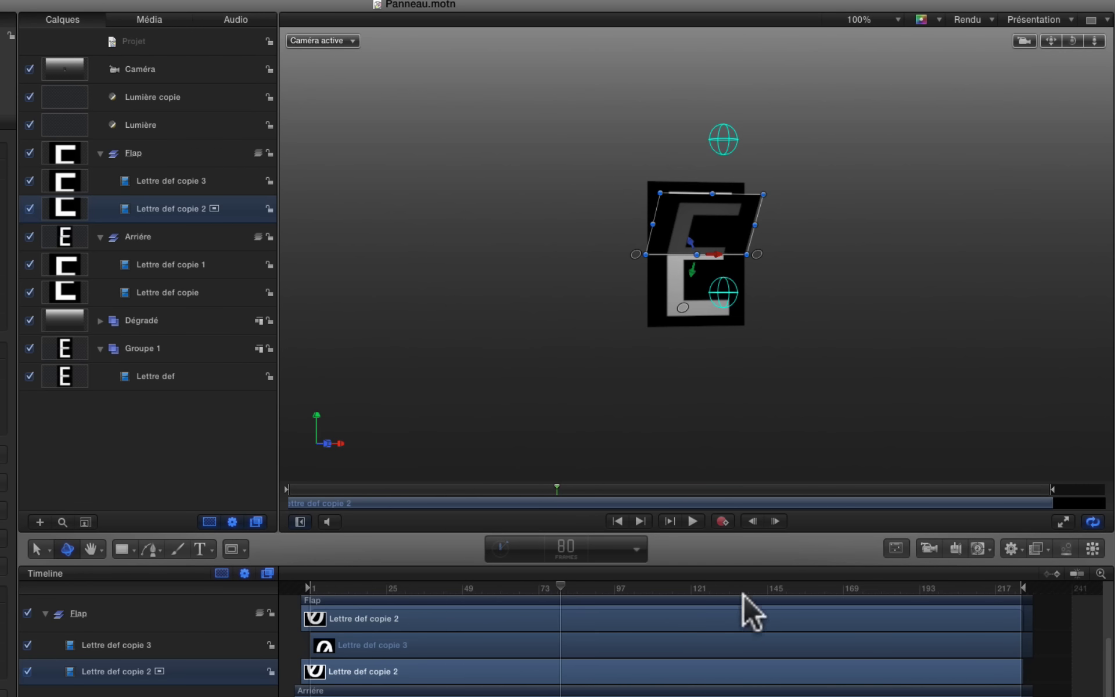
left_click_drag(562, 587, 670, 598)
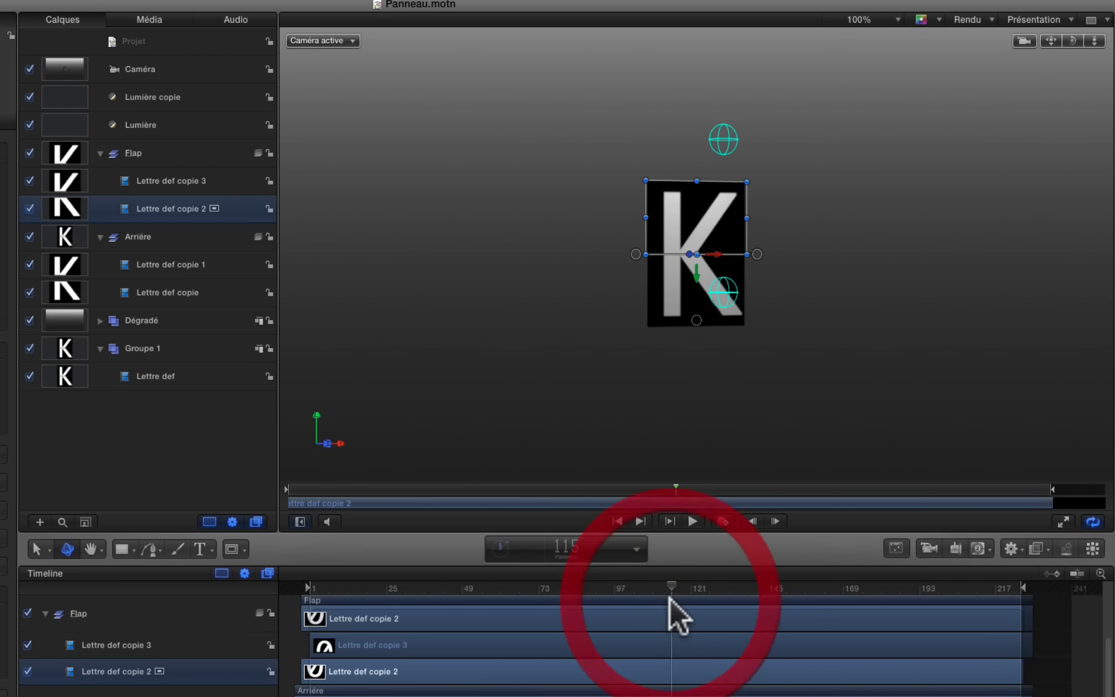
- Move through the frames just before frame 115 one at a time, examining the flap and its letter
key("Left")
key("Left")
key("Left")
key("Left")
key("Right")
key("Right")
key("Right")
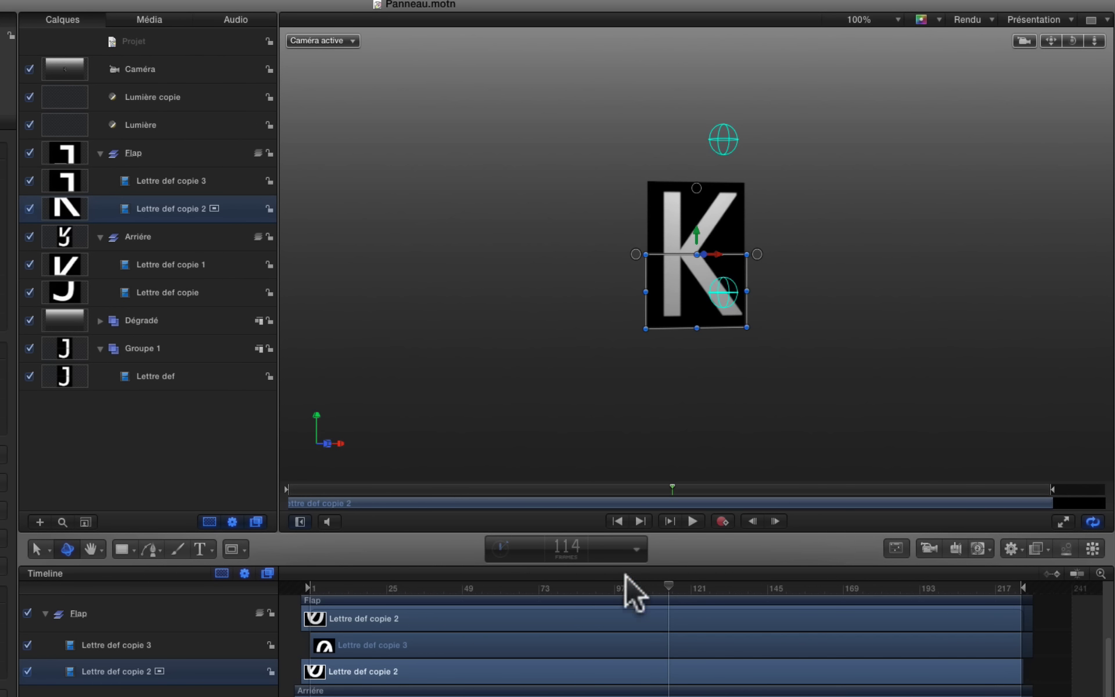
- Hide the Flap group and apply the Conserver l'image retiming behavior to the Lettre def copie 1 layer at frame 115
left_click(164, 267)
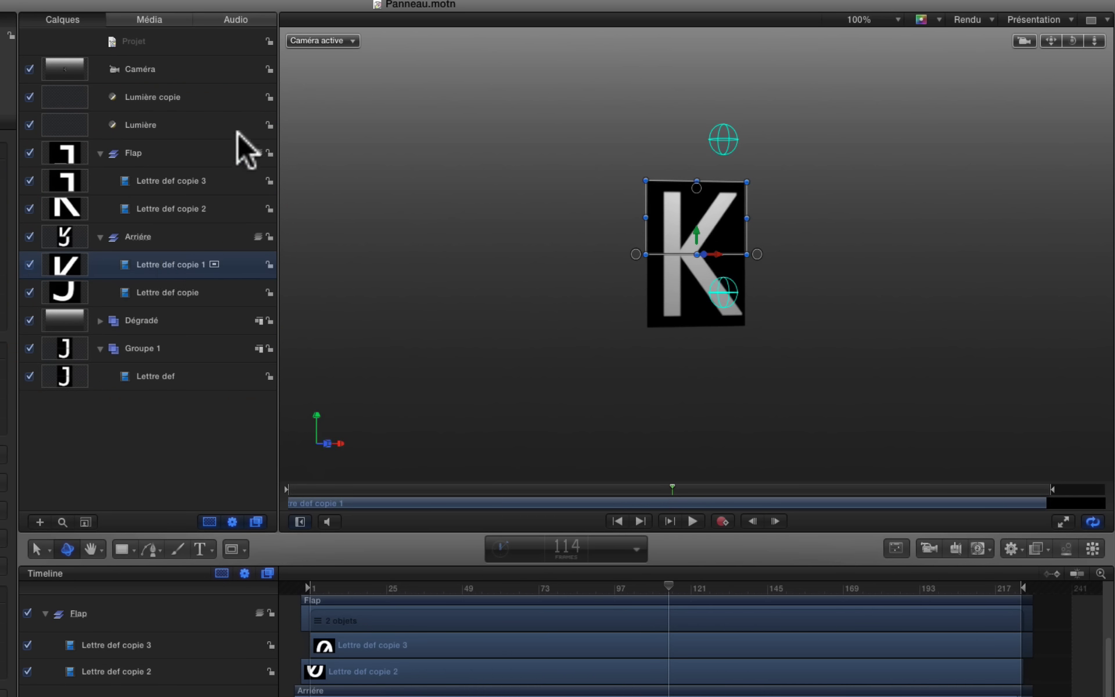
left_click(29, 152)
key("Right")
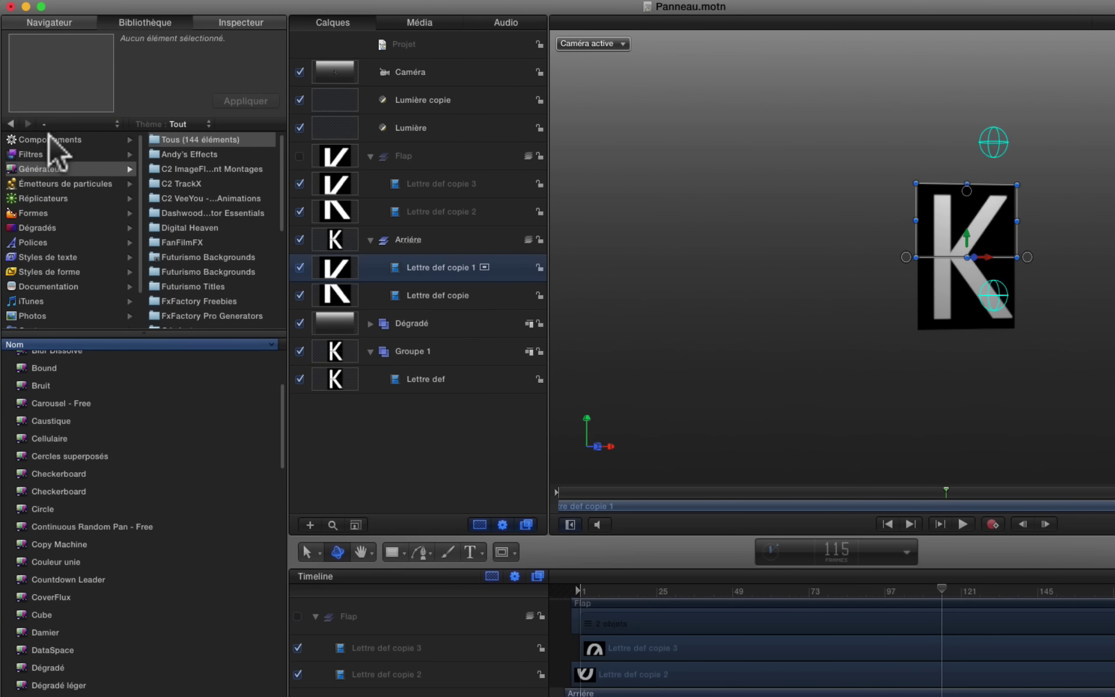
left_click(48, 134)
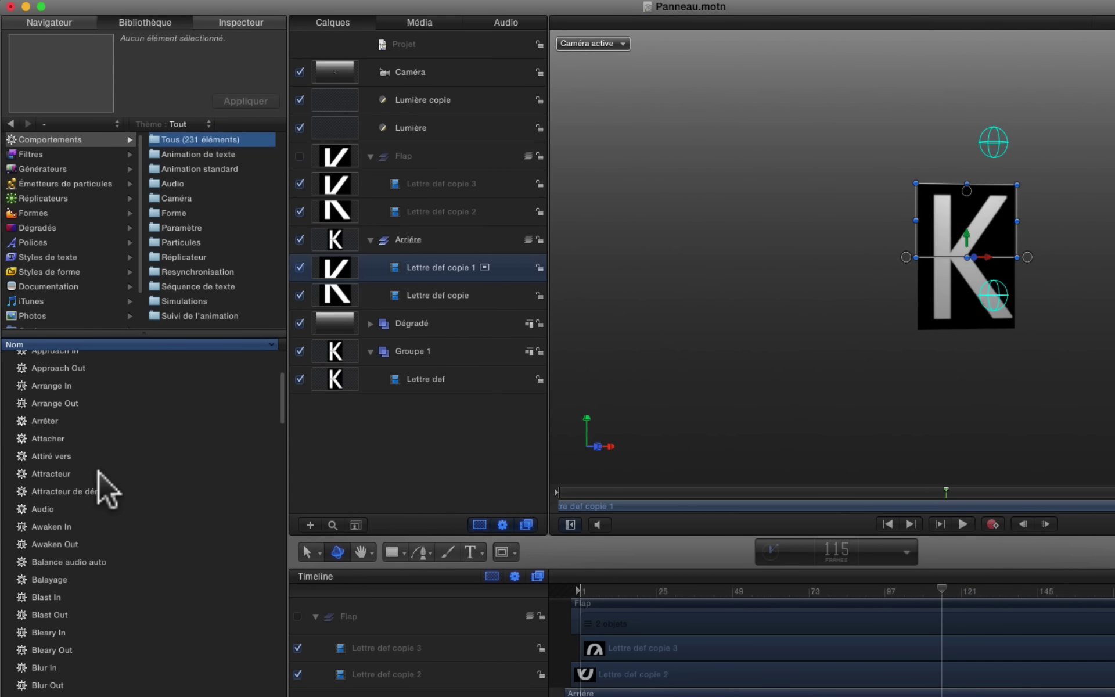
left_click(193, 274)
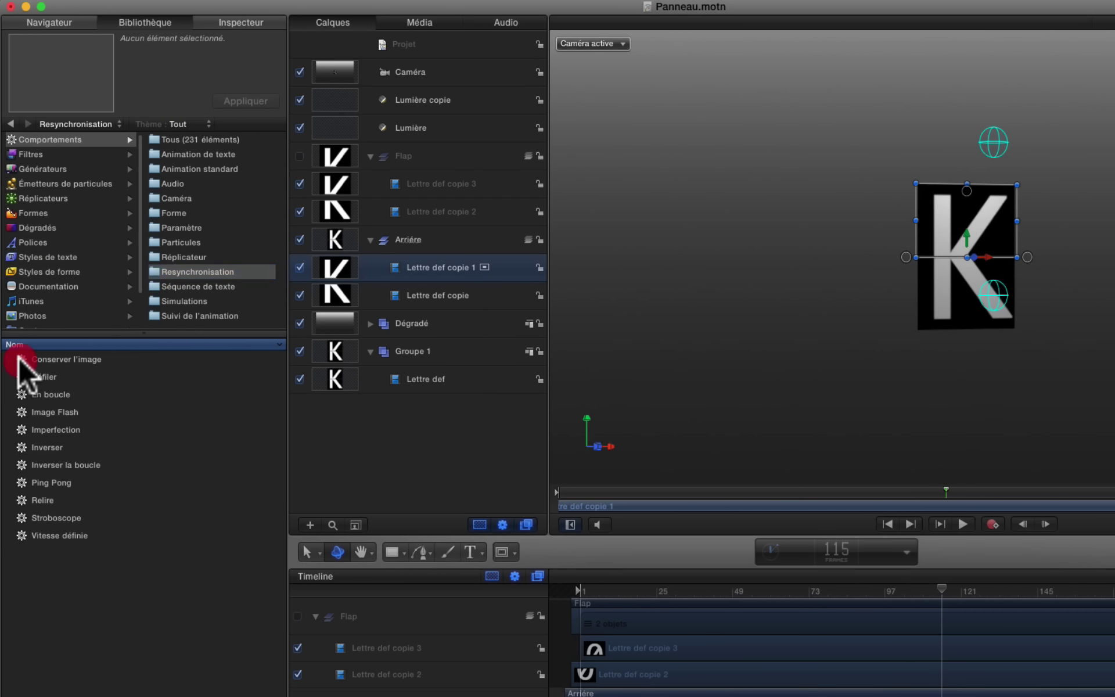
left_click_drag(19, 359, 380, 268)
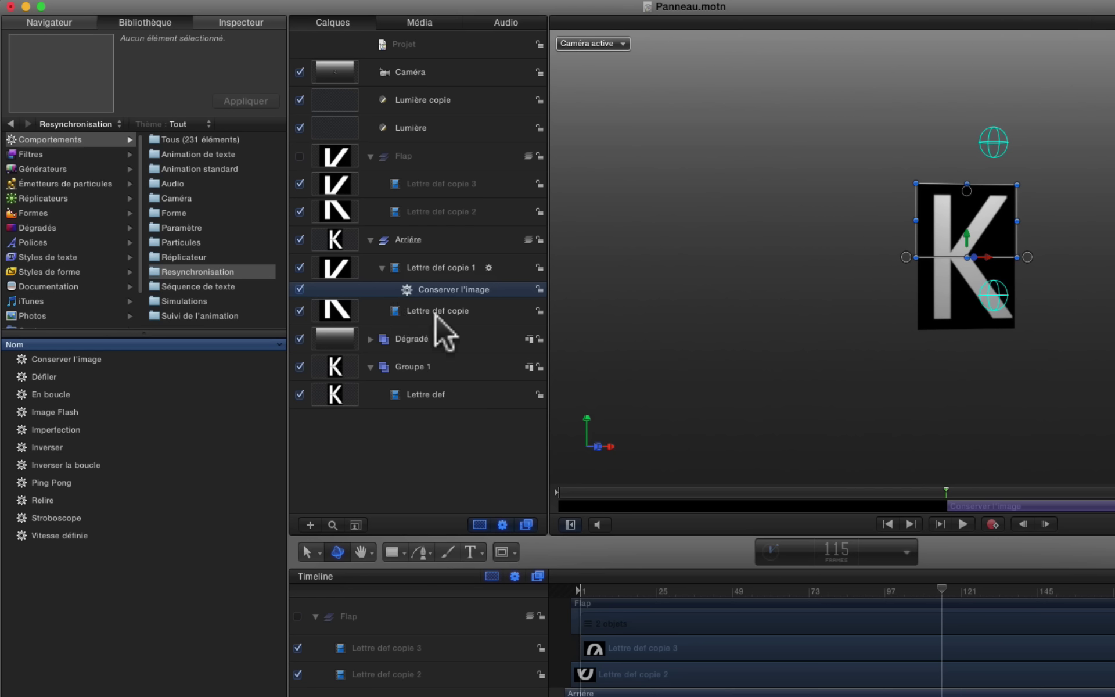
- Apply the Conserver l'image behavior to the Lettre def copie layer at frame 115 and scrub the timeline to check it
mouse_move(936, 586)
left_mouse_down()
mouse_move(1003, 598)
mouse_move(942, 604)
left_mouse_up()
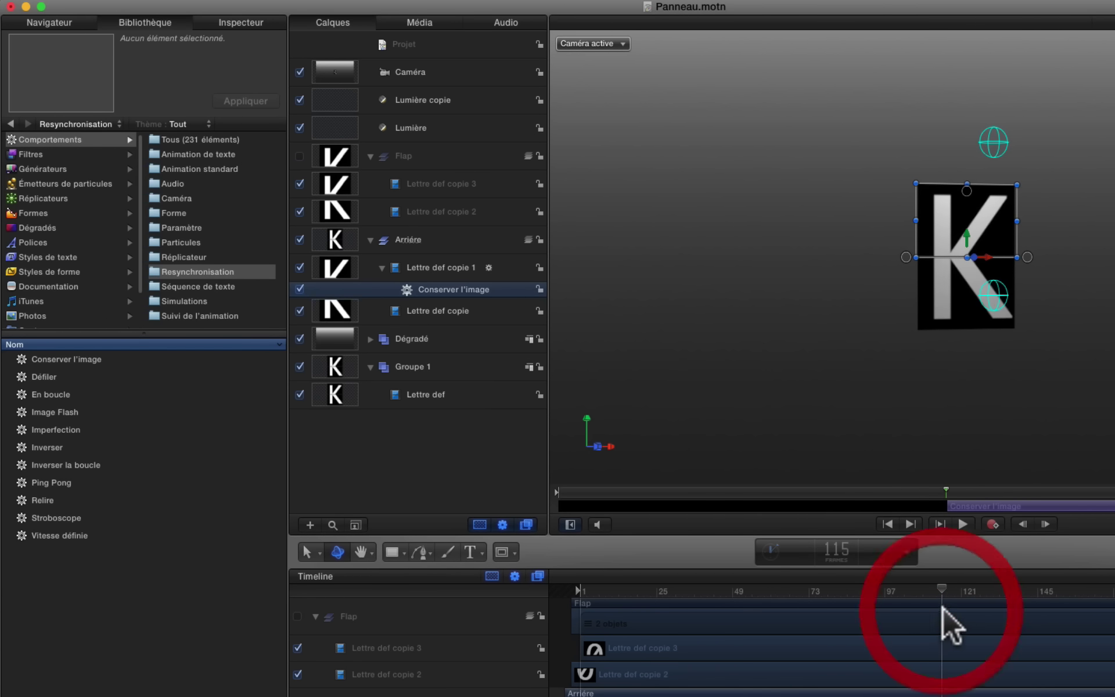
left_click(466, 313)
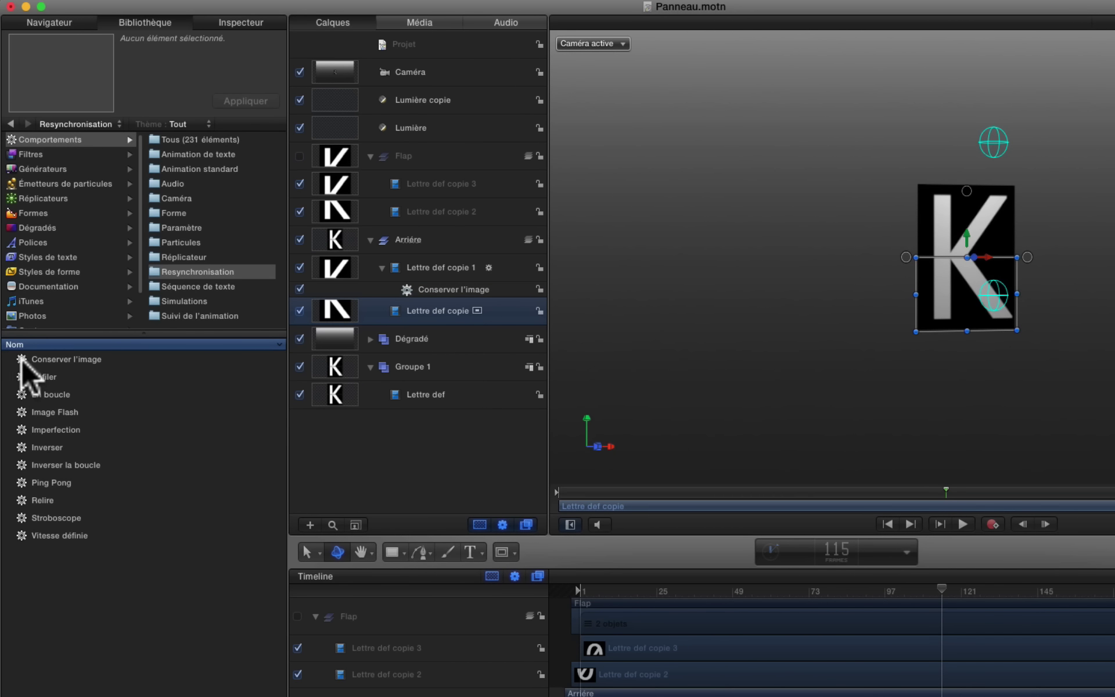
left_click_drag(22, 361, 451, 311)
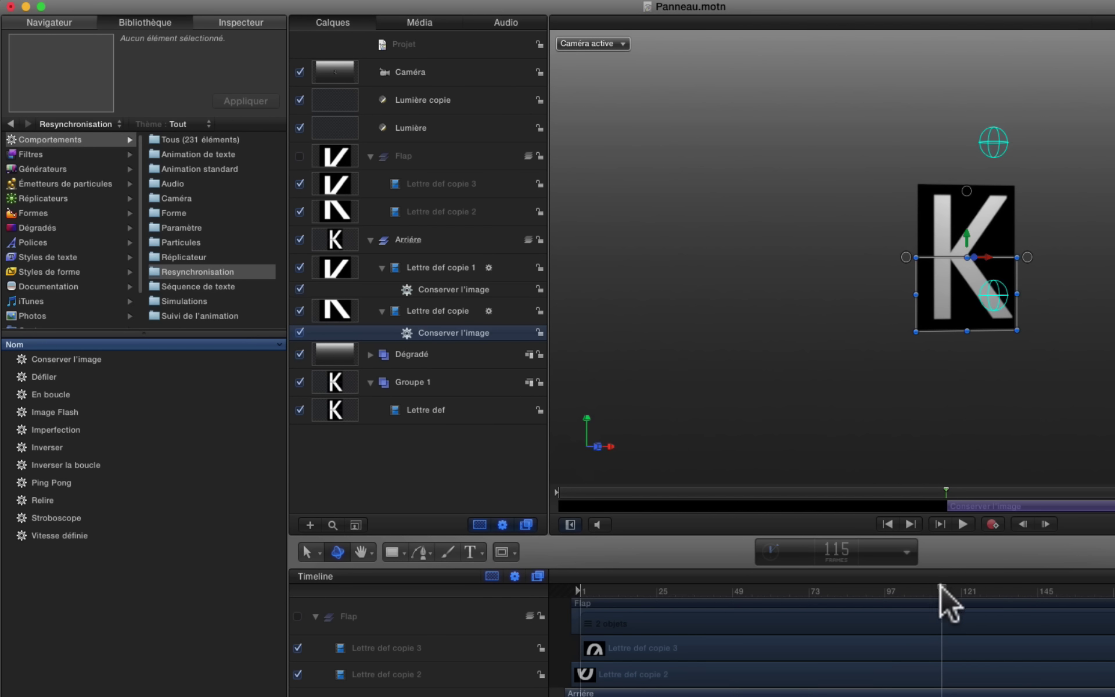
left_click_drag(940, 586, 1075, 605)
mouse_move(953, 595)
left_mouse_down()
mouse_move(829, 590)
mouse_move(942, 601)
left_mouse_up()
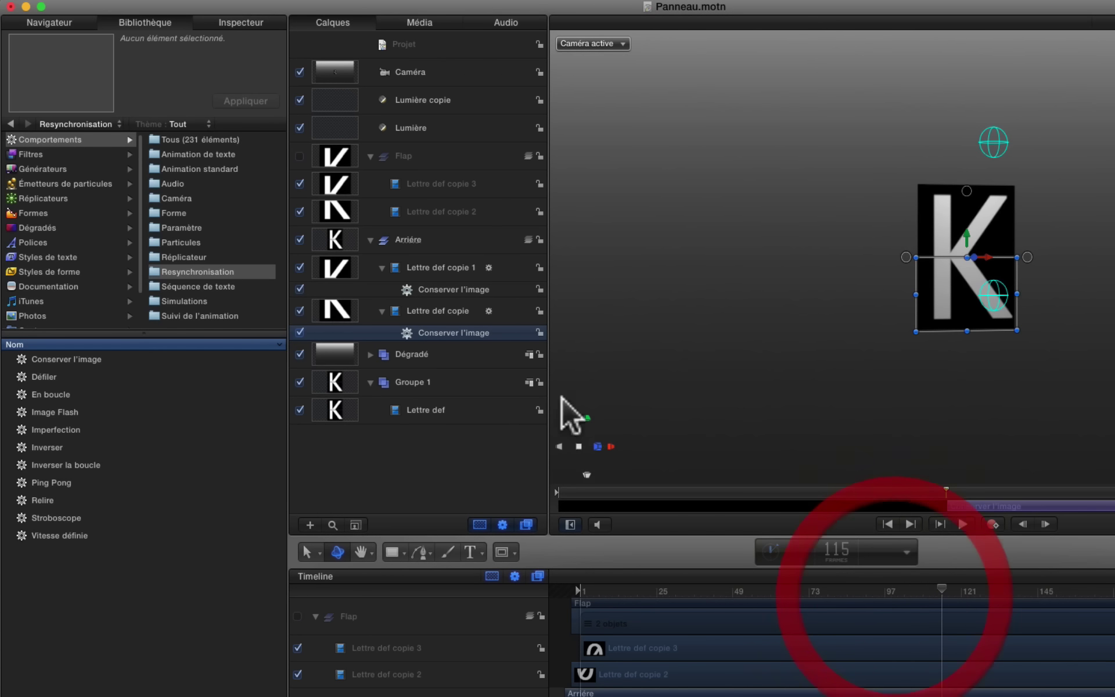
- Show the Flap group again and trim its end to frame 115
left_click(299, 155)
left_click(410, 158)
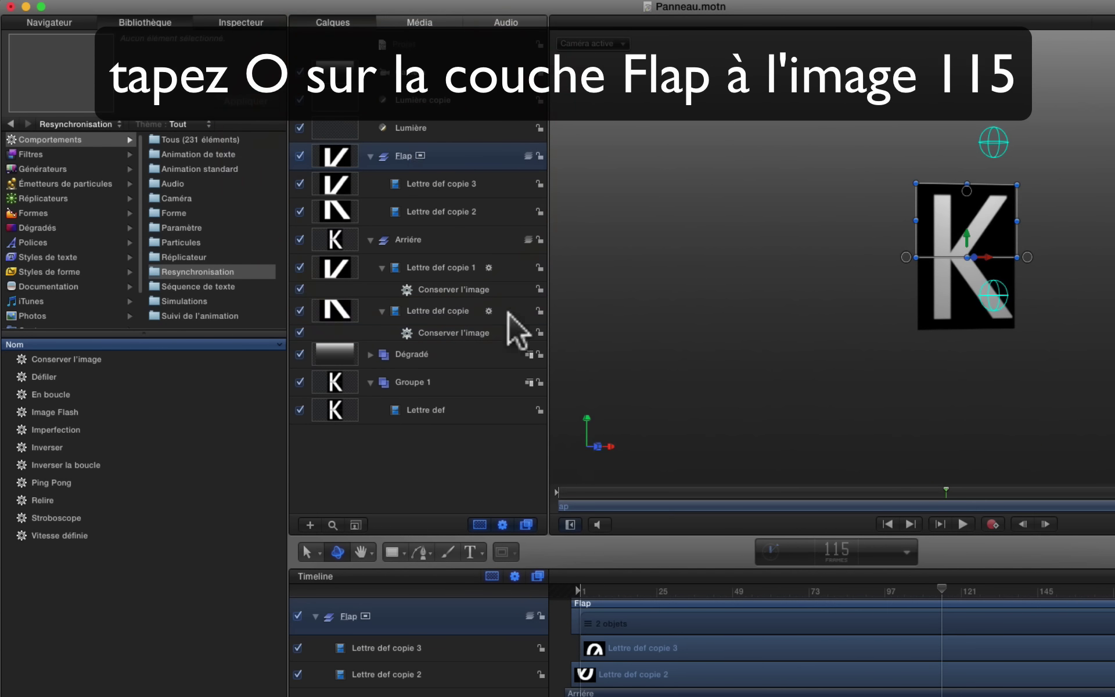
key("o")
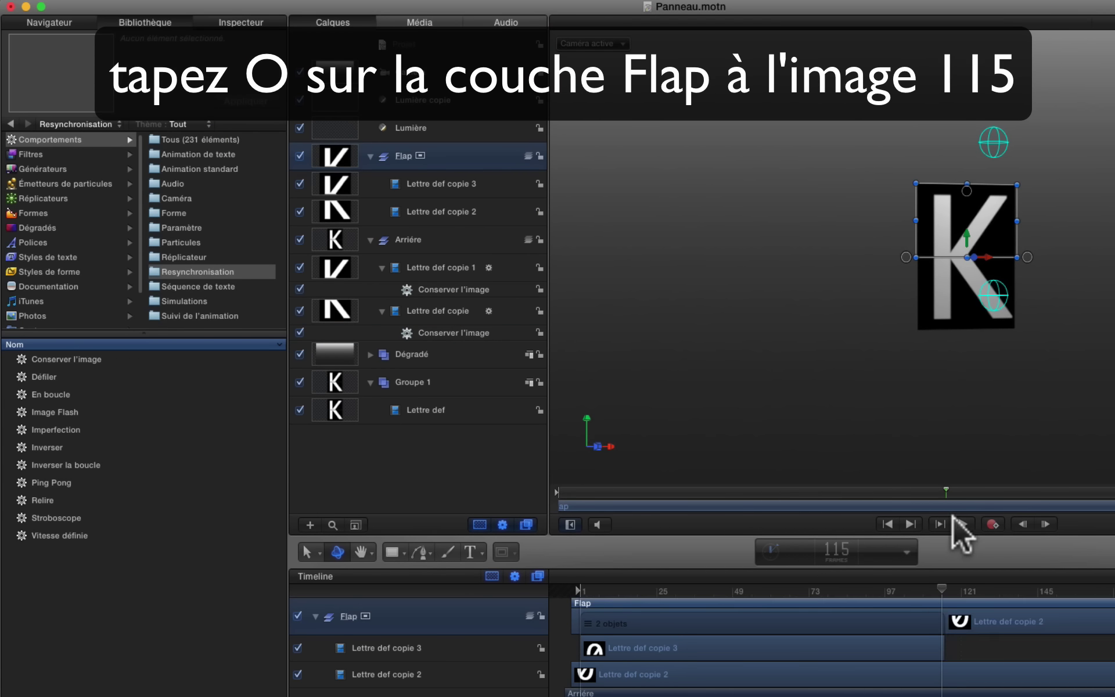
left_click(950, 502)
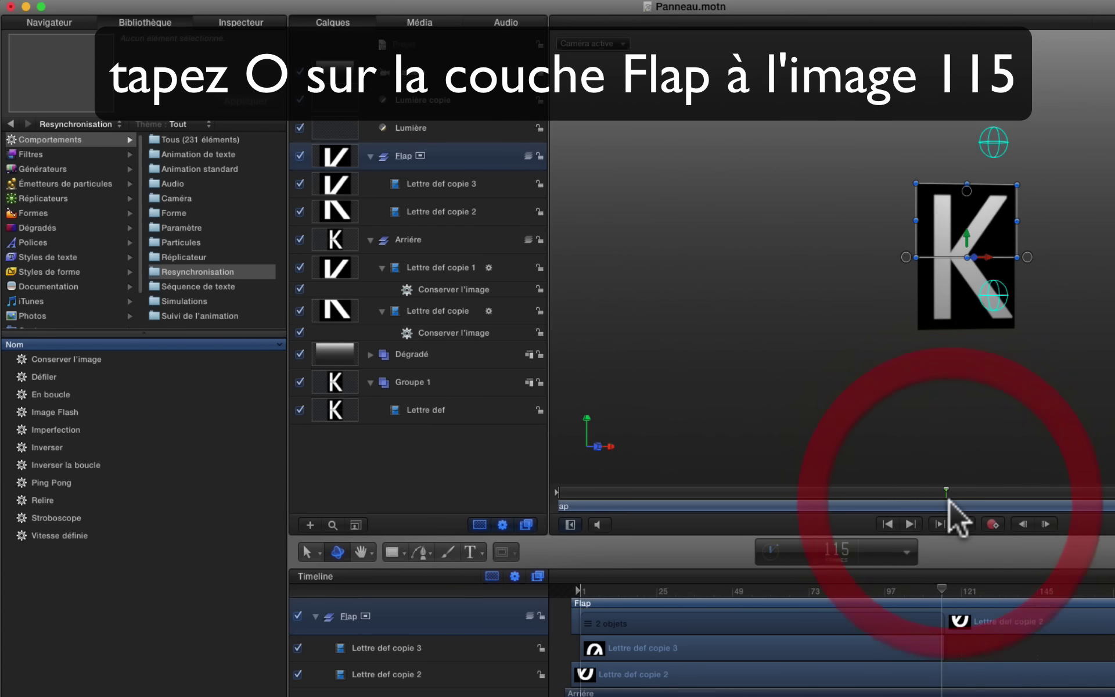
key("o")
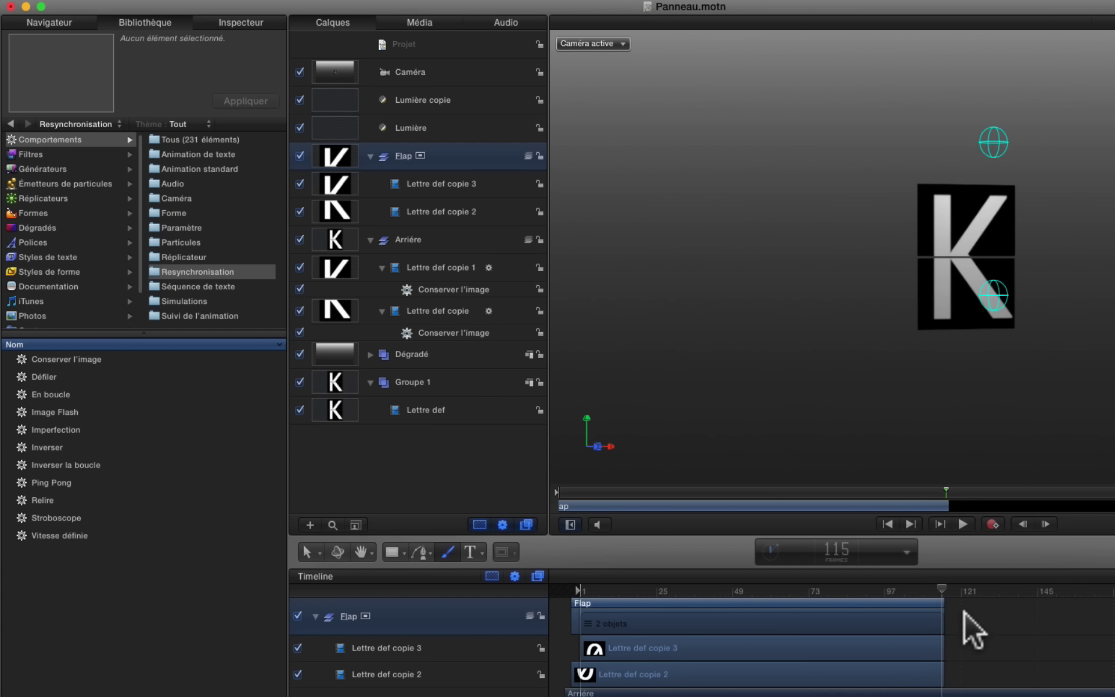
- Scrub back to frame 53 and play the animation past frame 115, checking how the letters stop
left_click(877, 595)
left_click_drag(877, 595, 794, 616)
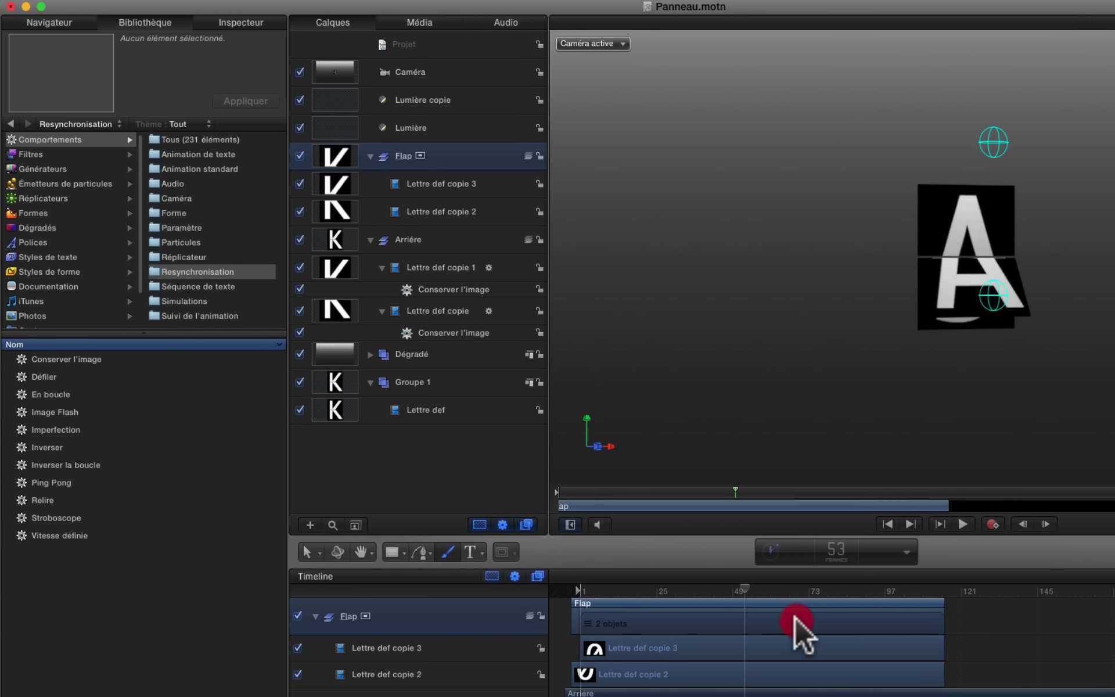
key("space")
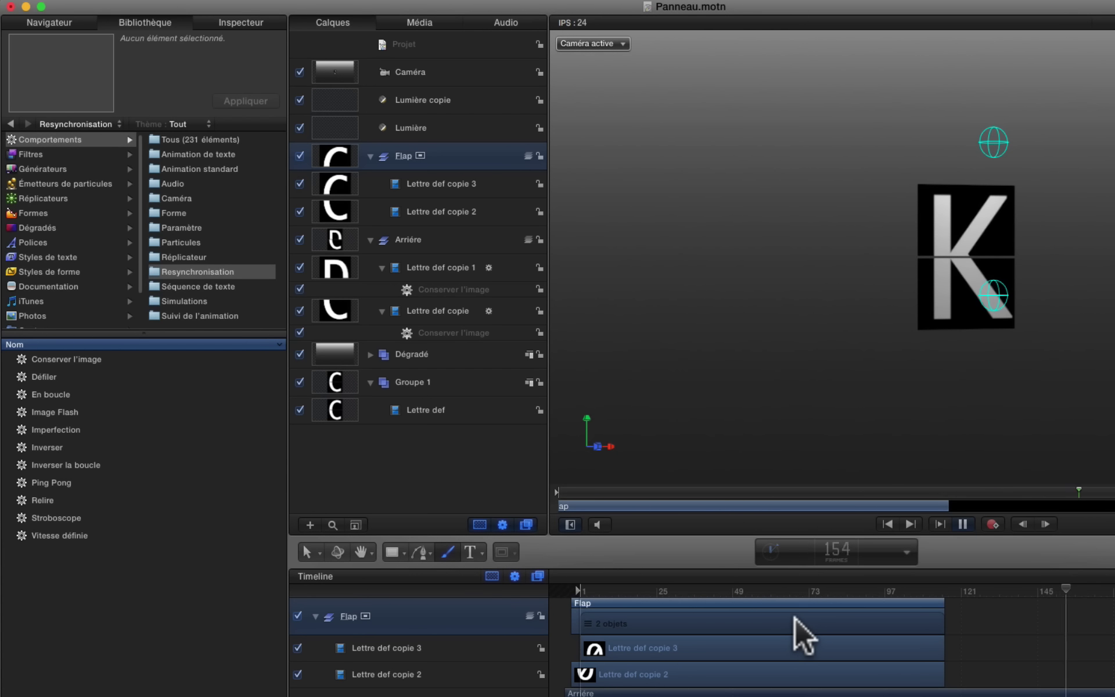
key("space")
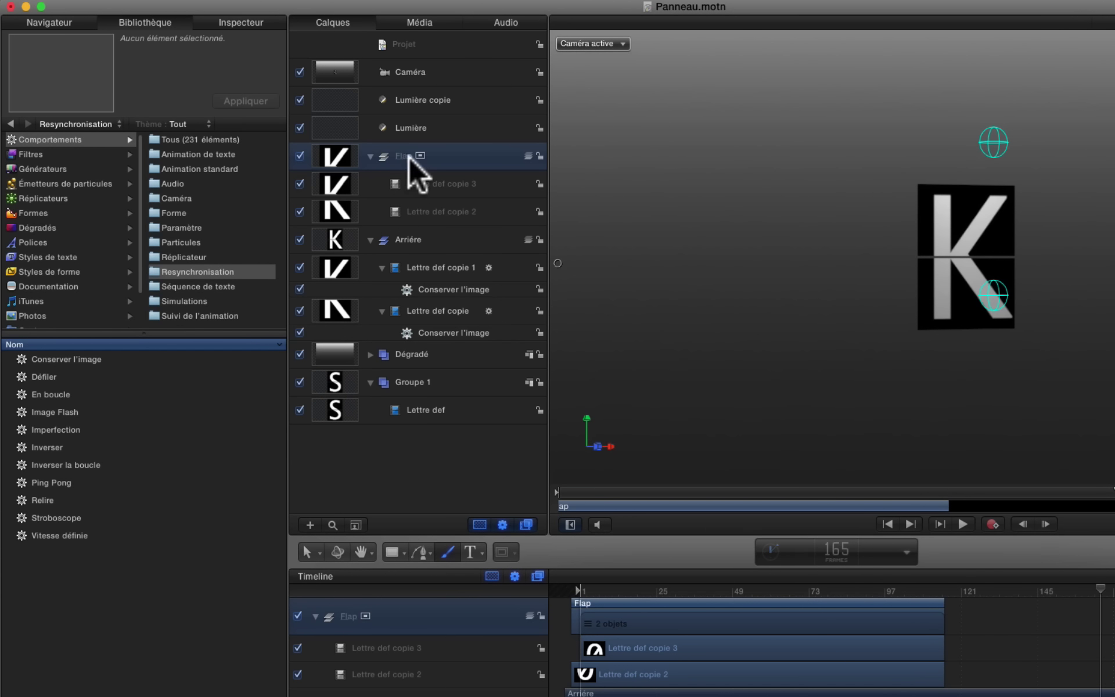
- Collapse the Flap and Arriére groups and combine them into one new group
left_click(369, 157)
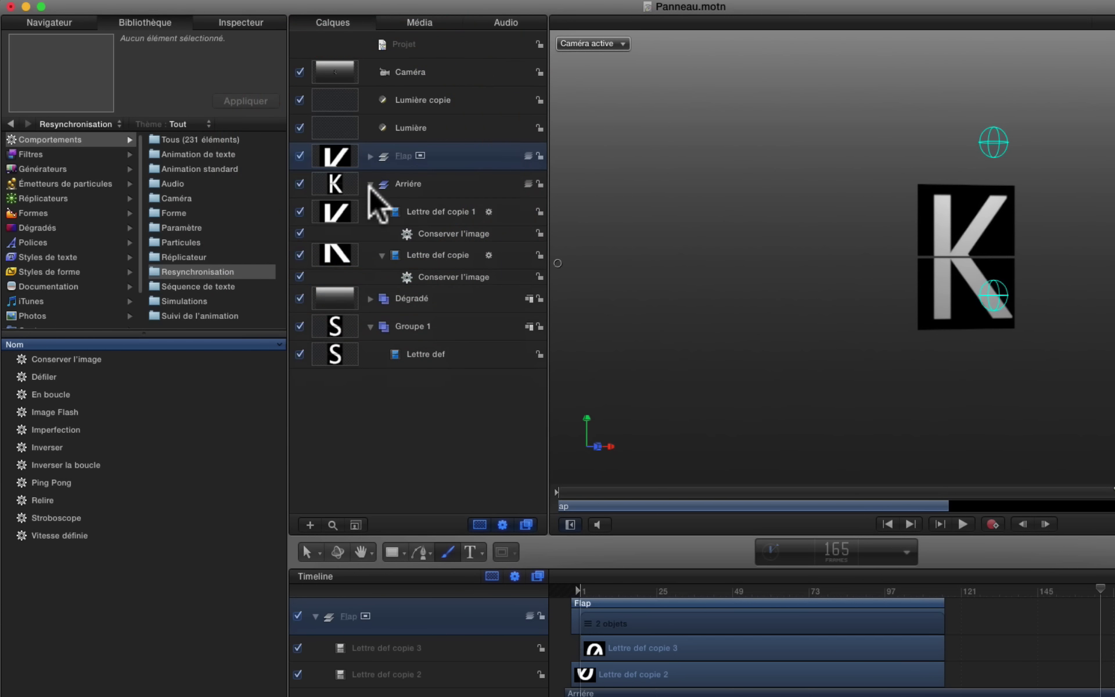
left_click(369, 183)
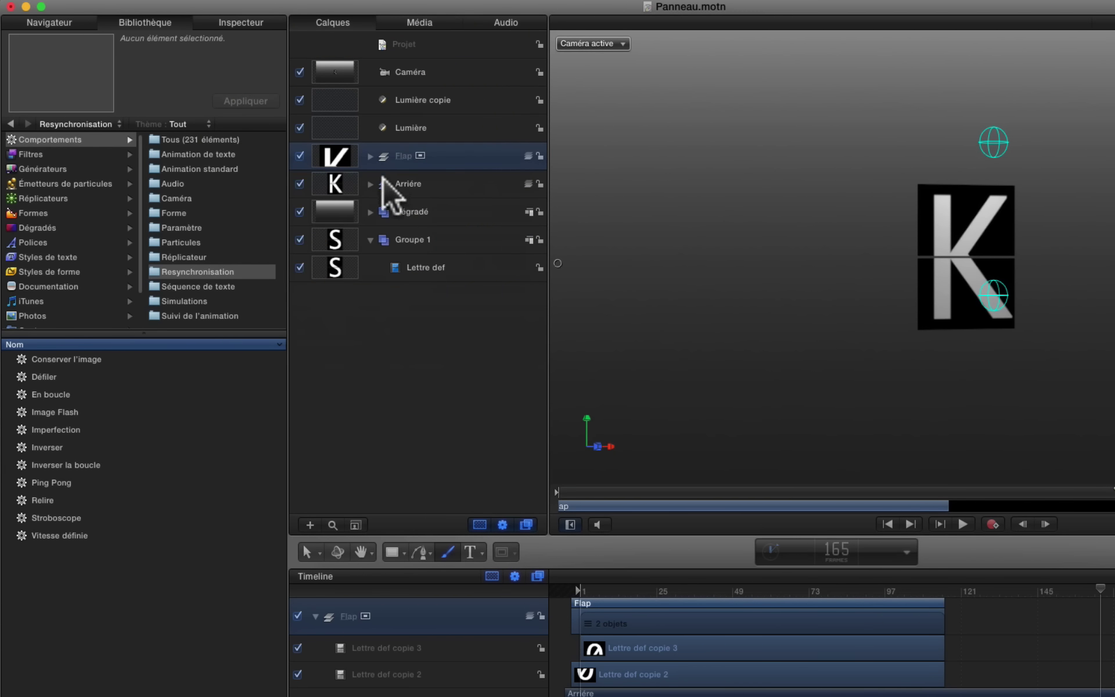
left_click(419, 182)
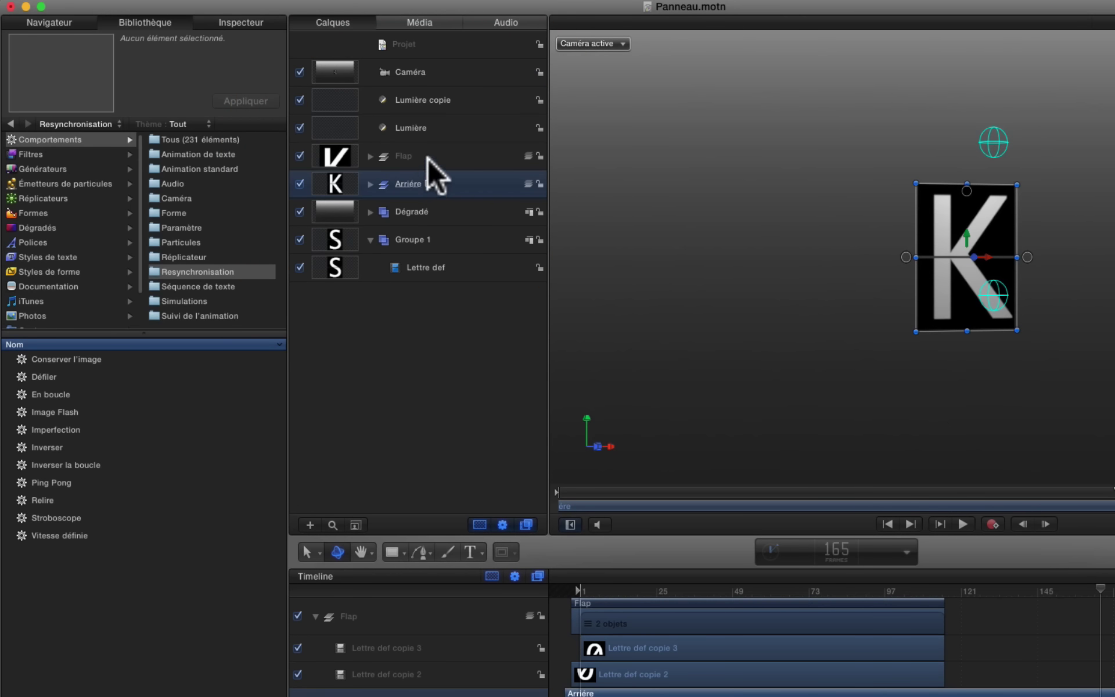
left_click(428, 155, "shift")
right_click(428, 156)
left_click(479, 231)
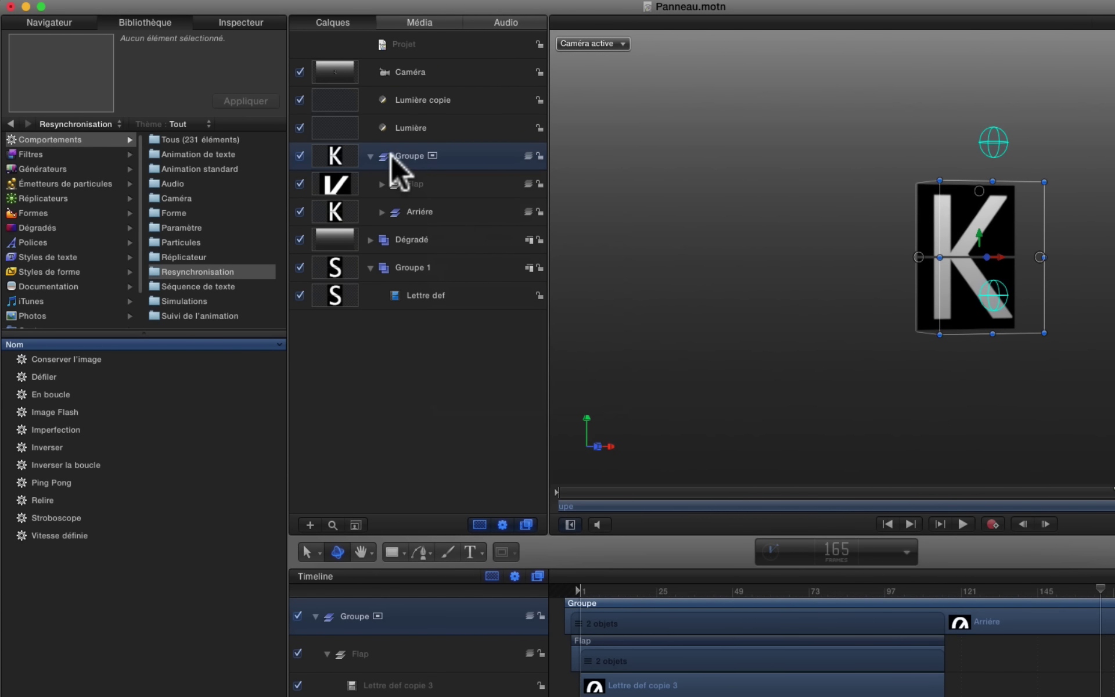
- Collapse the new parent group and rename it K
left_click(370, 155)
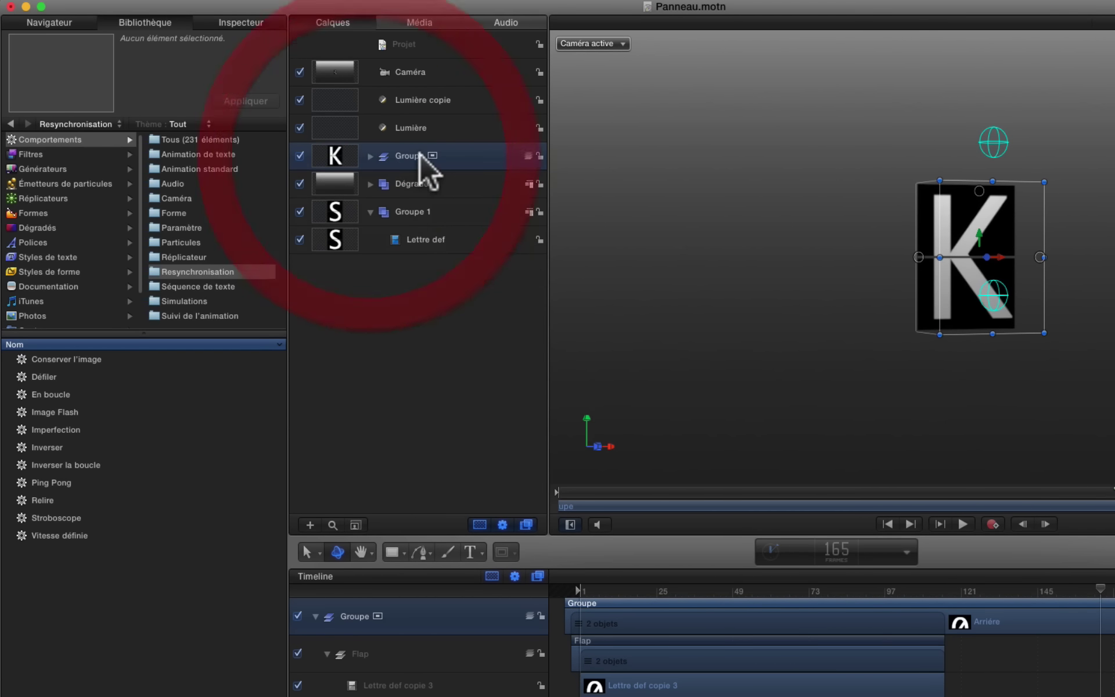
double_click(411, 154)
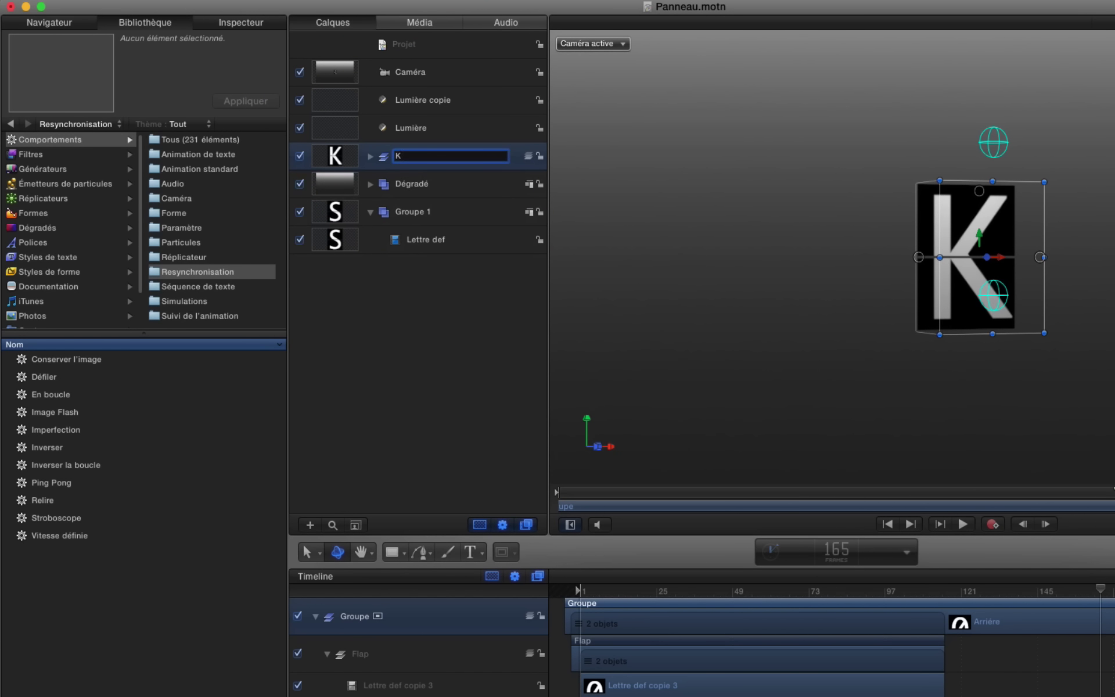
type("K")
left_click(423, 357)
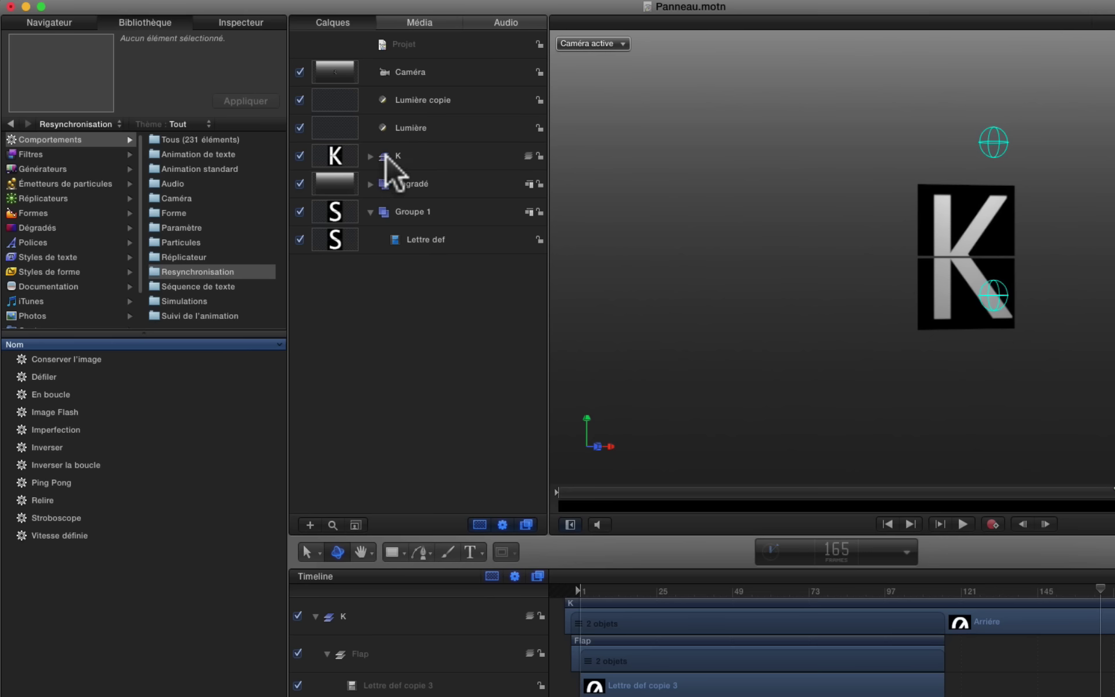
- Duplicate the K group and set the copy's X position to 150 px
right_click(385, 156)
left_click(423, 204)
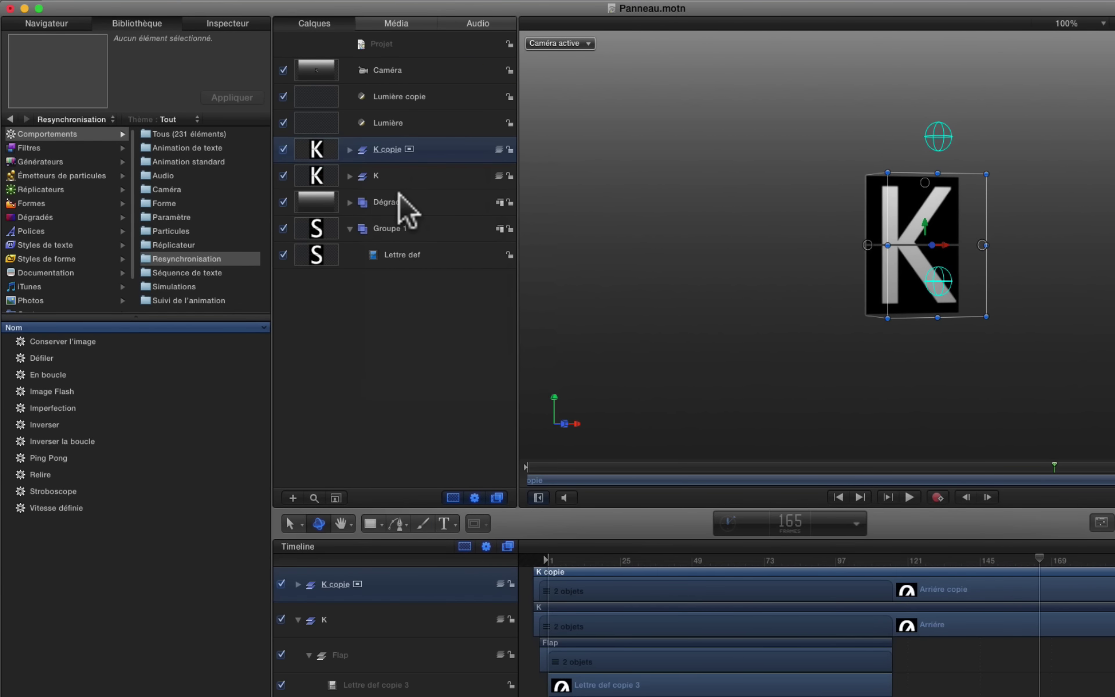
left_click(229, 21)
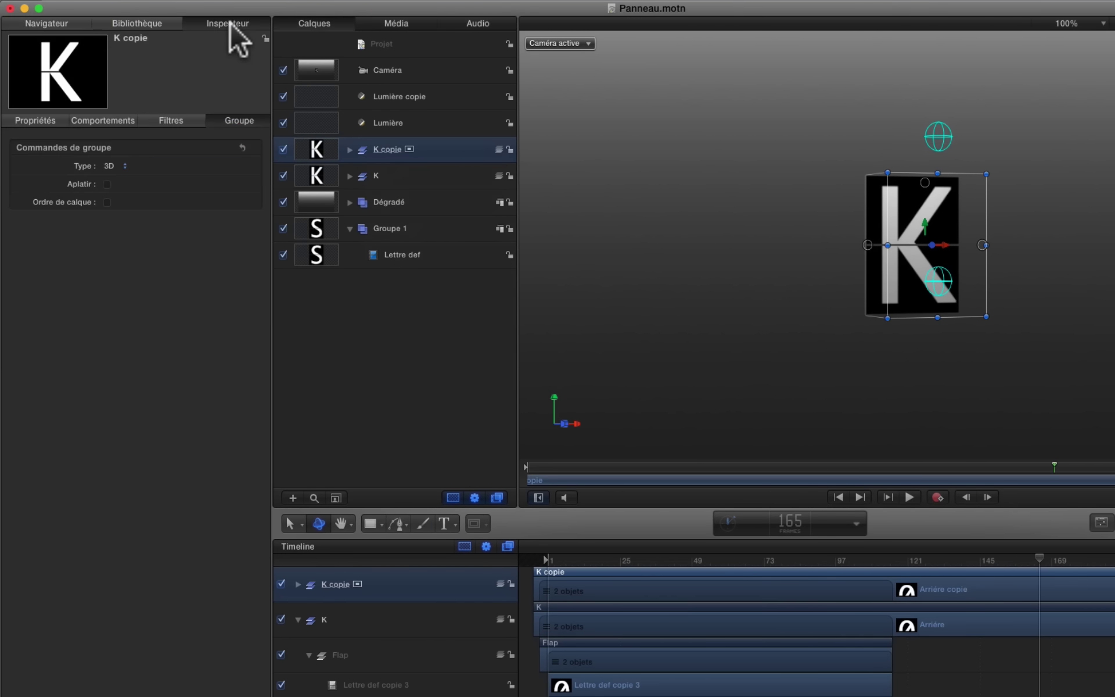
left_click(33, 113)
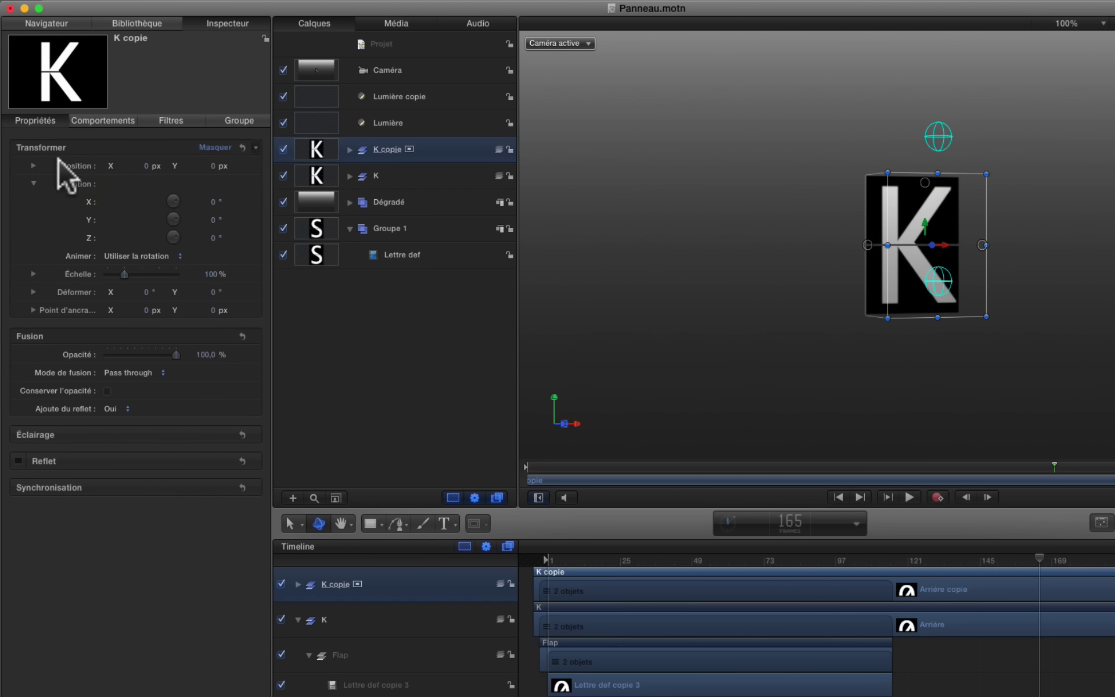
left_click(149, 166)
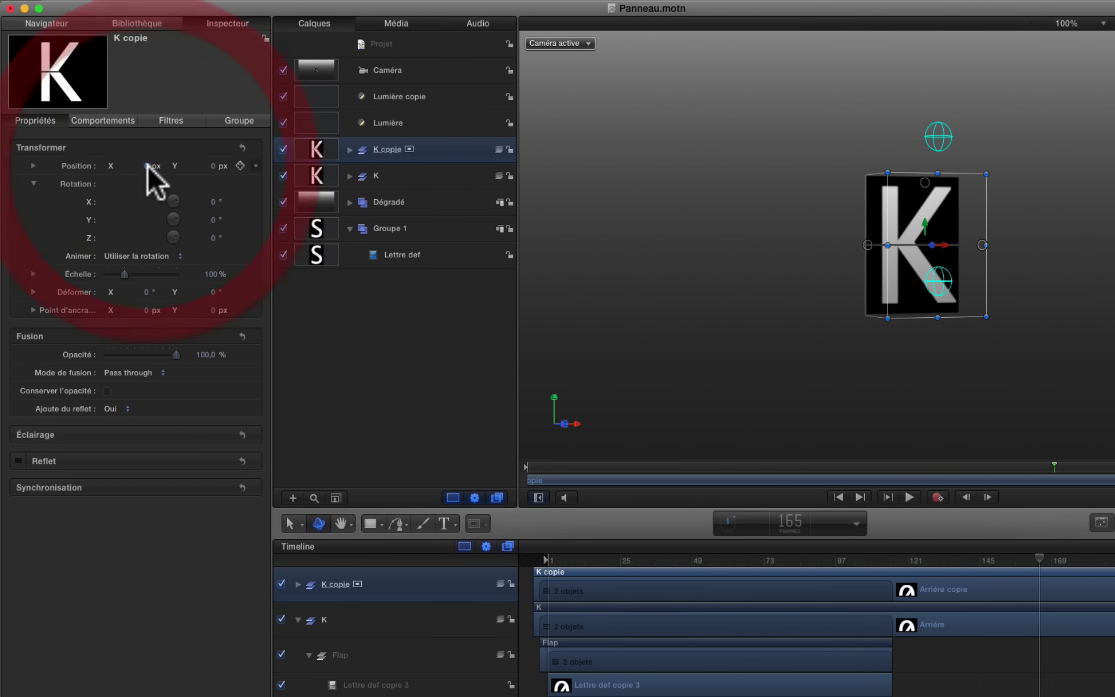
type("15")
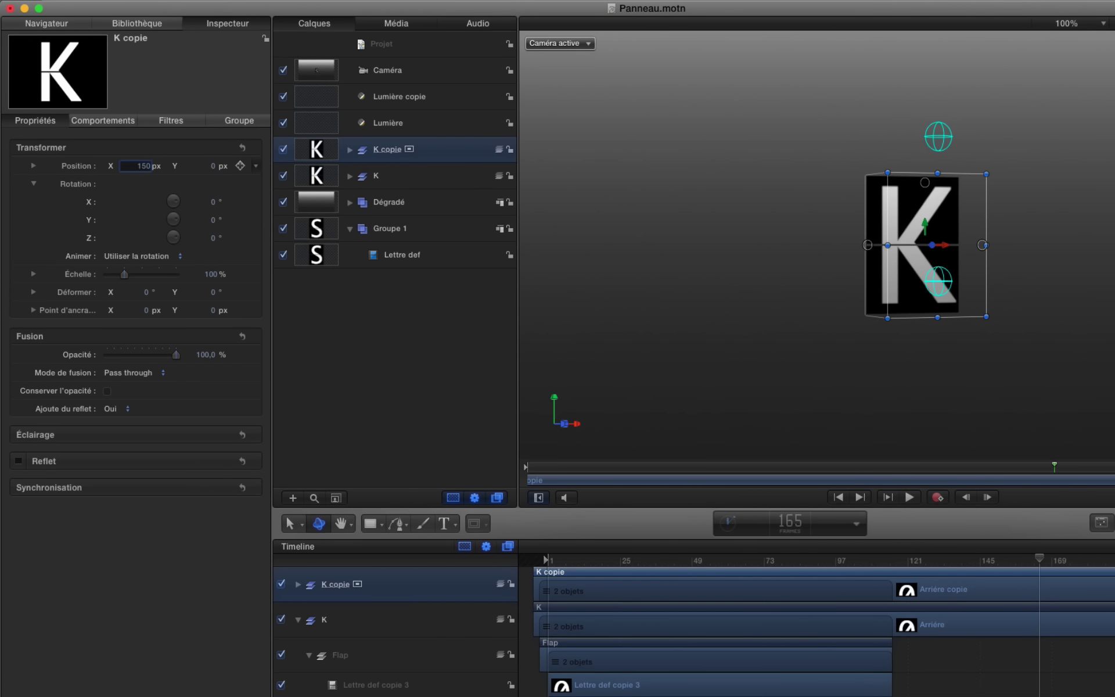
type("0")
key("Return")
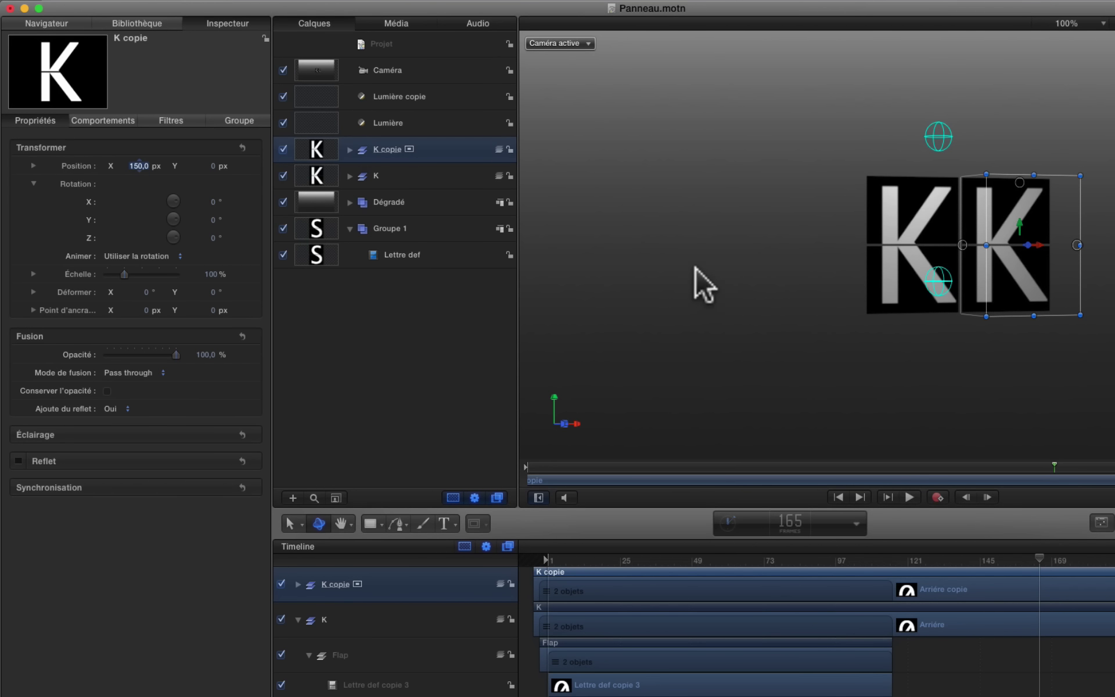
- Duplicate the original K group and set the new copy's Y position to -200 px
left_click(384, 176)
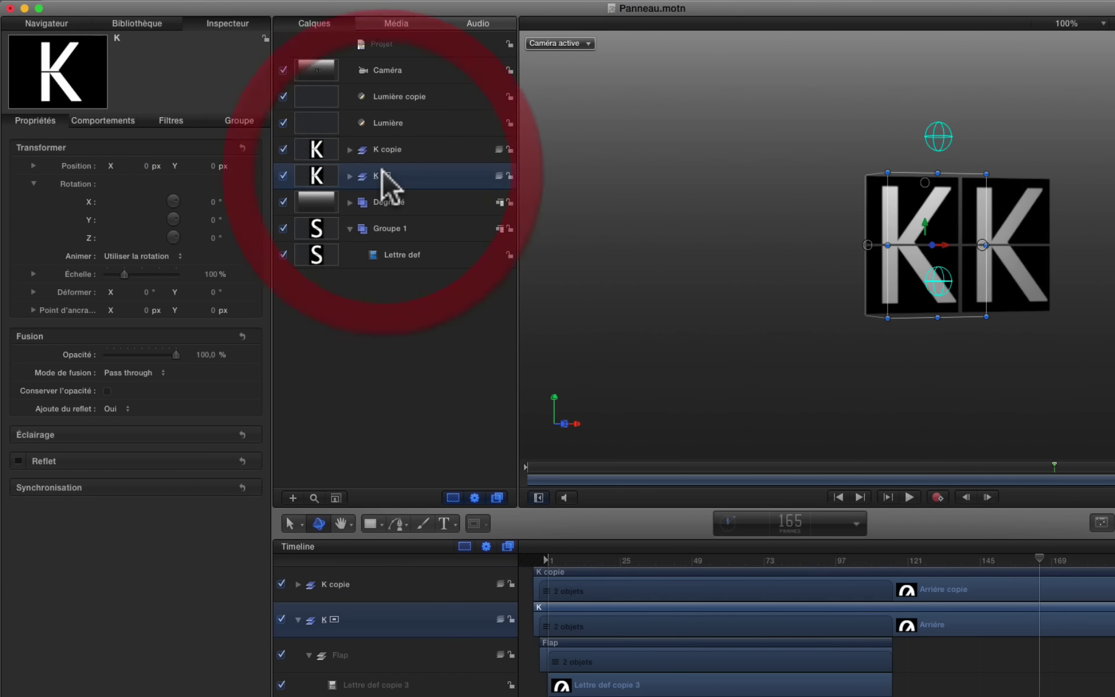
right_click(384, 176)
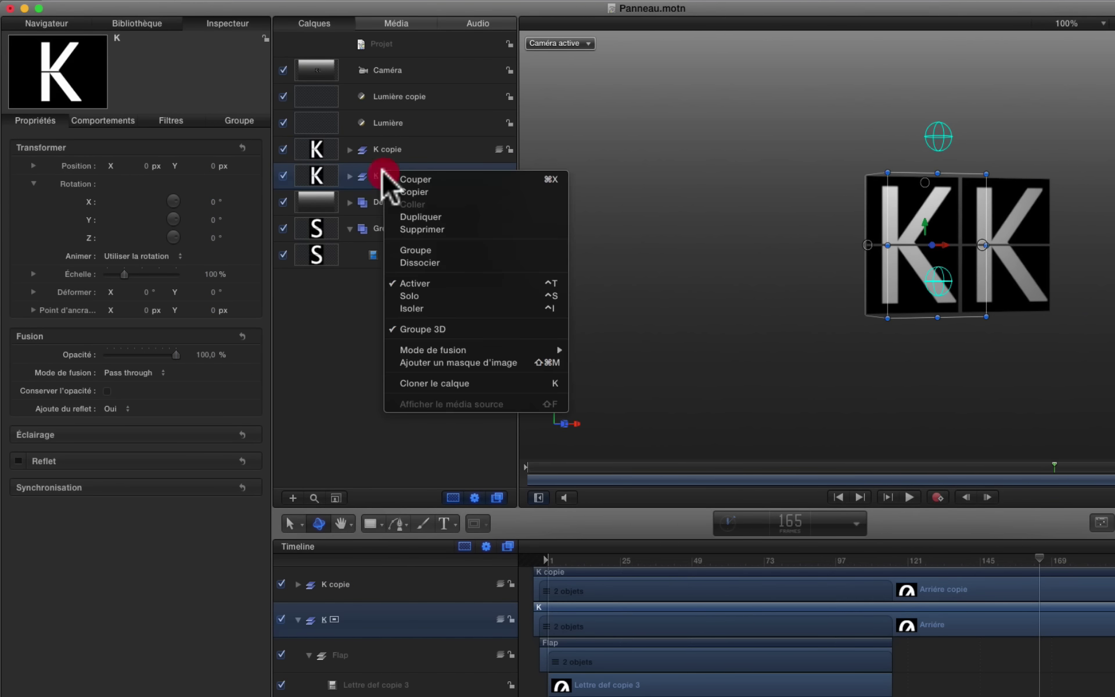
left_click(402, 218)
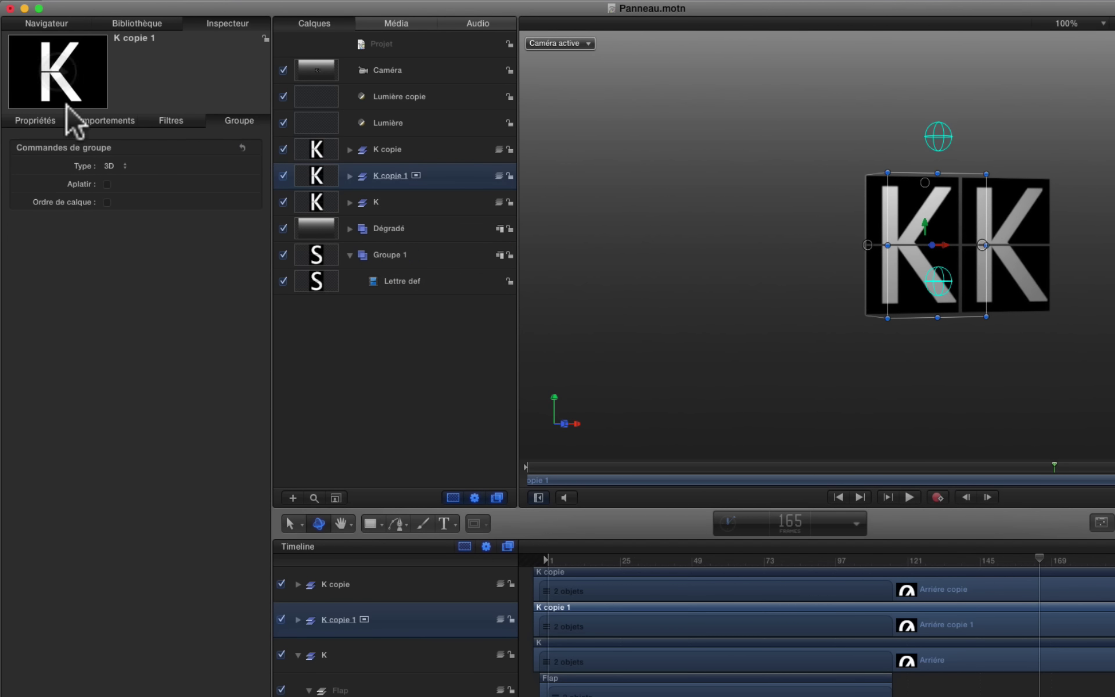
left_click(34, 120)
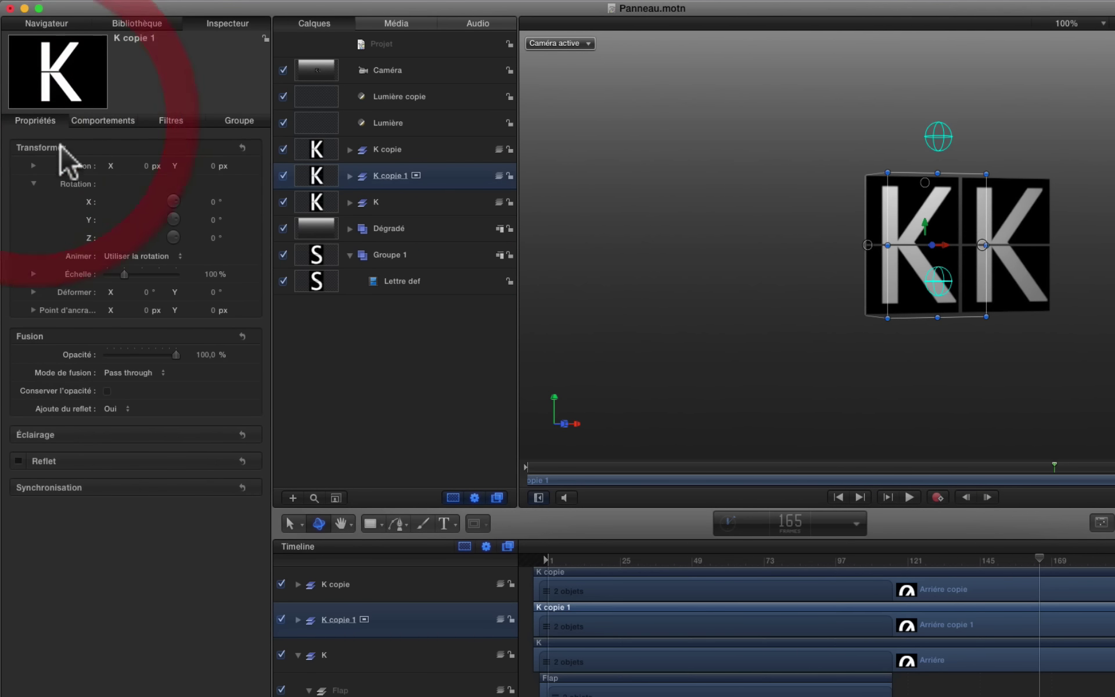
left_click(210, 166)
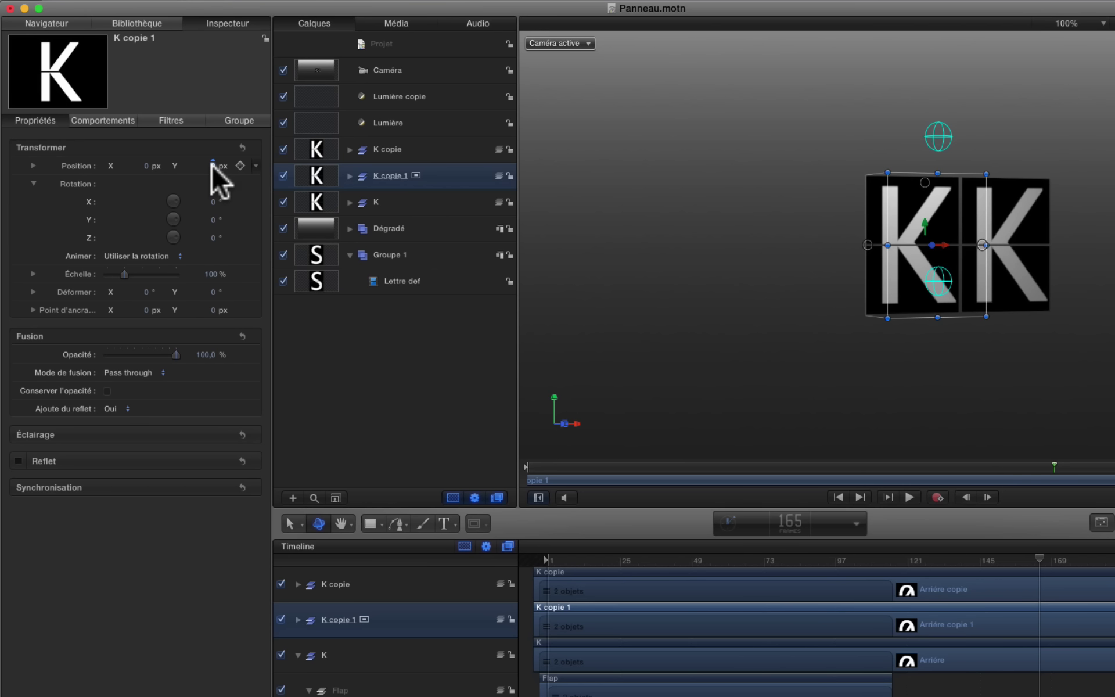
type("200")
key("Return")
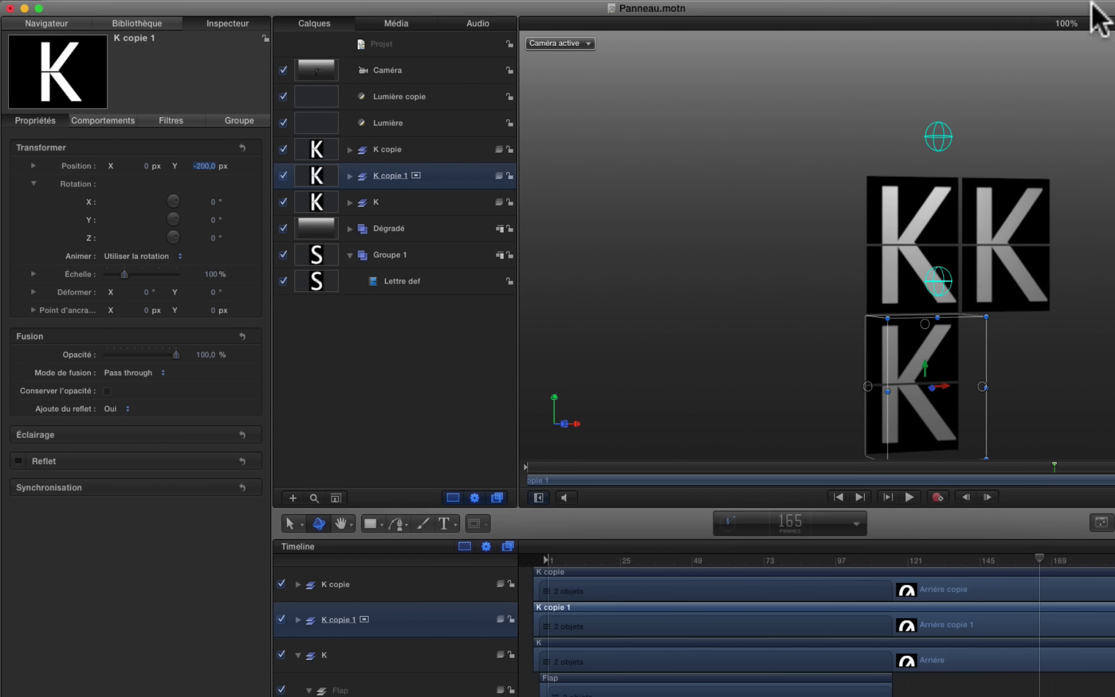
- Fit the whole scene in the canvas and rename the K copie group as o
left_click(1100, 24)
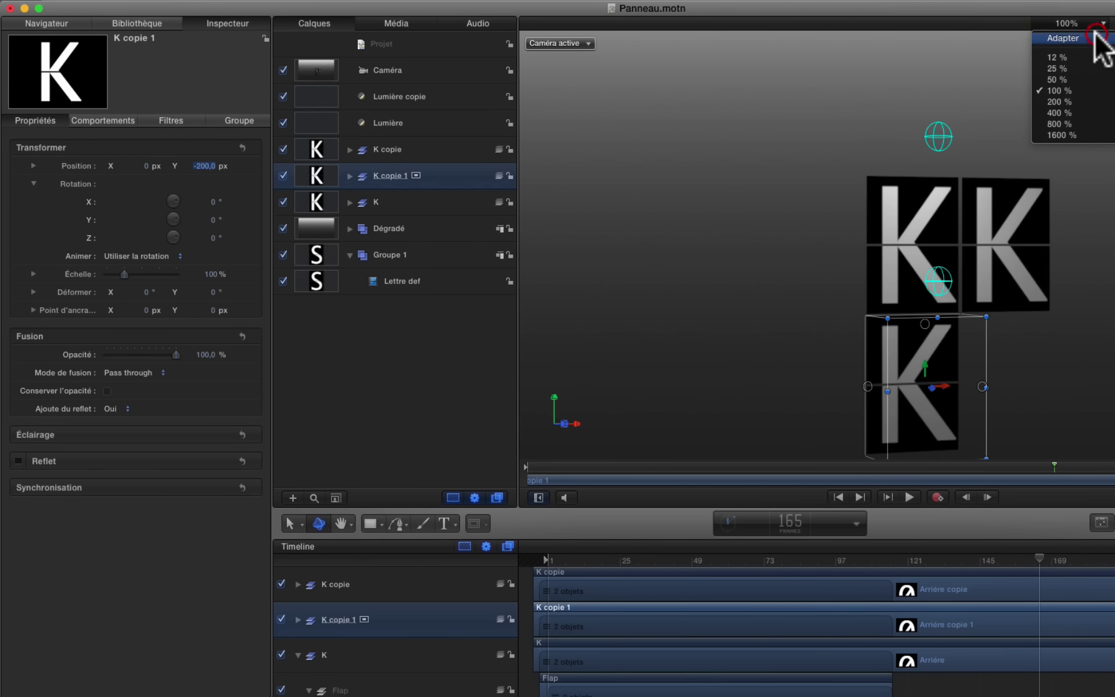
left_click(1095, 35)
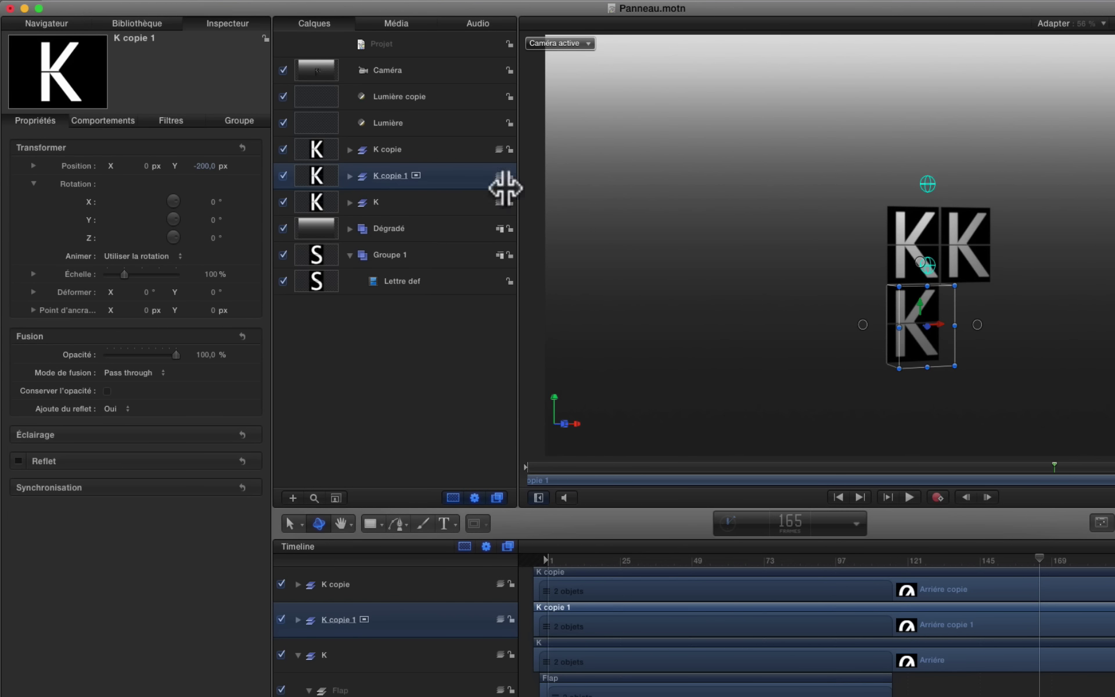
left_click(411, 155)
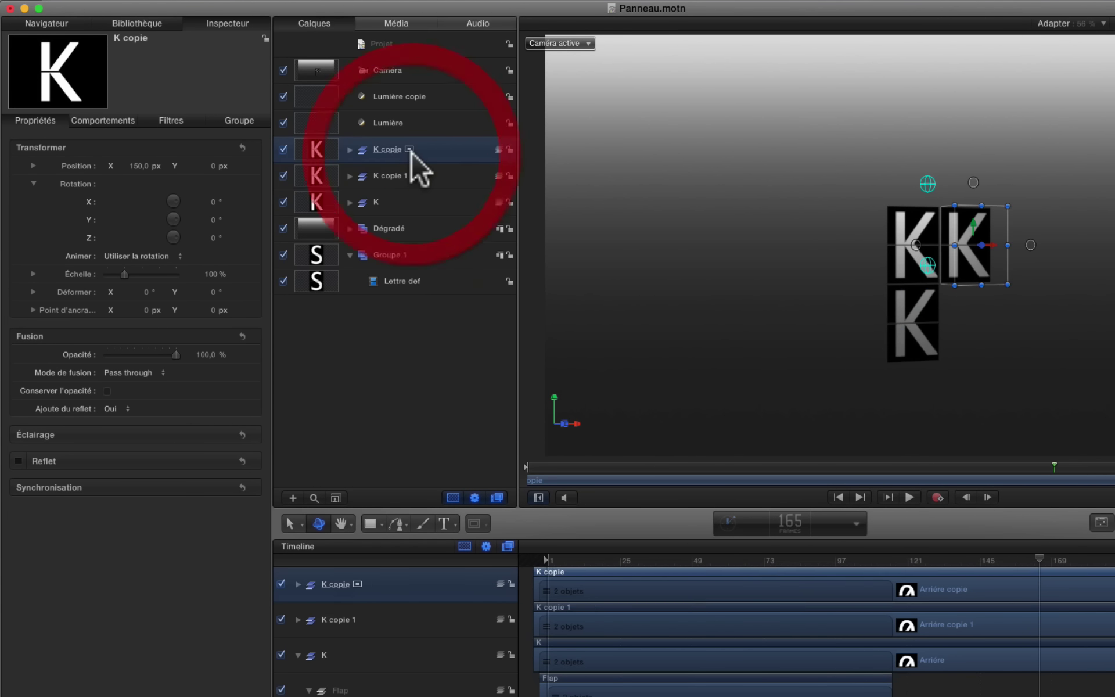
left_click(374, 153)
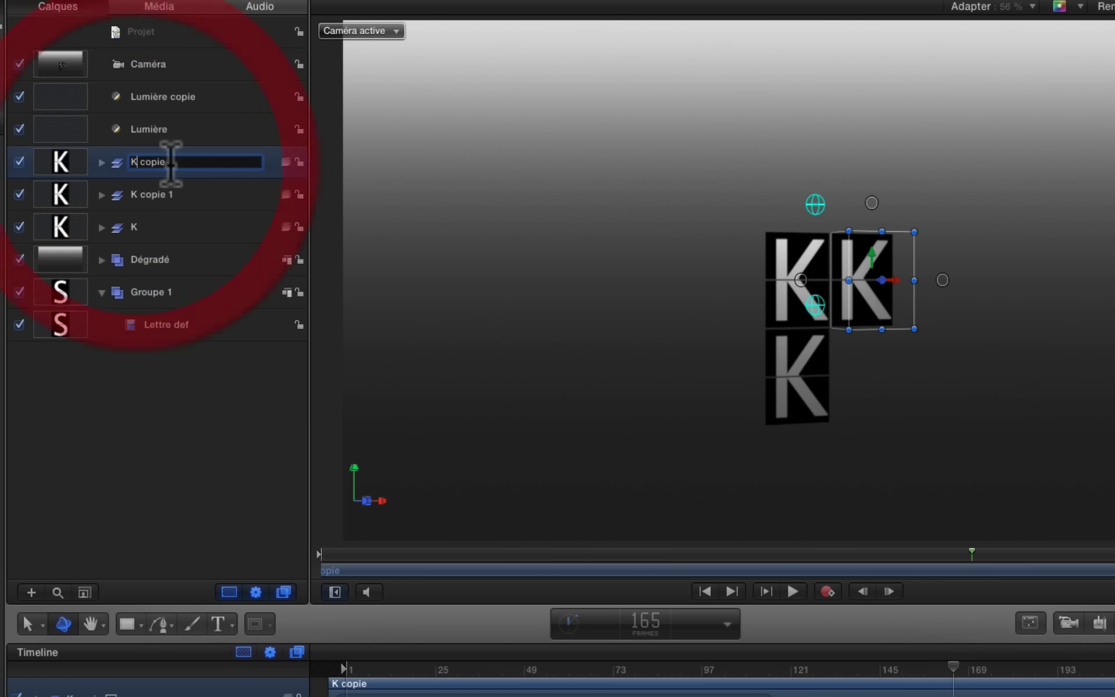
left_click_drag(172, 163, 80, 152)
type("o")
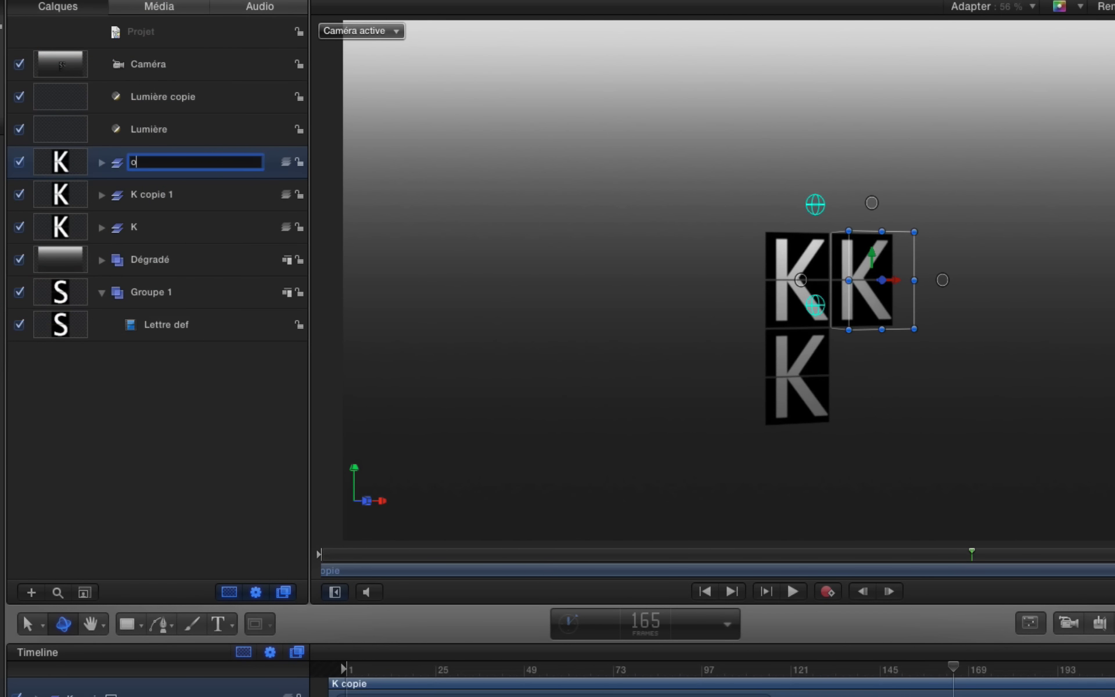
- Expand the o group, disable its Flap copie subgroup, and reveal the behaviors on both Arriére copie letter halves
left_click(101, 162)
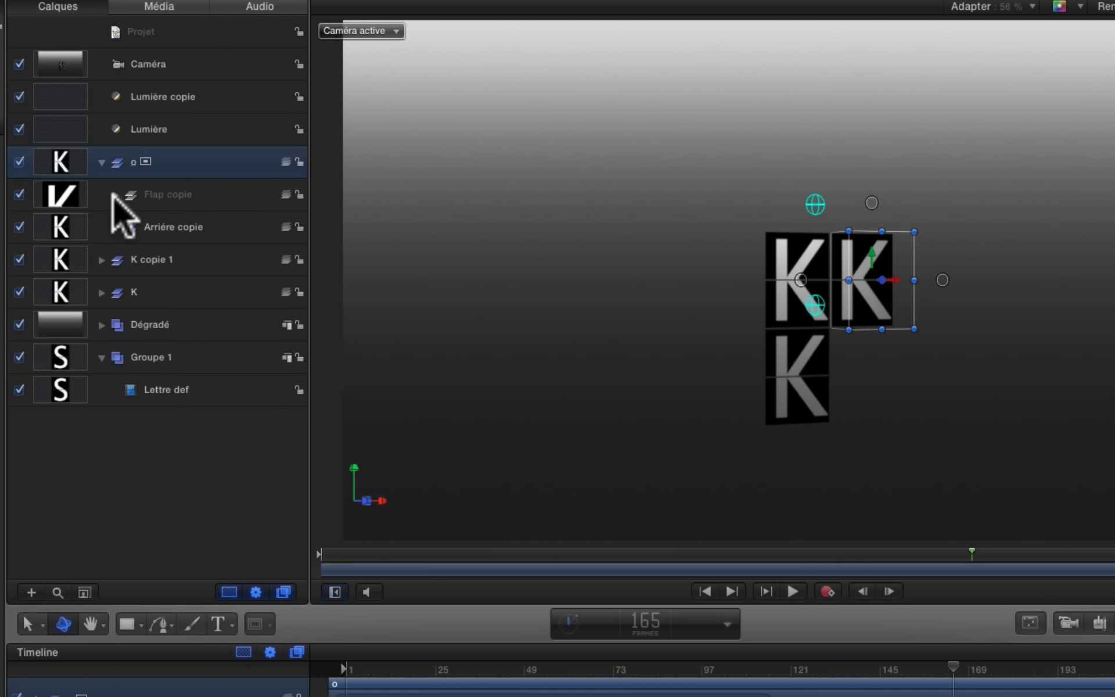
left_click(19, 194)
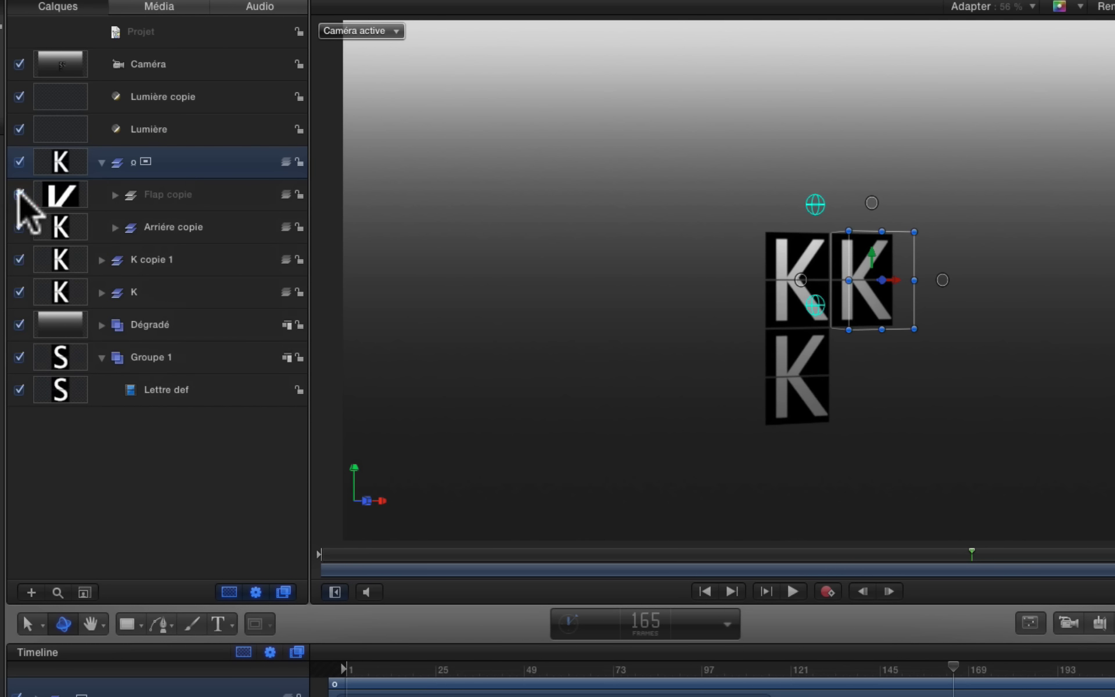
left_click(114, 226)
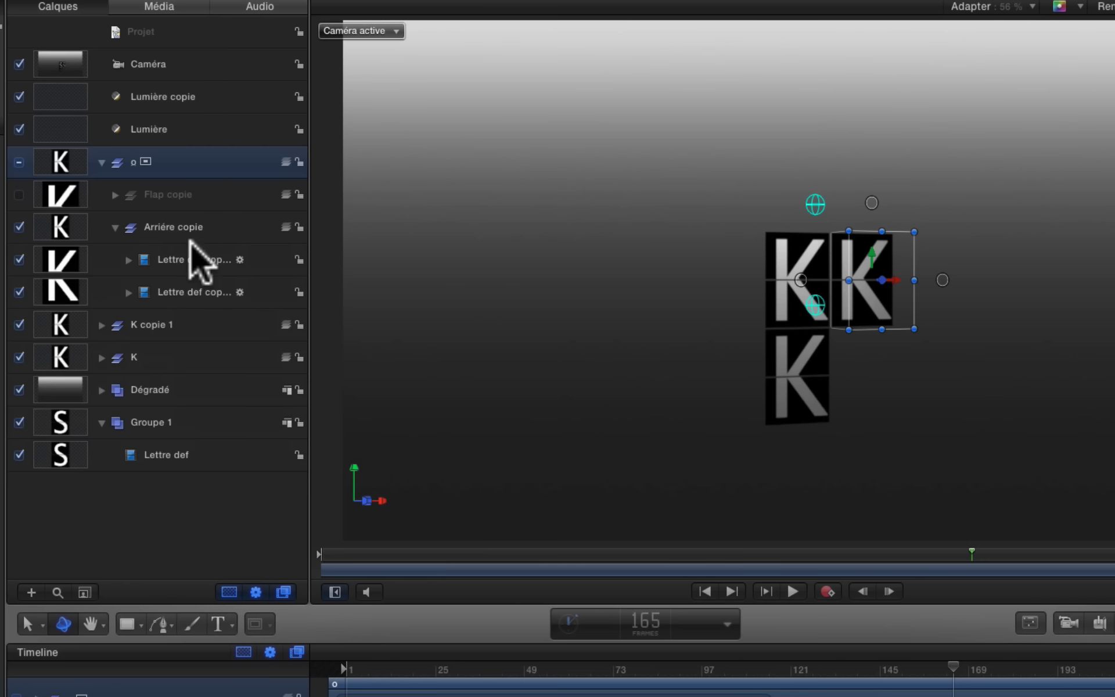
left_click(183, 259)
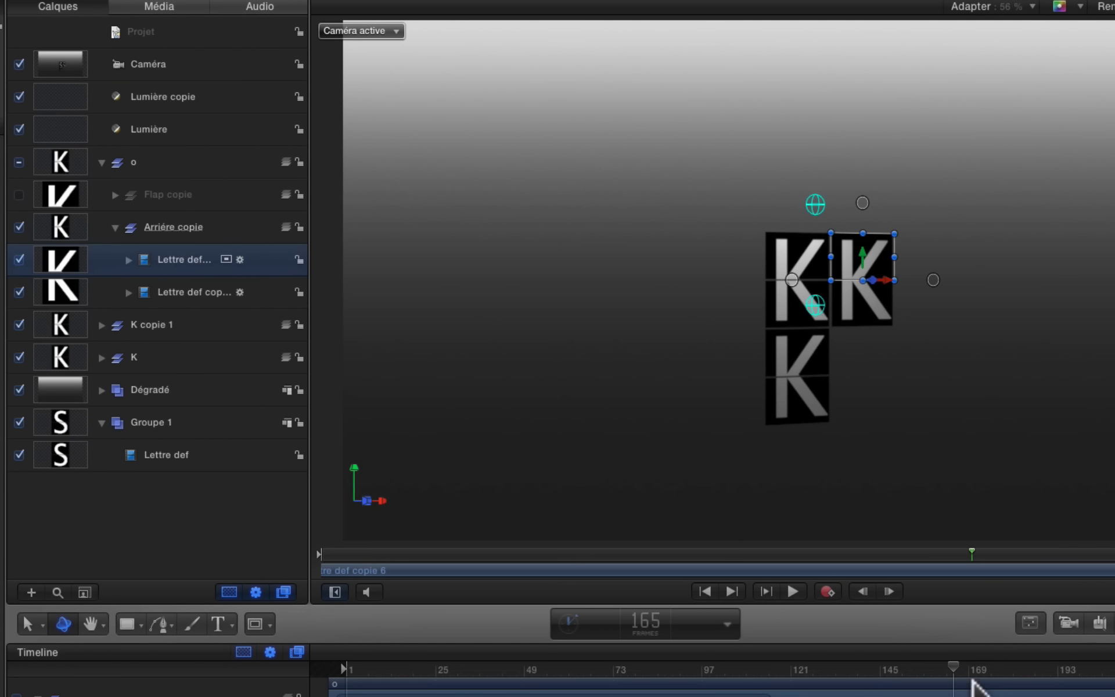
left_click_drag(955, 670, 805, 677)
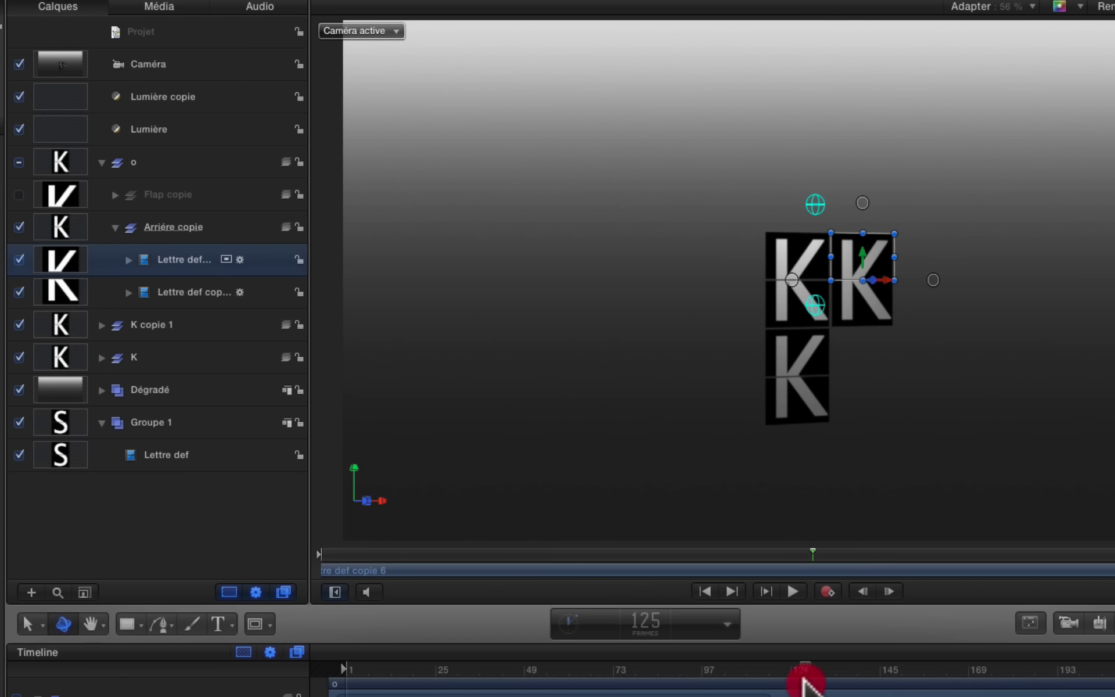
left_click(127, 258)
left_click(129, 308)
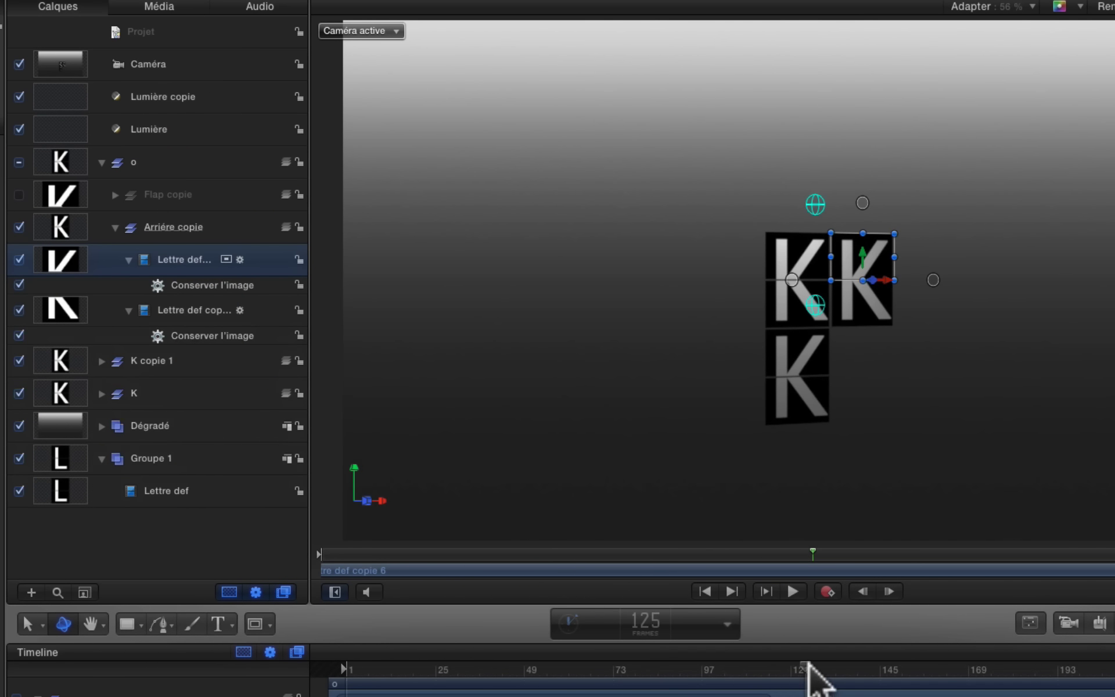
- Disable the Conserver l'image behaviors on both letter halves of Arriére copie
left_click(789, 668)
left_click_drag(788, 668, 889, 675)
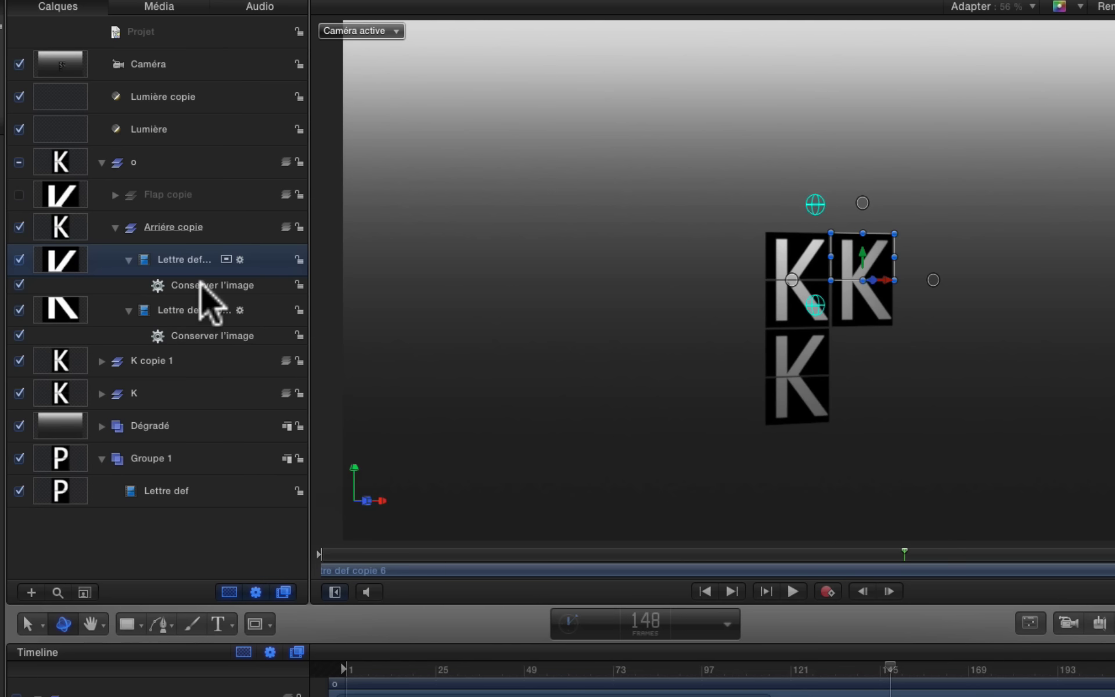
left_click(19, 285)
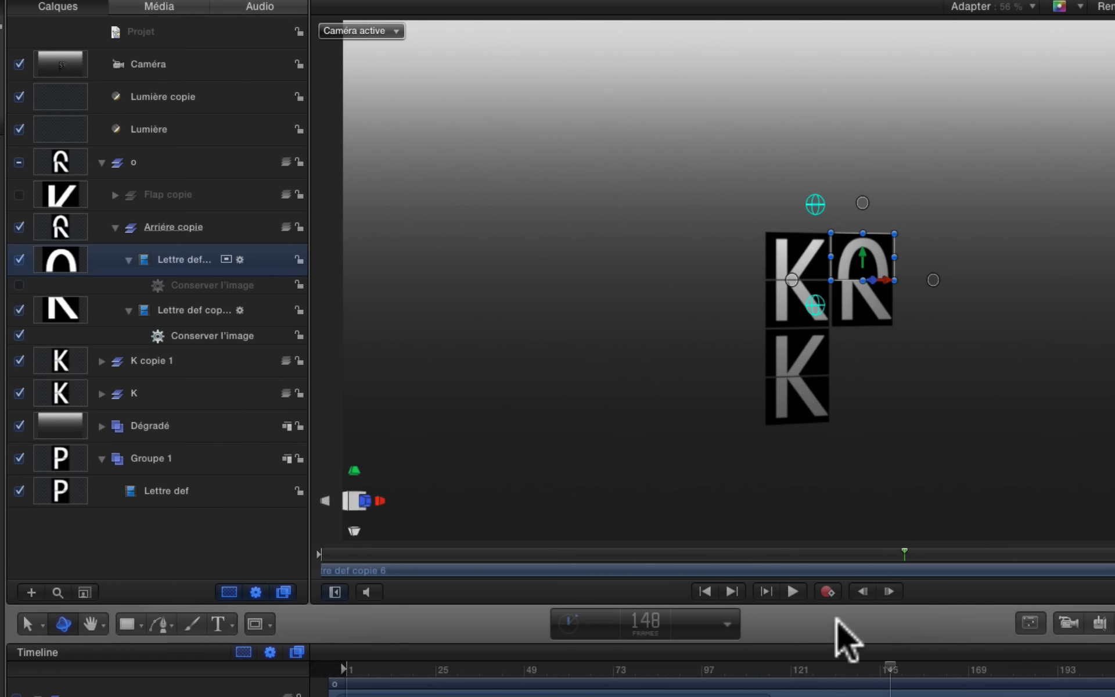
mouse_move(898, 668)
left_mouse_down()
mouse_move(911, 668)
mouse_move(852, 669)
left_mouse_up()
left_click(19, 335)
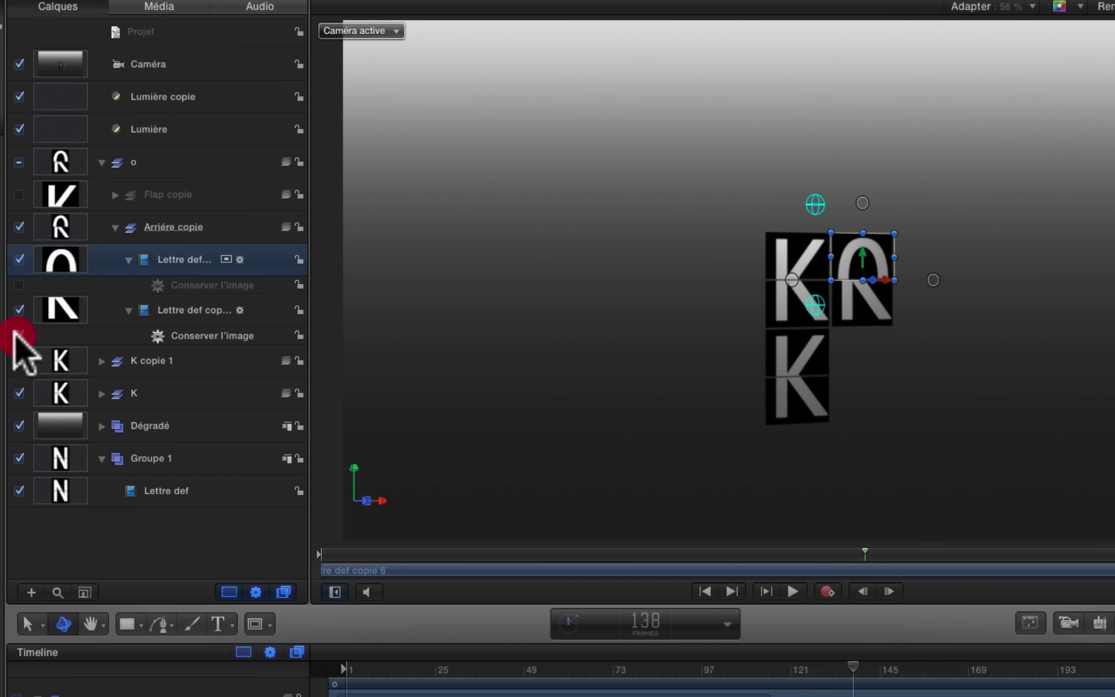
- Move the playhead to frame 139, where both letter halves of Arriére copie form an O
left_click(846, 668)
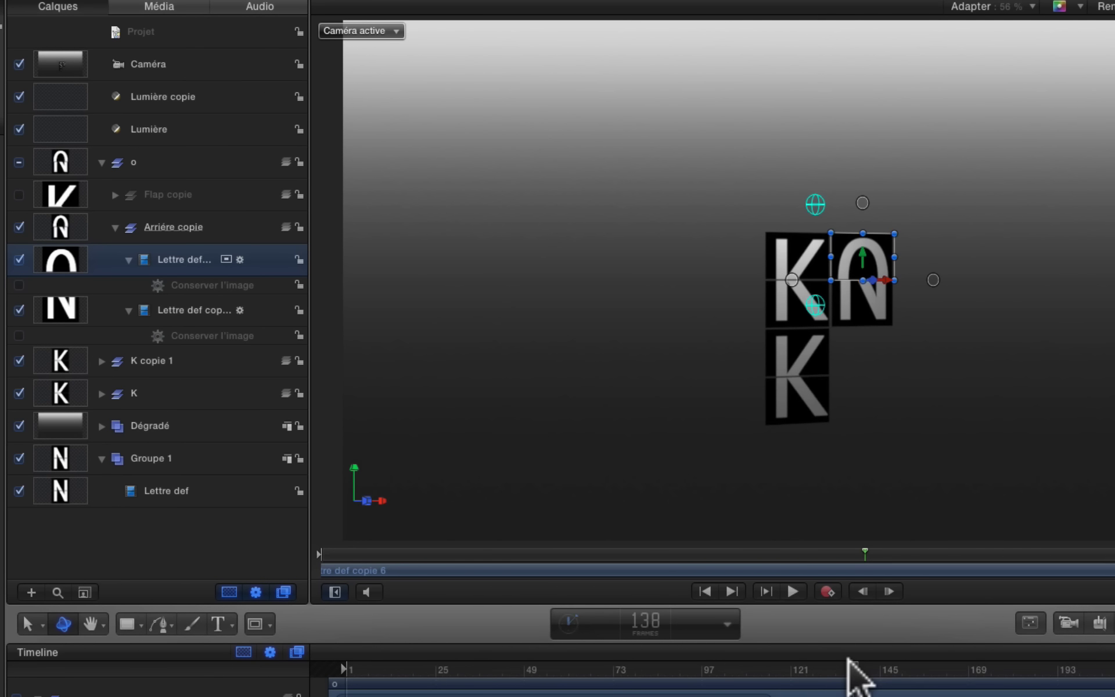
left_click(770, 668)
left_click_drag(769, 669, 854, 690)
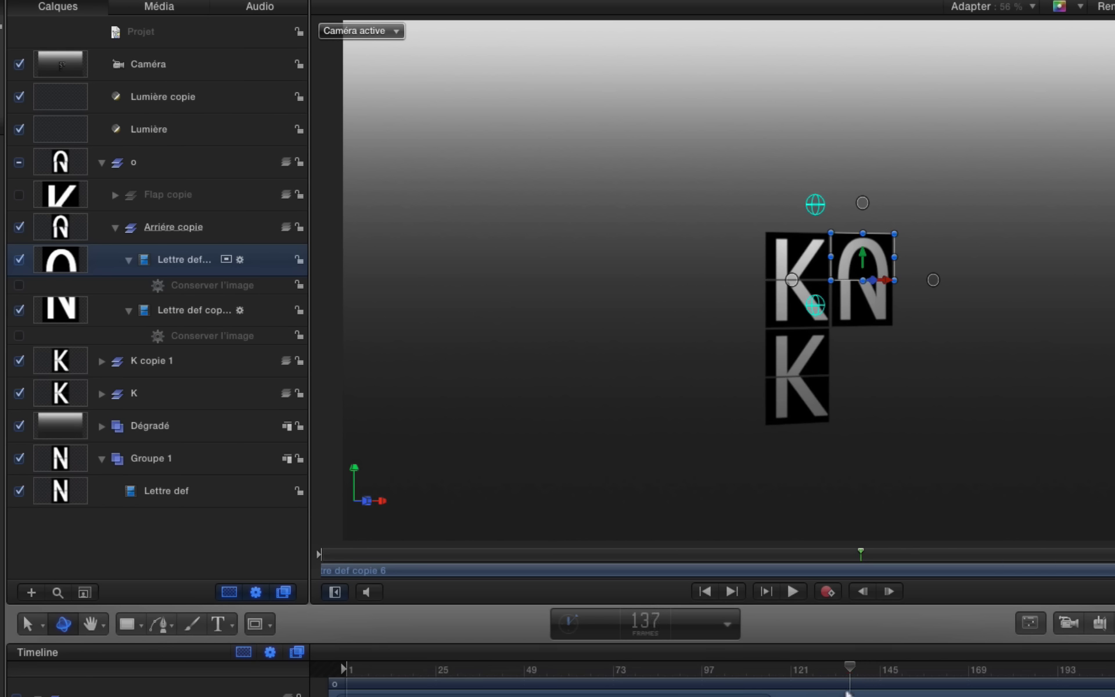
key("Right")
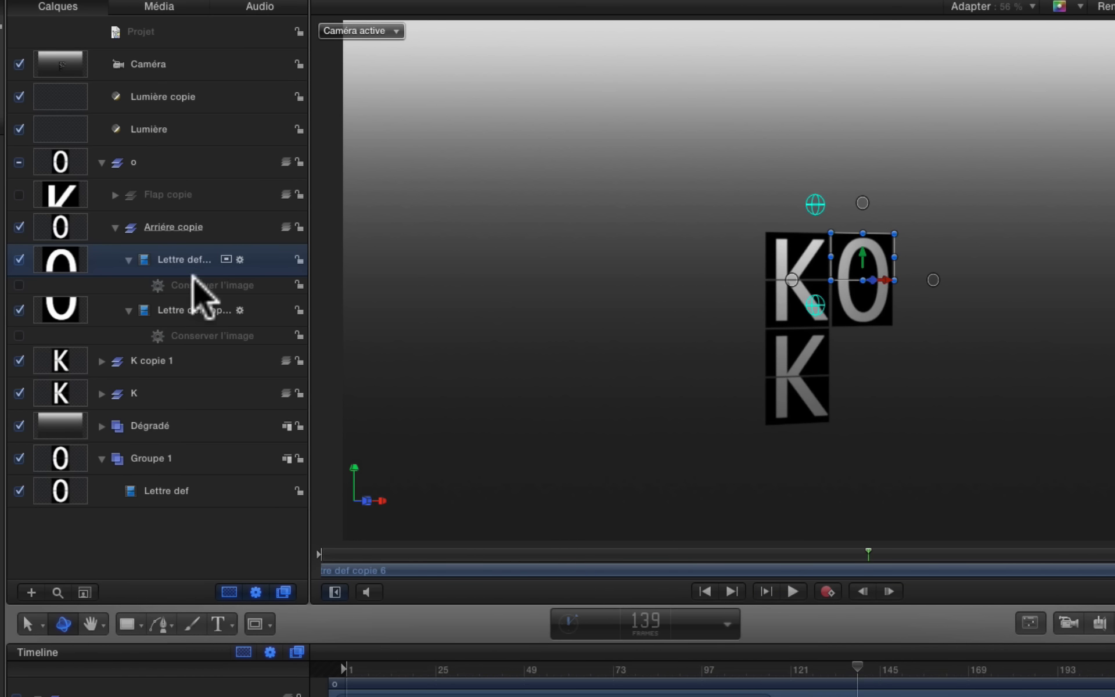
- Re-enable Conserver l'image on the upper letter half of Arriére copie and make it start at frame 139
left_click(19, 285)
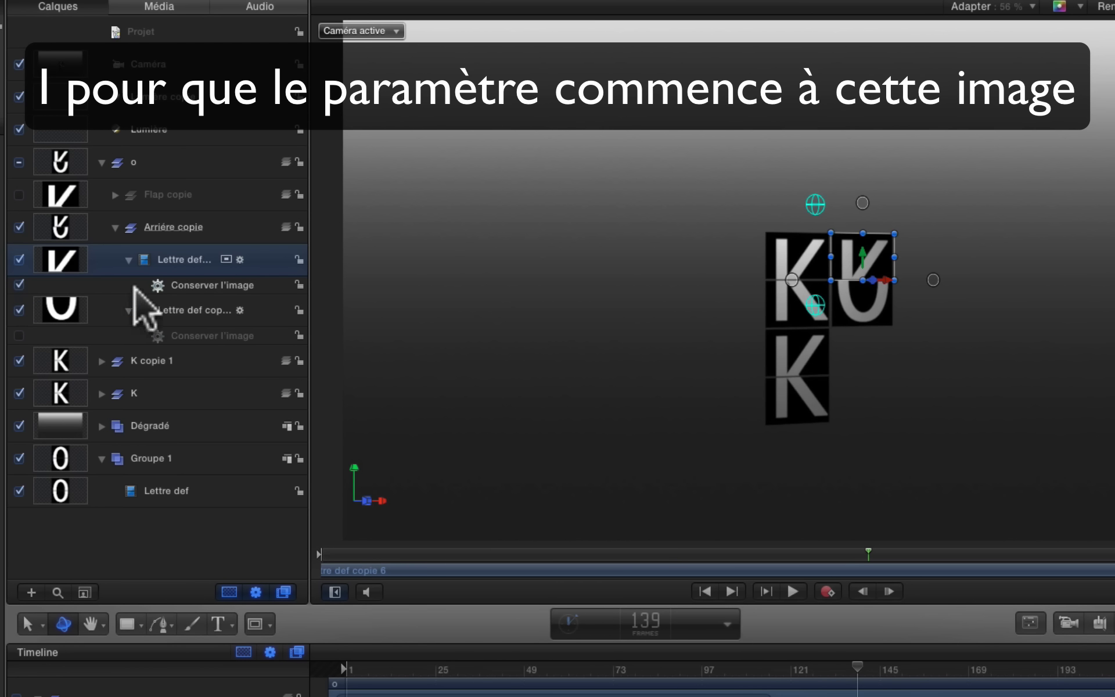
left_click(202, 286)
key("i")
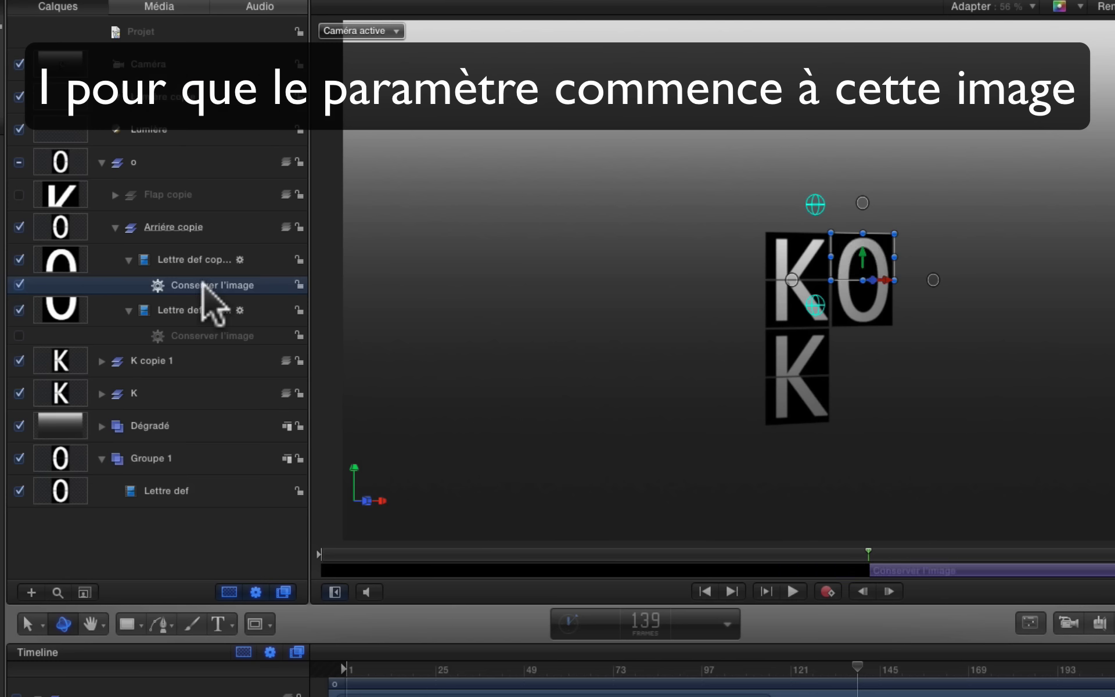
- Re-enable Conserver l'image on the lower letter half of Arriére copie and make it start at frame 139
left_click(199, 336)
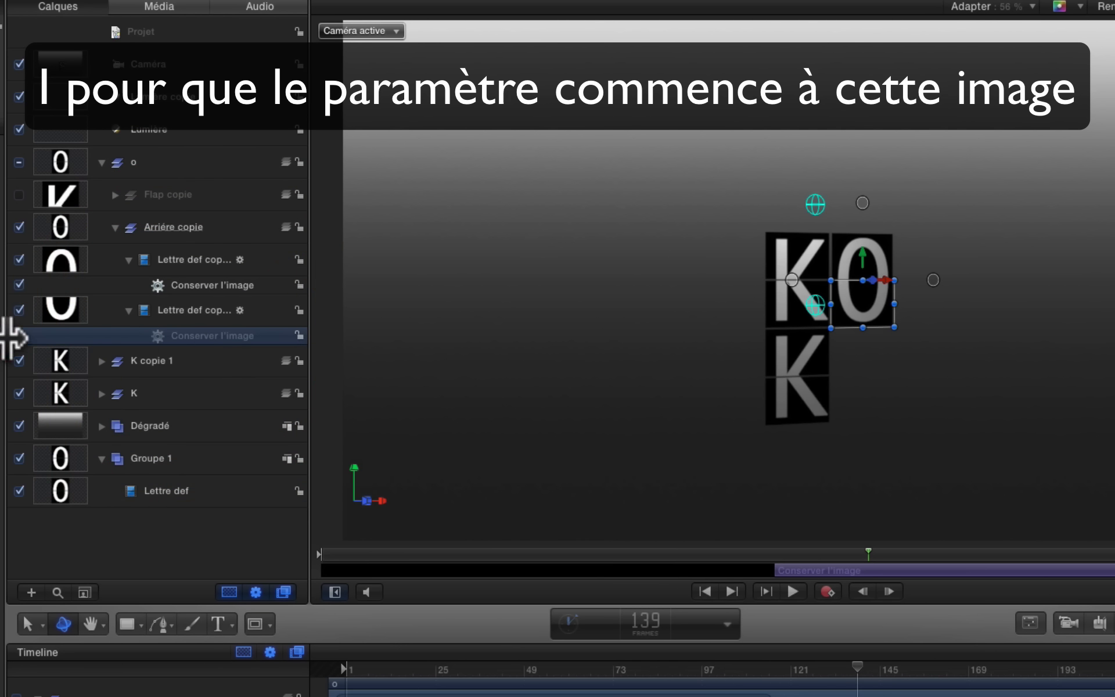
left_click(19, 336)
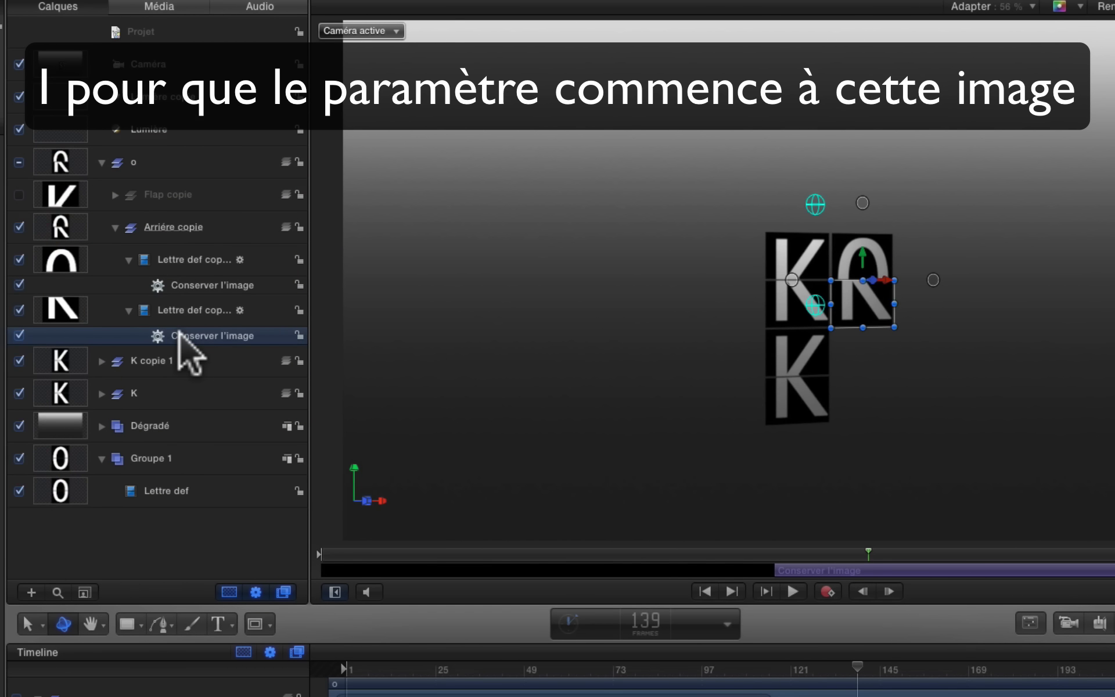
key("i")
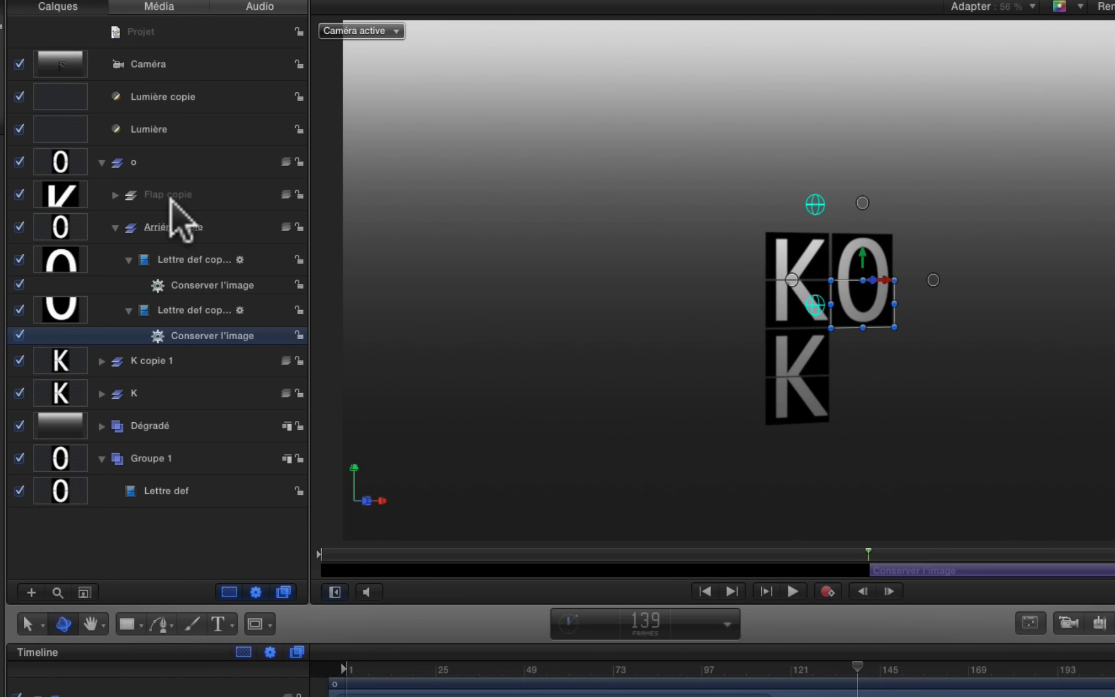
- End the Flap copie group at frame 139 and play the animation to check how the second letter stops
left_click(187, 194)
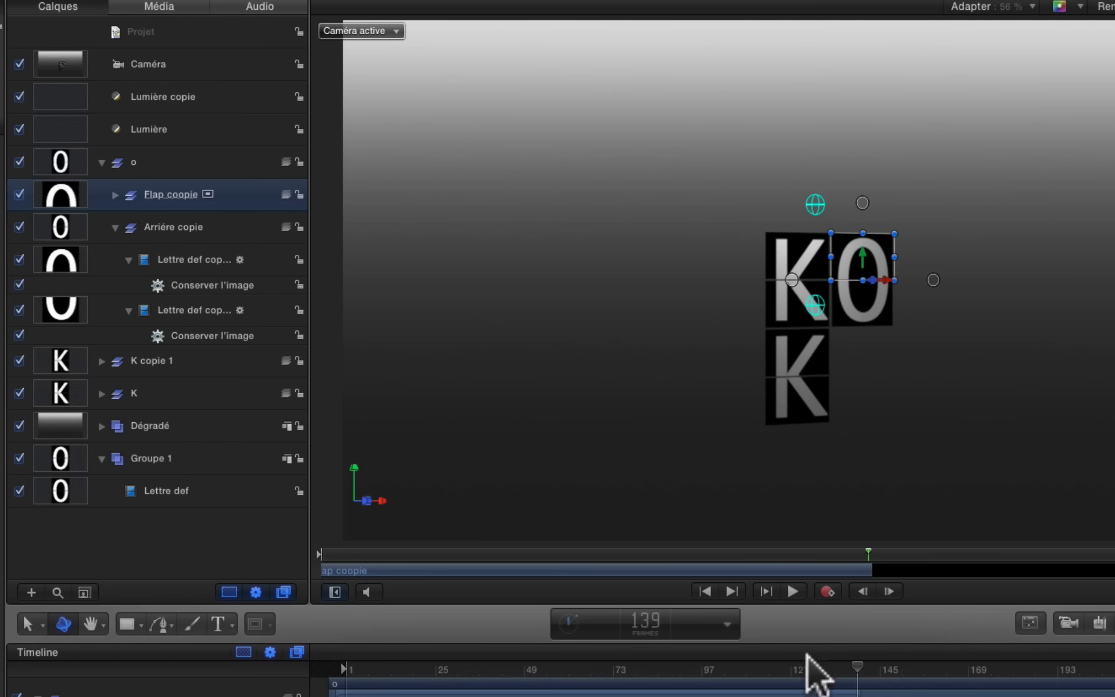
left_click(602, 674)
key("space")
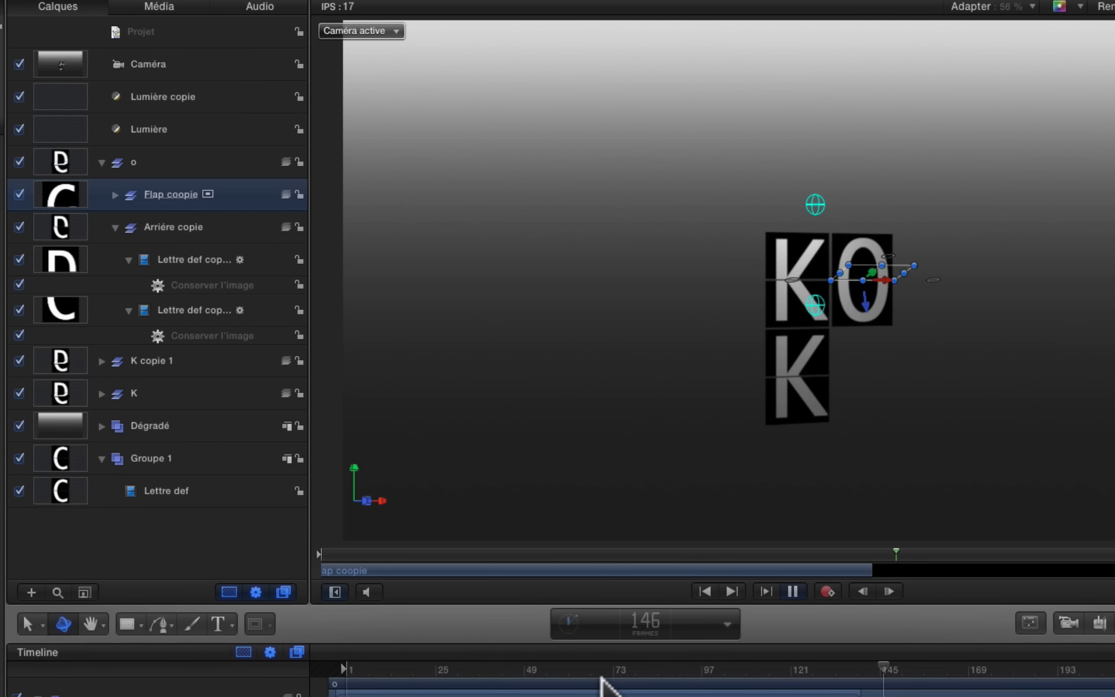
key("space")
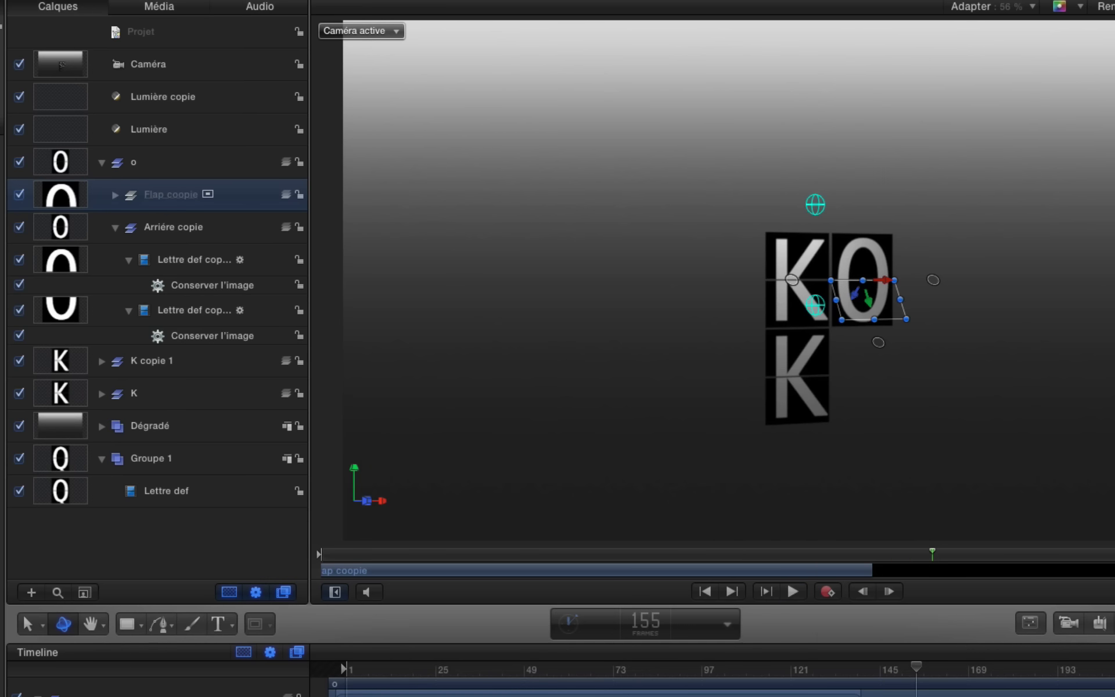
- Collapse the o group, and rename the K copie 1 group as 9 and expand it
left_click(101, 162)
left_click(139, 194)
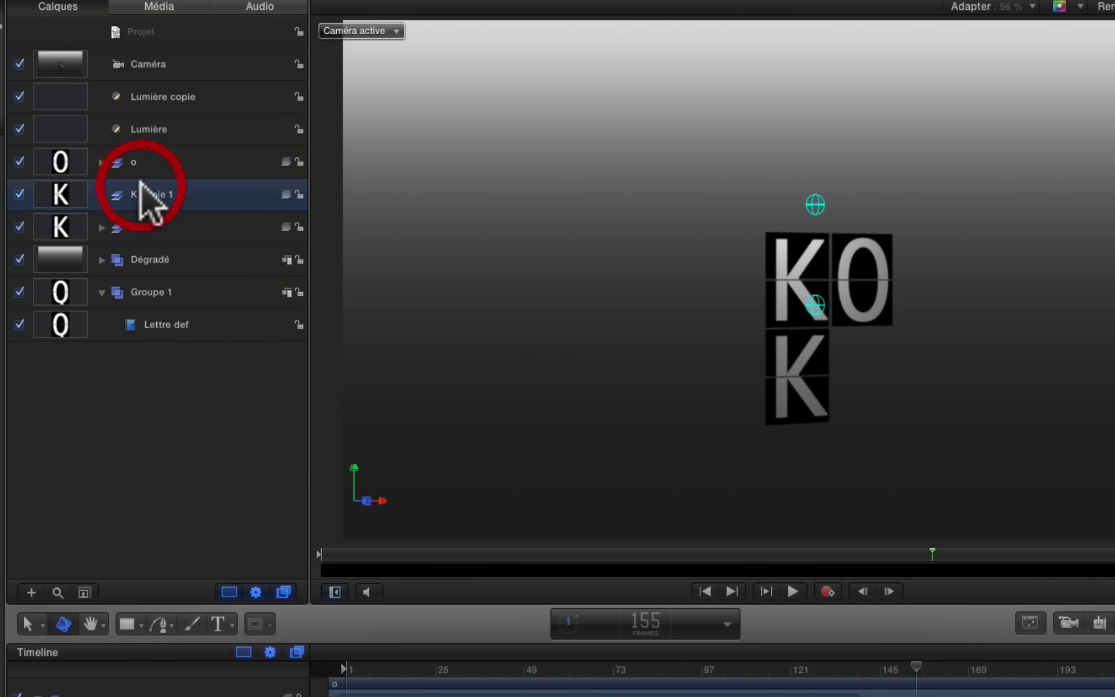
left_click(144, 198)
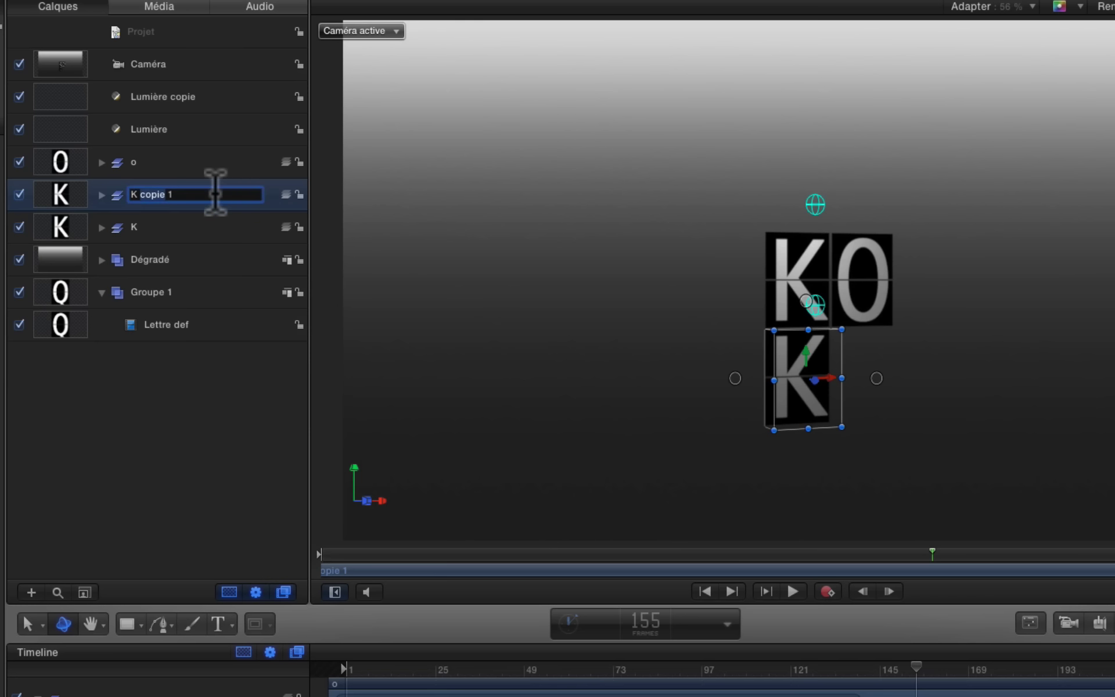
left_click(71, 193)
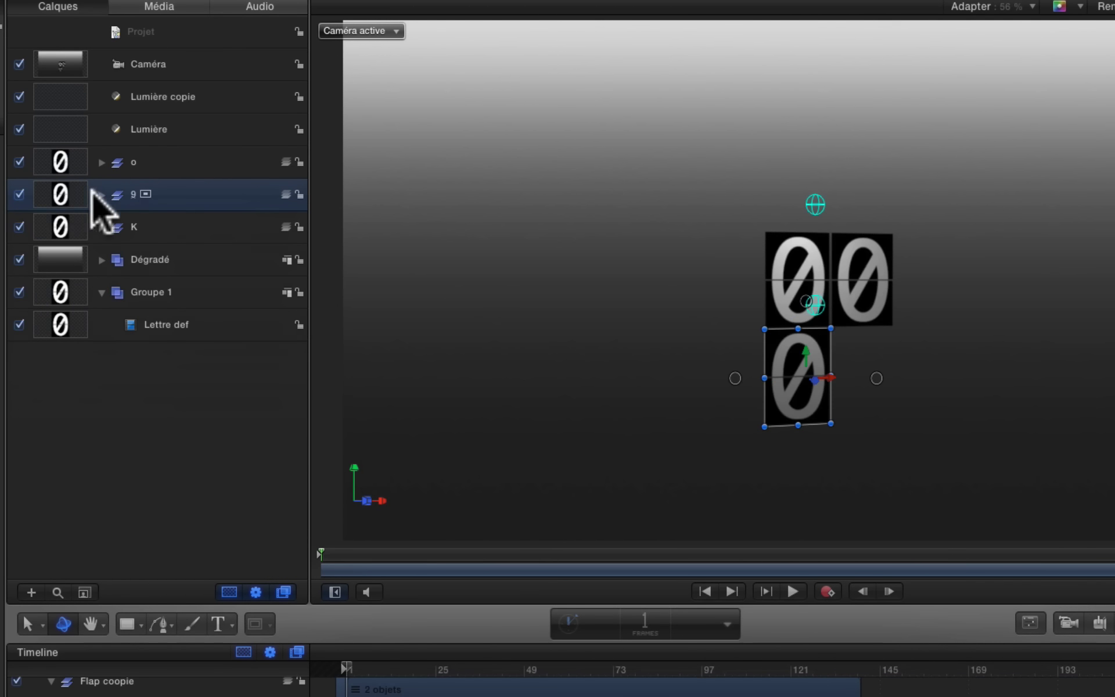
left_click(101, 194)
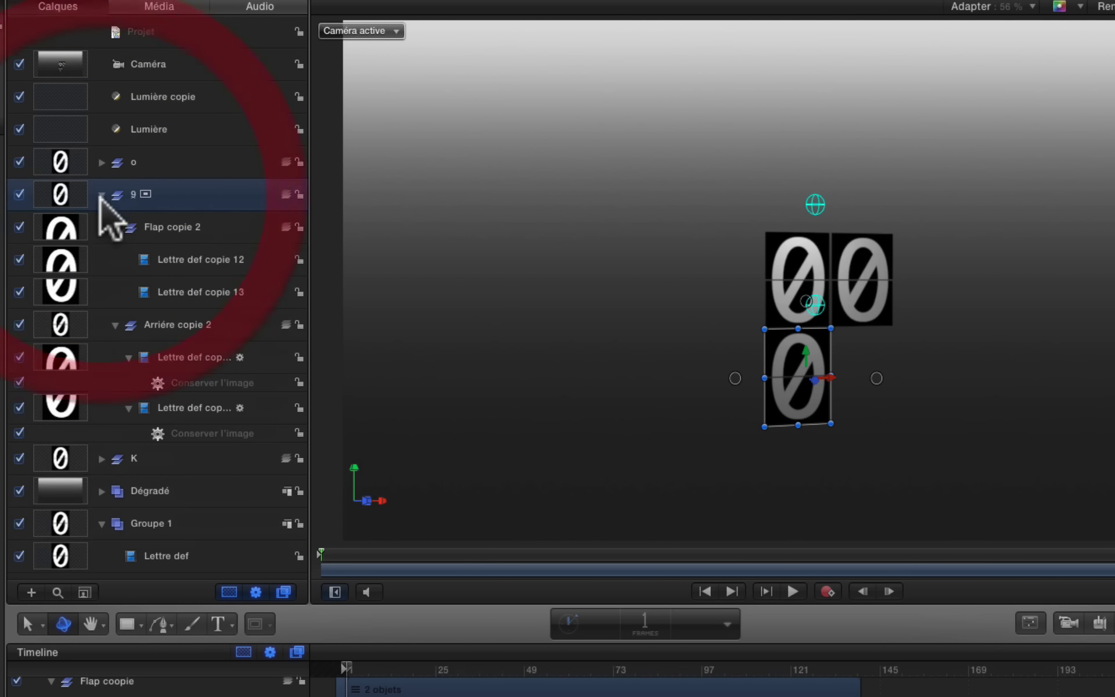
- In the 9 group, disable Flap copie 2 and the Conserver l'image filters on both letter halves of Arriére copie 2
left_click(19, 226)
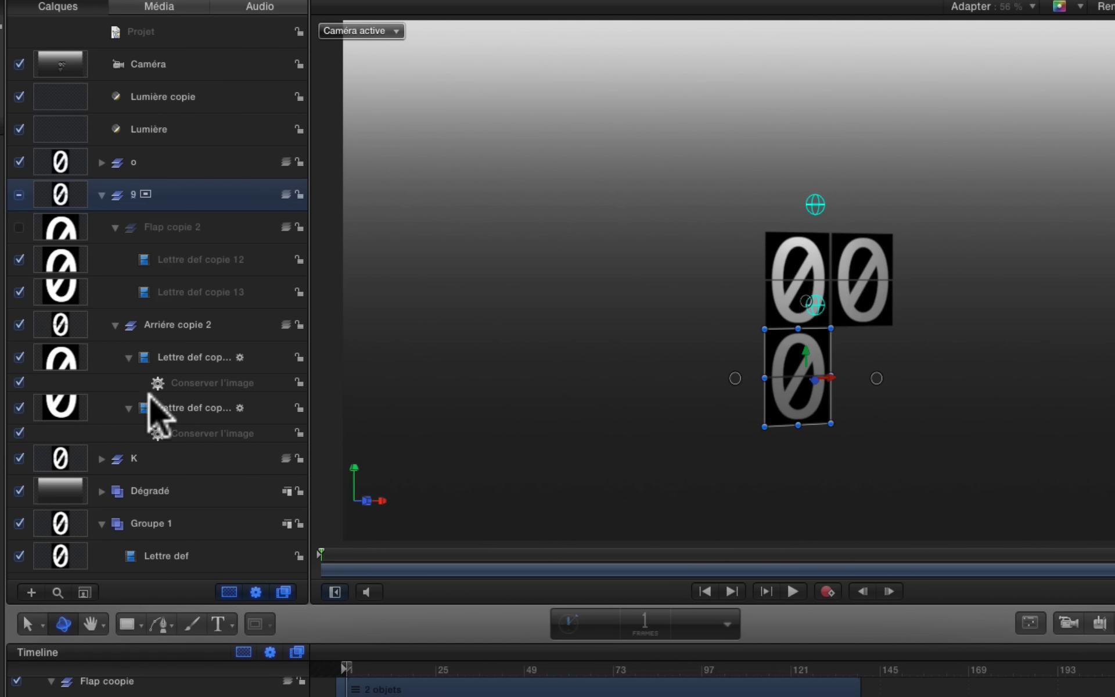
left_click(19, 382)
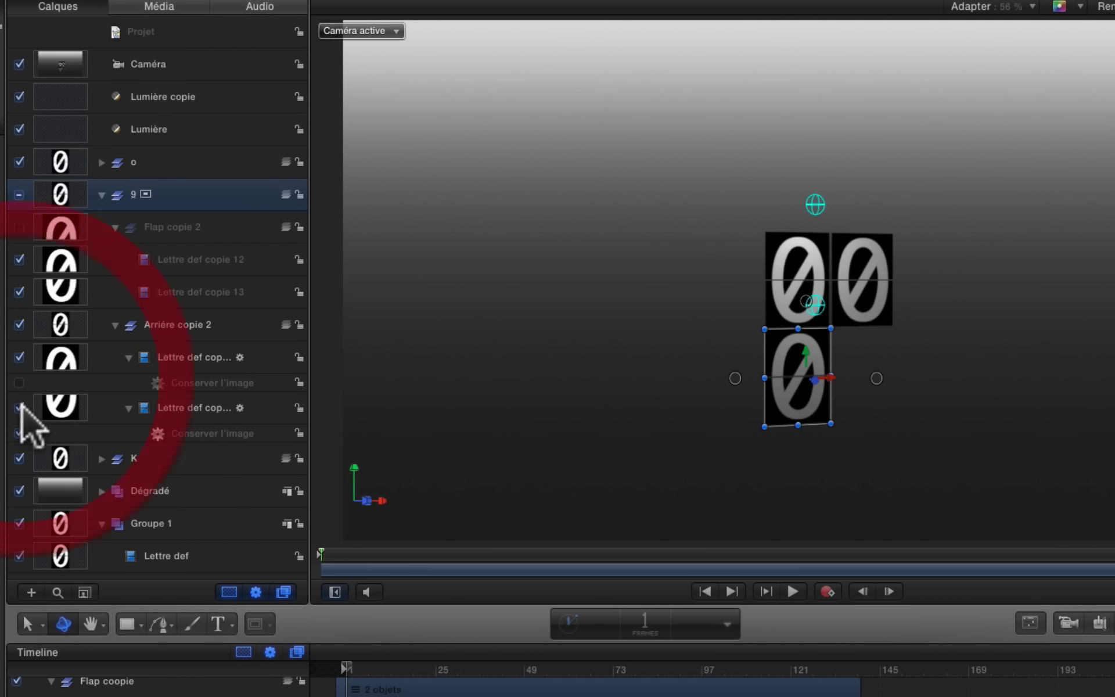
left_click(19, 433)
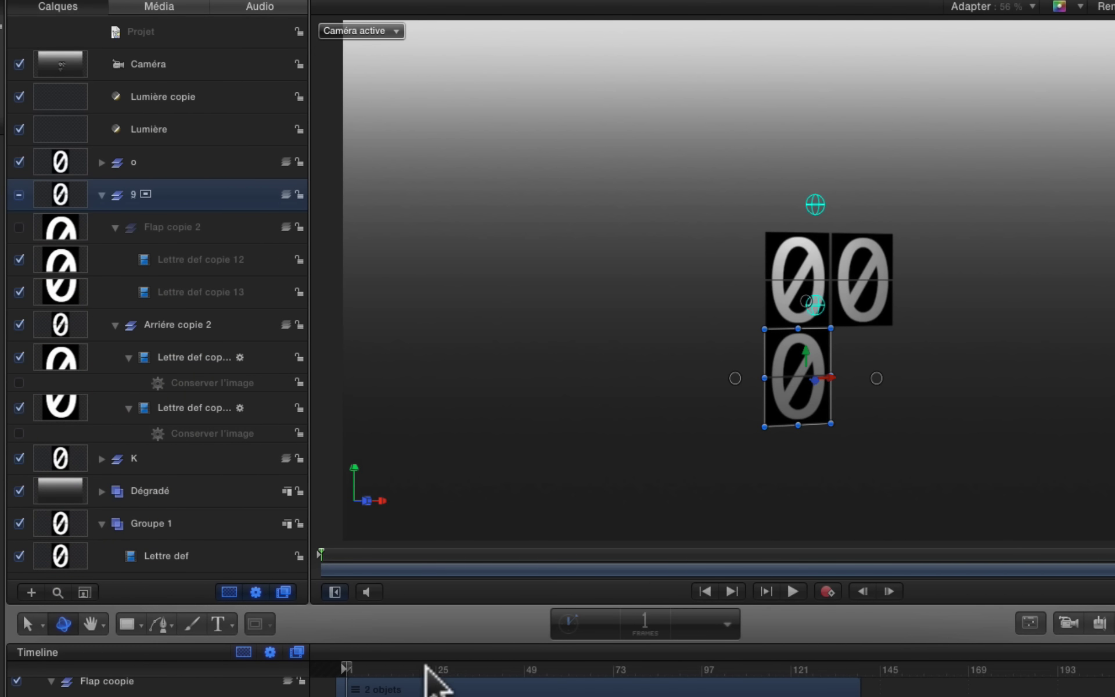
- Re-enable Conserver l'image on both letter halves of Arriére copie 2 and make each filter start at frame 49
left_click_drag(426, 667, 522, 675)
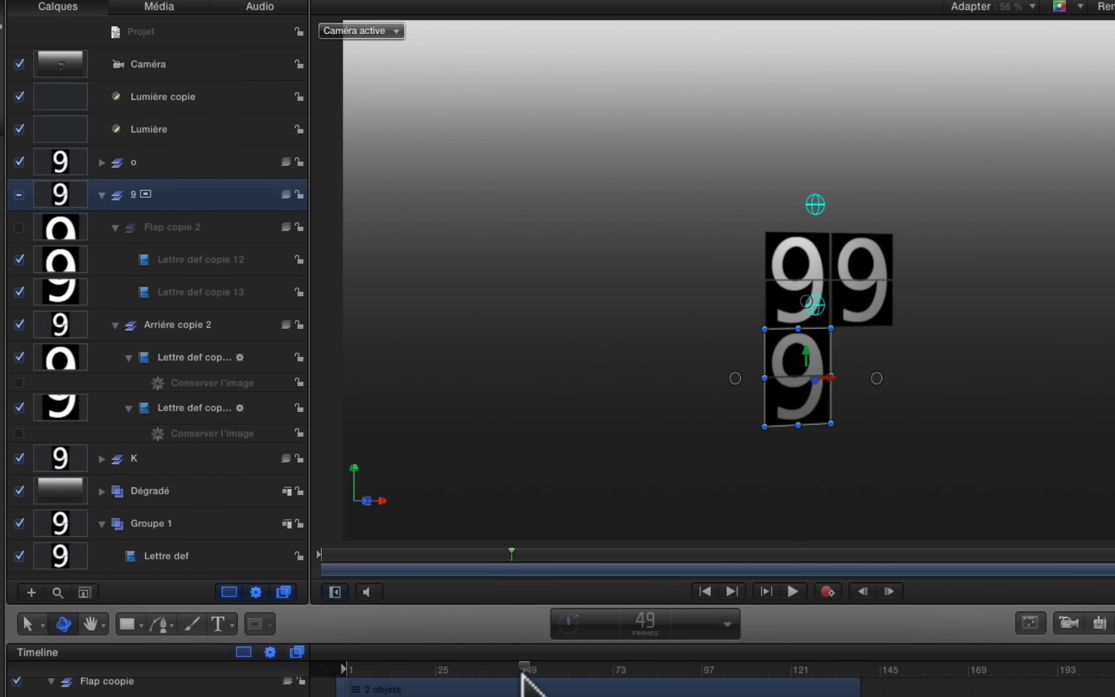
left_click(19, 383)
left_click(71, 383)
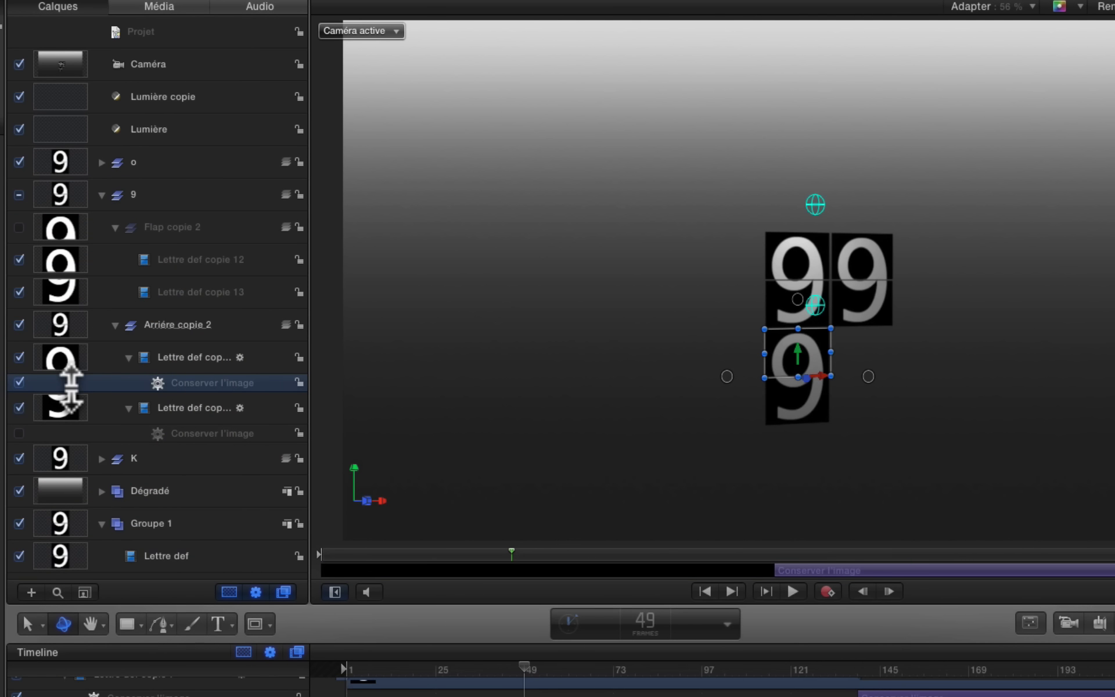
key("bracketleft")
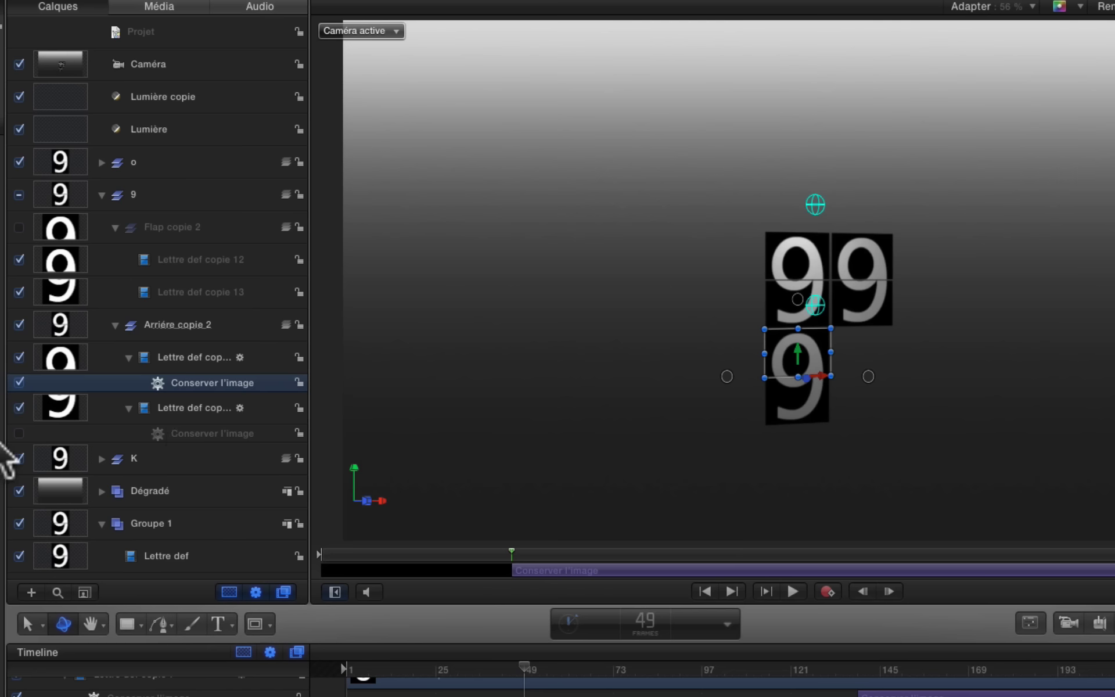
left_click(19, 433)
left_click(105, 434)
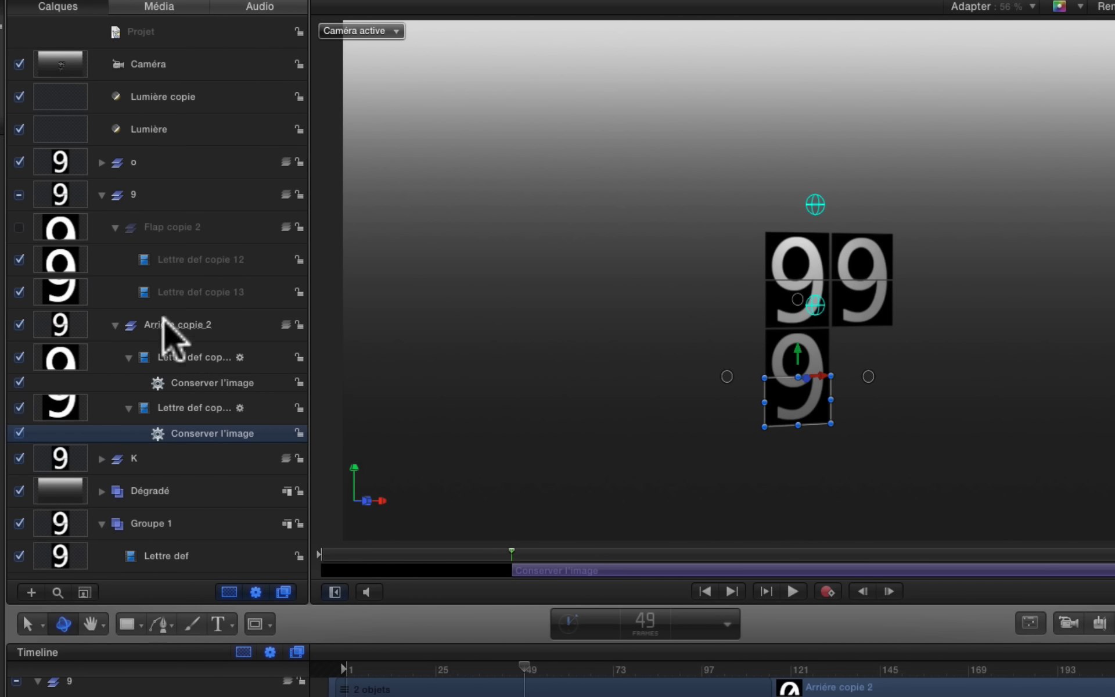
- Re-enable and collapse Flap copie 2, end it at frame 49, and play the animation from the start to check the stops
left_click(19, 227)
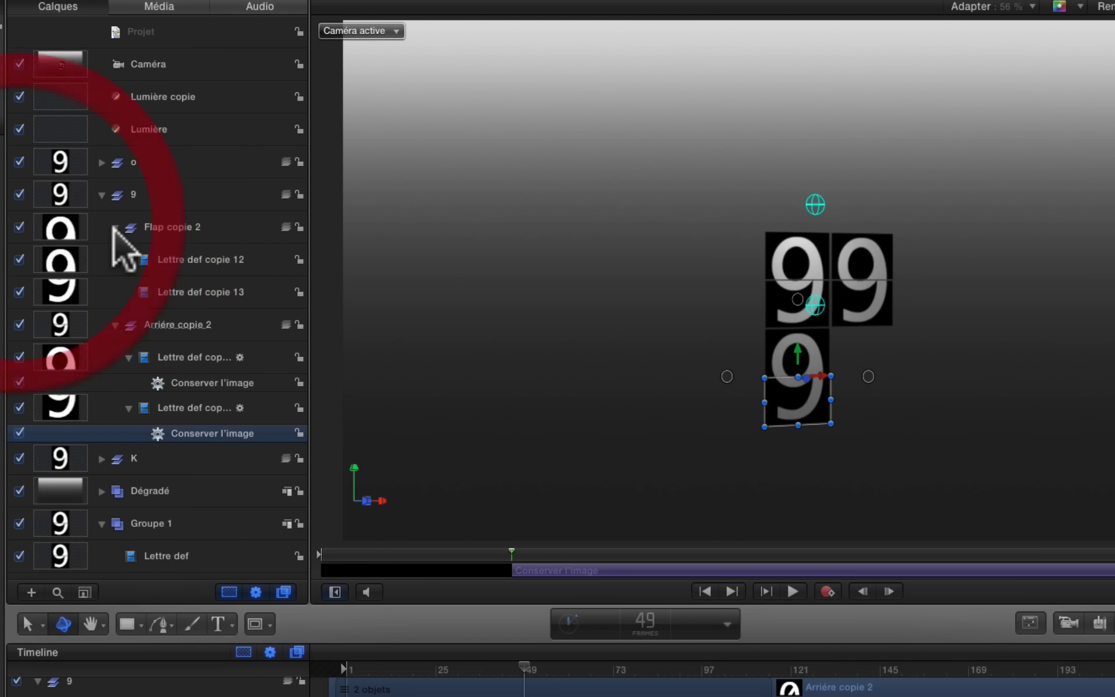
left_click(115, 227)
left_click(196, 215)
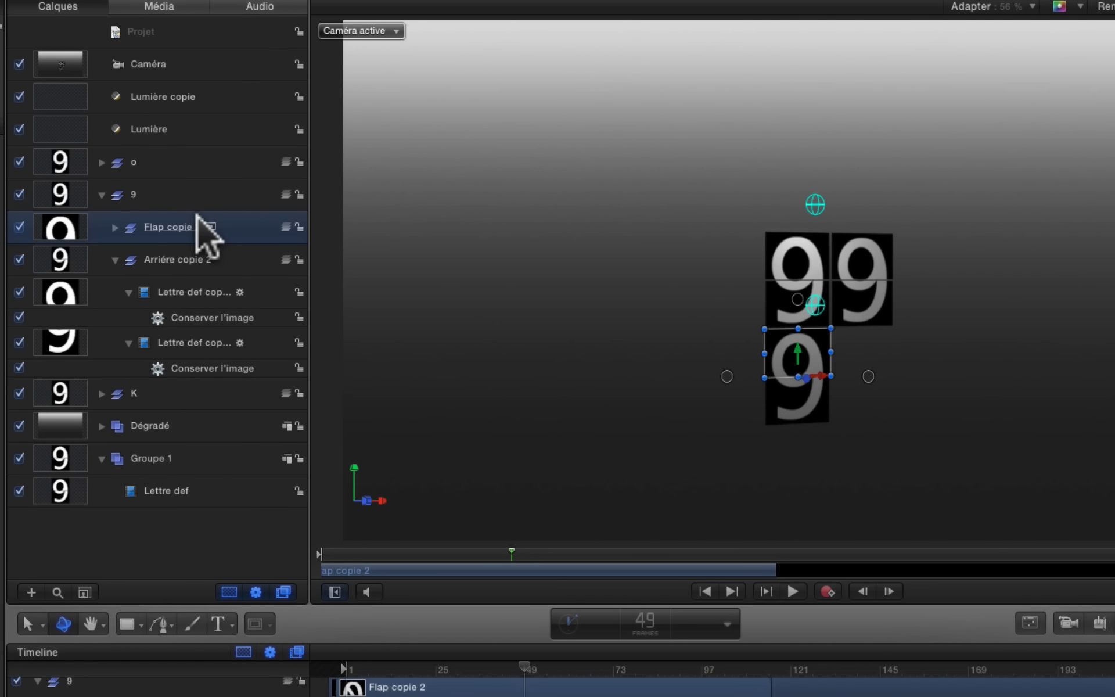
key("o")
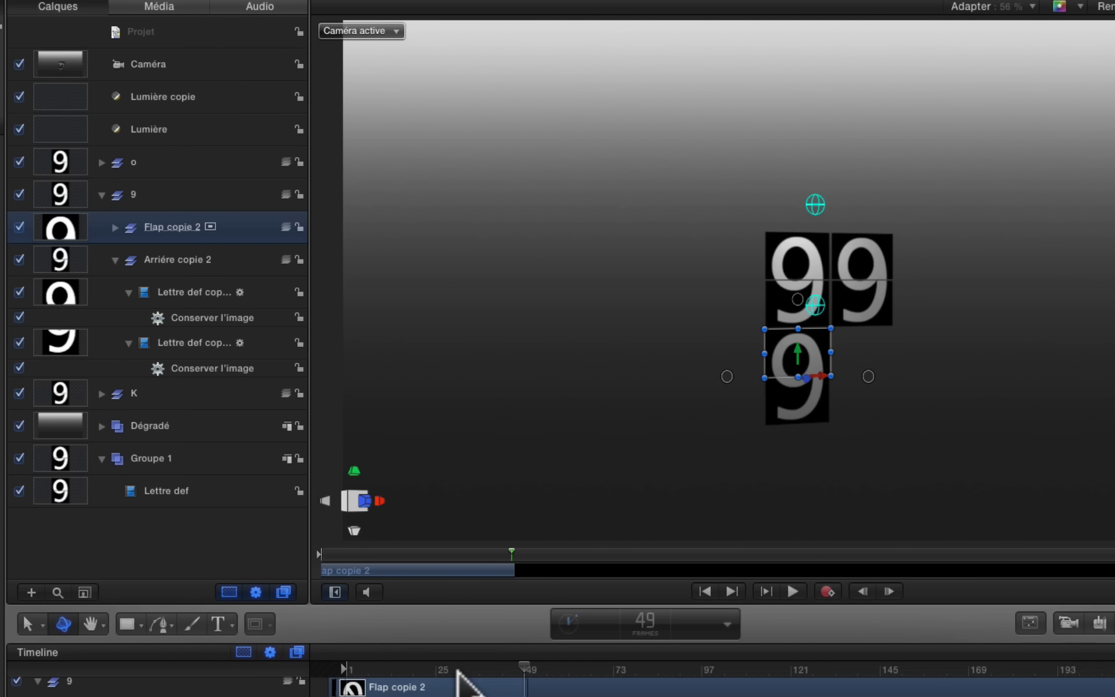
left_click(317, 671)
key("space")
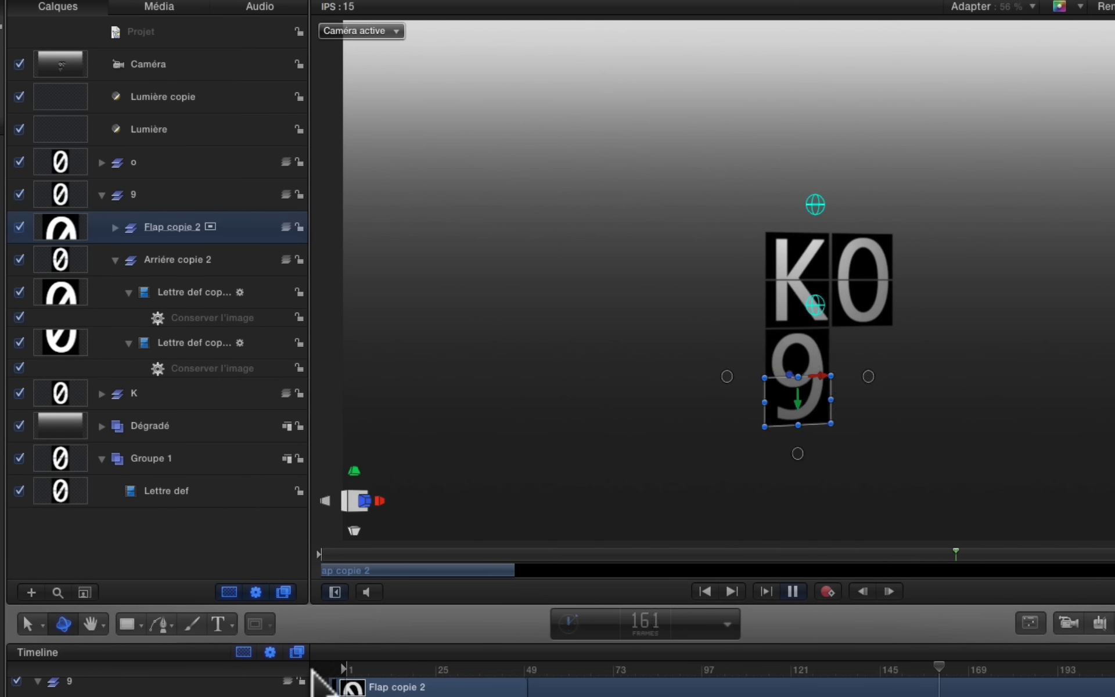
key("space")
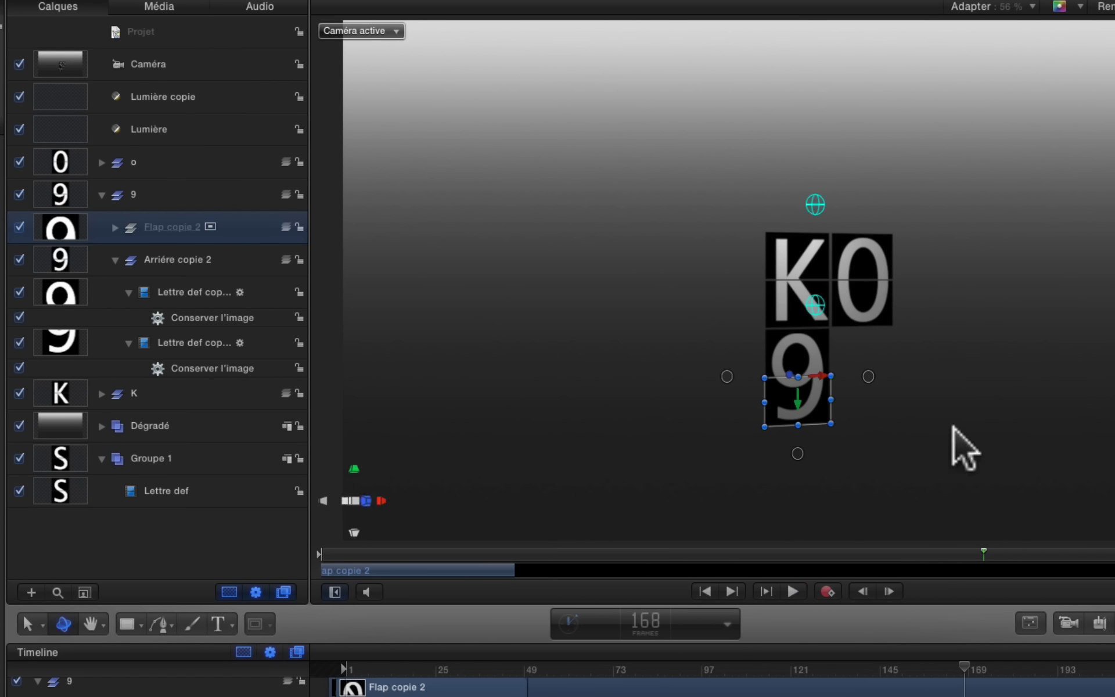
- Collapse the 9 group, gather the o, 9 and K groups into one new group, and rename it panneau
left_click(101, 195)
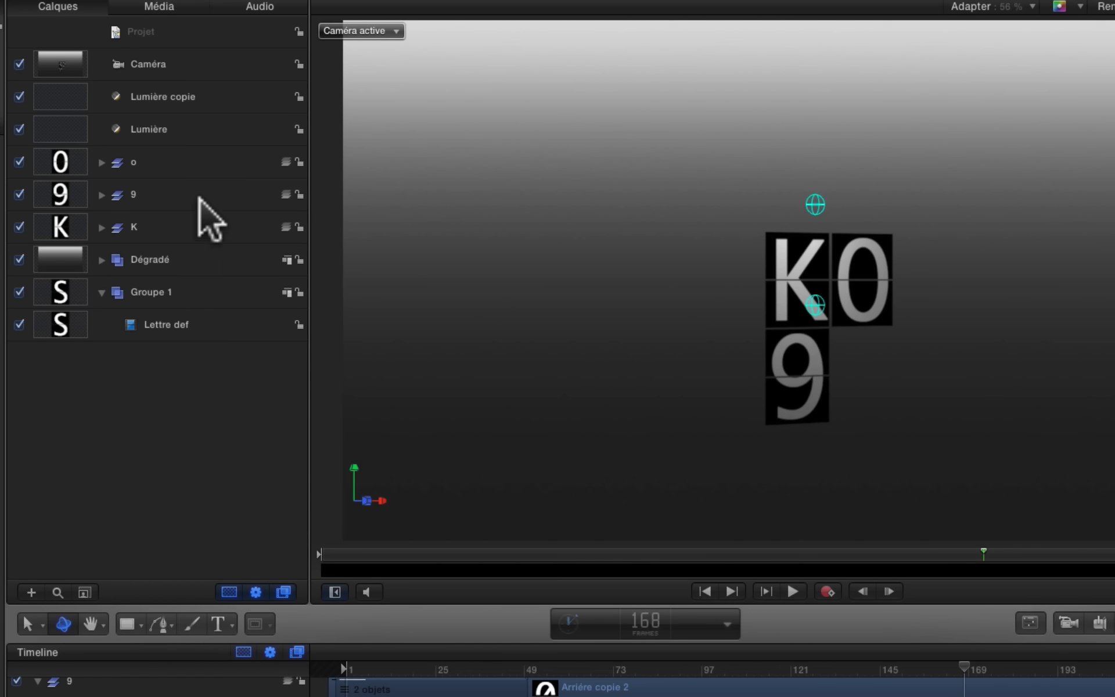
left_click(160, 167)
left_click(186, 194, "shift")
left_click(170, 228, "shift")
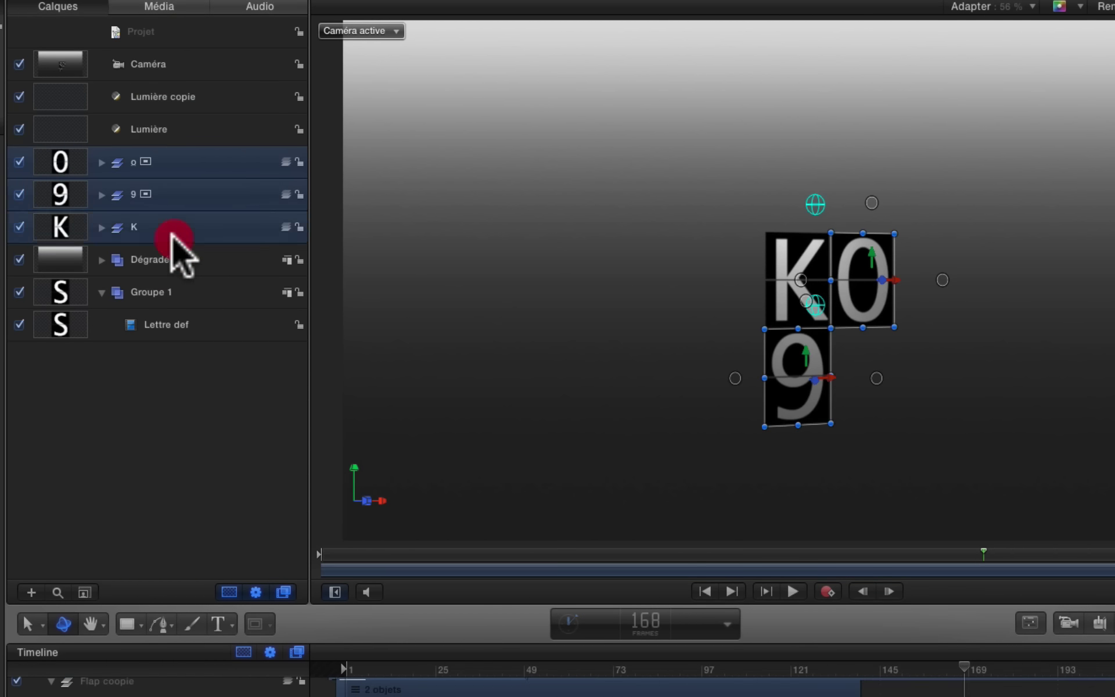
right_click(179, 236)
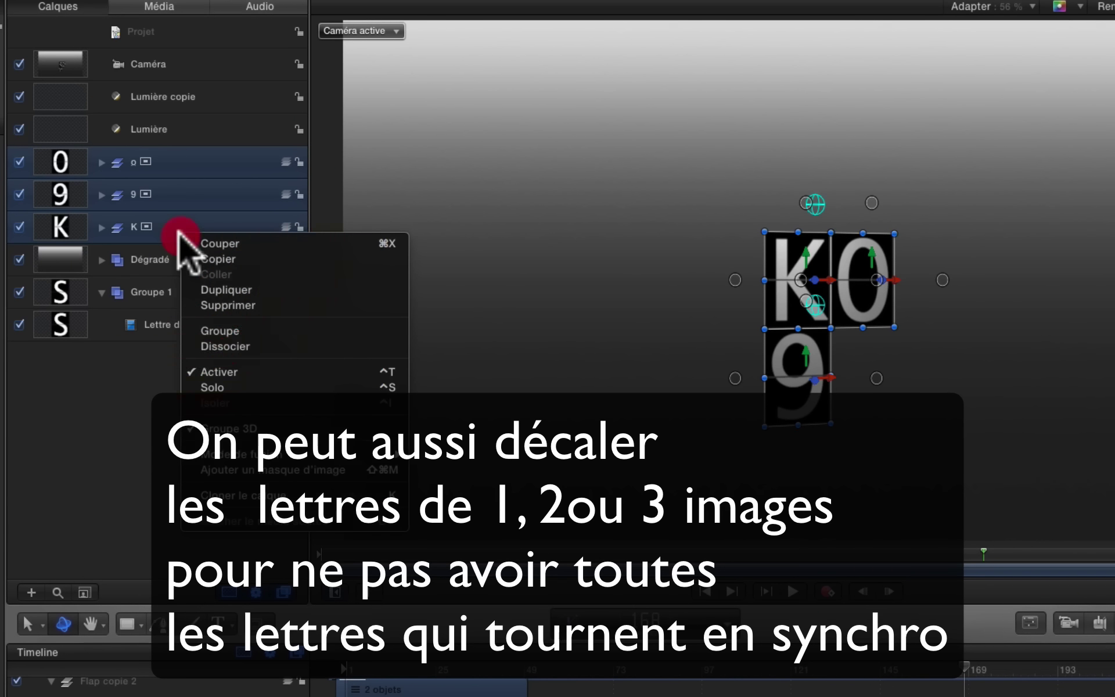
left_click(225, 331)
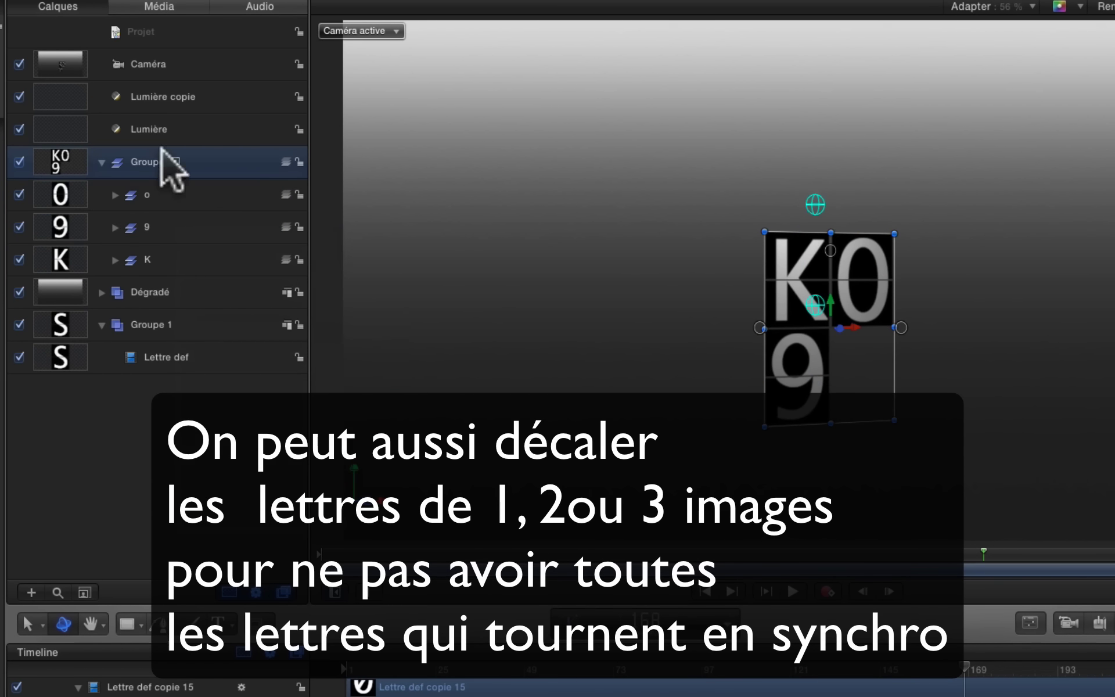
double_click(138, 162)
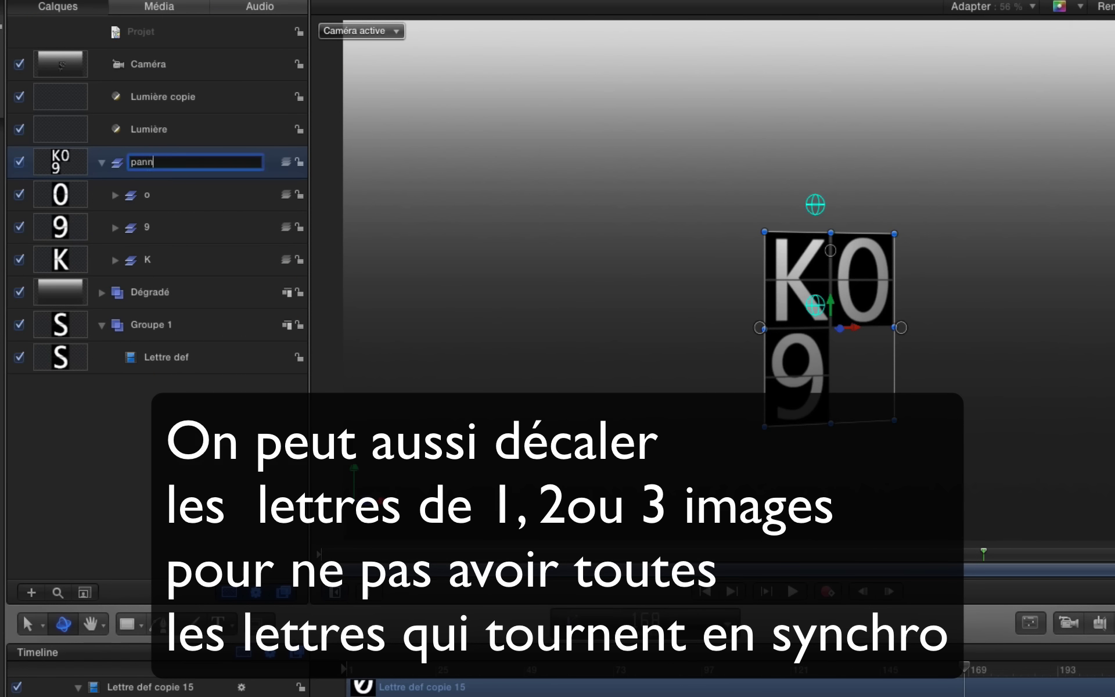
key("Return")
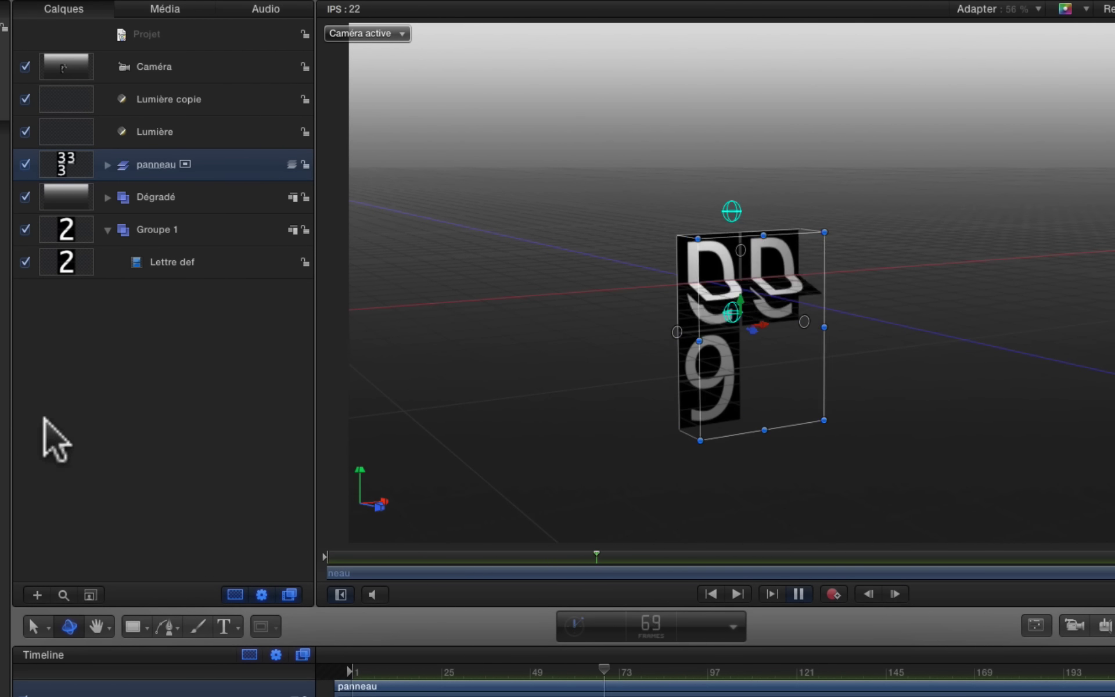
- Watch the finished split-flap display video and pause it near the end
left_click(174, 429)
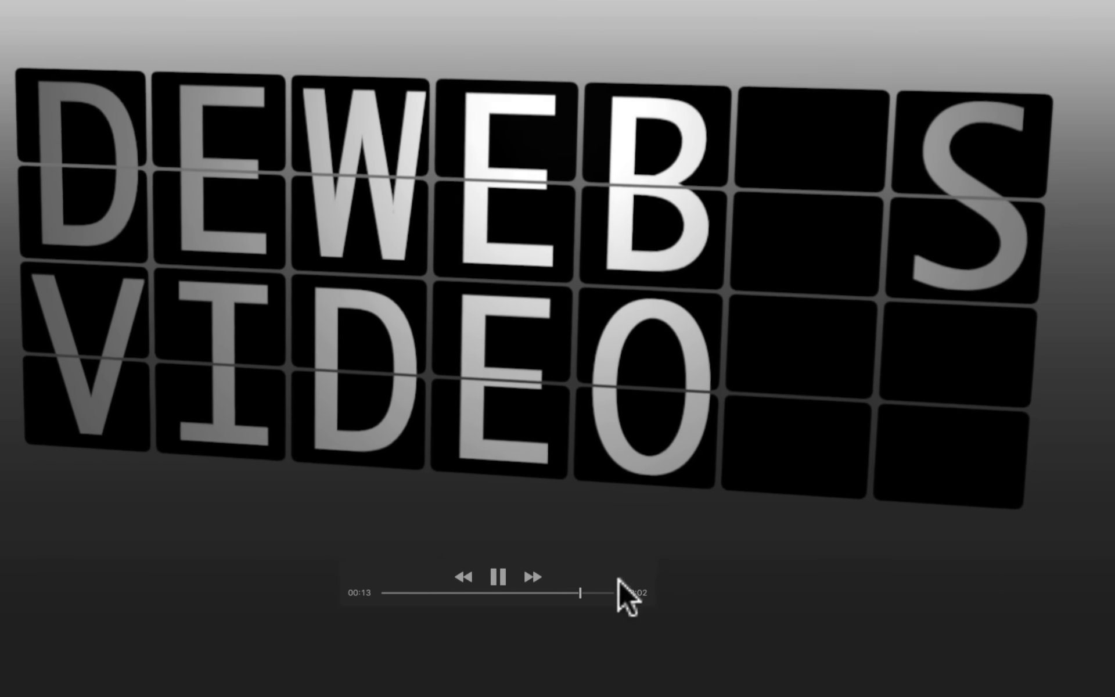
key("space")
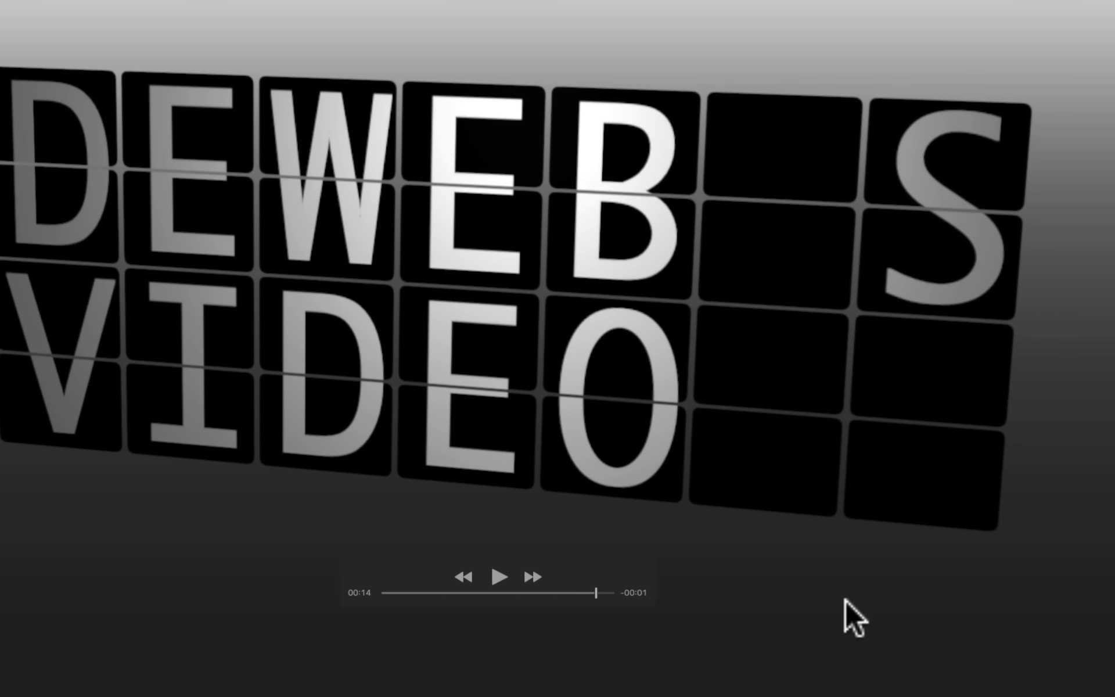